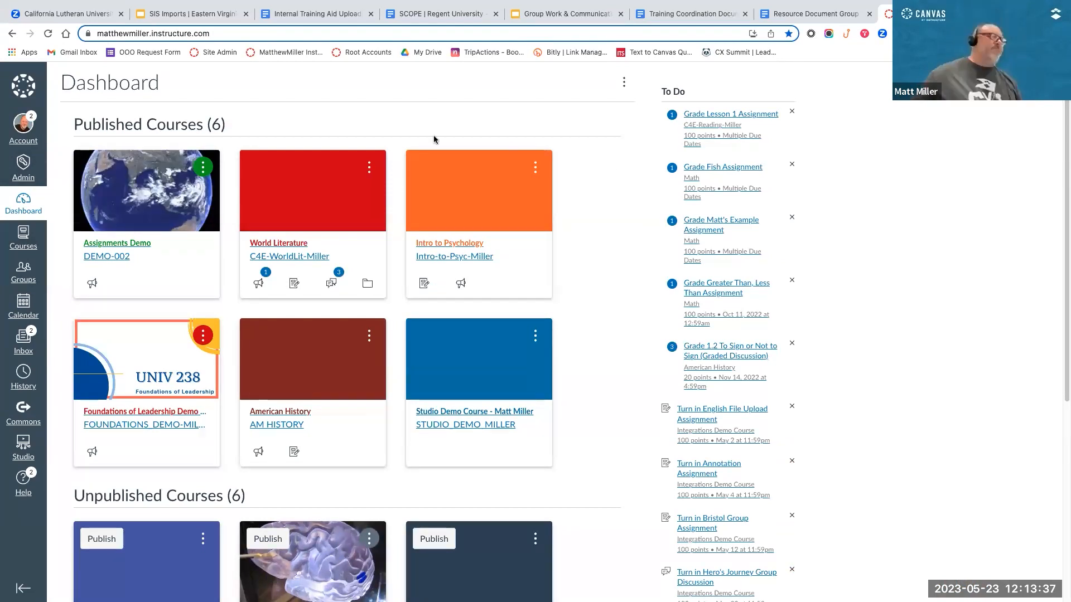
Step: Open the Assignments Demo course and look through its home page down to the Quick Access links
scroll(390, 123, "down", 1)
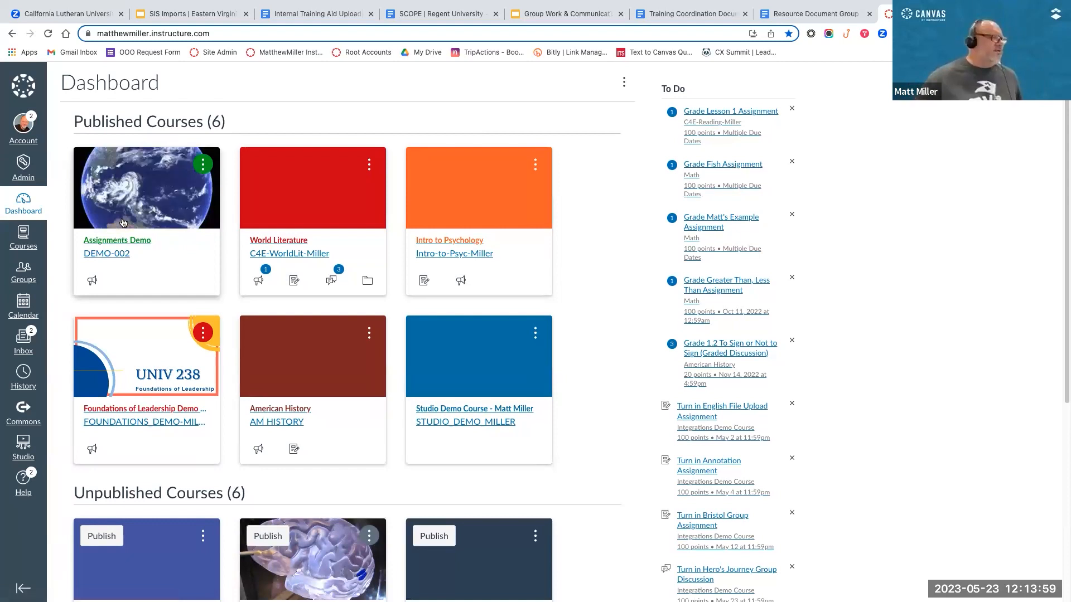
left_click(118, 239)
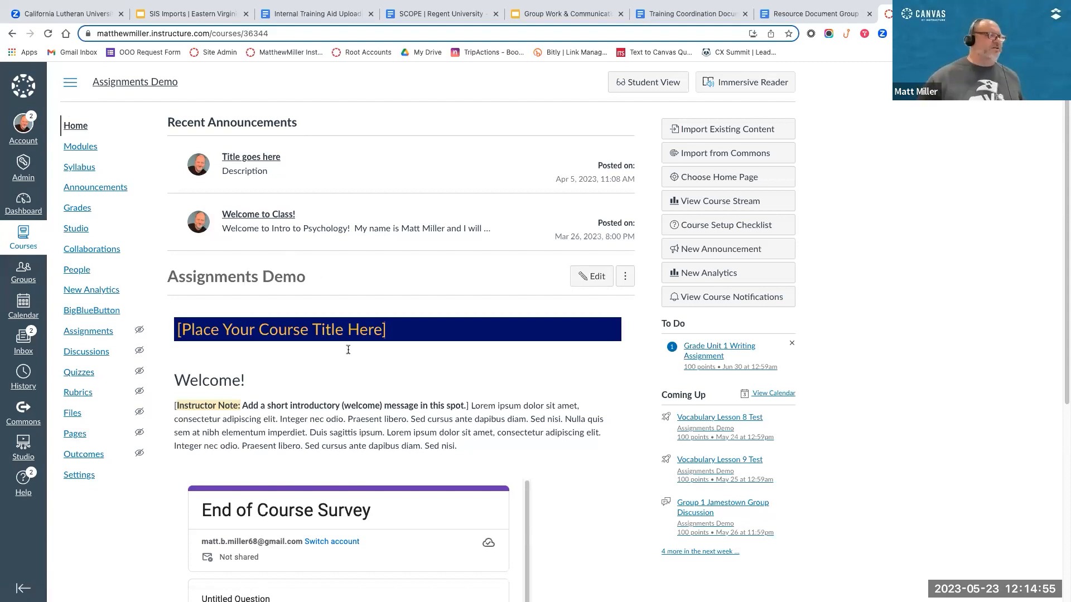
scroll(359, 419, "down", 3)
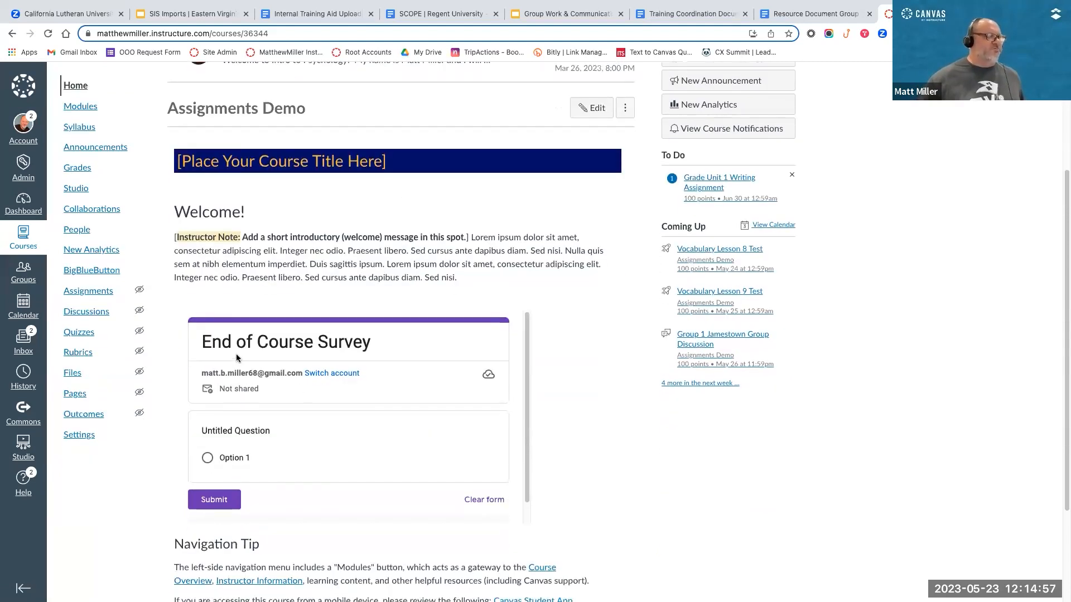
scroll(236, 353, "up", 1)
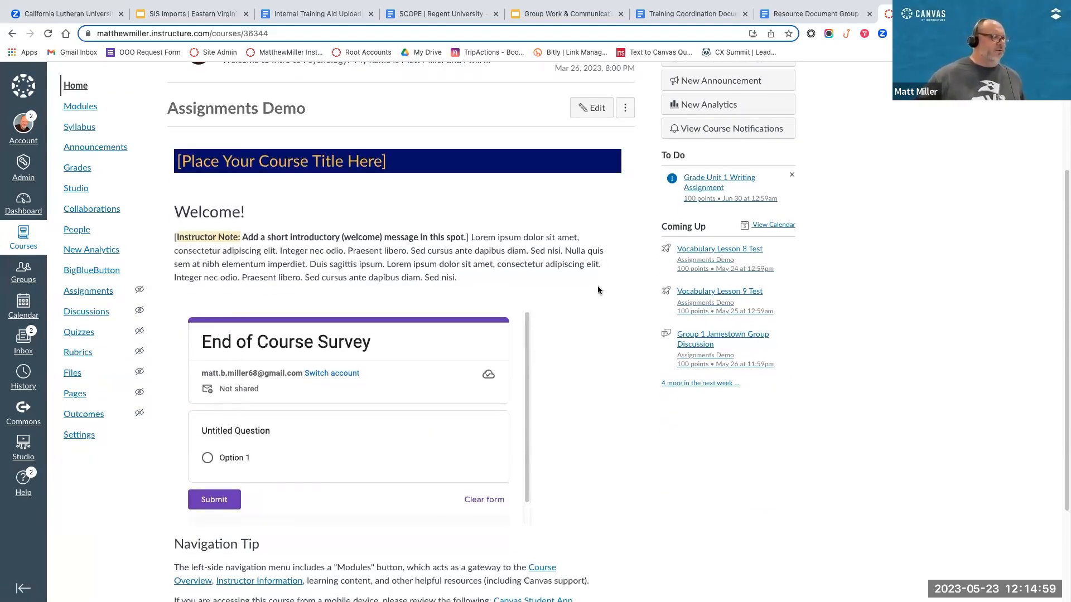
scroll(315, 470, "down", 2)
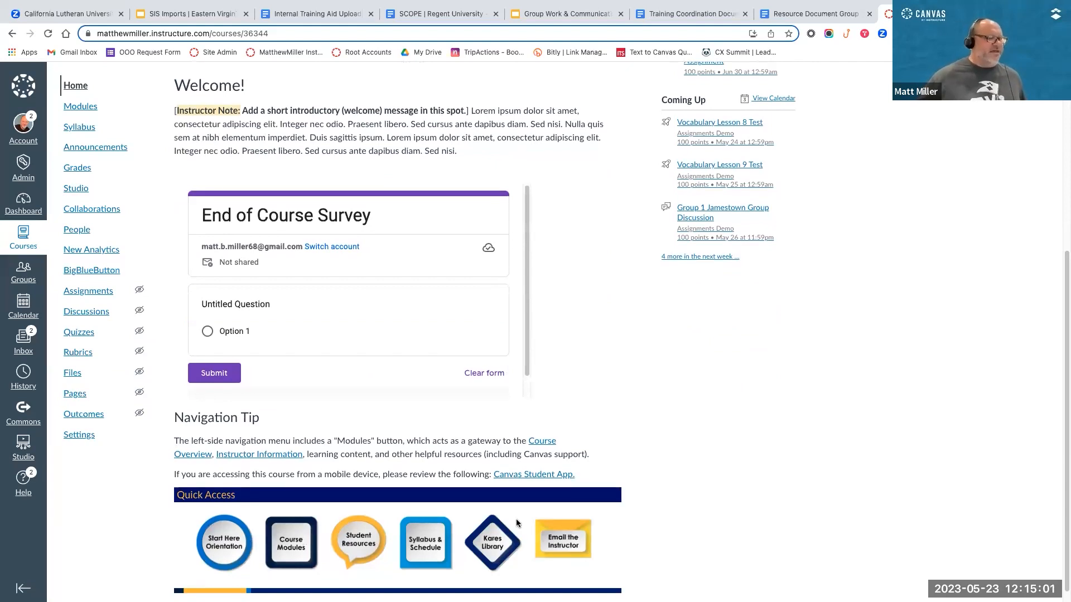
scroll(498, 389, "up", 5)
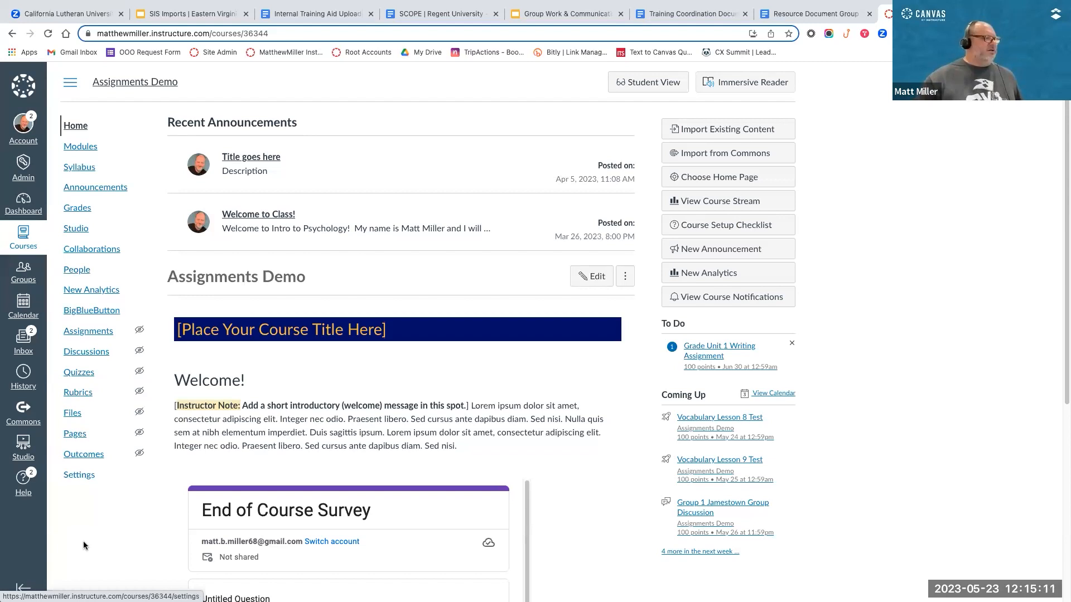
scroll(73, 478, "up", 5)
Step: Open the navigation settings of the Assignments Demo course
left_click(75, 478)
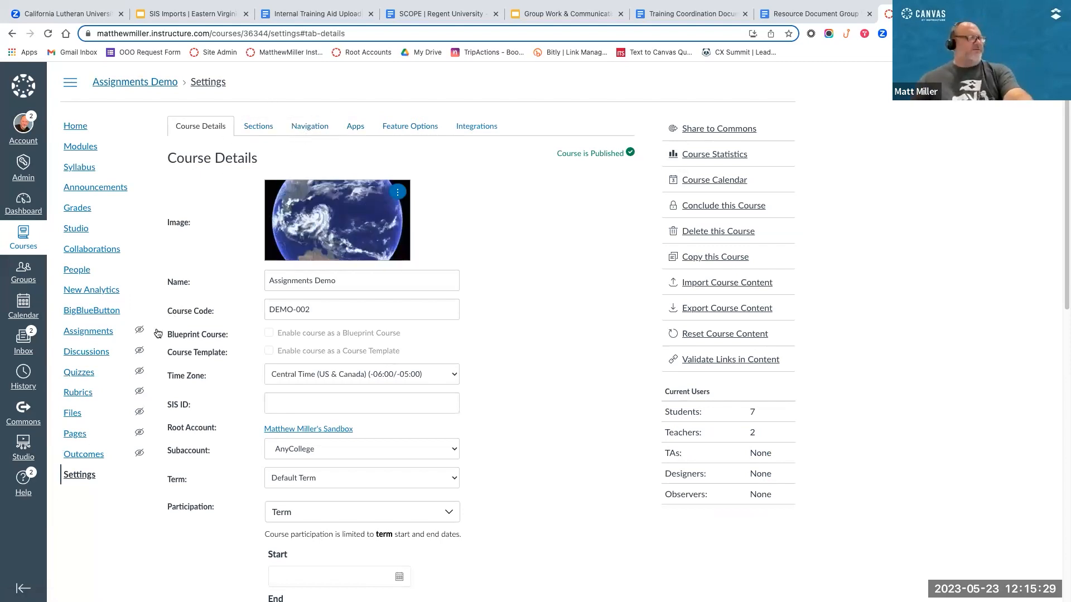
scroll(217, 117, "up", 3)
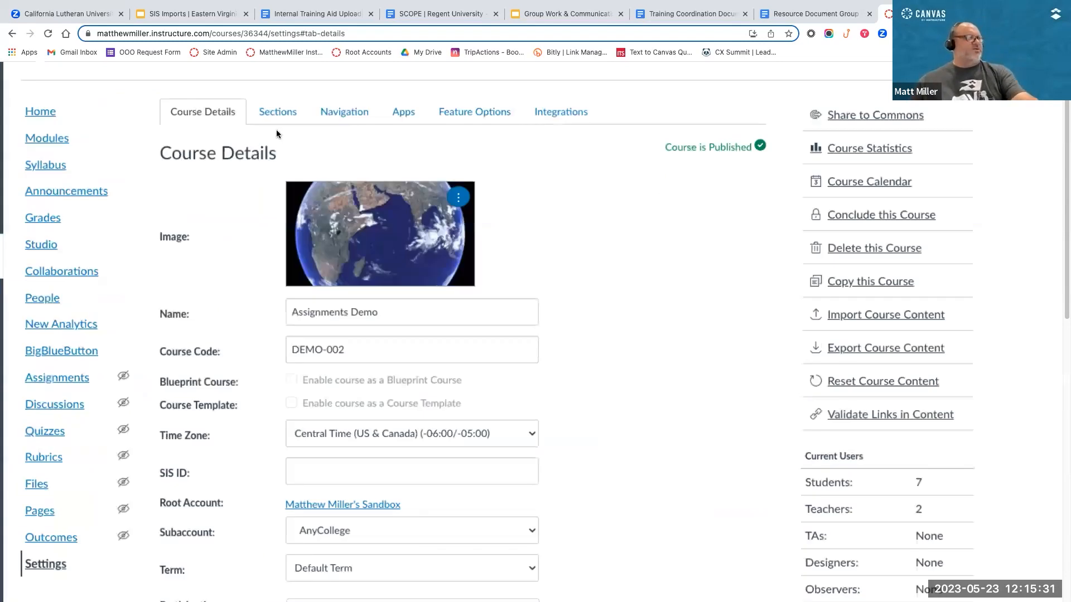
left_click(340, 111)
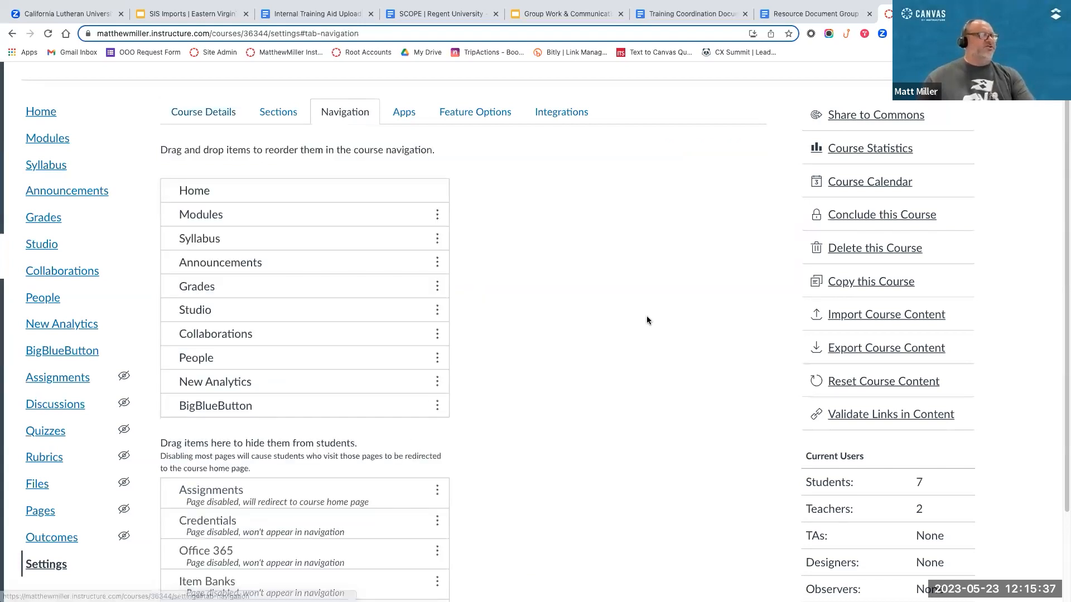
Step: Move Item Banks above Office 365 in the list of navigation items hidden from students
scroll(646, 320, "down", 1)
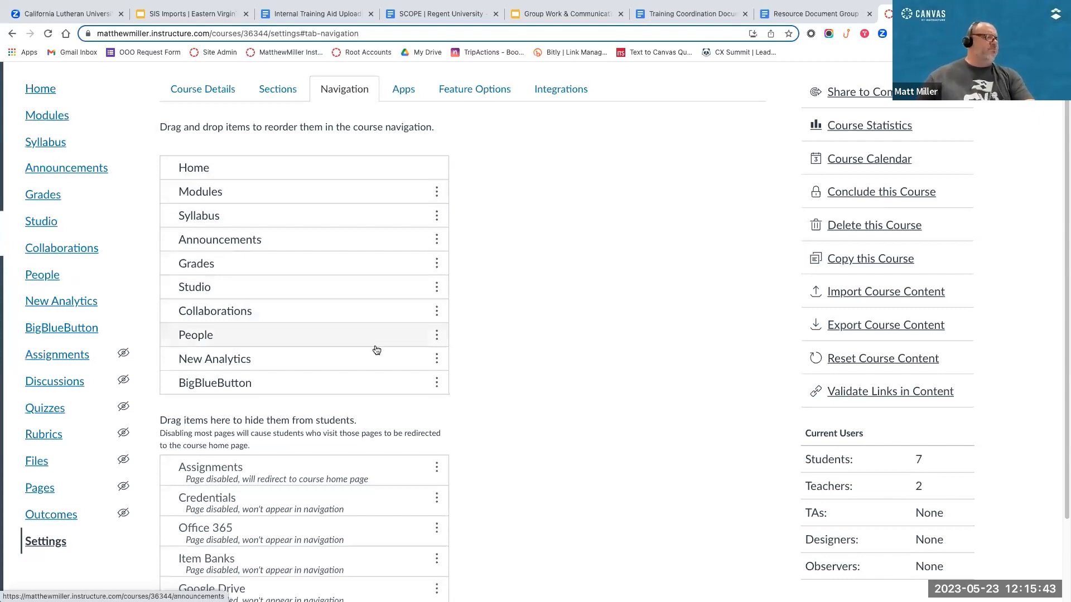
scroll(469, 445, "down", 3)
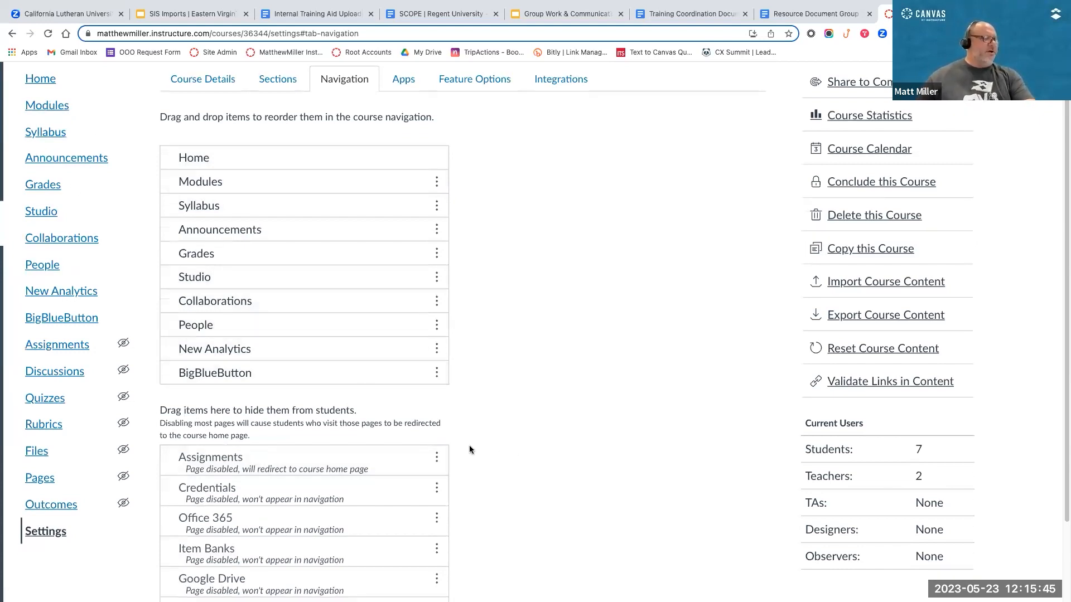
scroll(218, 279, "down", 1)
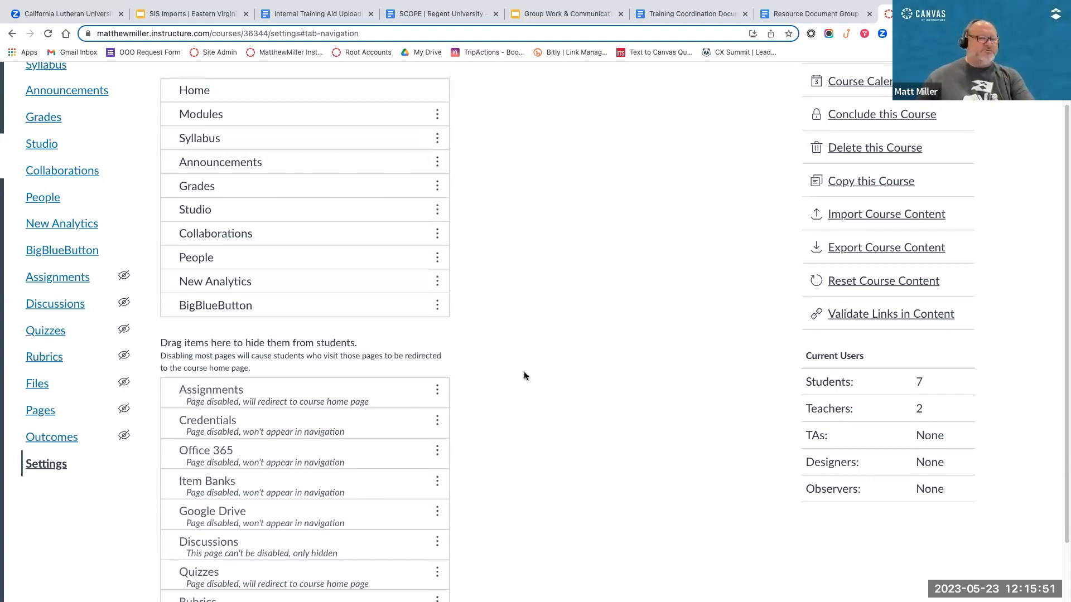
scroll(524, 376, "down", 2)
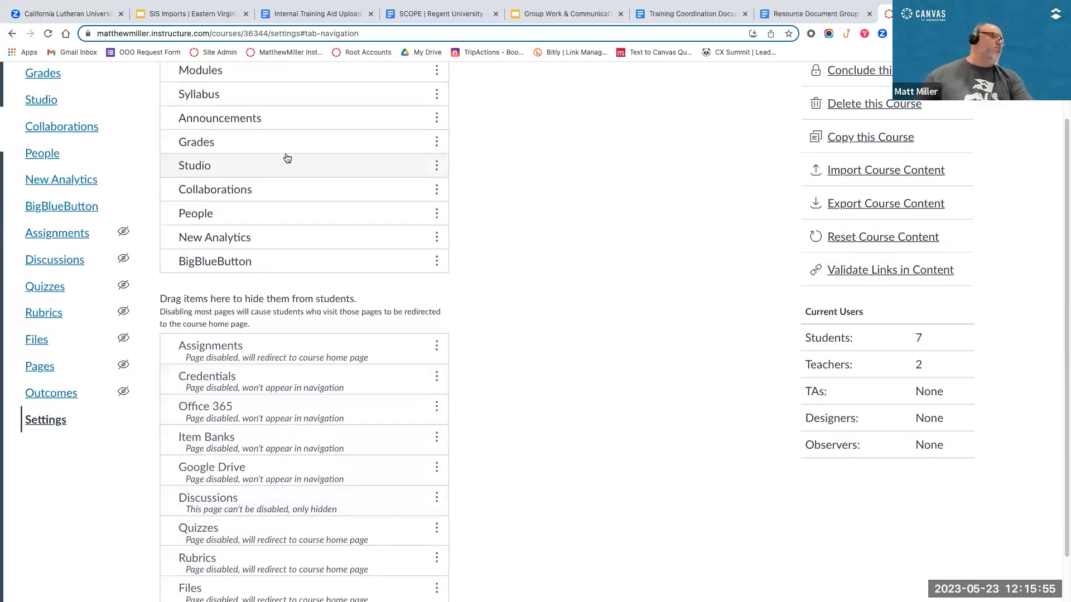
left_click_drag(329, 427, 281, 306)
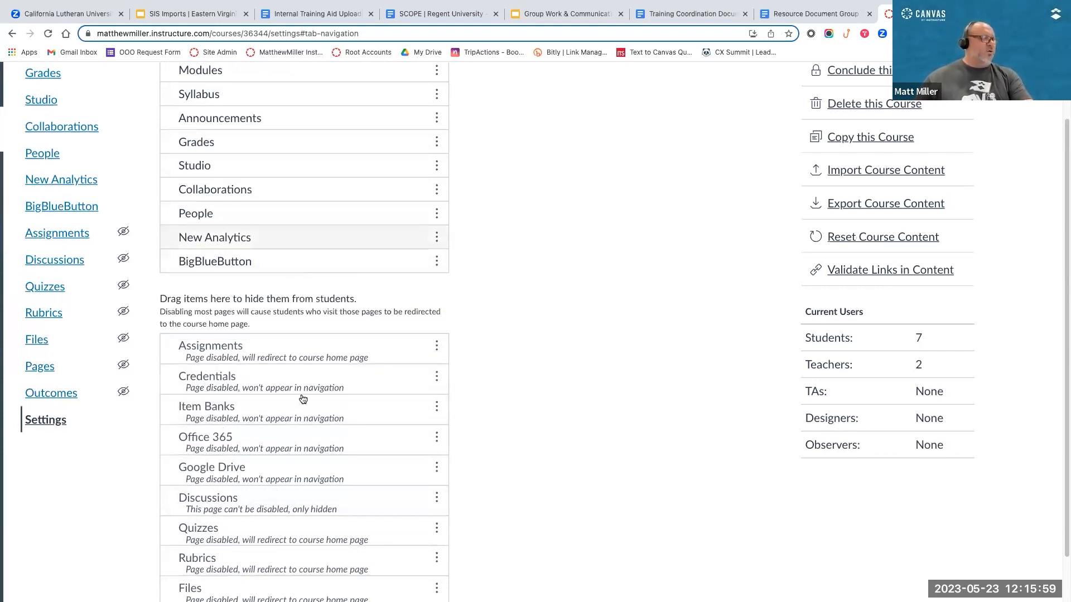
Step: Move Syllabus above Modules in the list of visible course navigation items
scroll(243, 145, "up", 2)
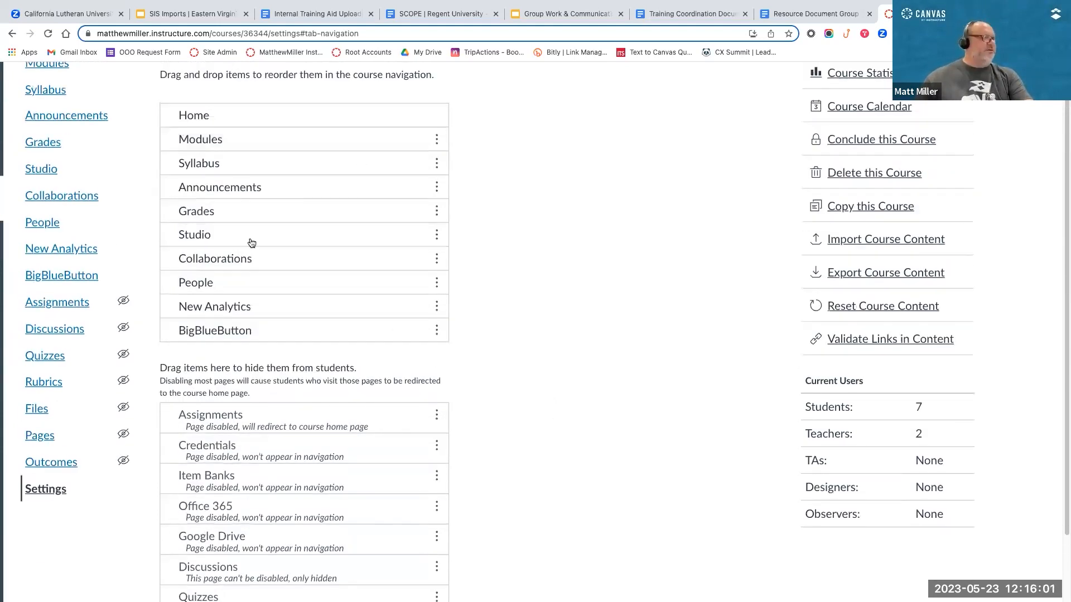
scroll(498, 298, "up", 2)
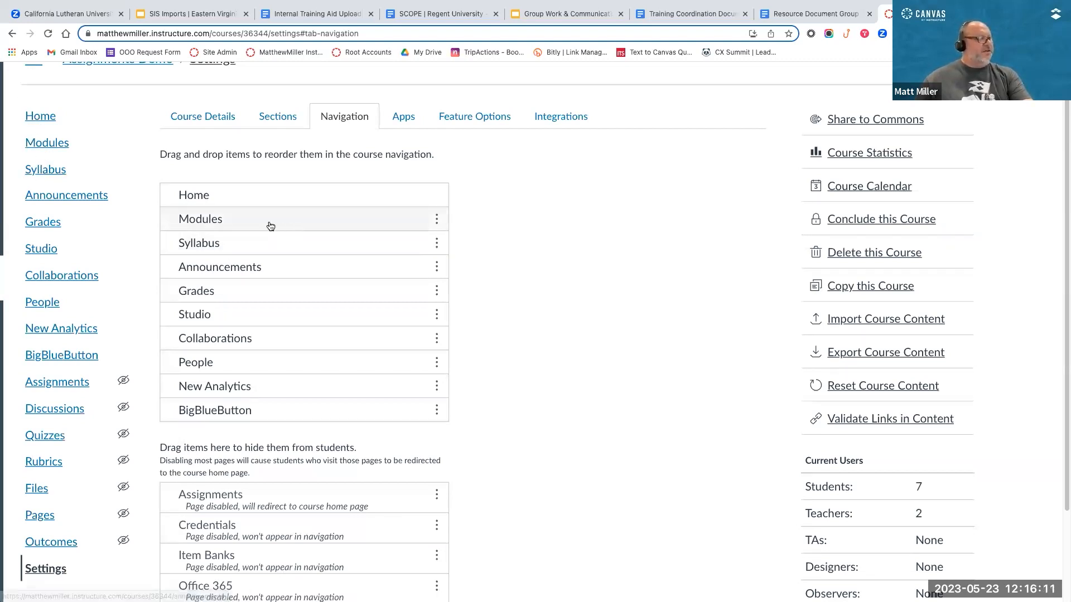
mouse_move(260, 246)
left_mouse_down()
mouse_move(258, 212)
mouse_move(258, 225)
left_mouse_up()
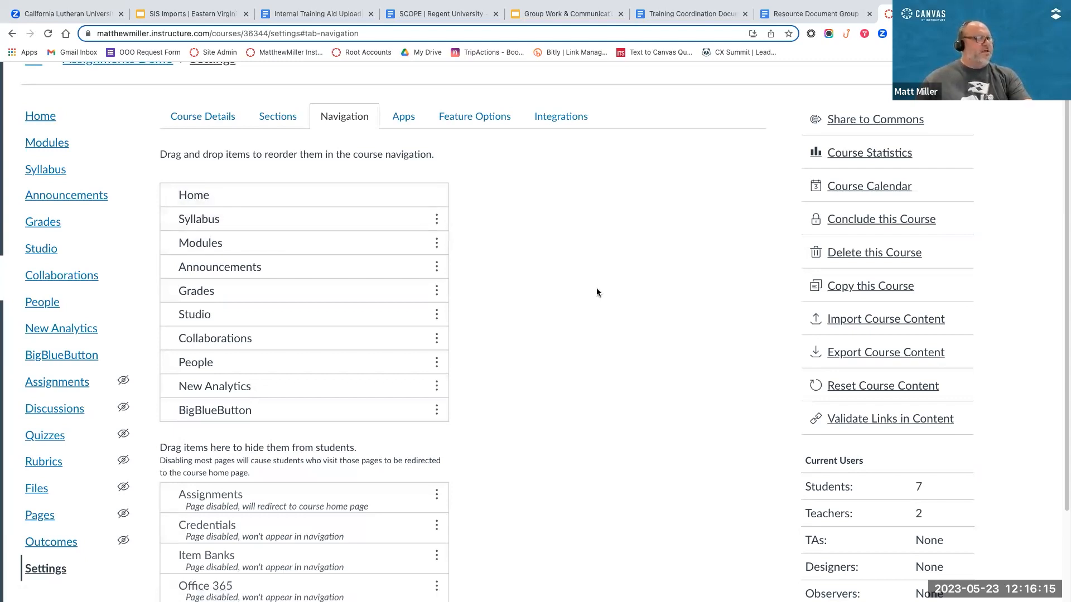
Step: Look over the visible and hidden navigation items and save the new course navigation order
scroll(597, 288, "down", 5)
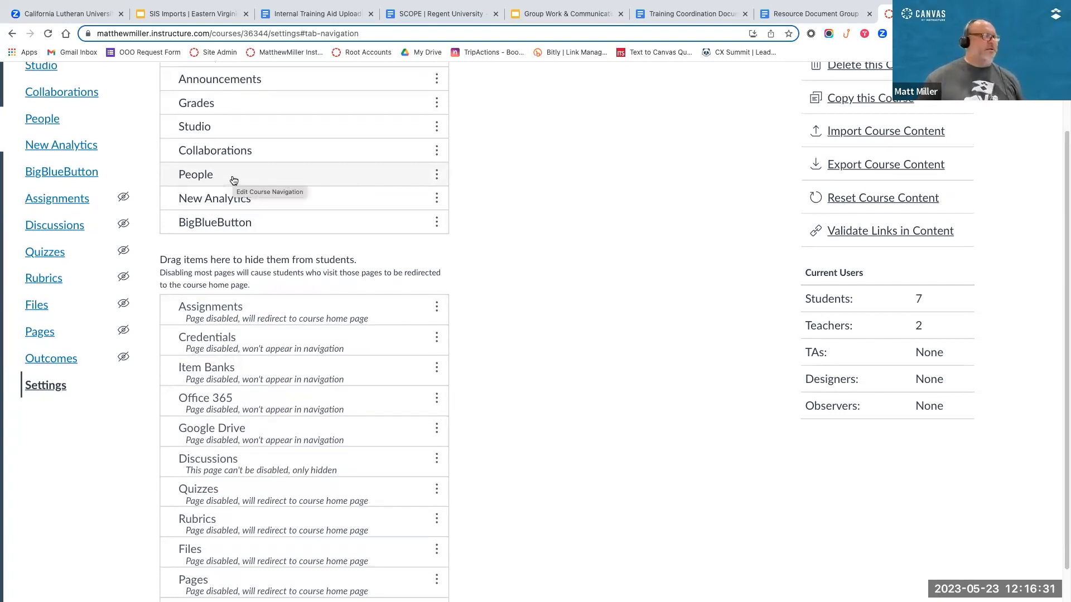
scroll(194, 195, "up", 1)
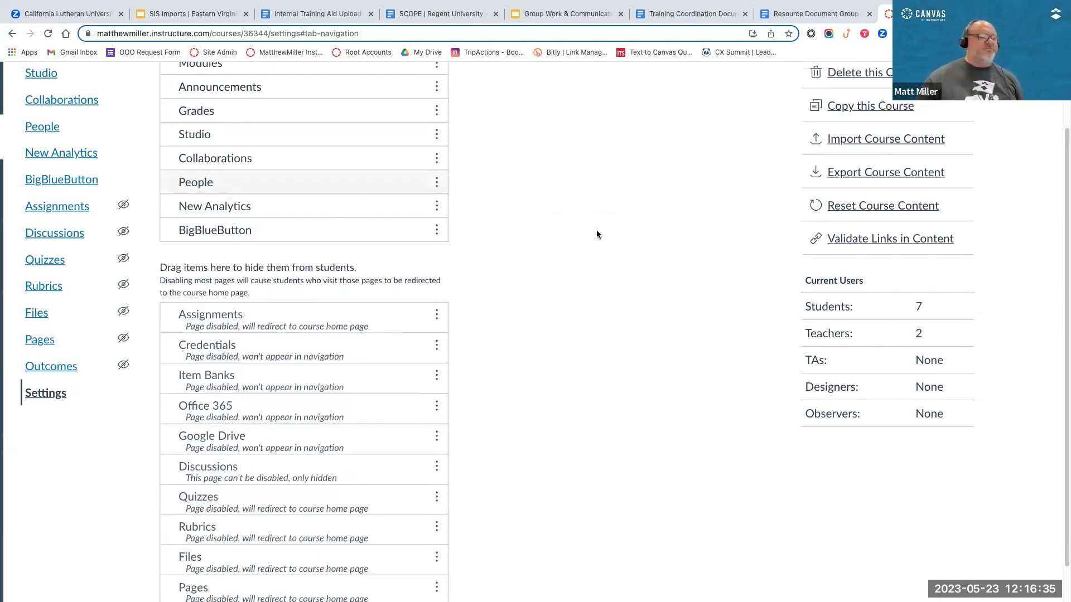
scroll(577, 257, "up", 5)
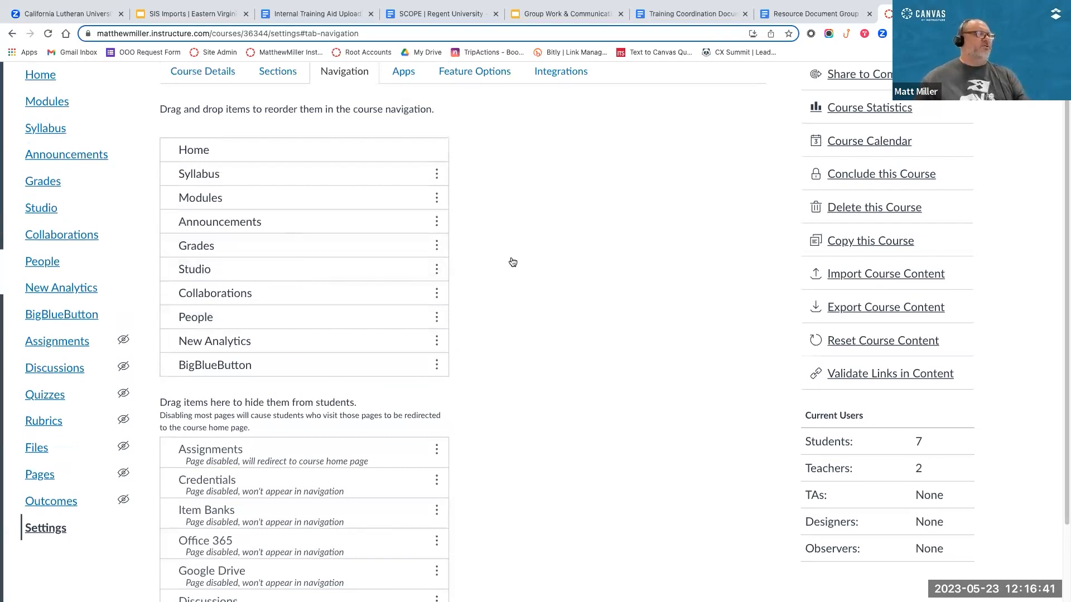
scroll(512, 262, "down", 5)
scroll(513, 262, "down", 1)
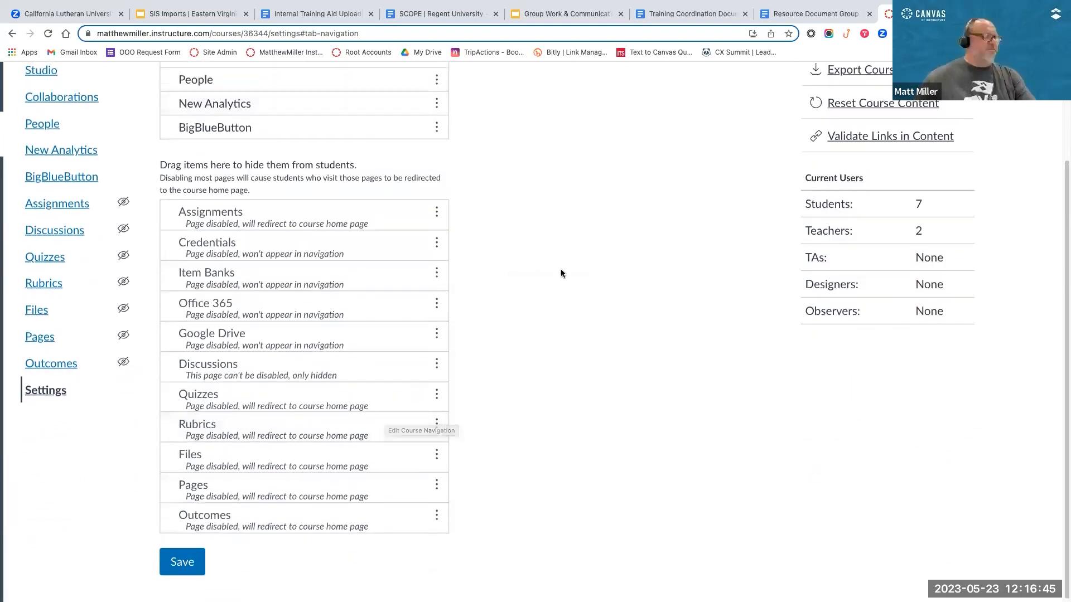
scroll(561, 273, "up", 5)
scroll(561, 273, "up", 2)
scroll(467, 251, "down", 4)
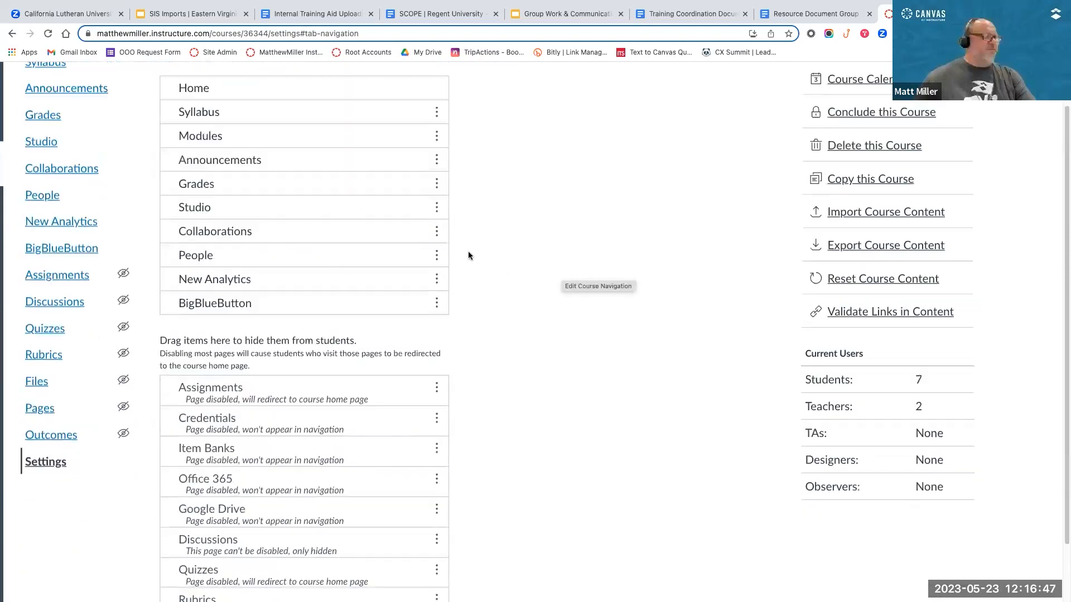
scroll(429, 344, "down", 2)
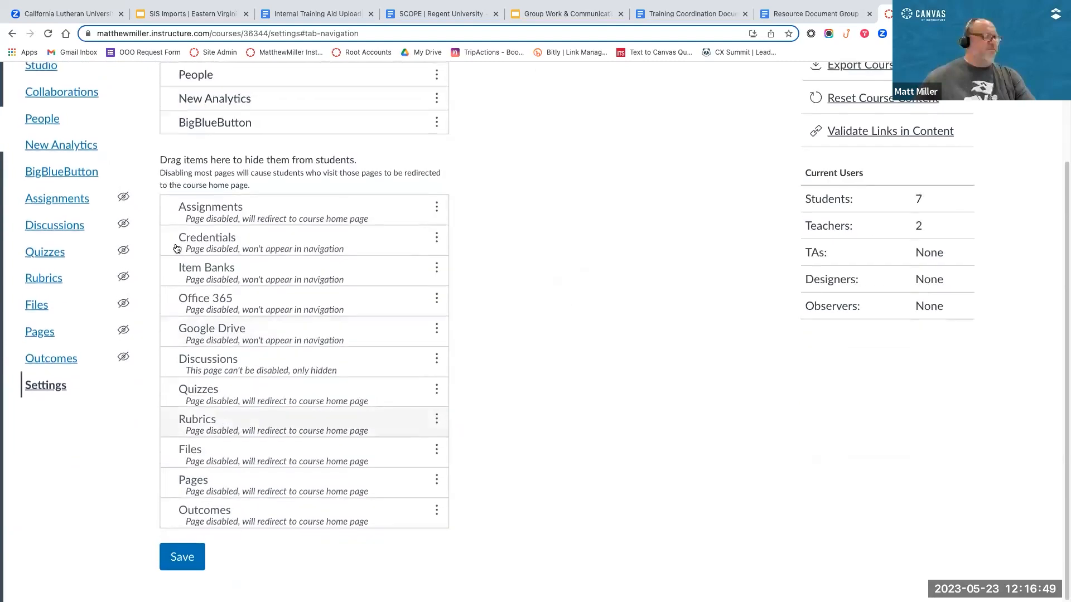
left_click(187, 566)
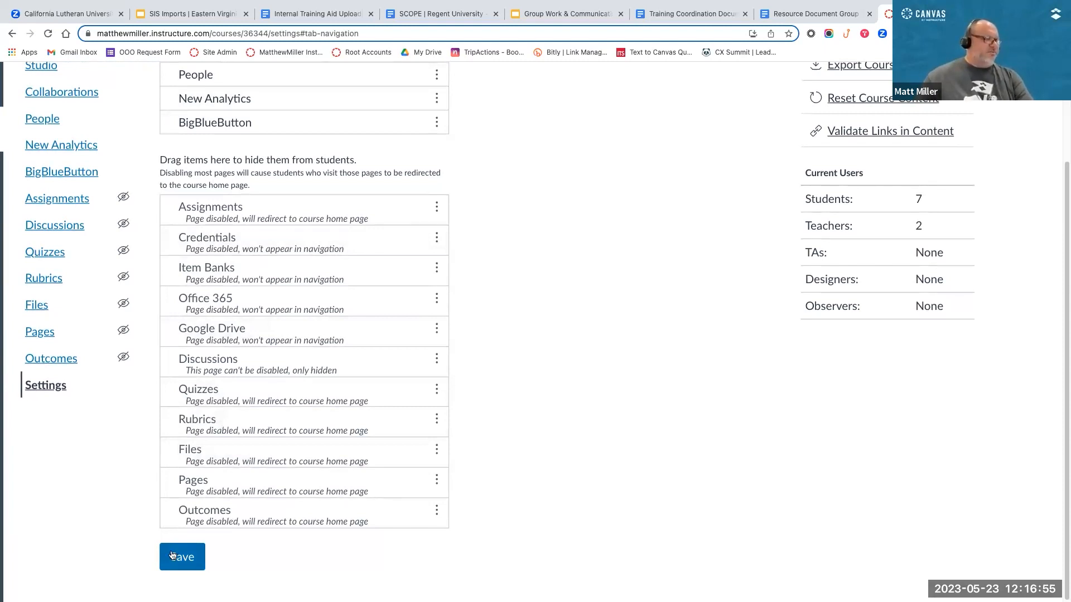
left_click(182, 556)
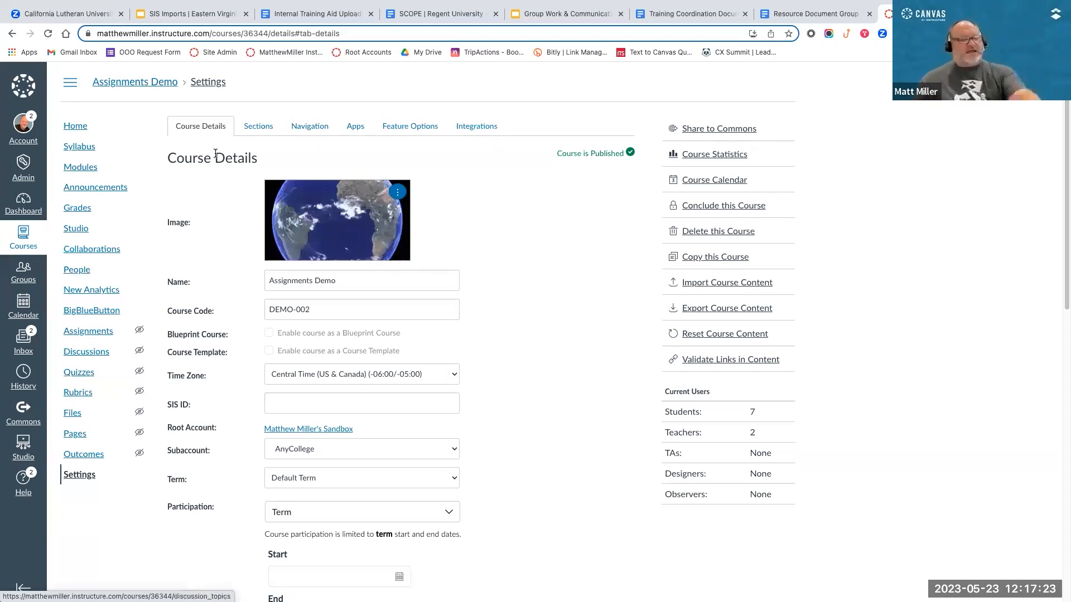
Step: Expand the additional options below the description in the course details
scroll(192, 130, "up", 5)
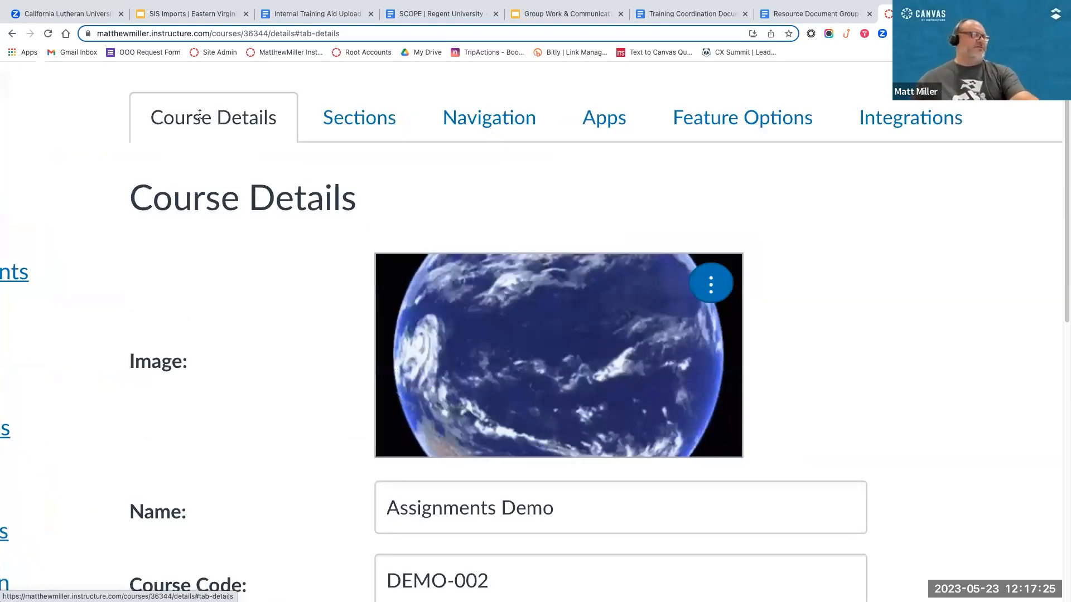
scroll(242, 136, "down", 5)
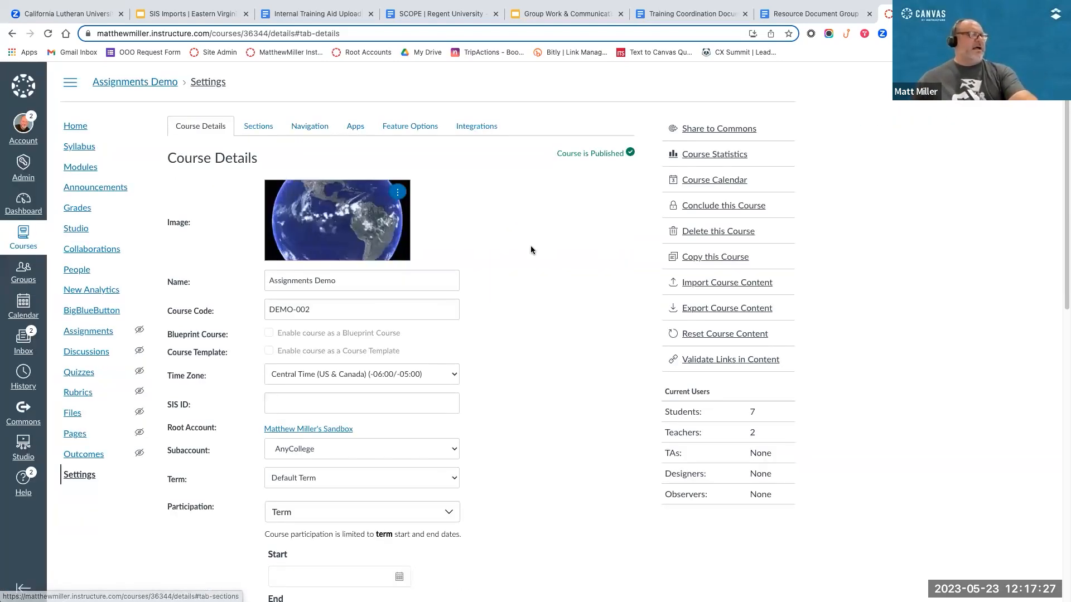
scroll(524, 261, "down", 10)
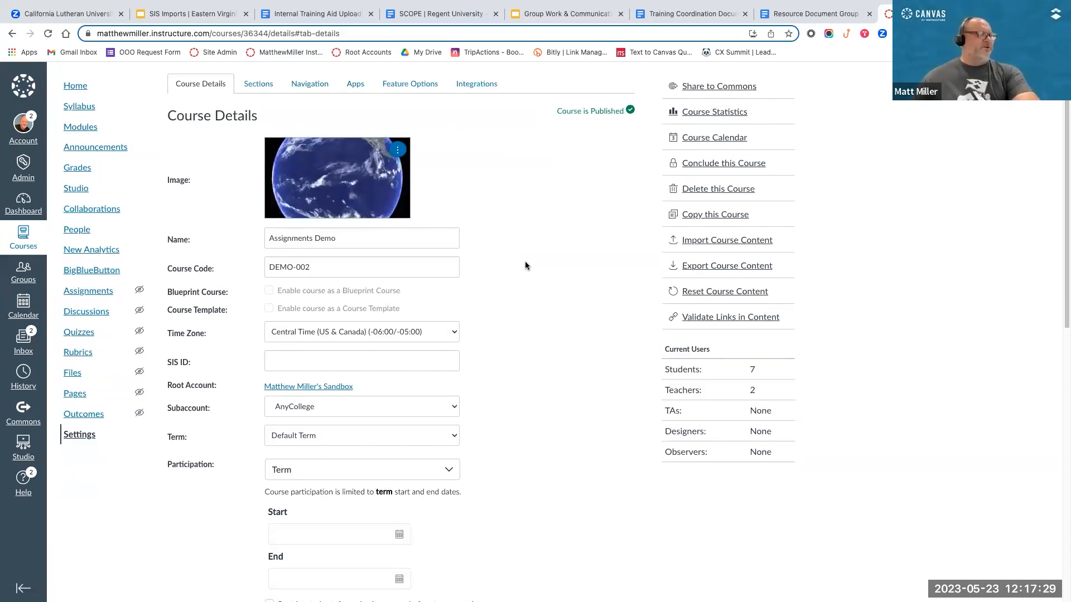
scroll(481, 361, "down", 2)
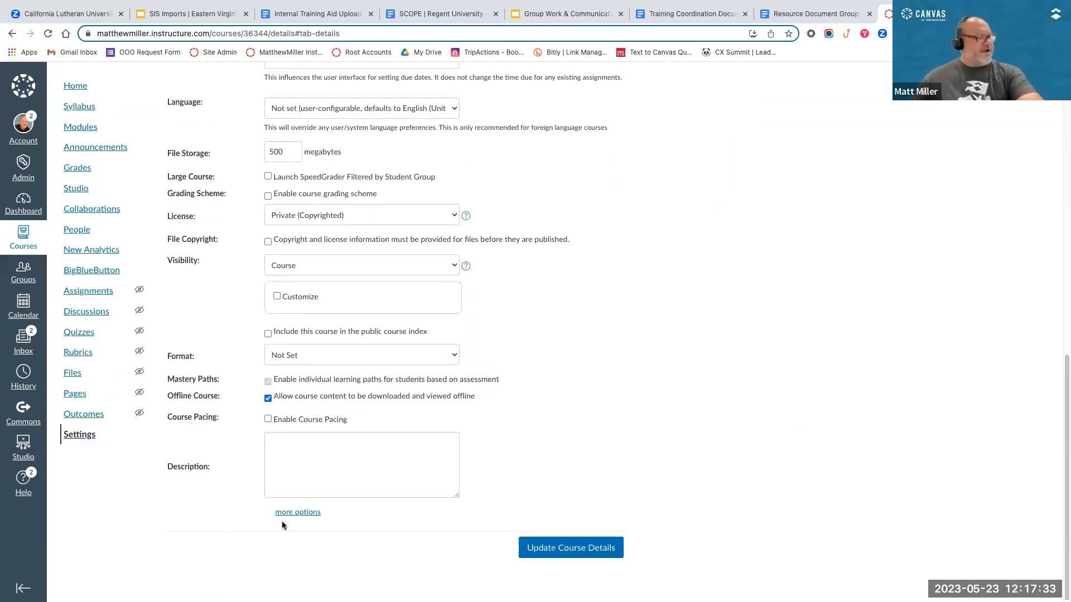
scroll(282, 526, "up", 5)
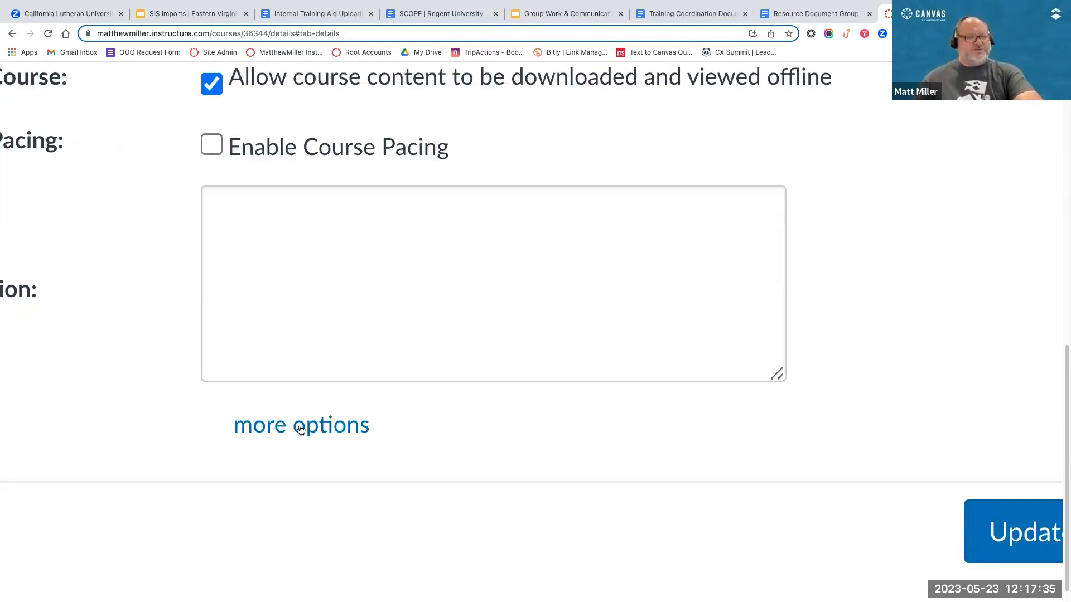
left_click(338, 427)
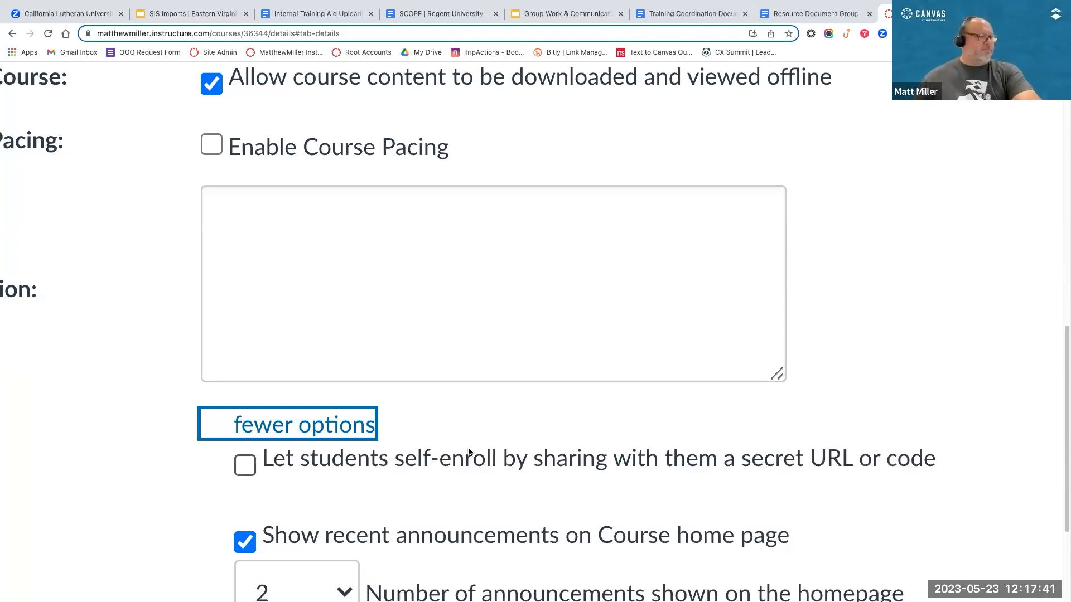
Step: Examine the additional course options and highlight the label "Let students organize their own groups"
scroll(469, 453, "down", 5)
scroll(469, 453, "down", 1)
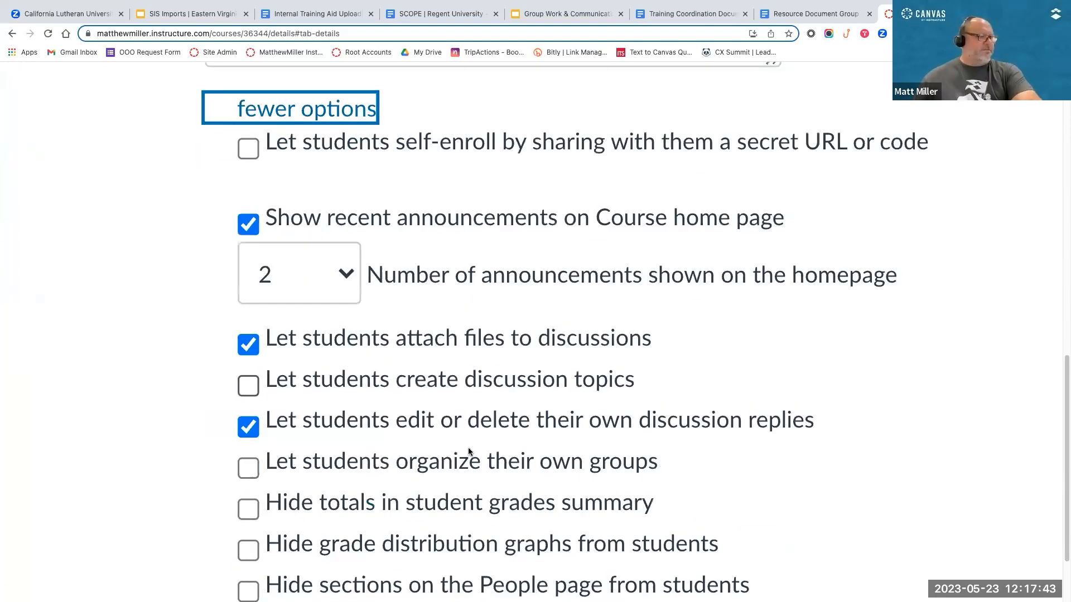
scroll(469, 452, "down", 1)
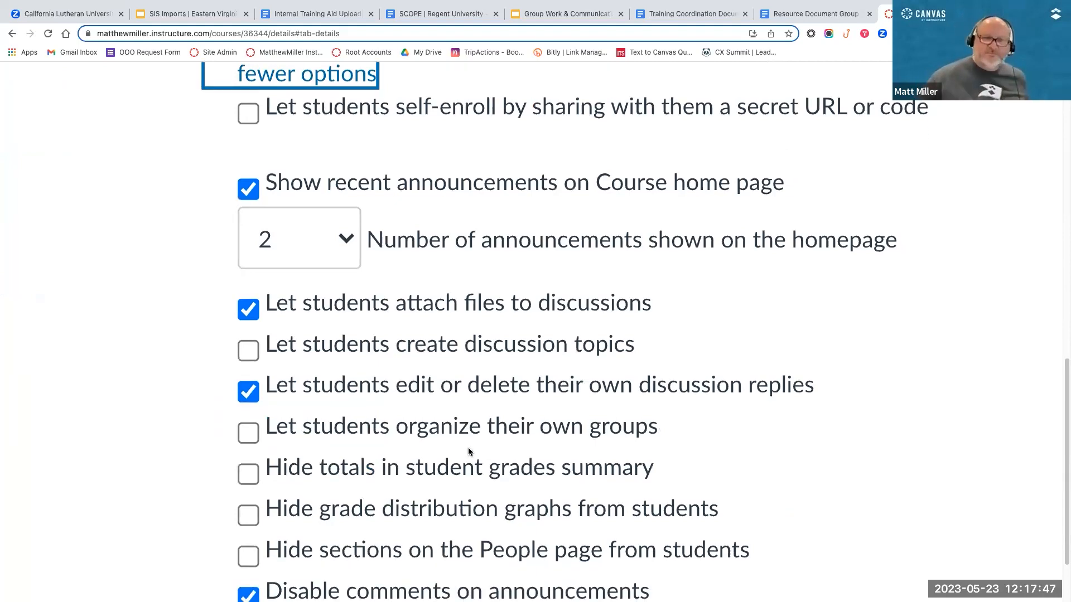
scroll(468, 451, "down", 1)
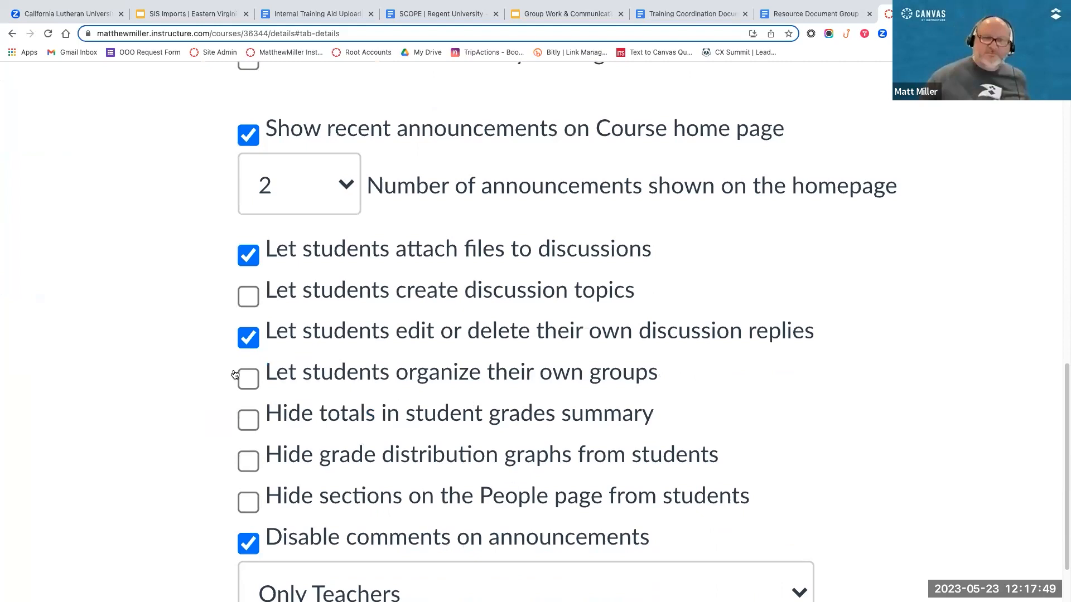
left_click_drag(660, 383, 276, 383)
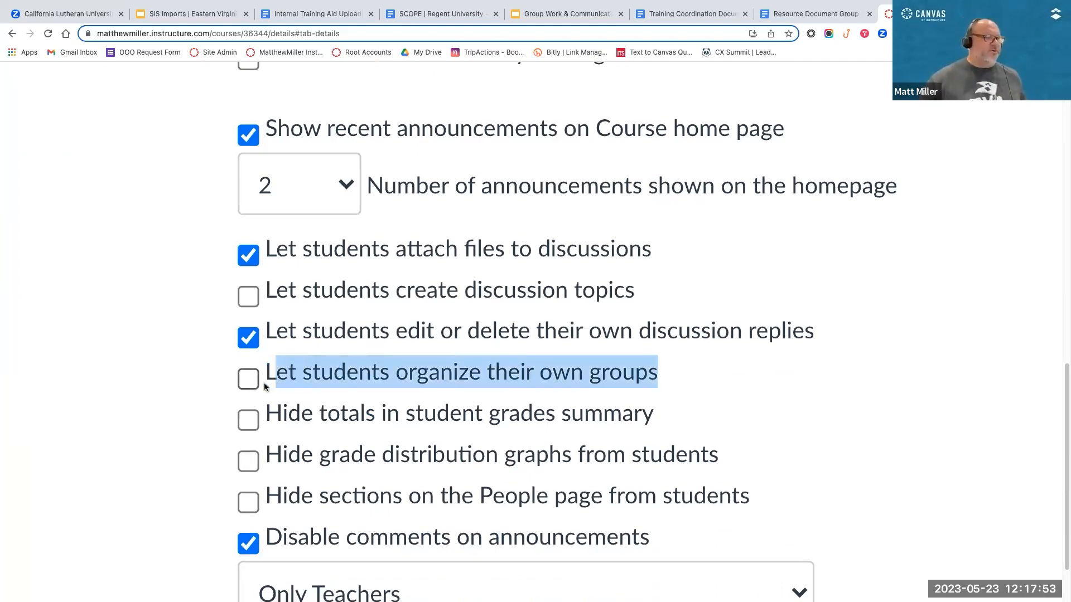
Step: Turn on "Let students organize their own groups" in the additional course options and clear it again
left_click_drag(266, 387, 257, 388)
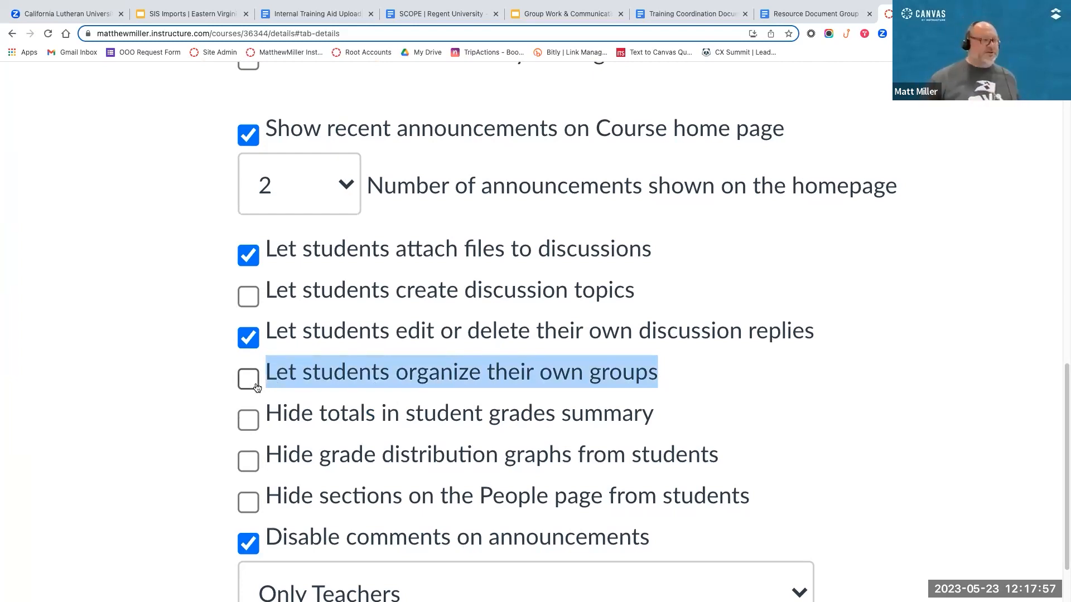
left_click(252, 387)
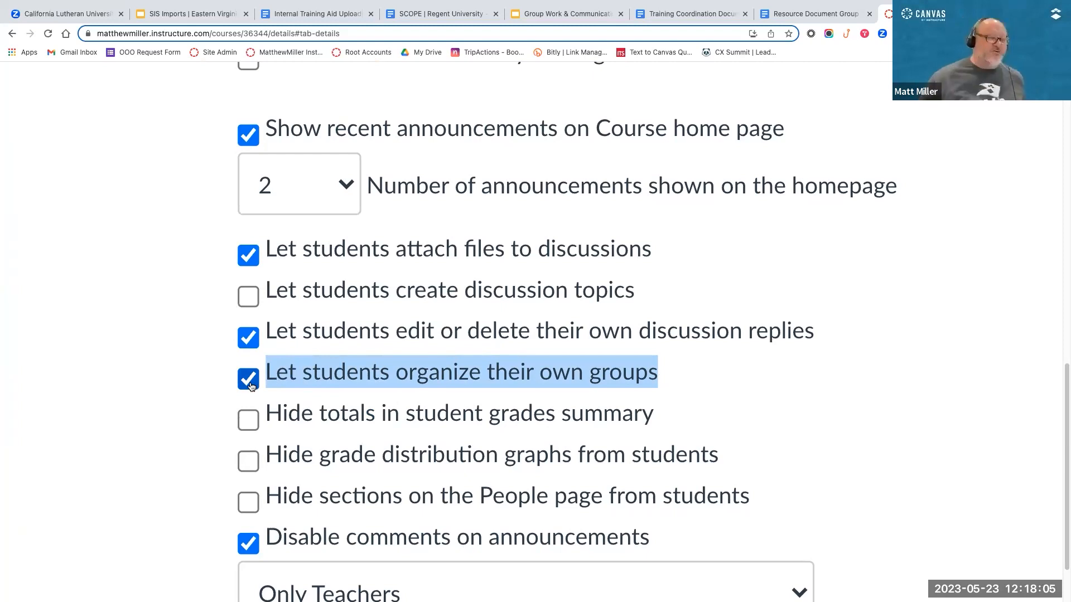
left_click(251, 386)
left_click(313, 391)
scroll(697, 417, "down", 6)
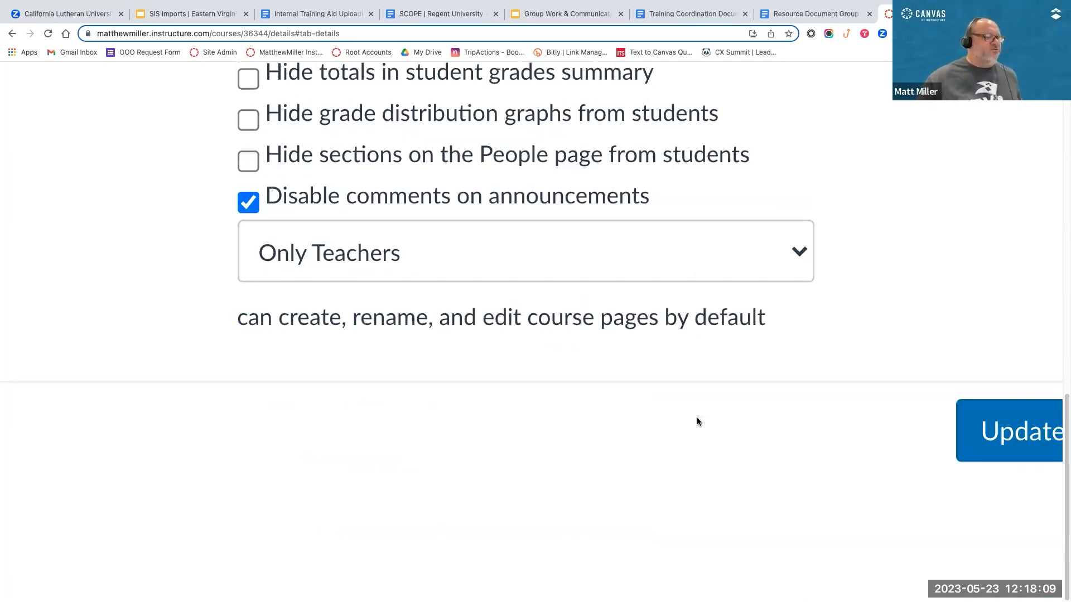
scroll(831, 438, "right", 3)
scroll(820, 440, "right", 2)
scroll(948, 425, "left", 6)
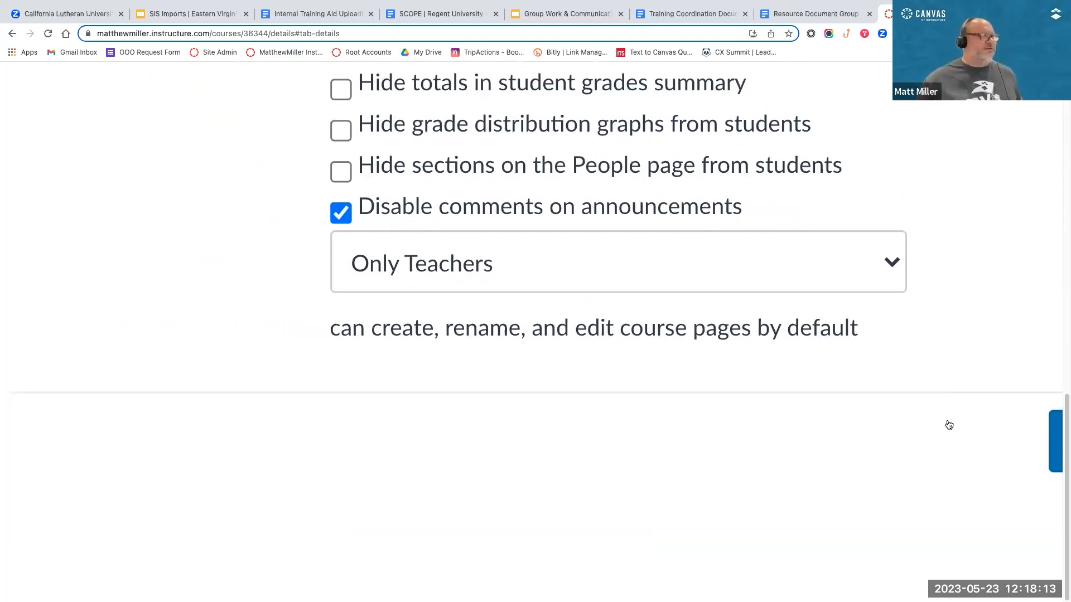
scroll(949, 426, "right", 2)
scroll(949, 427, "up", 5)
left_click(223, 321)
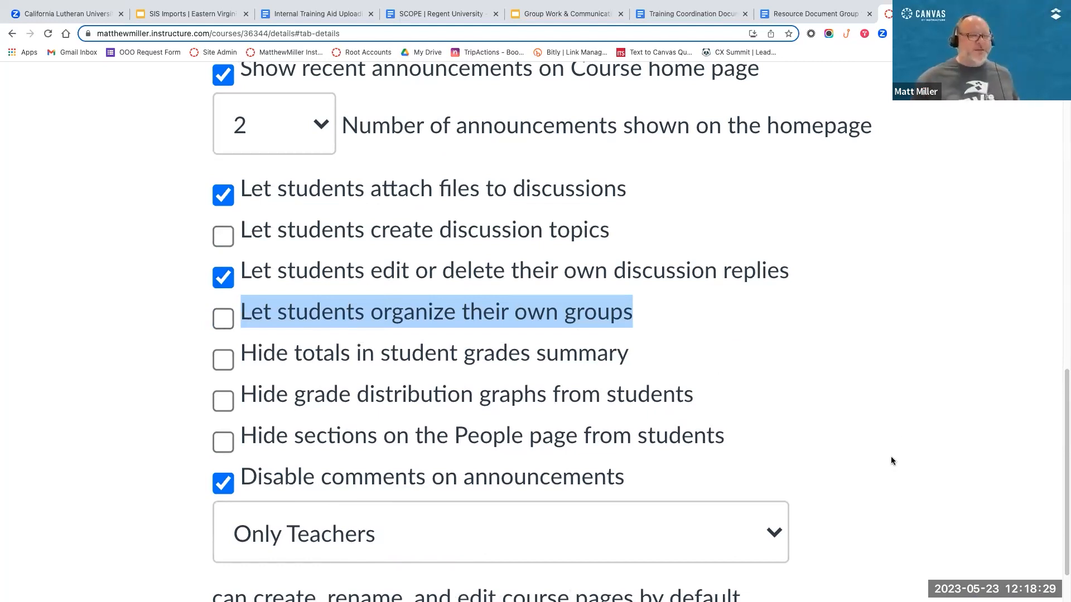
Step: Save the course details with the current student and discussion options
scroll(891, 460, "down", 4)
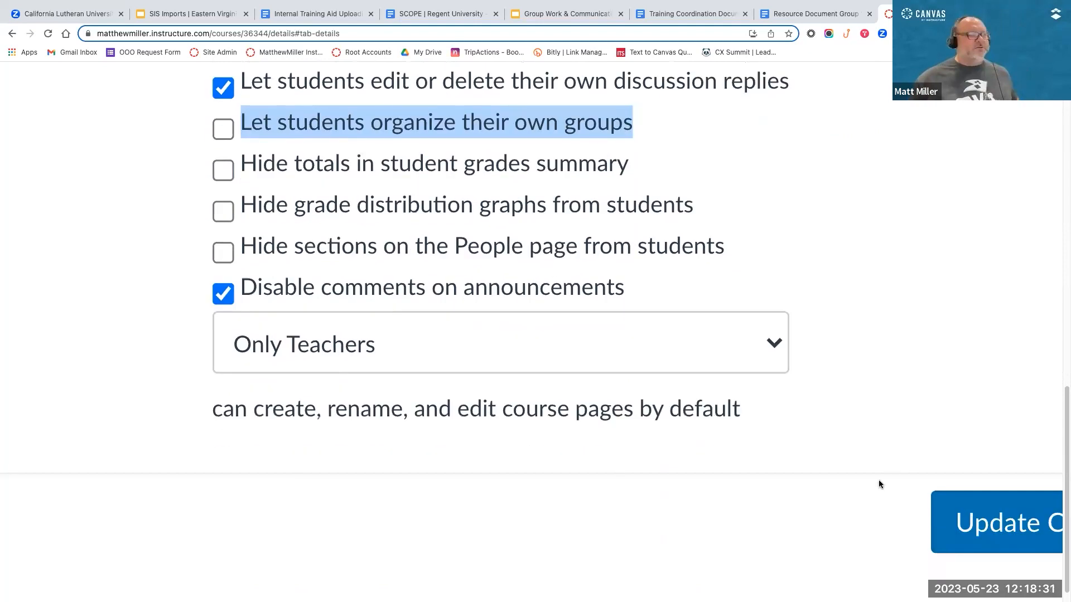
scroll(878, 480, "up", 1)
scroll(800, 466, "right", 1)
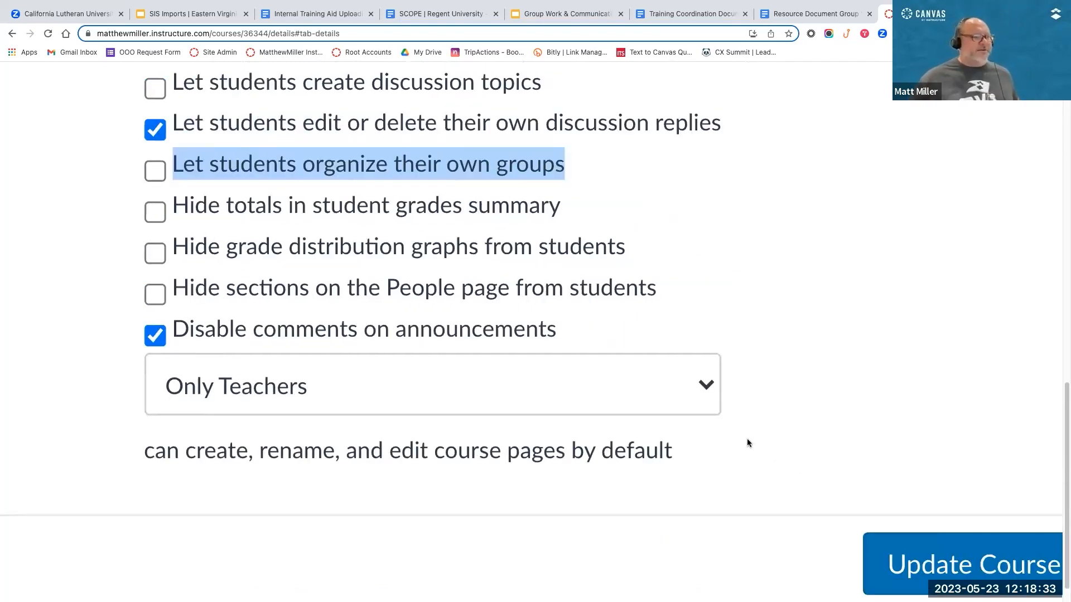
scroll(752, 470, "right", 1)
scroll(846, 509, "right", 1)
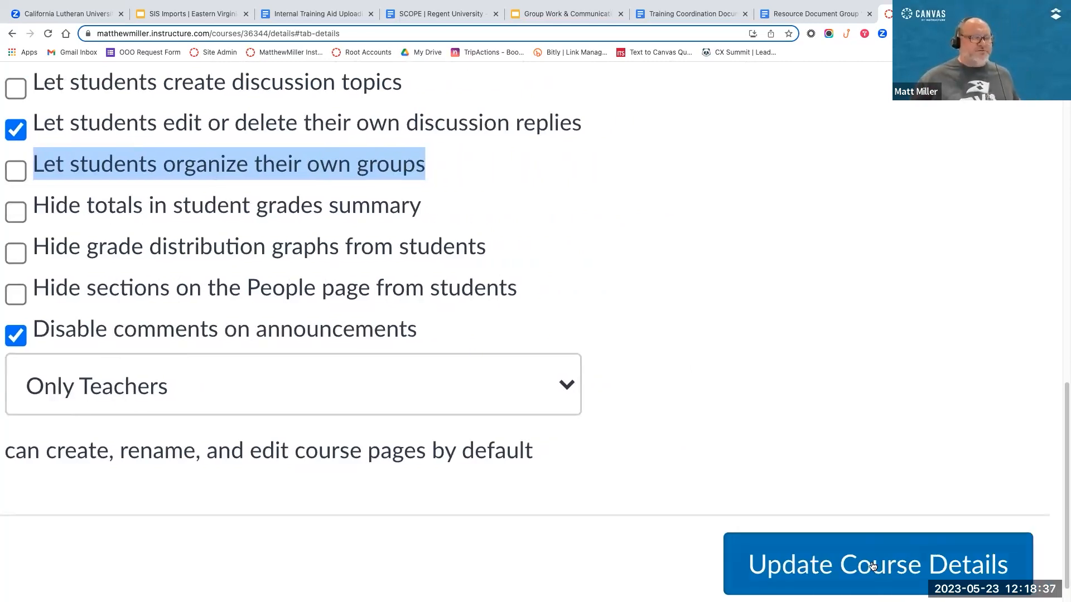
left_click(872, 565)
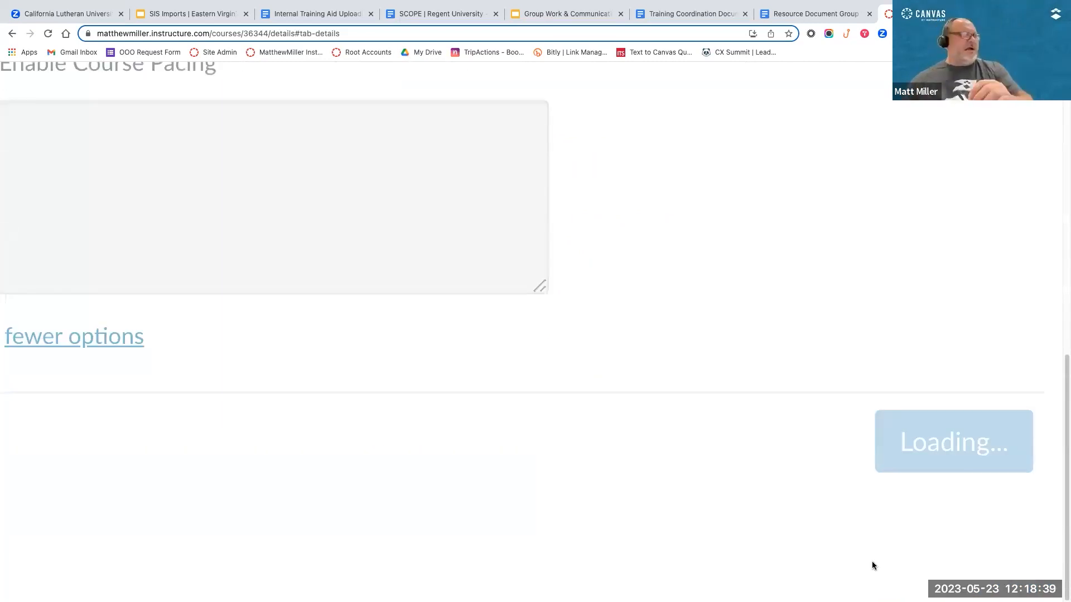
scroll(603, 537, "down", 5)
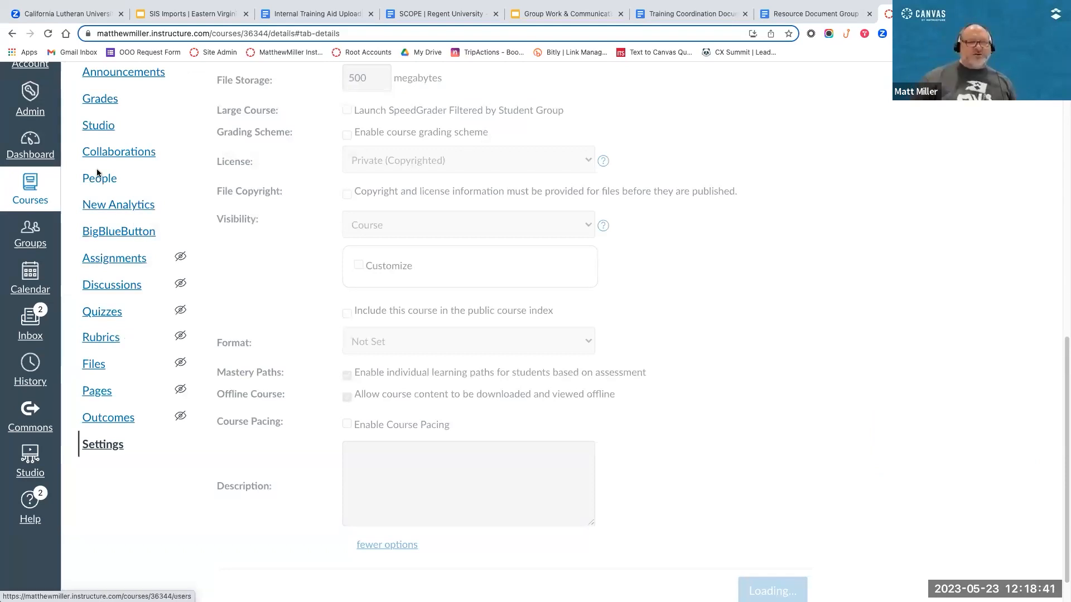
Step: Look through the course details, from the course image and name down to the visibility, pacing and description settings
left_click(97, 174)
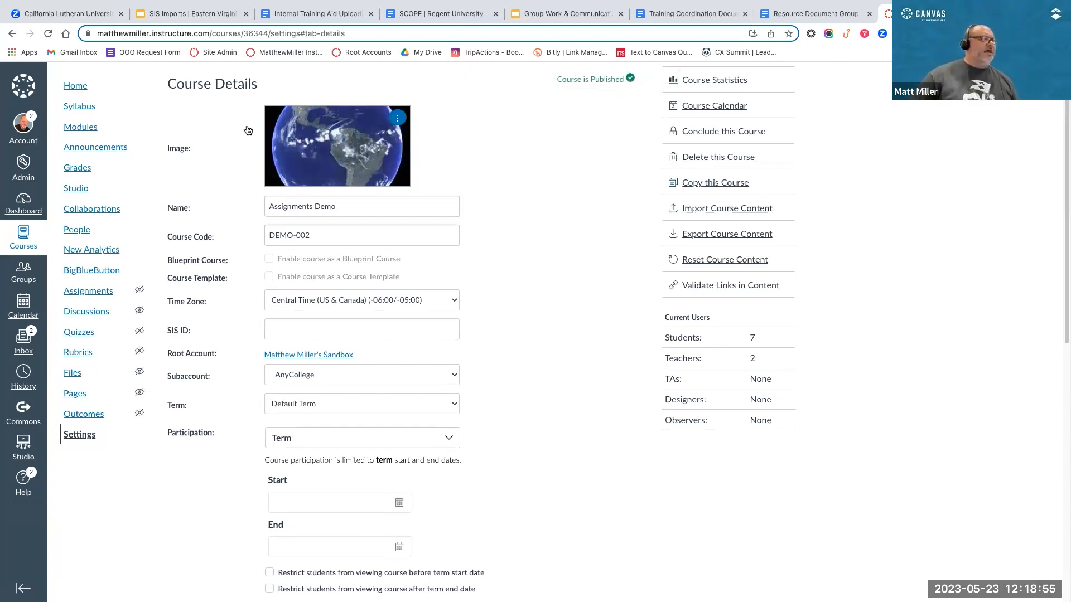
scroll(283, 135, "up", 3)
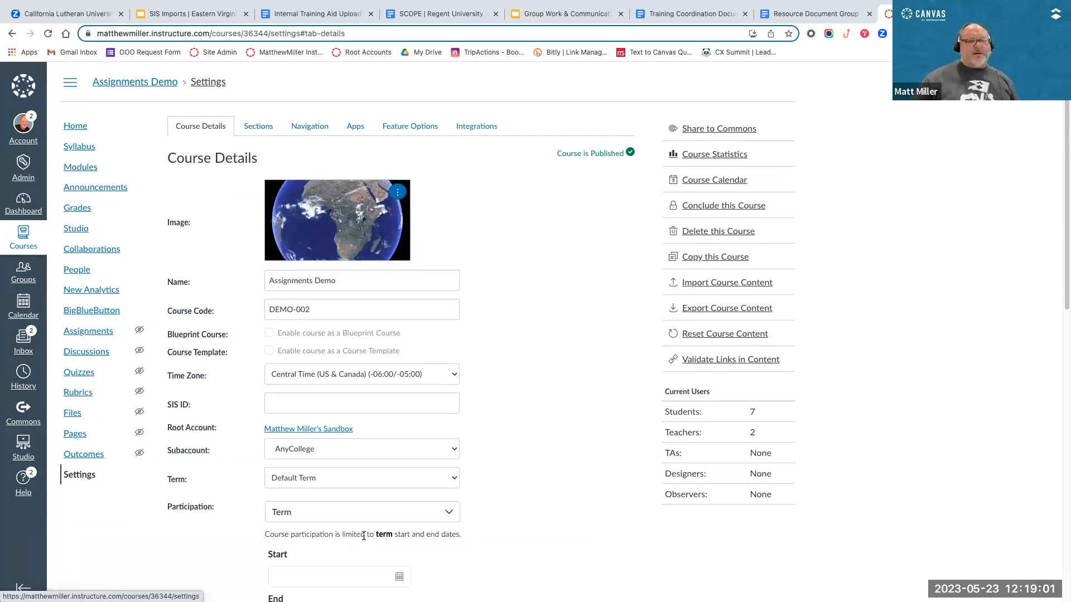
scroll(298, 519, "down", 10)
scroll(296, 515, "down", 7)
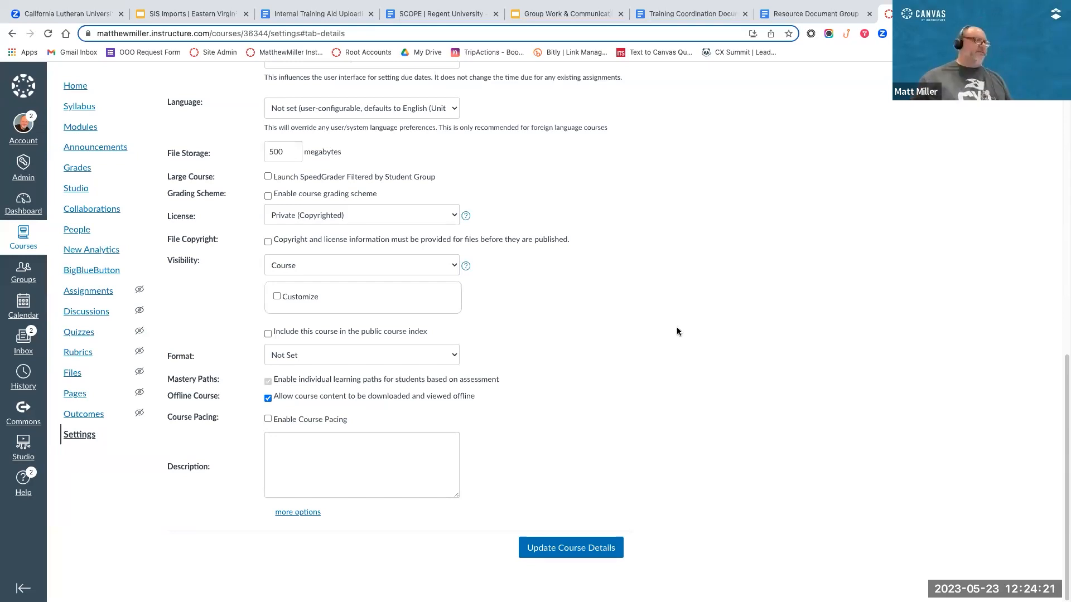
scroll(631, 420, "up", 5)
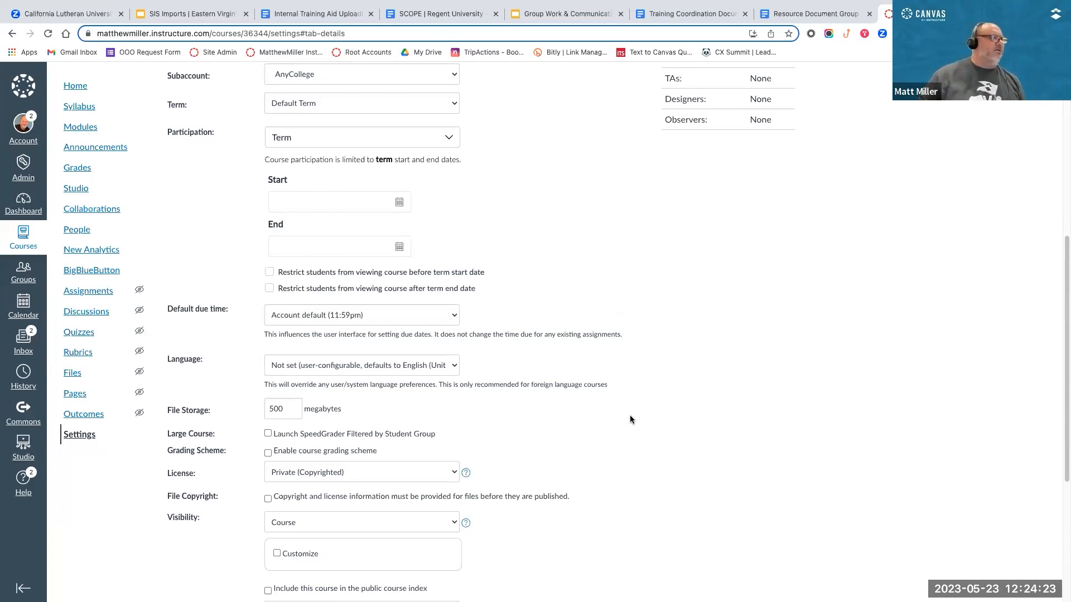
scroll(630, 416, "down", 1)
scroll(630, 415, "up", 3)
scroll(630, 415, "down", 2)
scroll(630, 416, "up", 1)
scroll(630, 419, "up", 2)
scroll(630, 419, "down", 2)
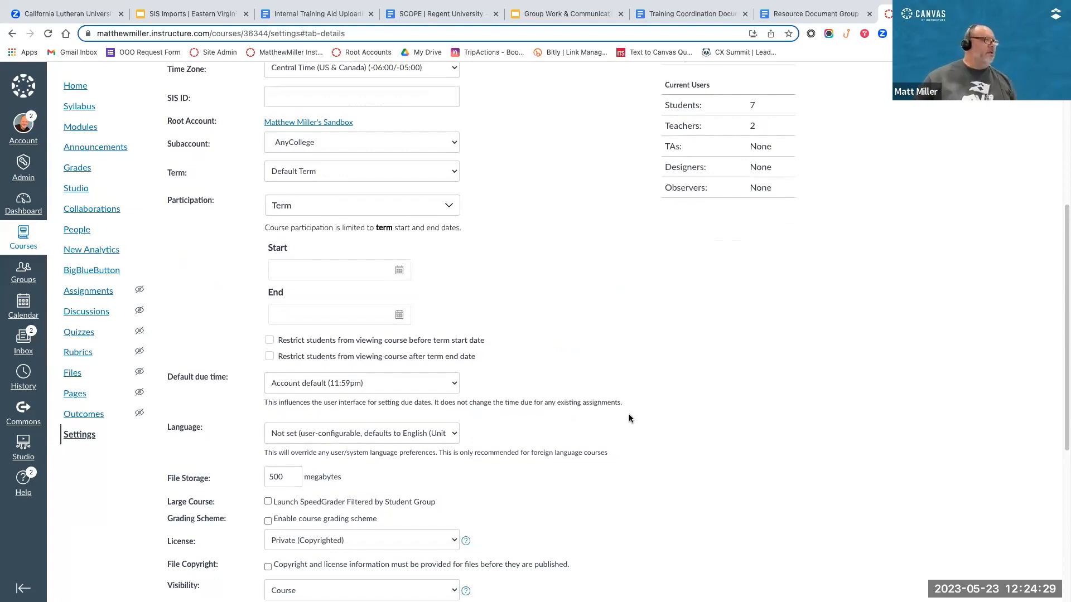
scroll(461, 317, "down", 1)
scroll(61, 246, "down", 1)
Step: Open the course's People page and look over the list of enrolled users
left_click(72, 233)
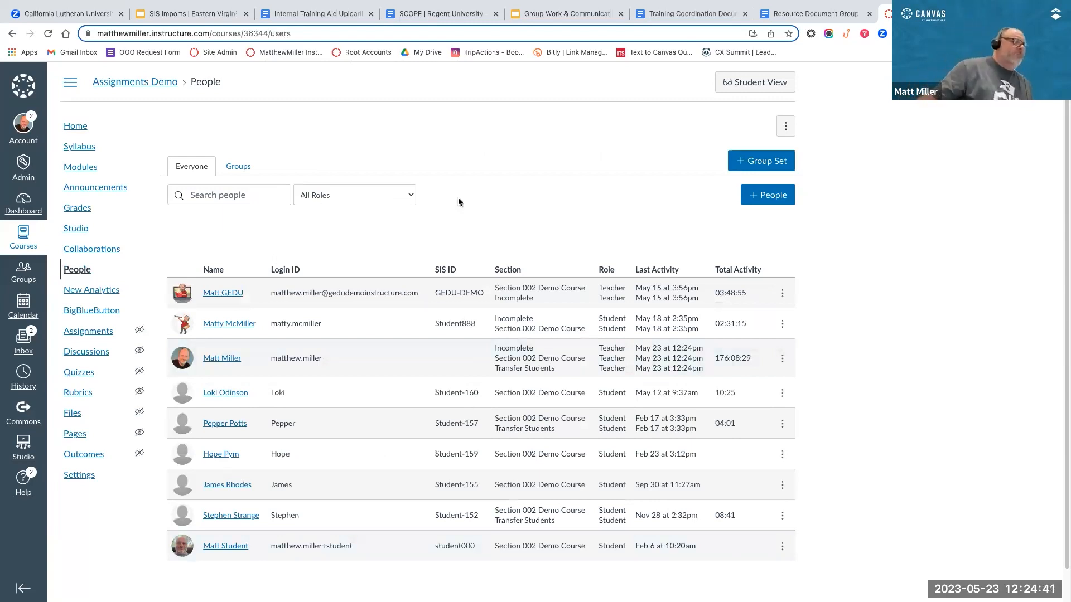
scroll(458, 198, "down", 1)
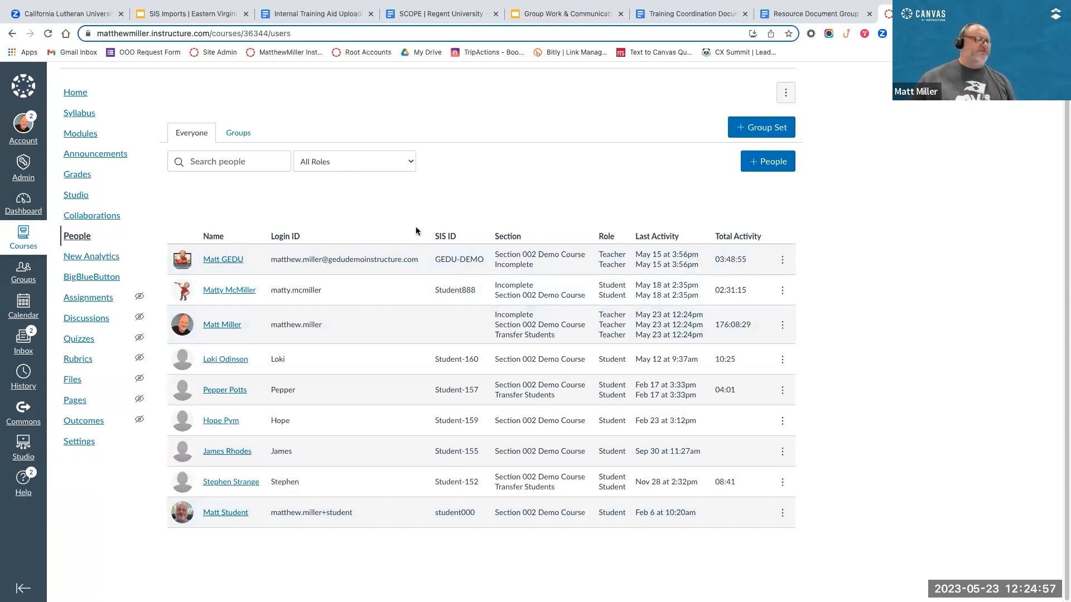
scroll(418, 232, "up", 1)
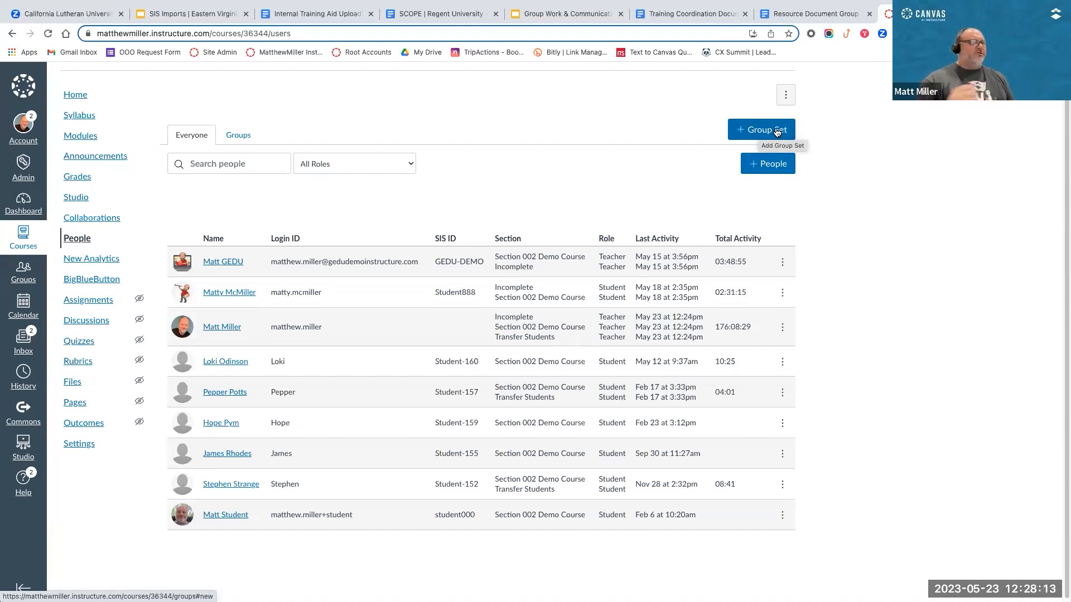
Step: Start a new group set and name it "23/FA ENG101 - Group Project"
left_click(759, 132)
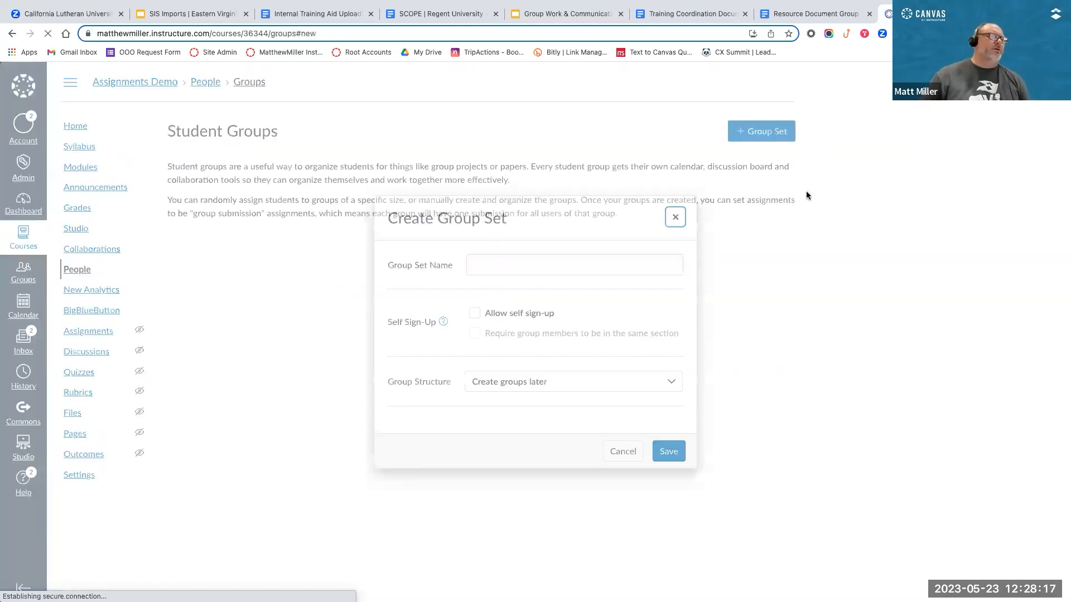
left_click(506, 260)
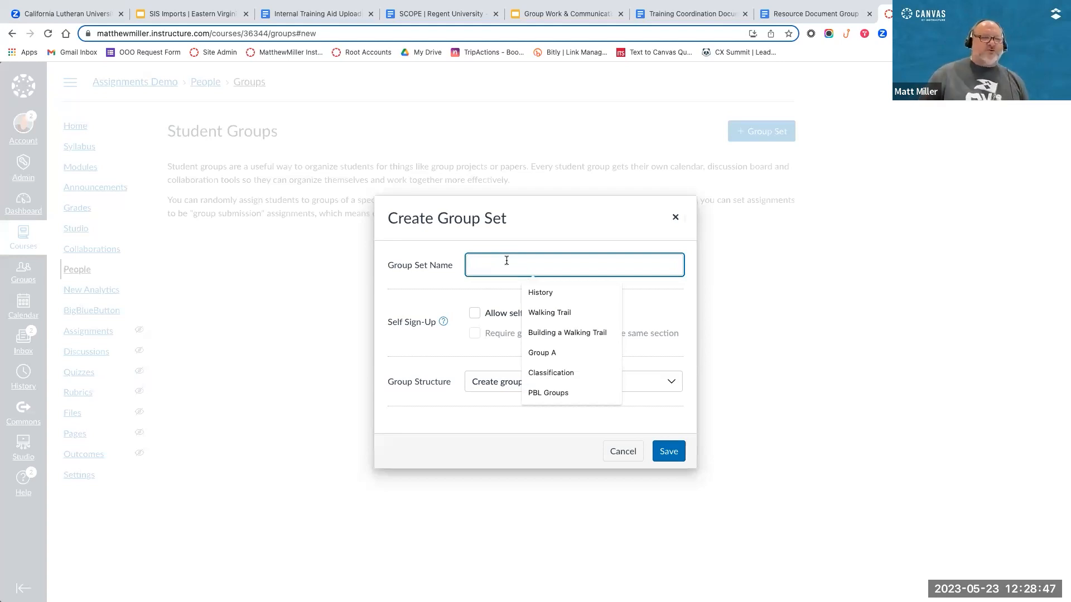
type("Grou")
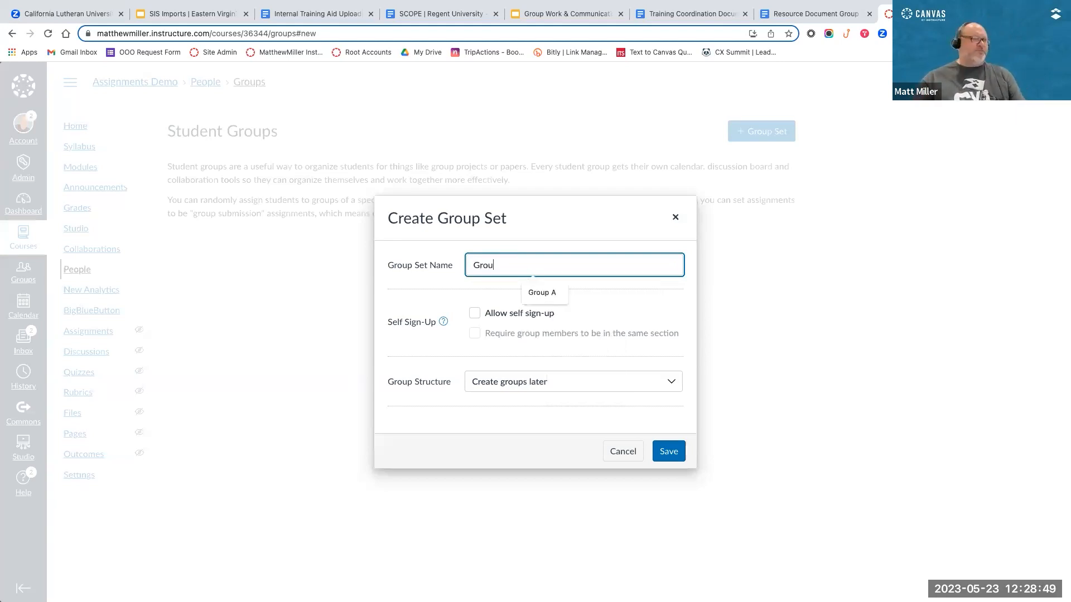
type("p Project")
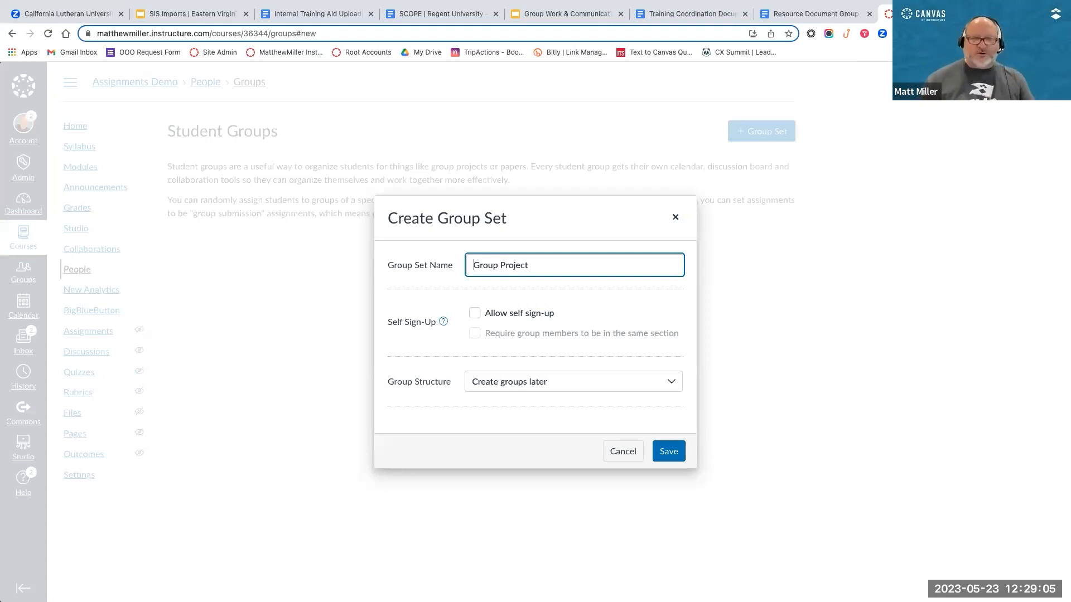
type("ENG1-")
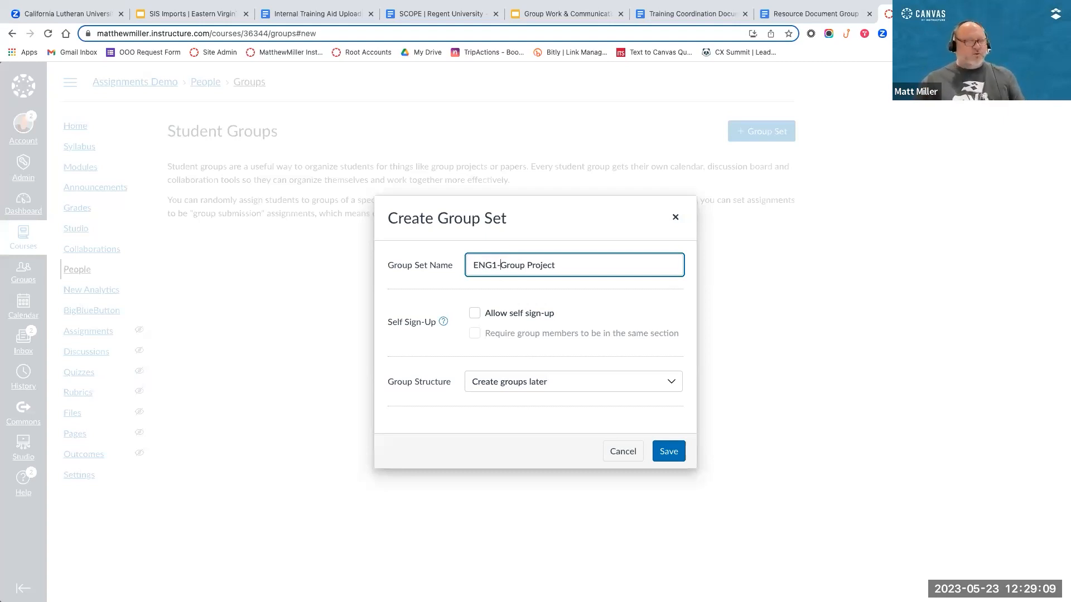
type("01 -")
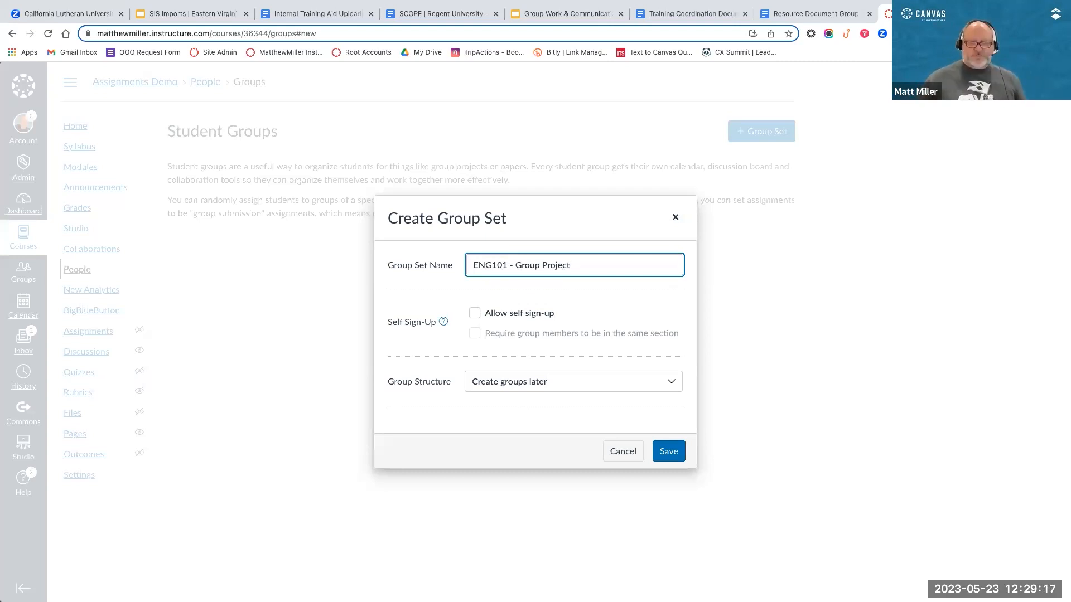
left_click(473, 264)
type("23/FA")
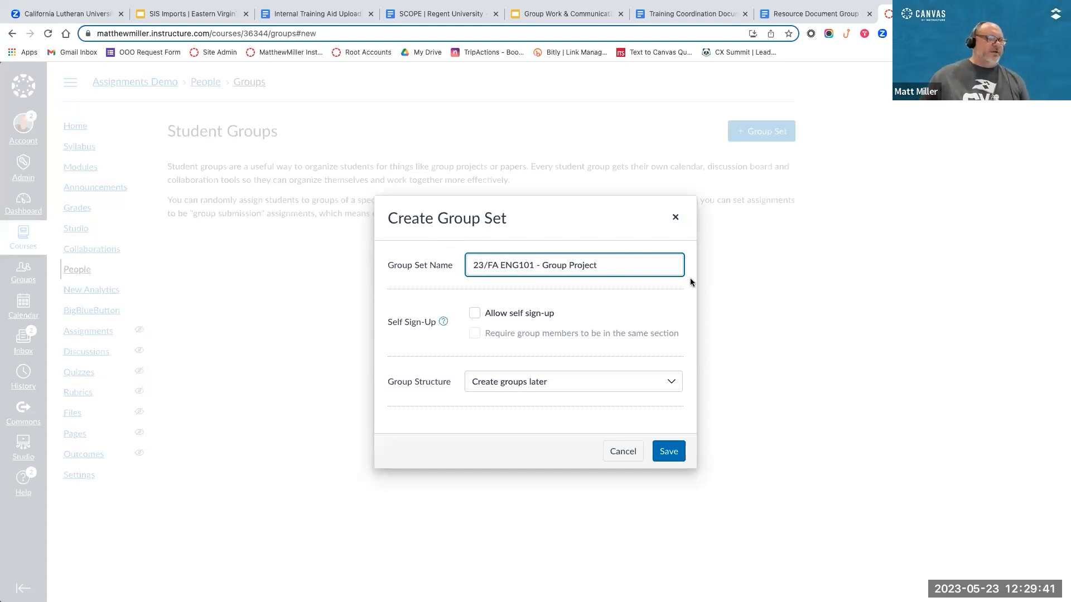
Step: Allow self sign-up for the group set to view its structure and leadership options, and turn it off again
triple_click(612, 266)
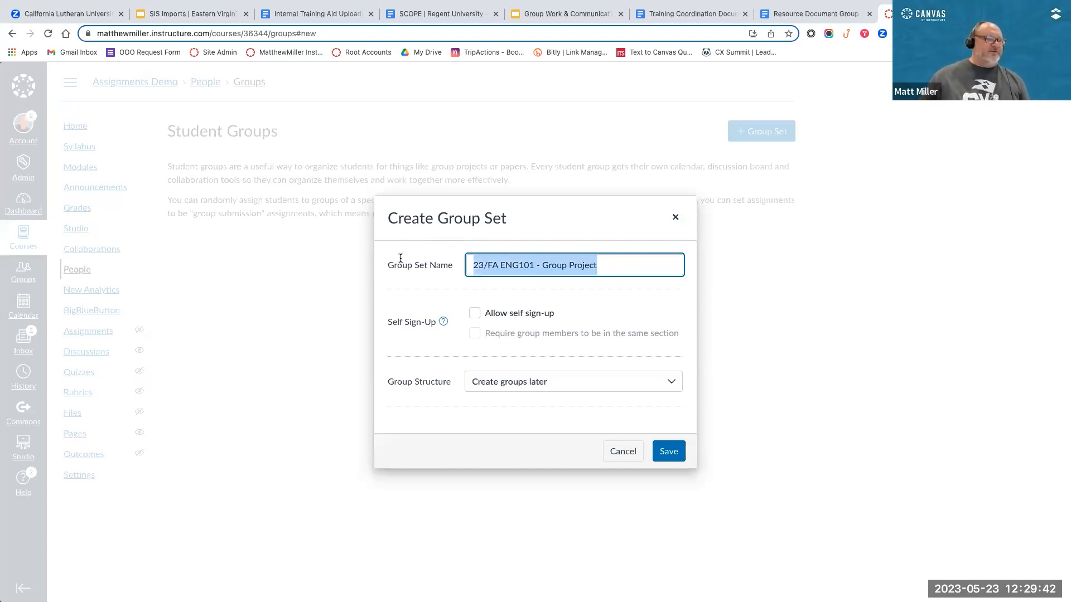
left_click(639, 263)
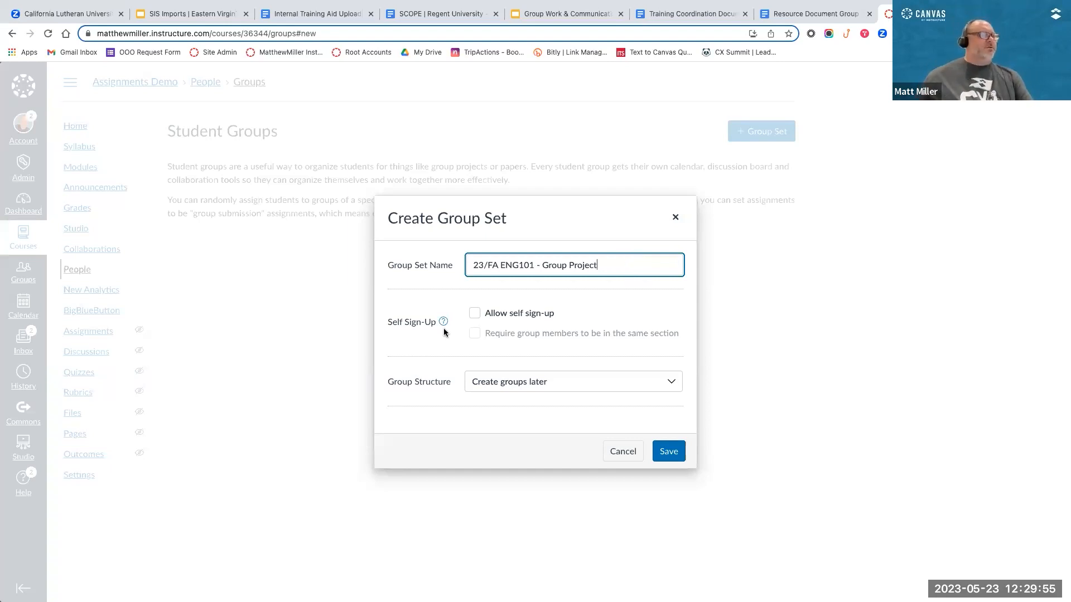
left_click(475, 314)
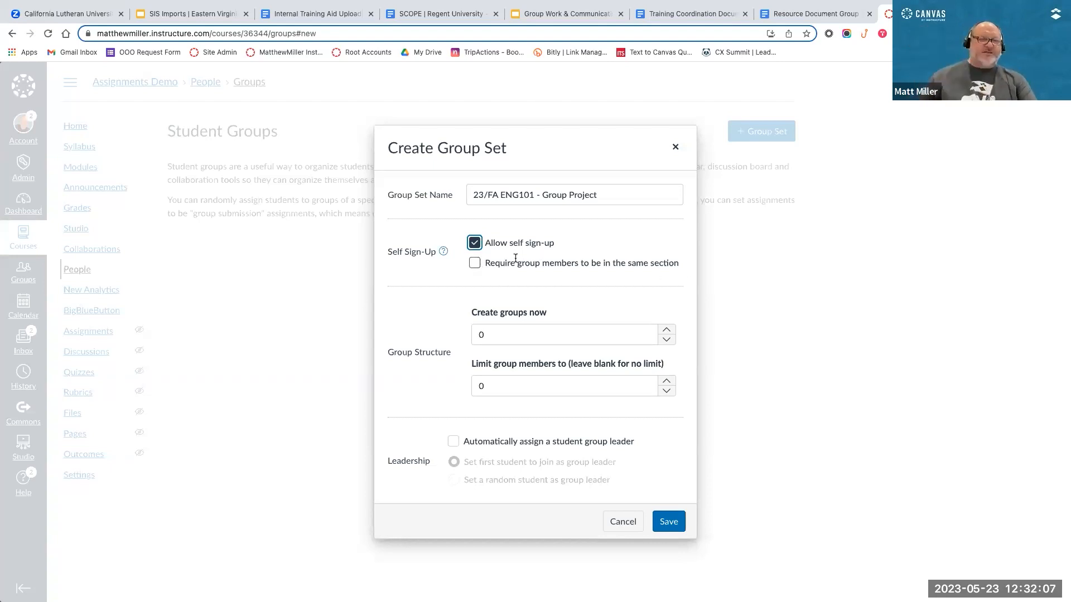
left_click(475, 245)
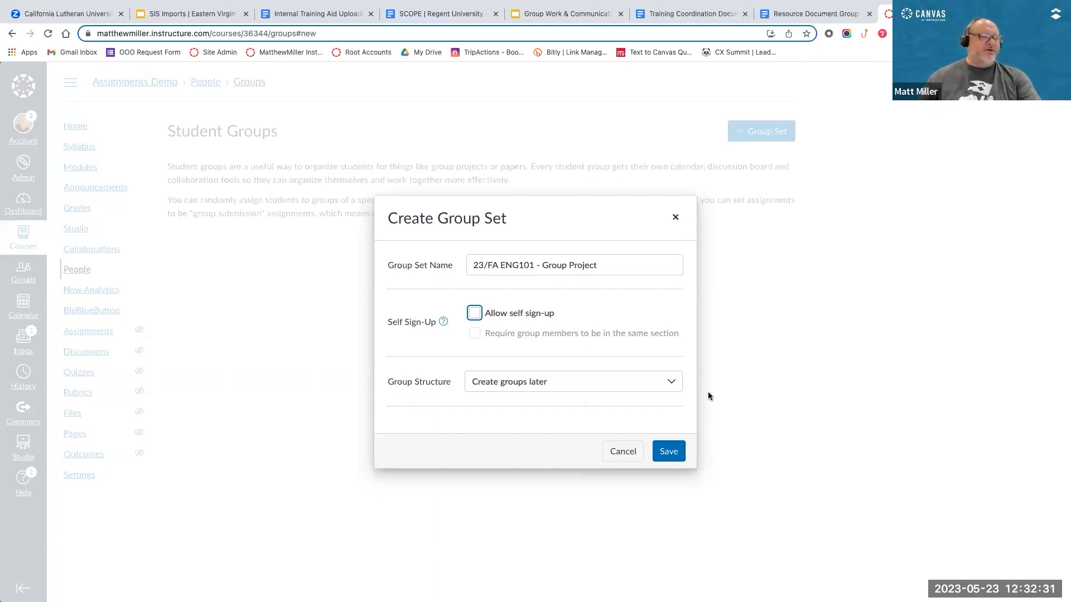
Step: Set the group structure to split students by number of groups, with 3 groups
left_click(674, 383)
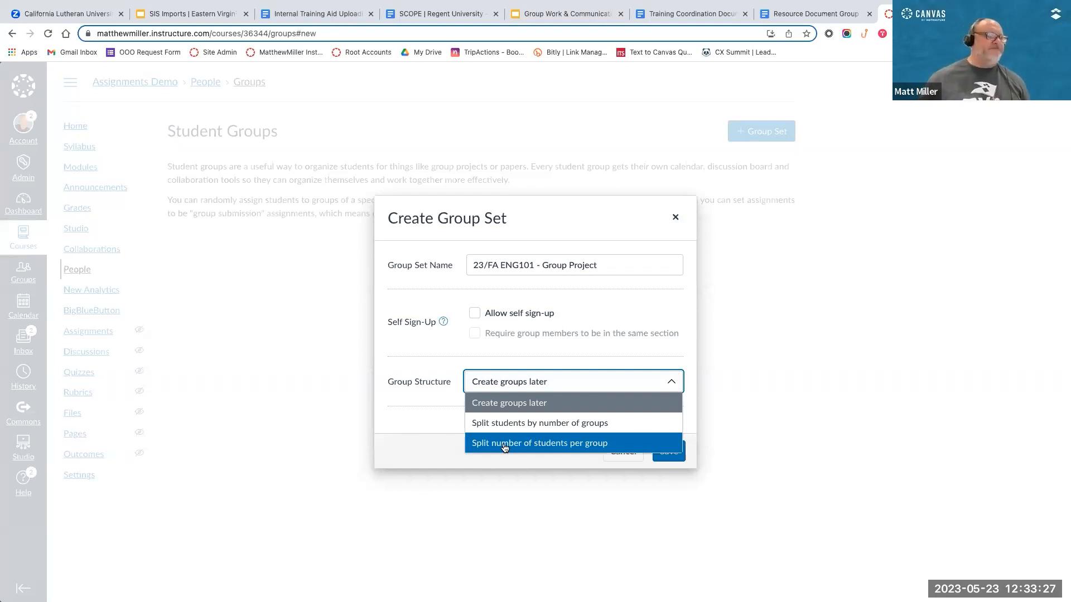
left_click(535, 424)
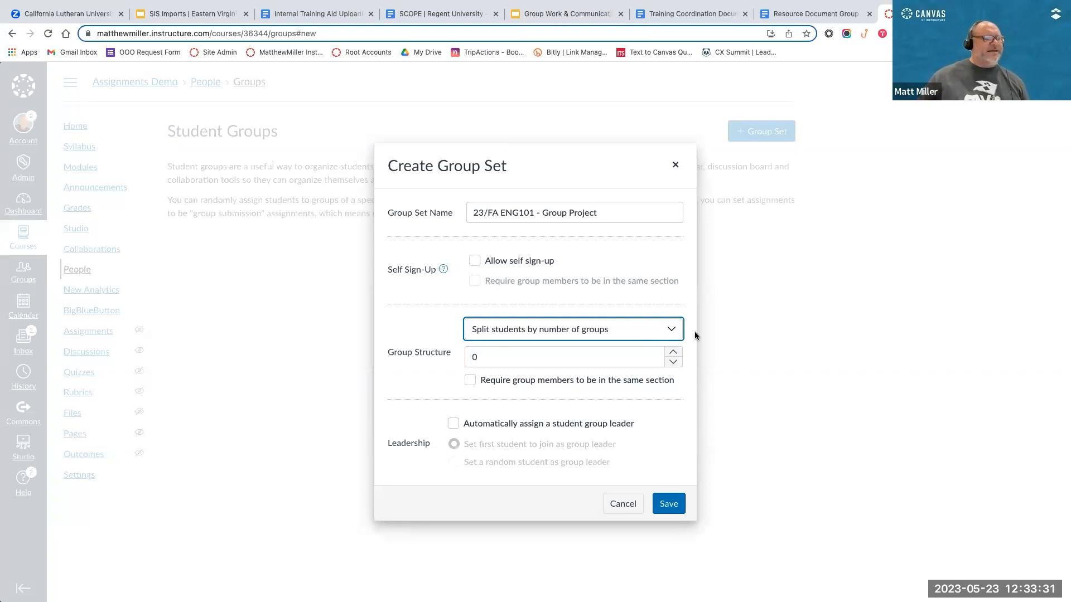
left_click(673, 352)
left_click(673, 352)
left_click(673, 352)
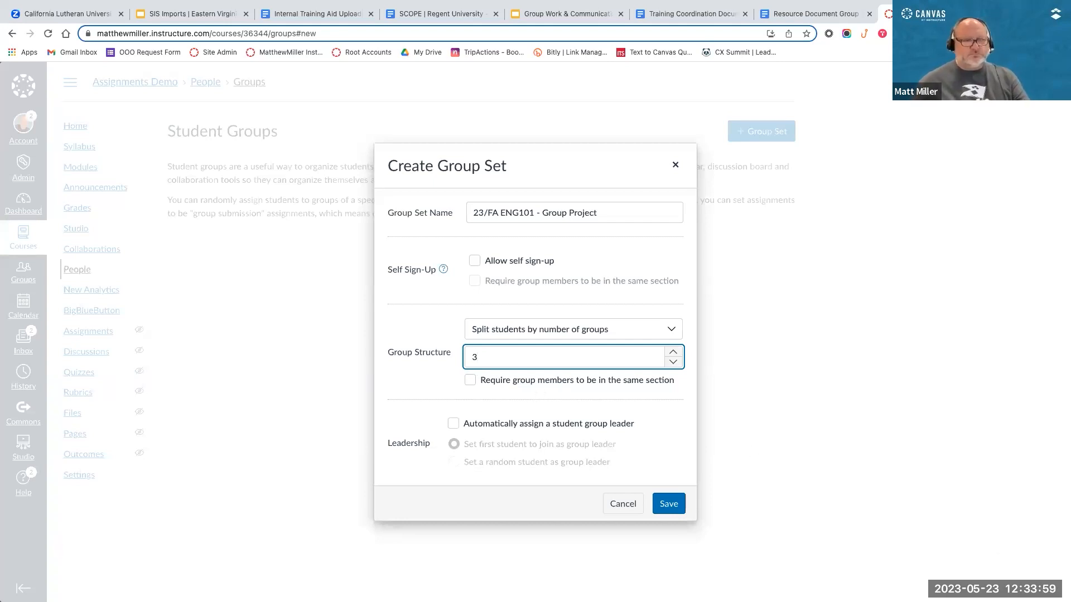
Step: Automatically assign a random student as leader of each group and save the group set
left_click(453, 424)
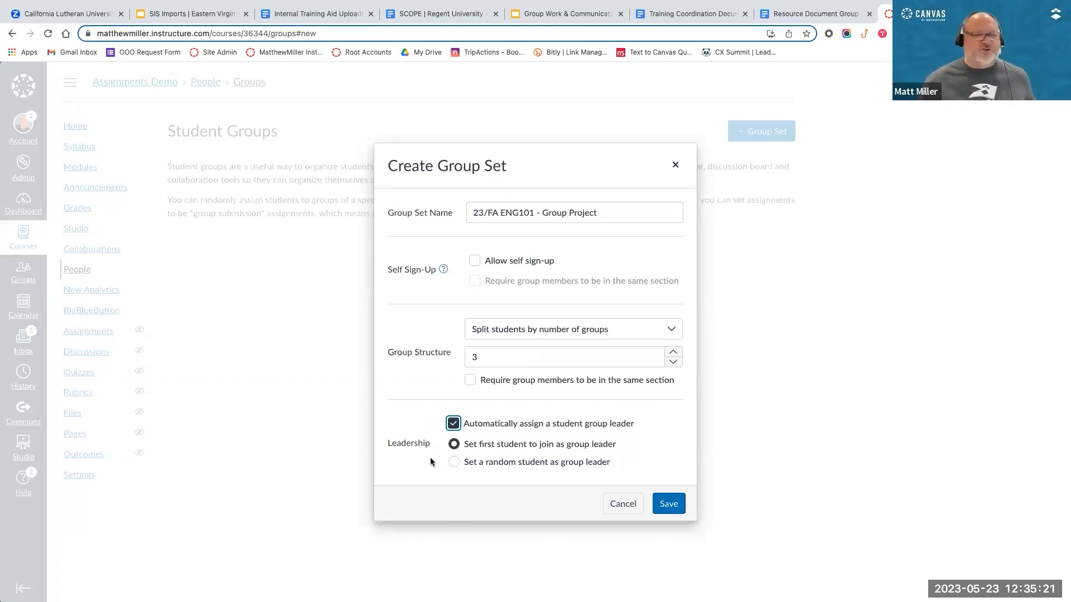
left_click(538, 457)
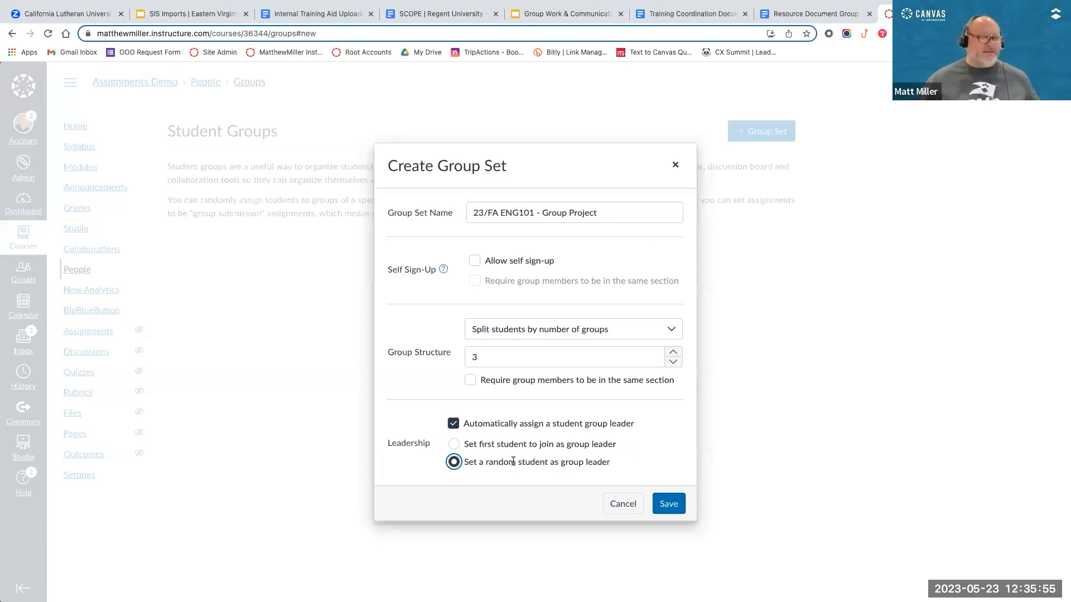
left_click(668, 504)
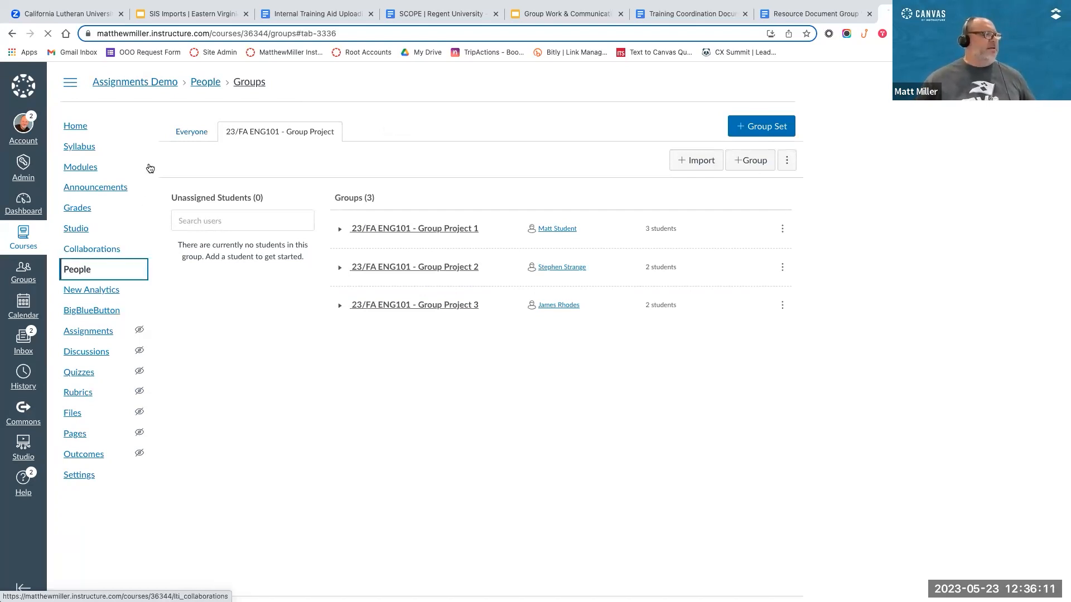
Step: Look at the full list of course members, and return to the 23/FA ENG101 - Group Project group set
left_click(192, 136)
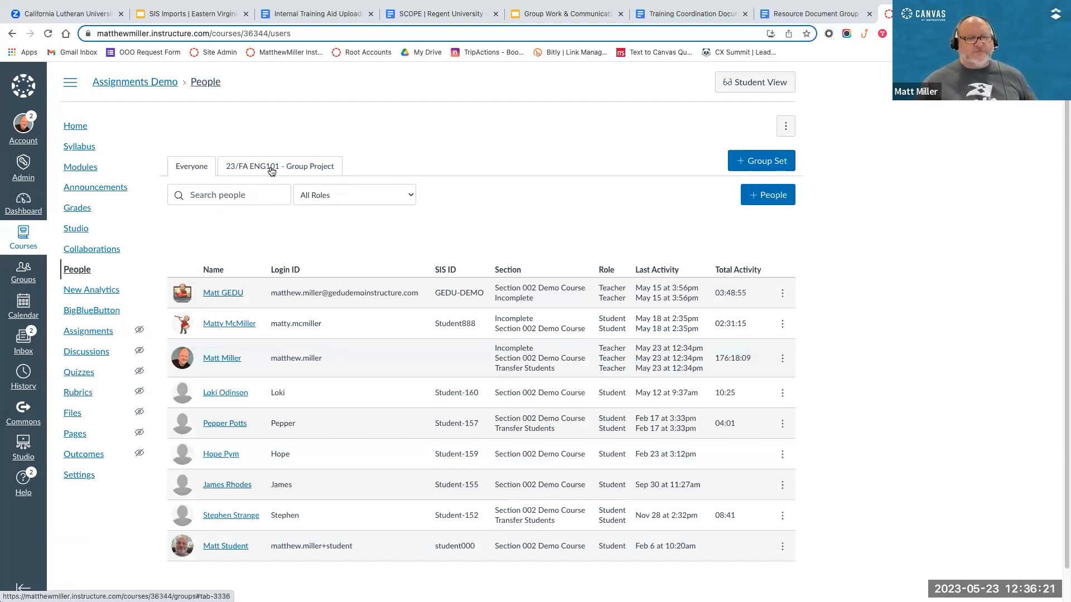
left_click(271, 170)
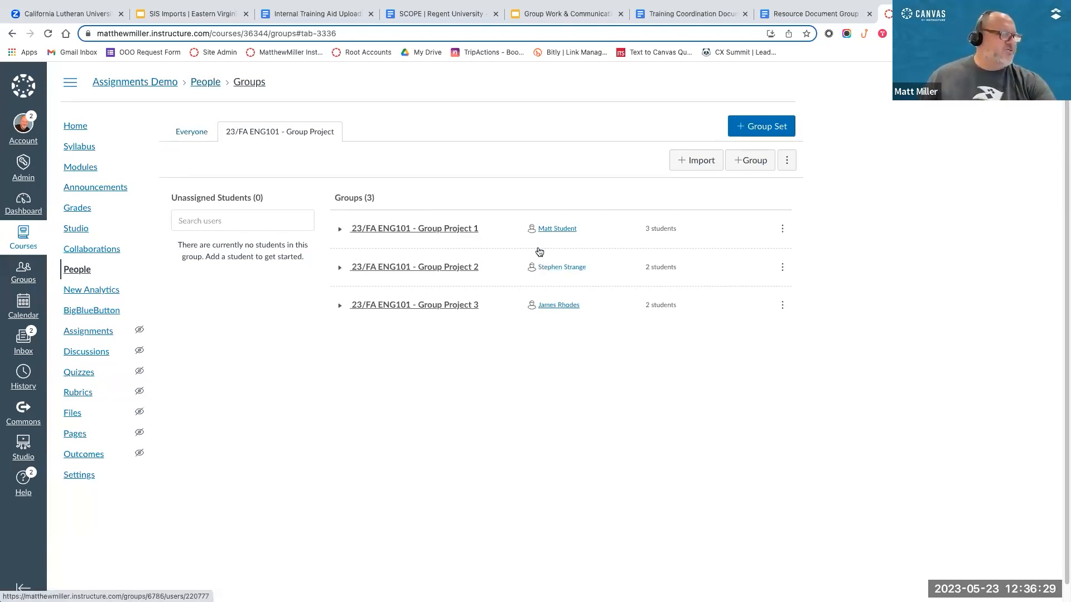
Step: Enlarge the groups list and expand Group Project 1, 2 and 3 to examine their members and leaders
key("ctrl+plus")
key("ctrl+plus")
key("ctrl+plus")
key("ctrl+plus")
key("ctrl+plus")
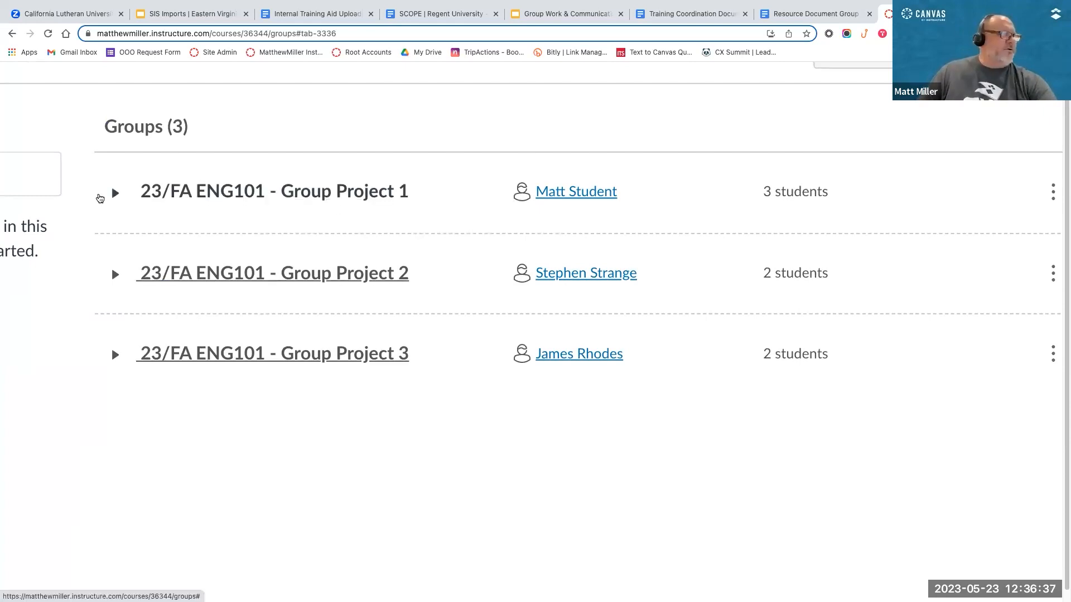
left_click(100, 198)
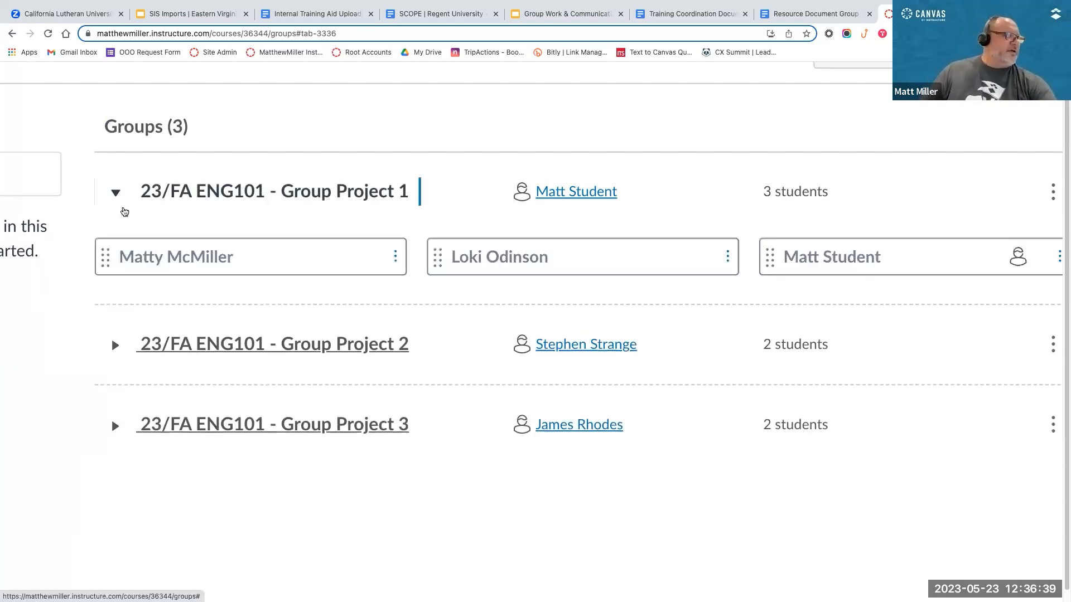
left_click(134, 350)
scroll(107, 401, "down", 3)
left_click(192, 401)
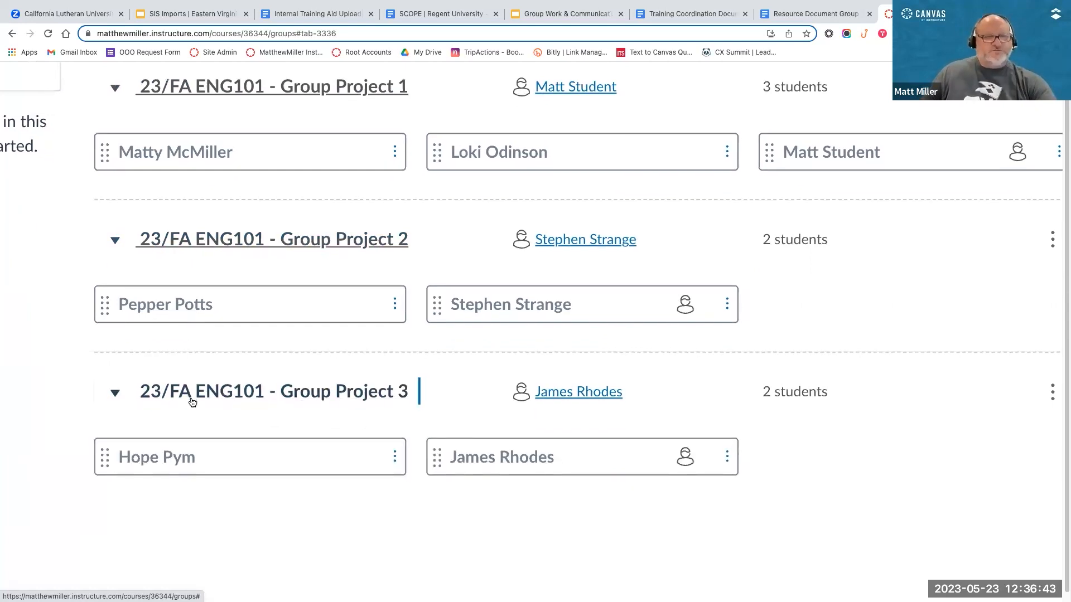
scroll(192, 402, "down", 4)
scroll(247, 389, "left", 2)
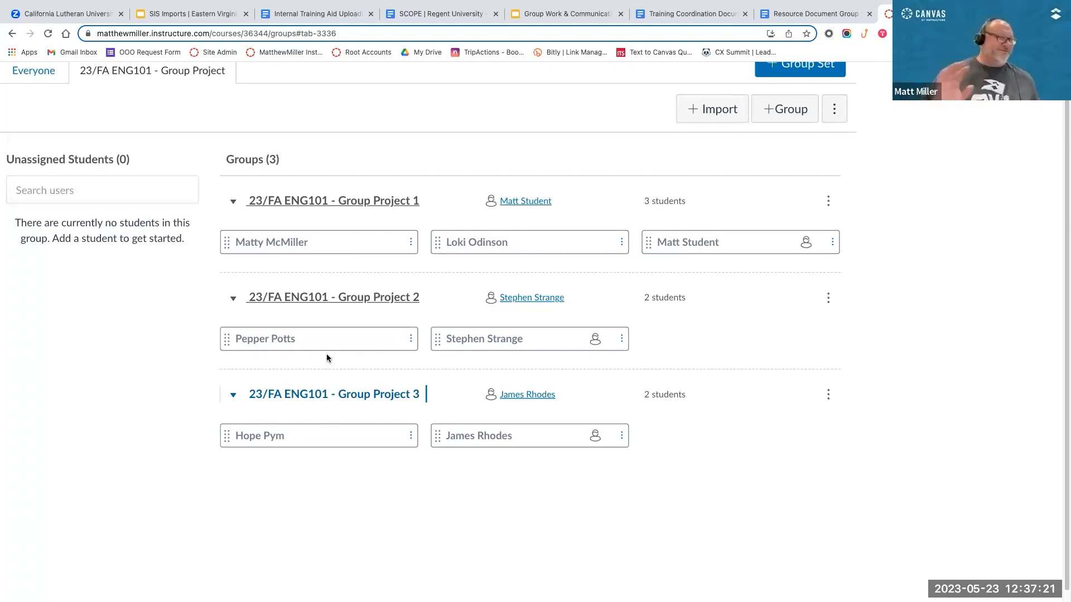
Step: Move the second-listed student of Group Project 1 into Group Project 2, and make the second-listed member of Group Project 2 its leader
scroll(390, 240, "down", 1)
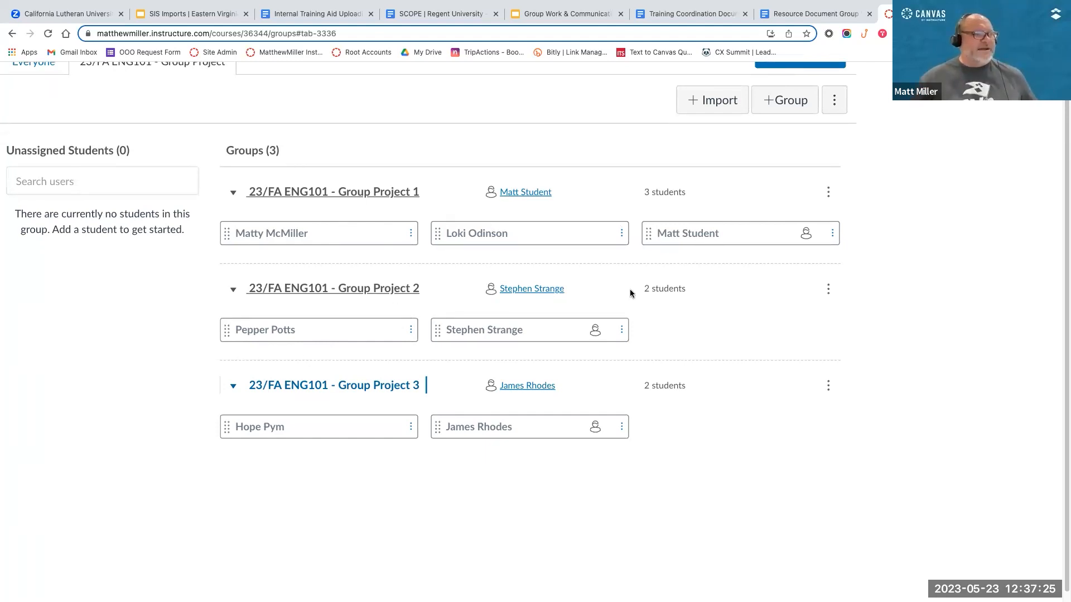
scroll(638, 366, "down", 1)
scroll(430, 282, "up", 1)
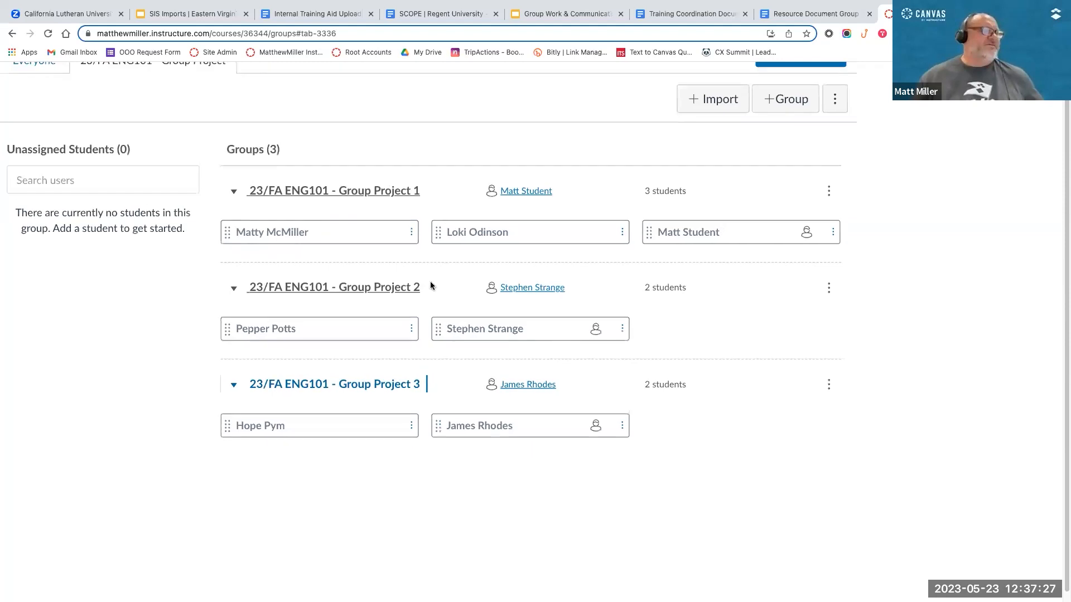
scroll(479, 239, "down", 1)
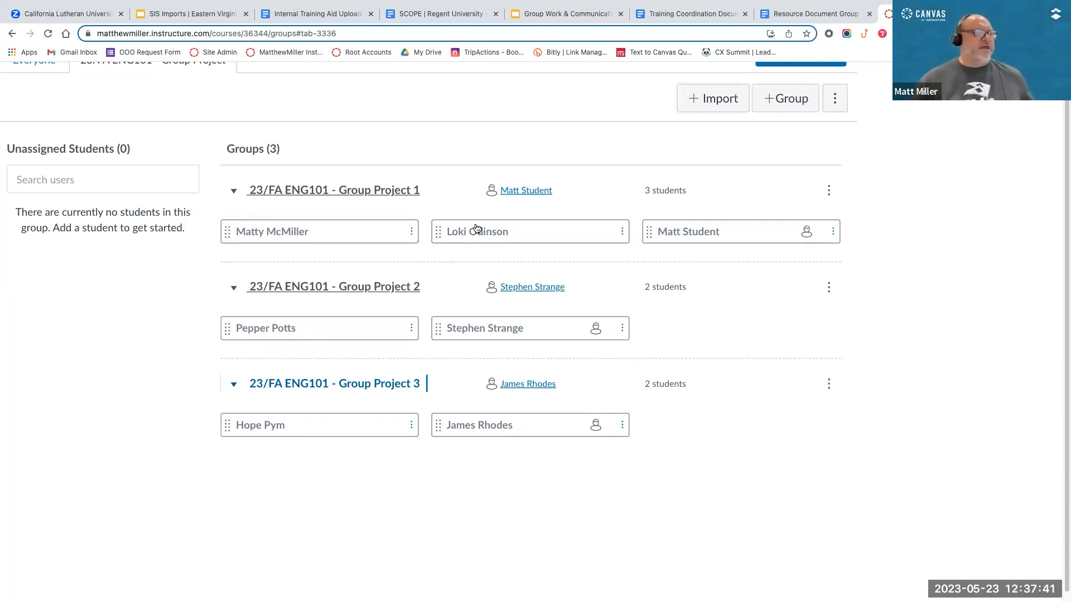
left_click_drag(476, 228, 732, 333)
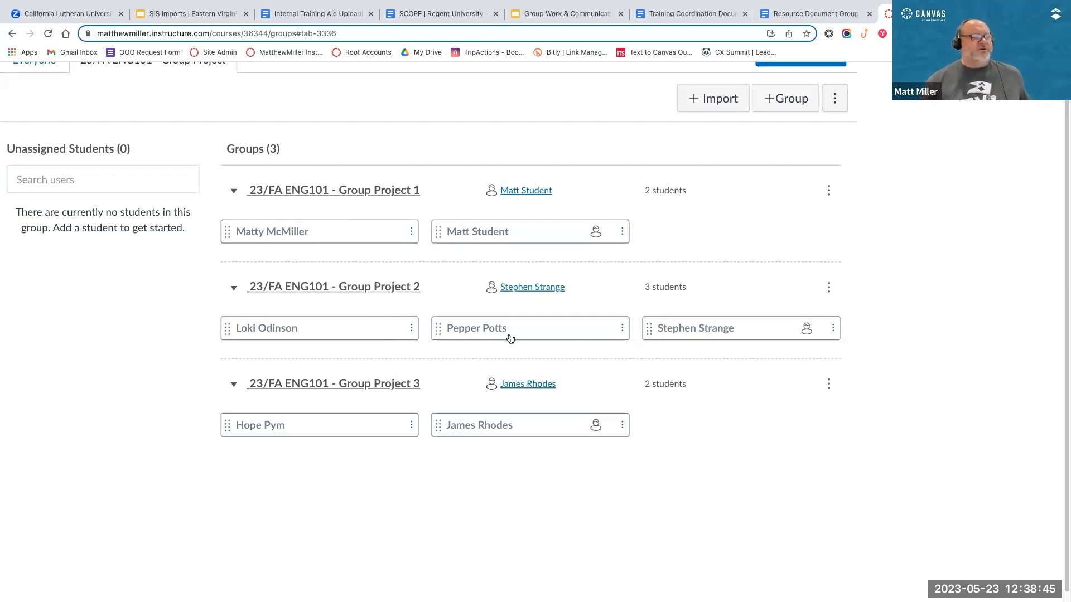
left_click(621, 330)
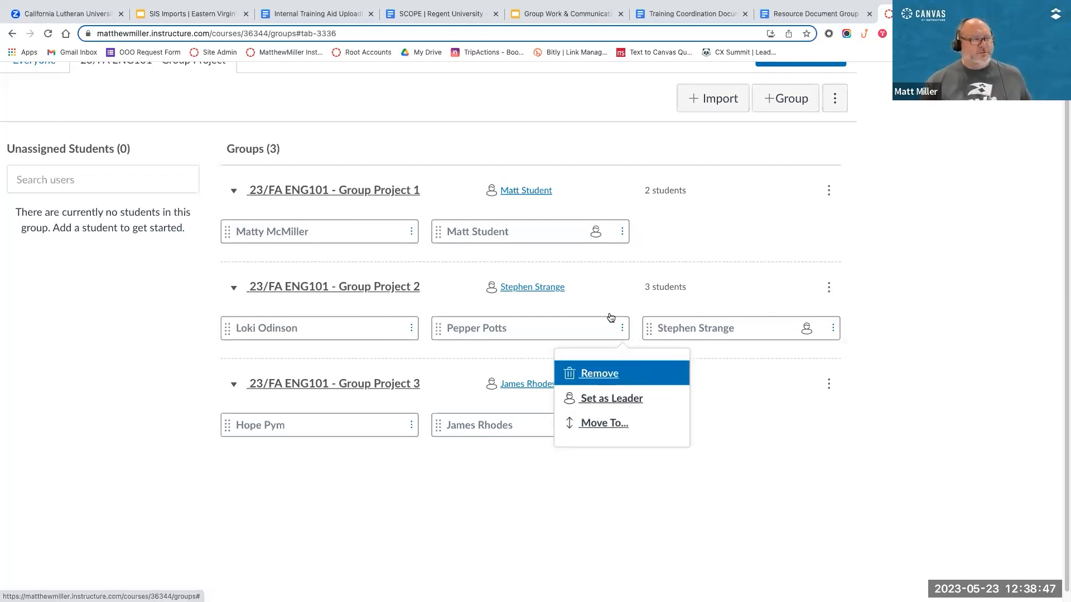
left_click(601, 399)
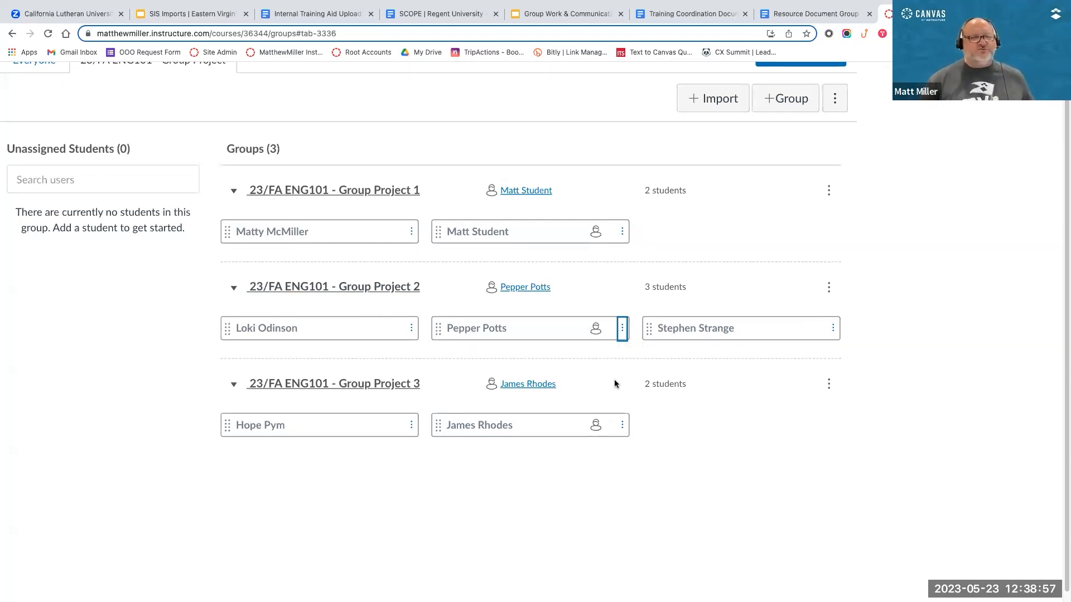
Step: Move the third-listed student of Group Project 2 to Unassigned Students, and put the student back into Group Project 2
scroll(617, 380, "left", 2)
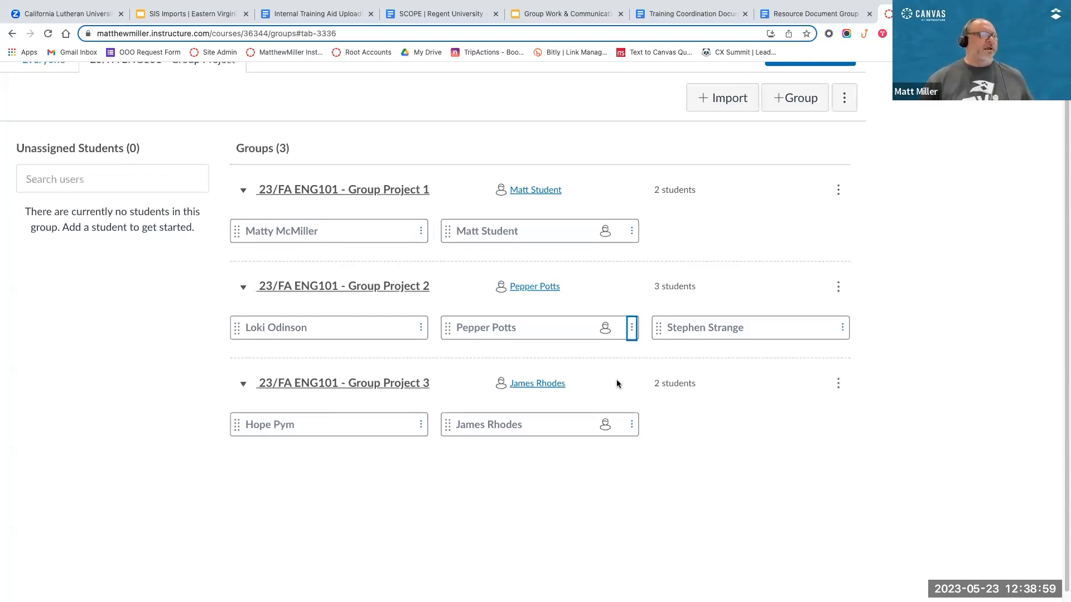
scroll(616, 380, "up", 1)
scroll(617, 383, "left", 1)
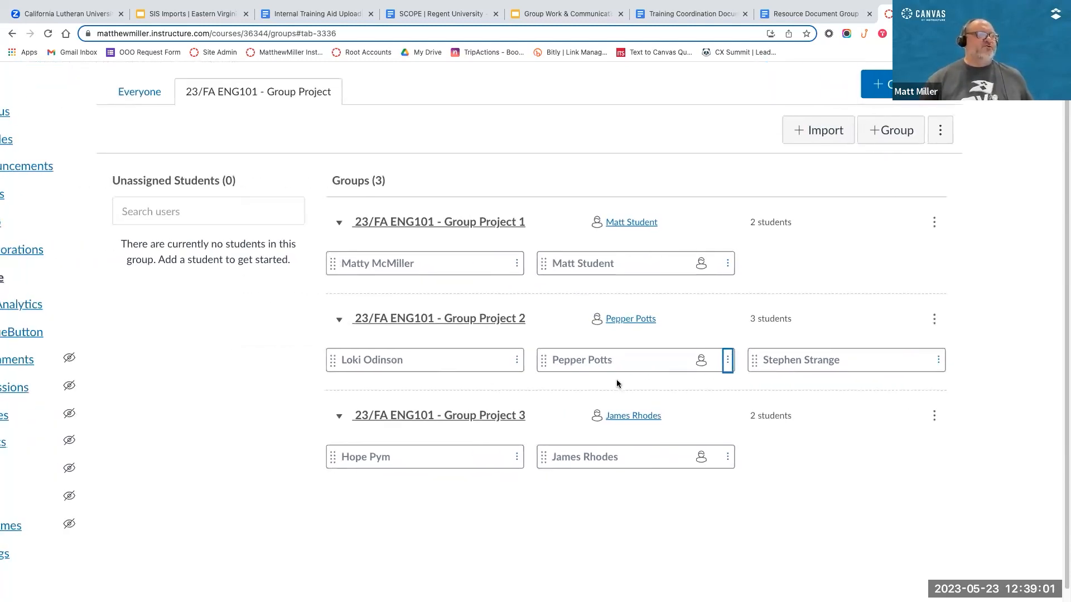
scroll(616, 384, "down", 1)
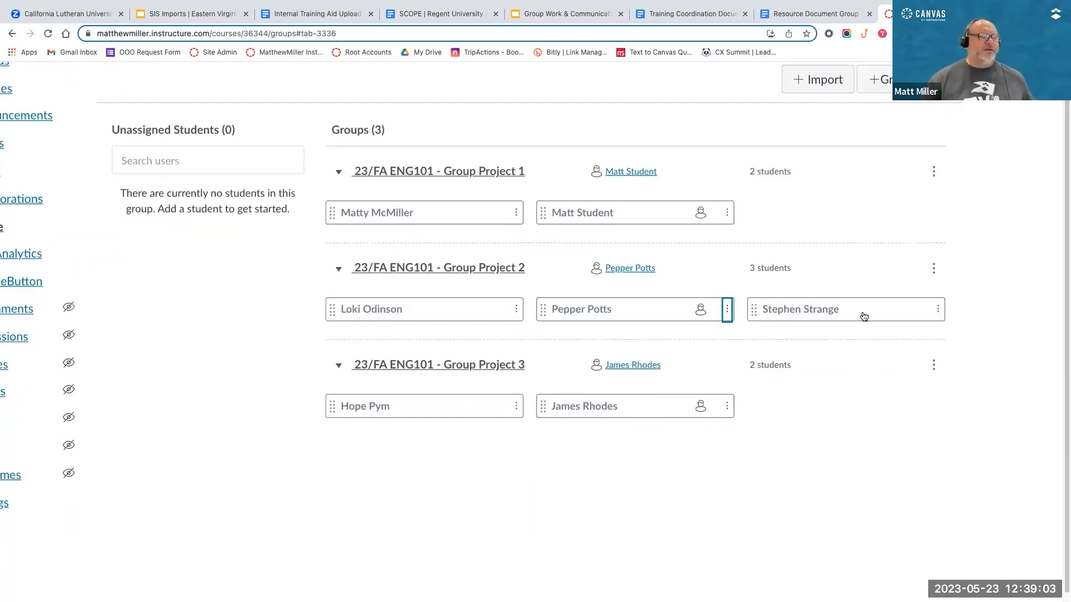
left_click_drag(862, 314, 175, 242)
scroll(293, 316, "up", 2)
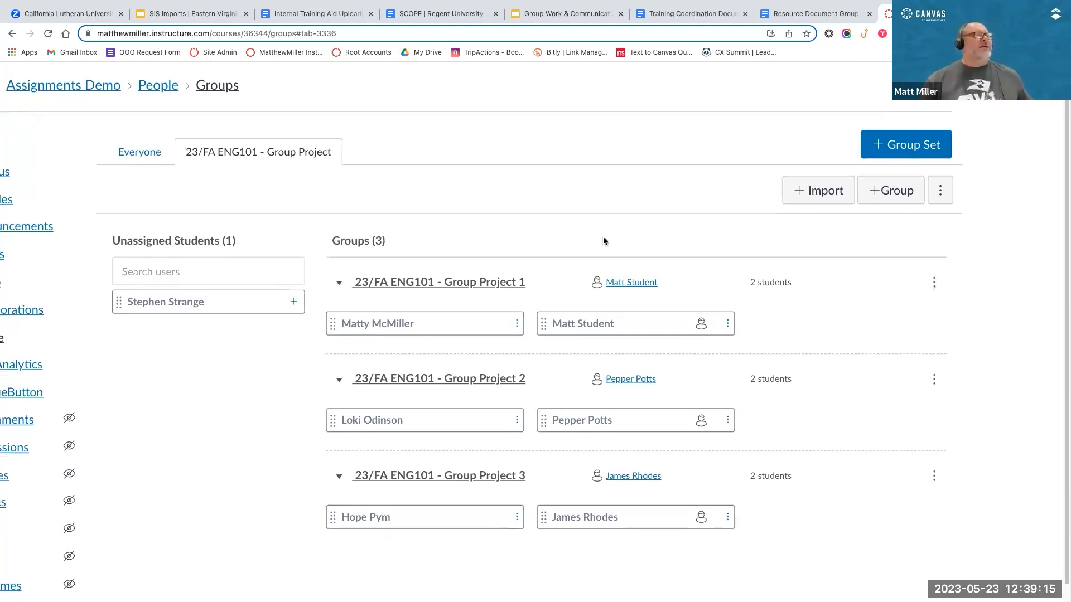
scroll(603, 236, "down", 1)
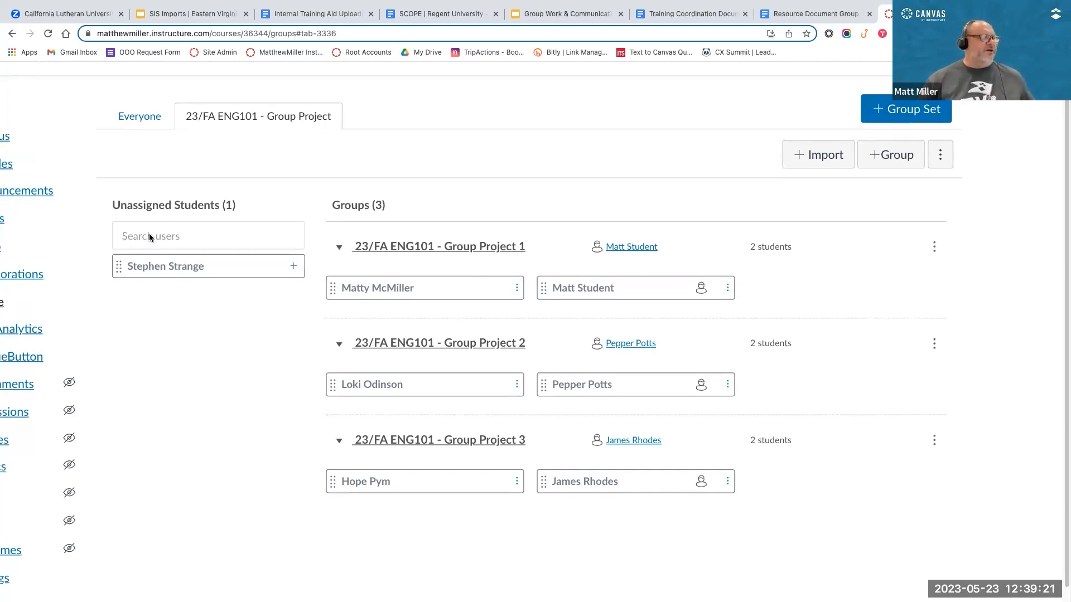
left_click_drag(148, 267, 803, 391)
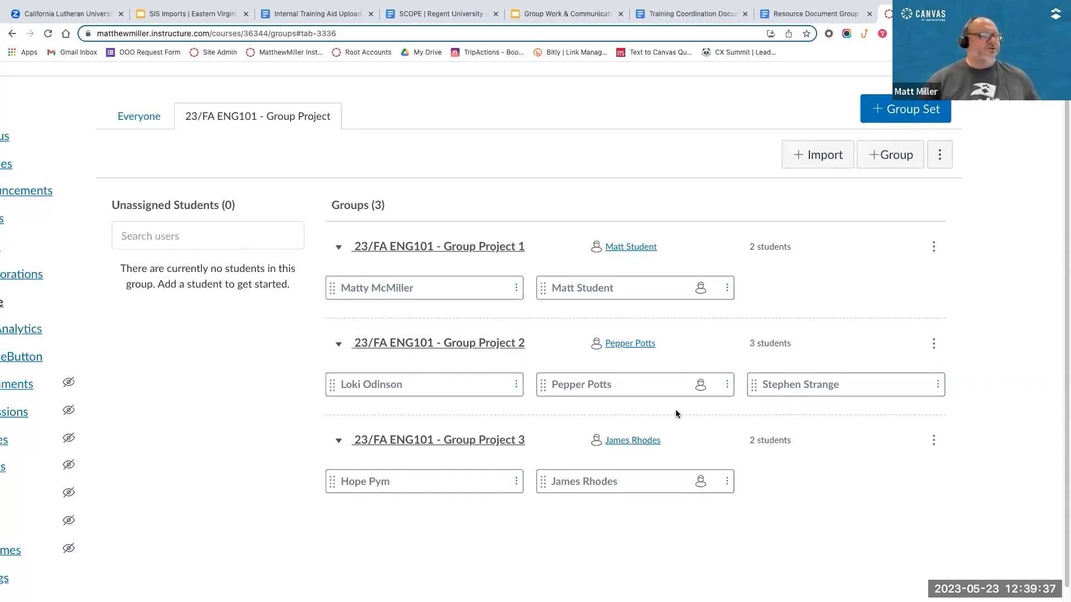
scroll(781, 426, "down", 3)
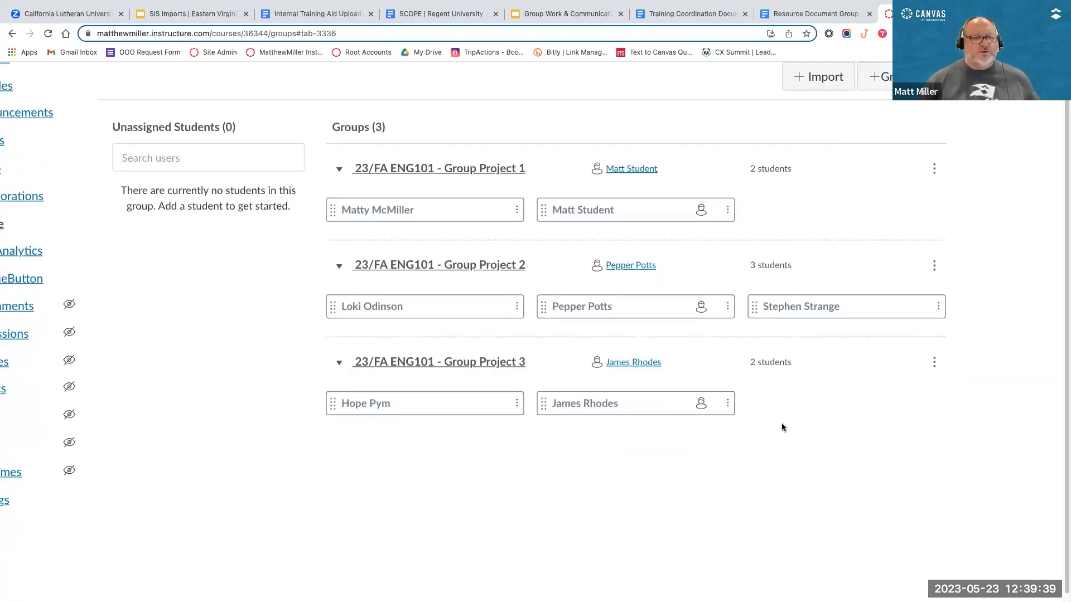
scroll(781, 426, "up", 1)
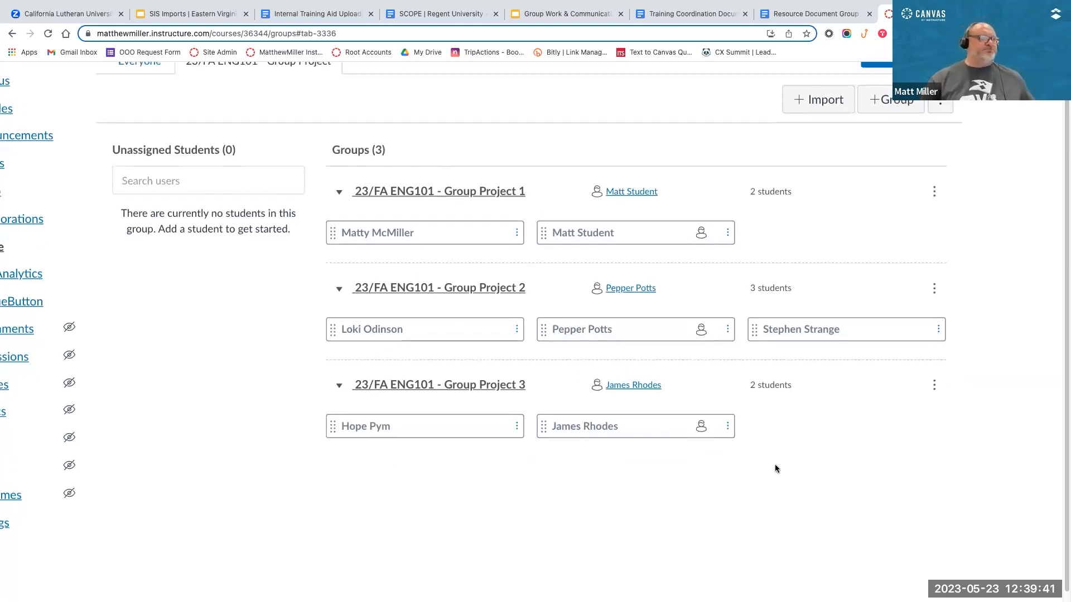
scroll(775, 467, "up", 2)
scroll(775, 464, "down", 1)
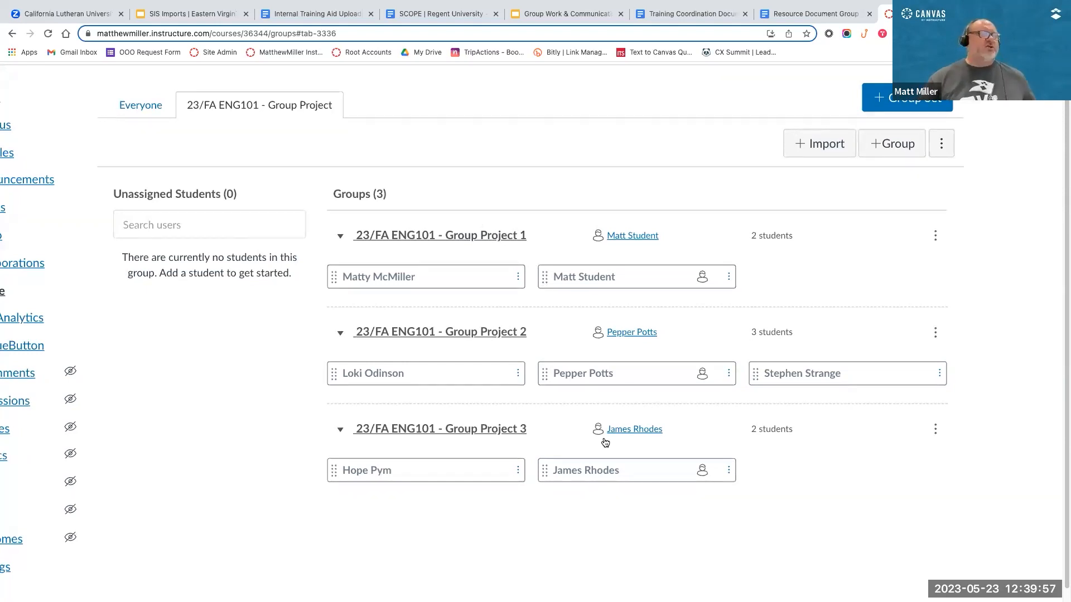
scroll(641, 121, "left", 1)
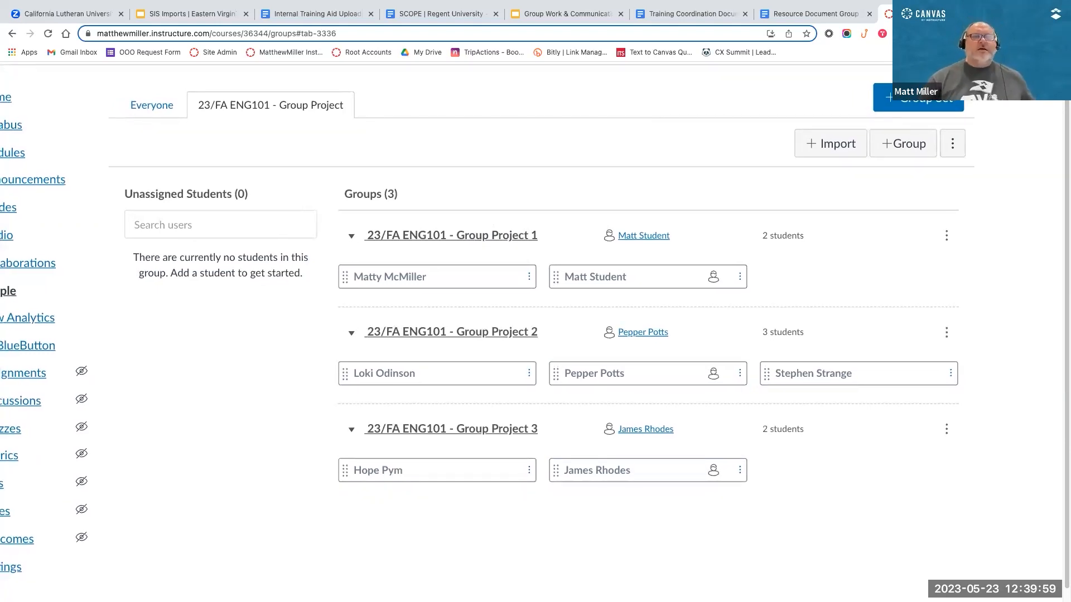
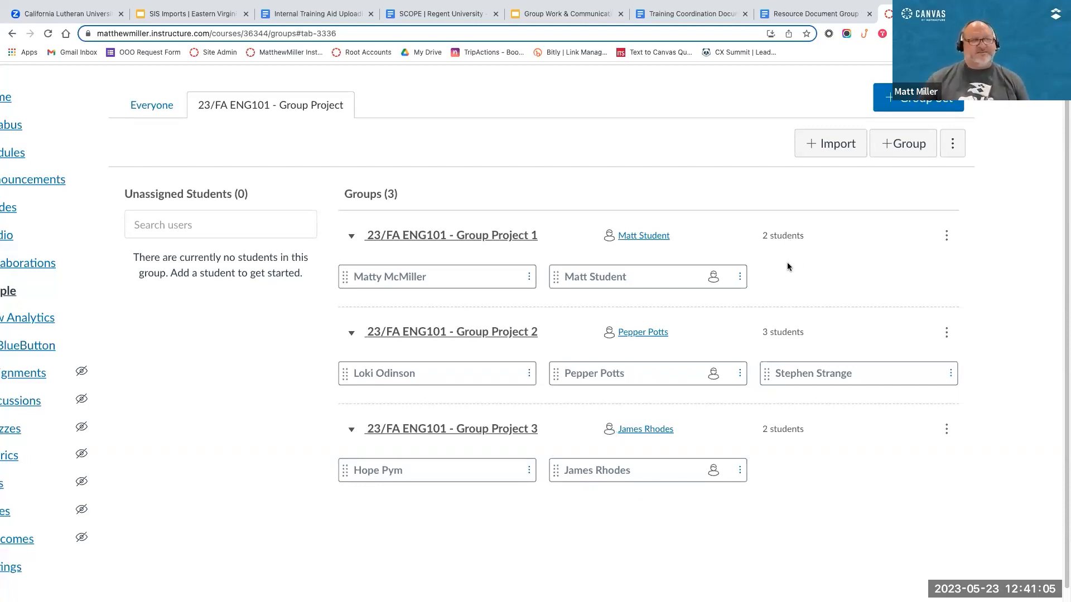
scroll(788, 267, "up", 1)
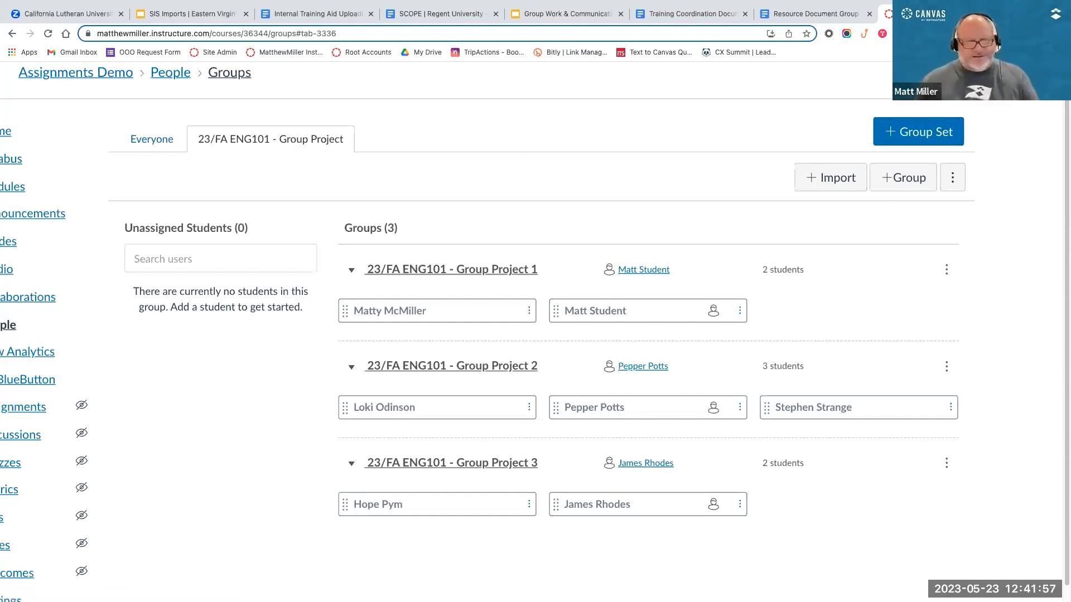
scroll(622, 172, "left", 2)
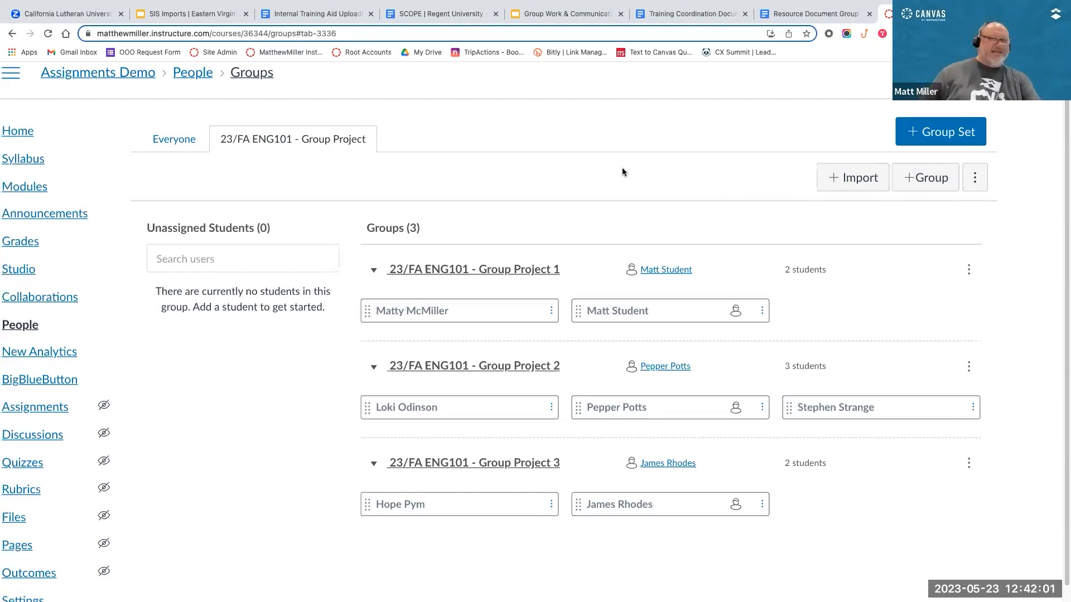
scroll(352, 308, "right", 1)
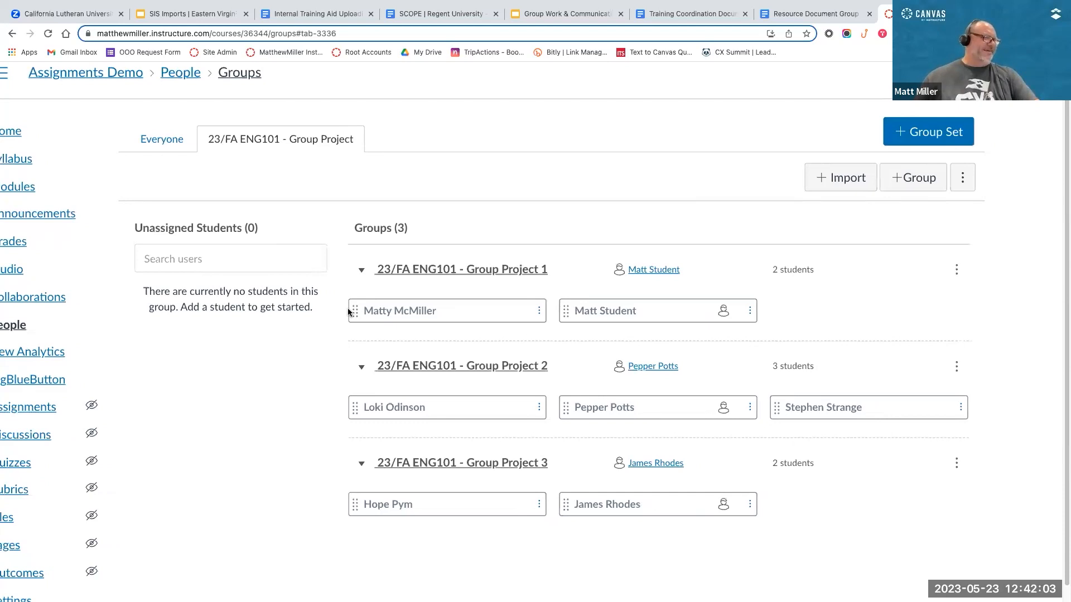
scroll(604, 323, "down", 2)
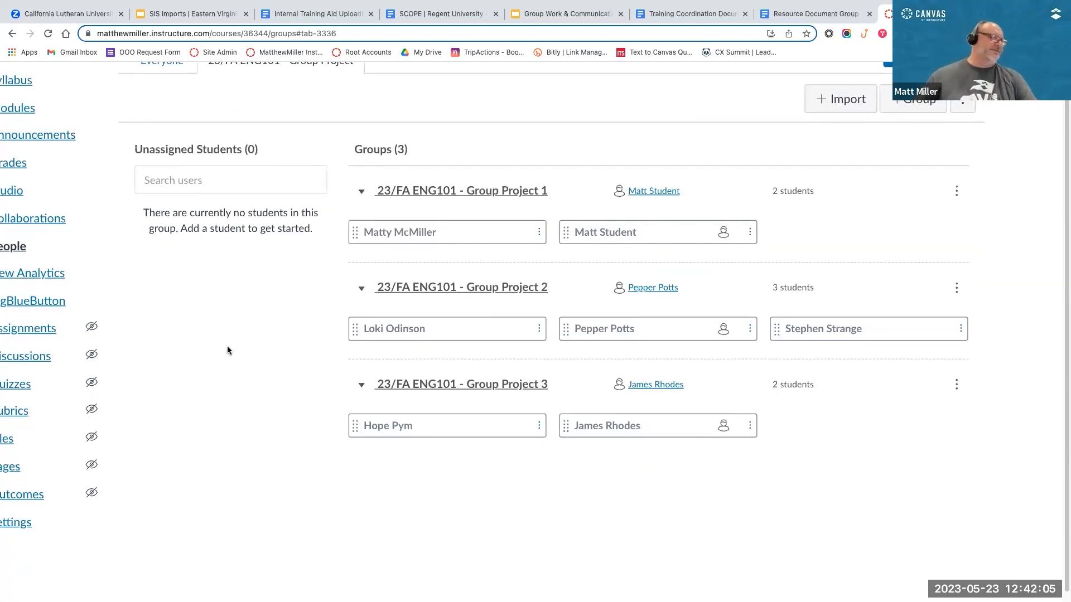
scroll(219, 350, "down", 1)
scroll(219, 350, "up", 1)
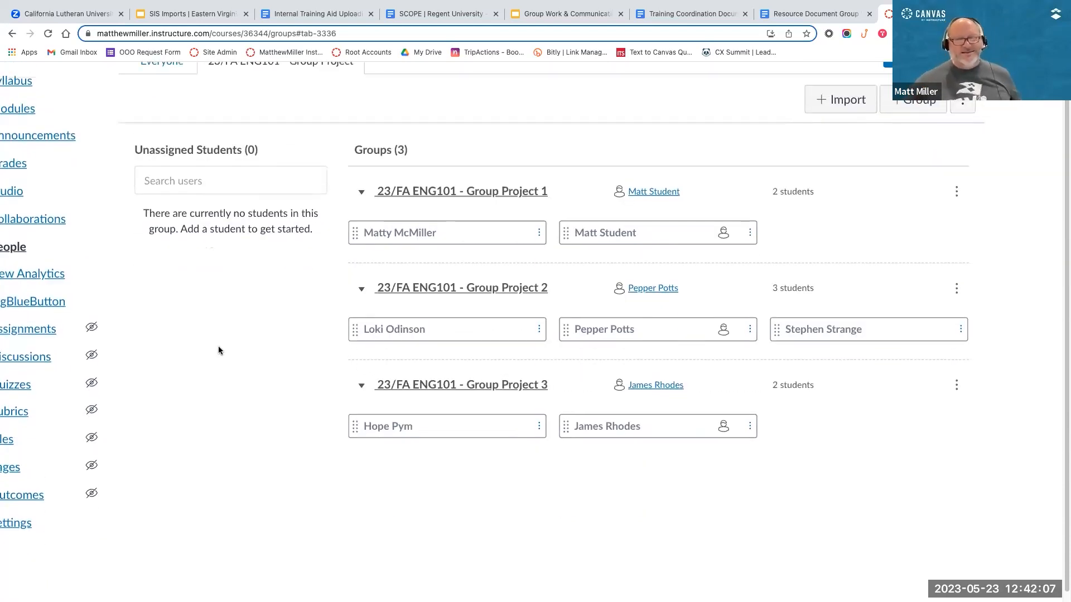
scroll(219, 346, "up", 1)
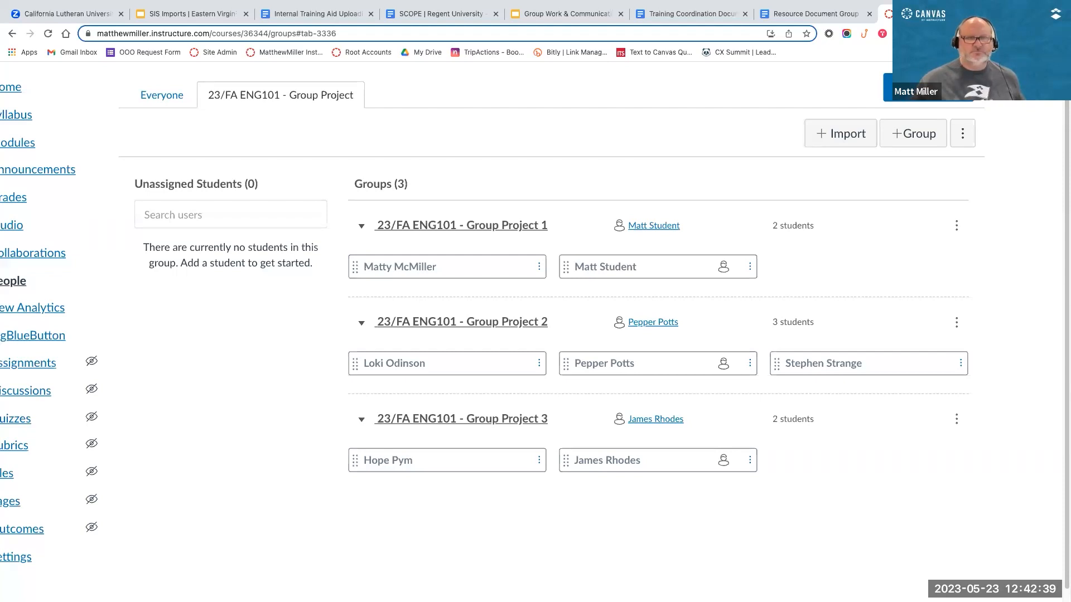
scroll(504, 159, "left", 1)
scroll(510, 152, "up", 1)
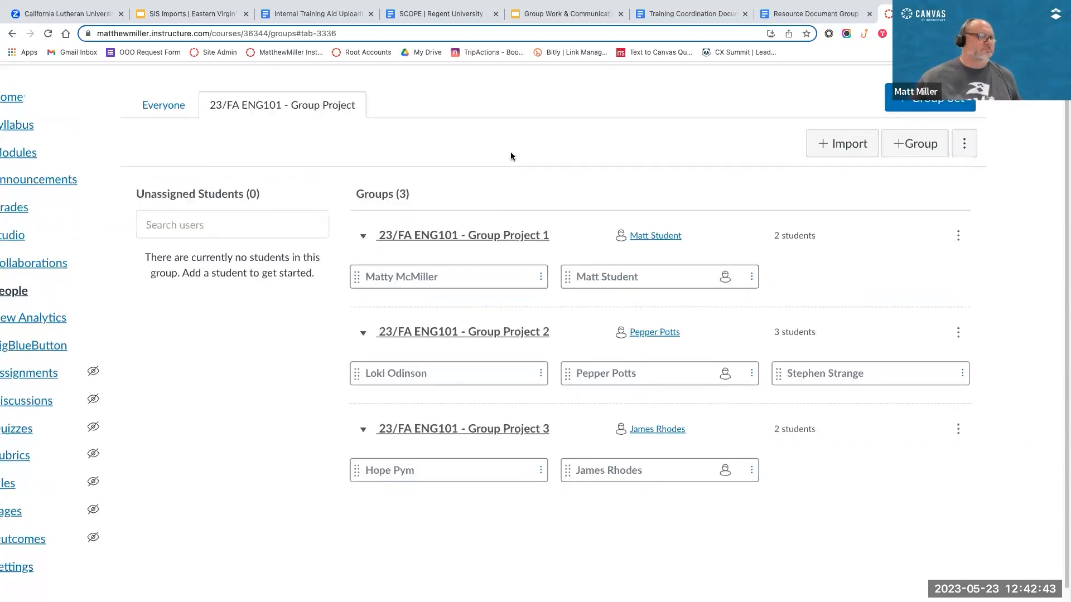
scroll(339, 146, "left", 2)
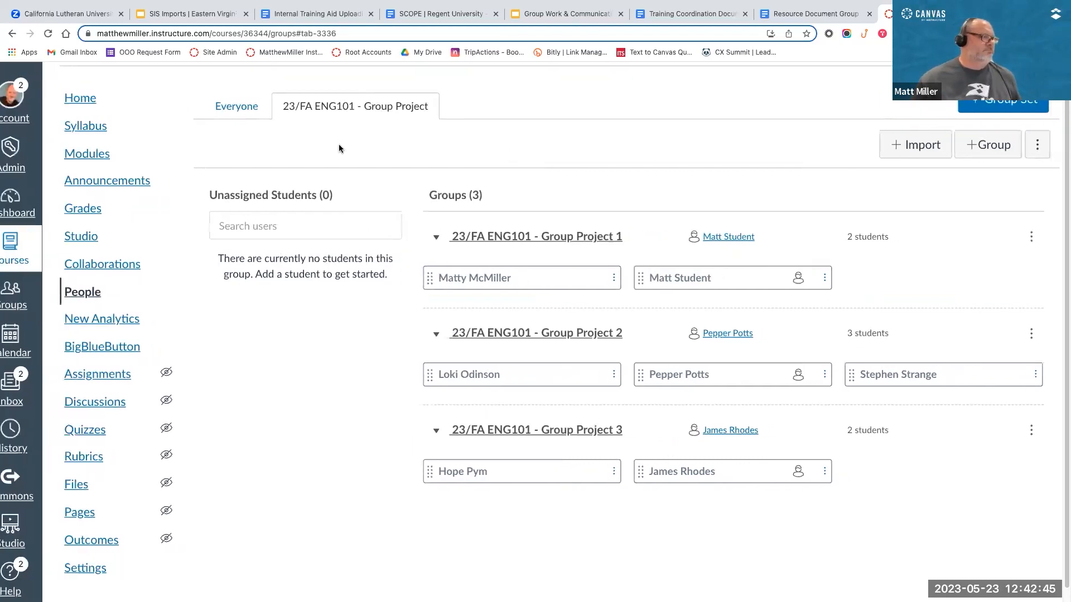
scroll(339, 146, "down", 3)
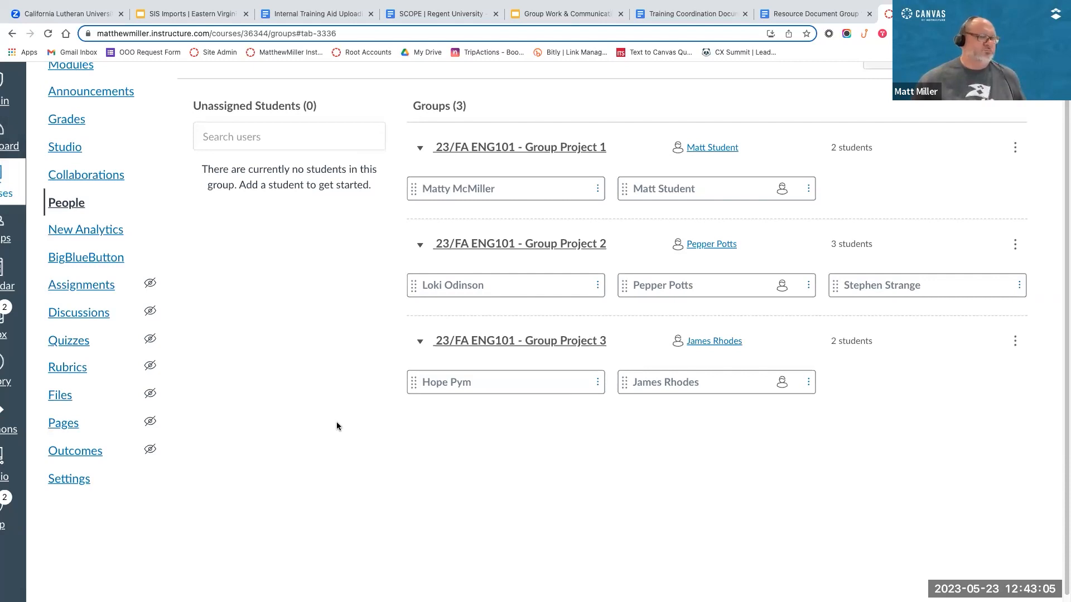
scroll(336, 426, "down", 3)
scroll(336, 426, "up", 4)
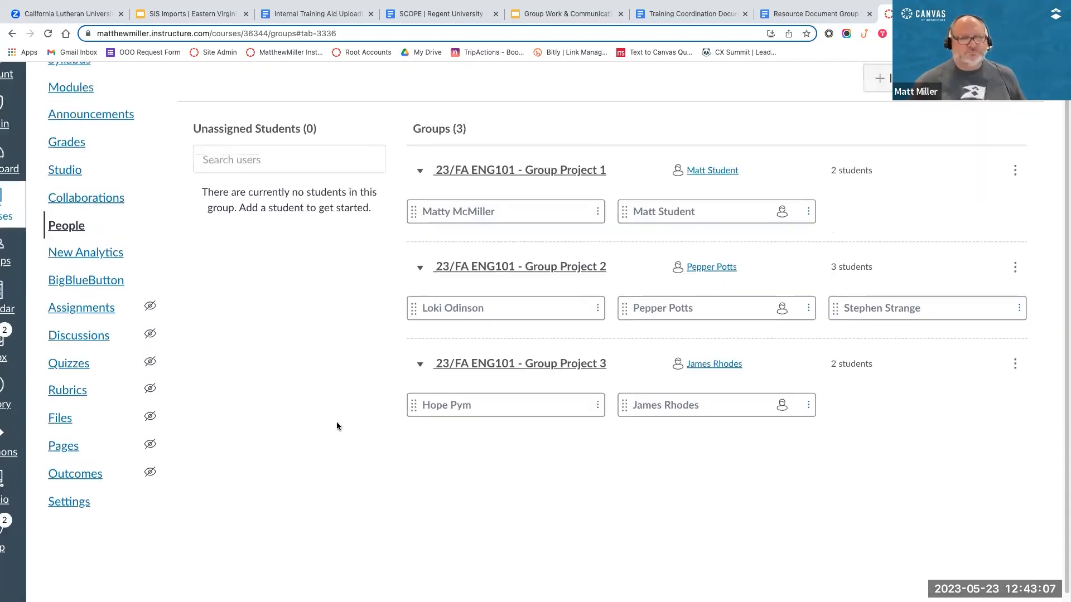
scroll(337, 426, "down", 1)
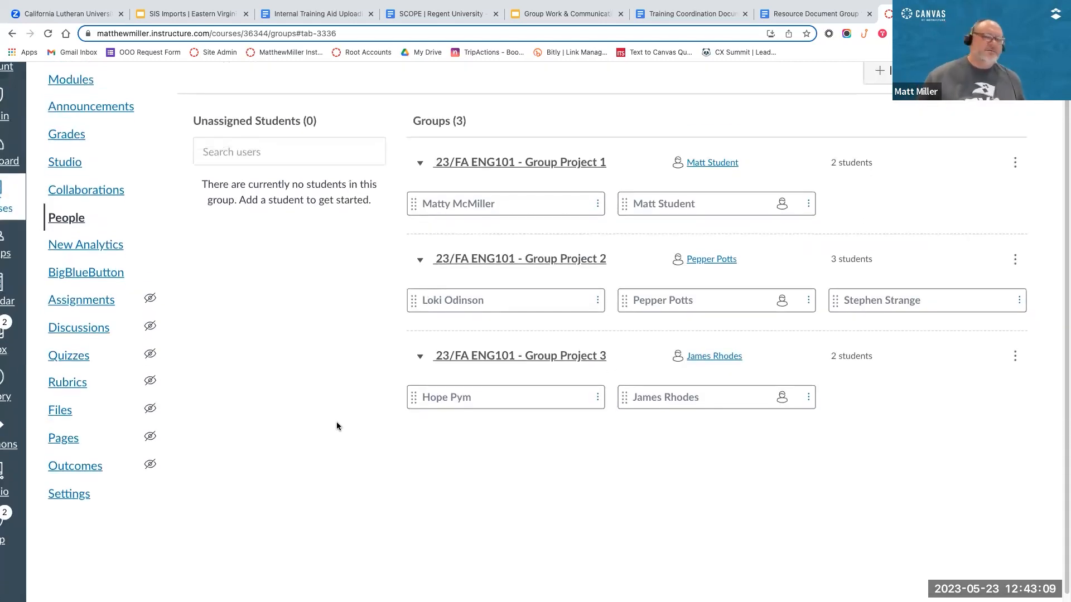
scroll(336, 424, "up", 1)
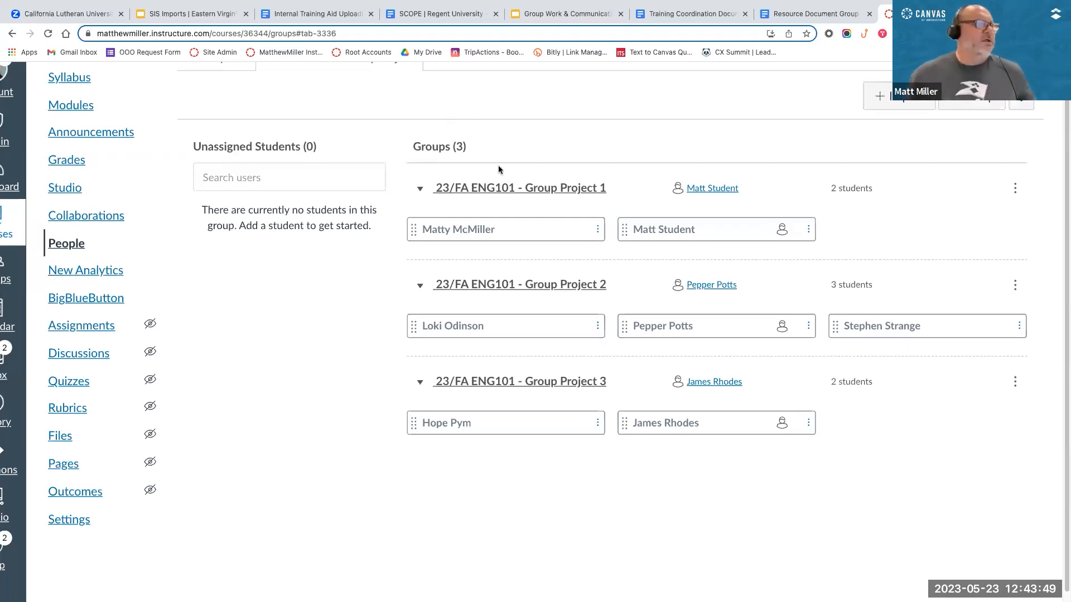
Step: Add a group named "23/FA ENG101 - Group Project 4" to the 23/FA ENG101 - Group Project set, without a membership limit
key("ctrl+minus")
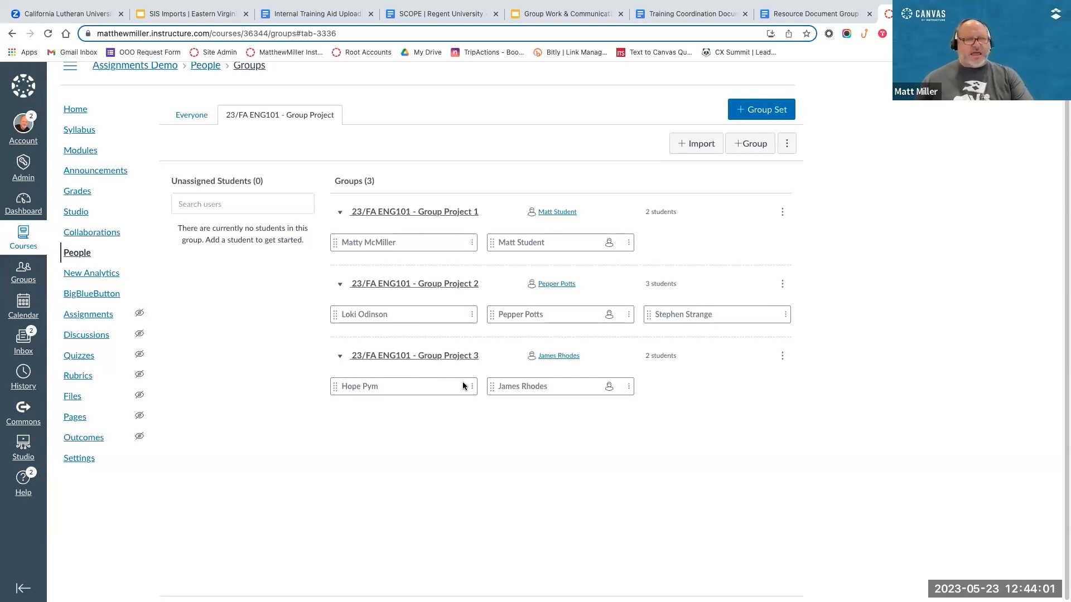
left_click(750, 143)
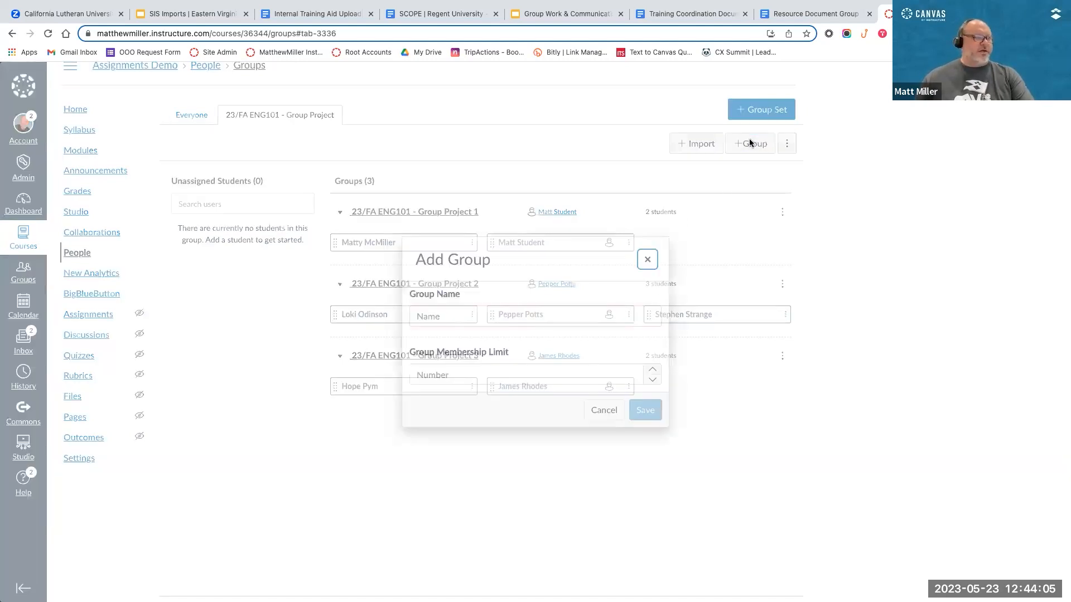
left_click(446, 318)
type("23")
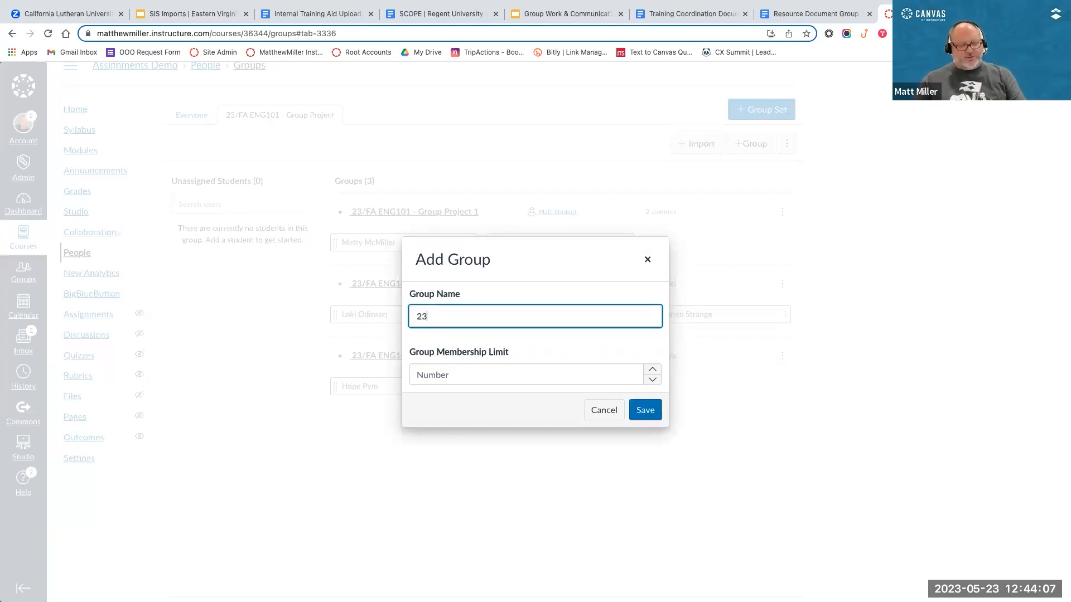
type("/FA ")
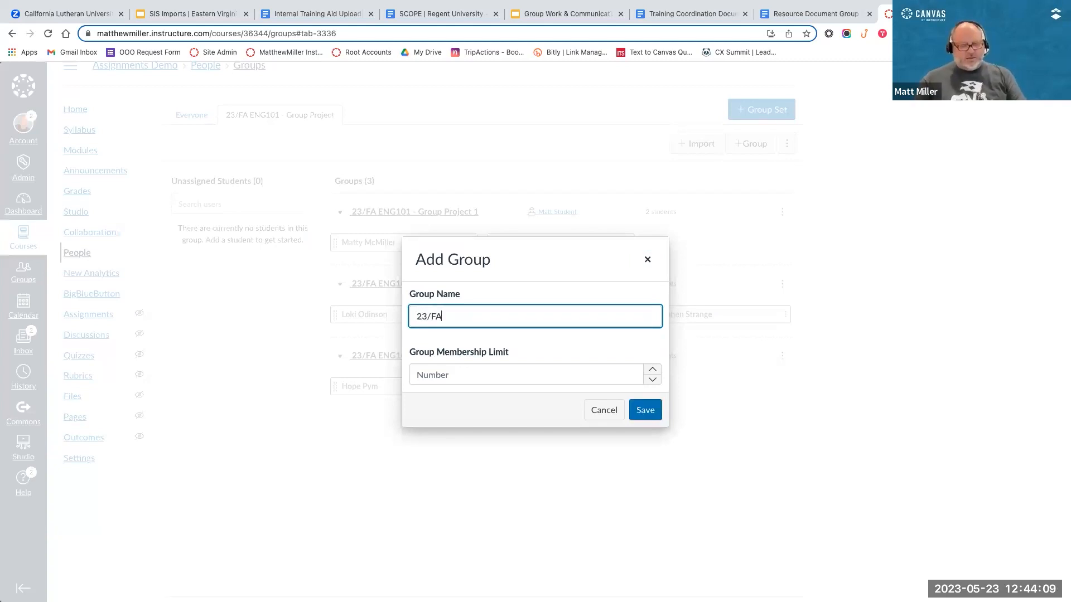
type("ENGG")
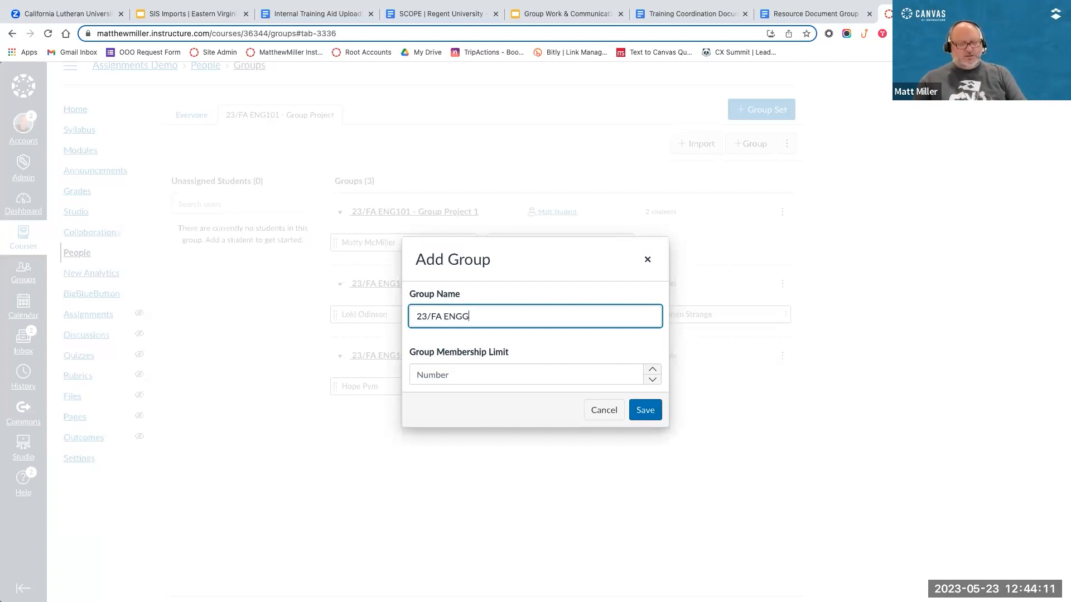
key("BackSpace")
type("20")
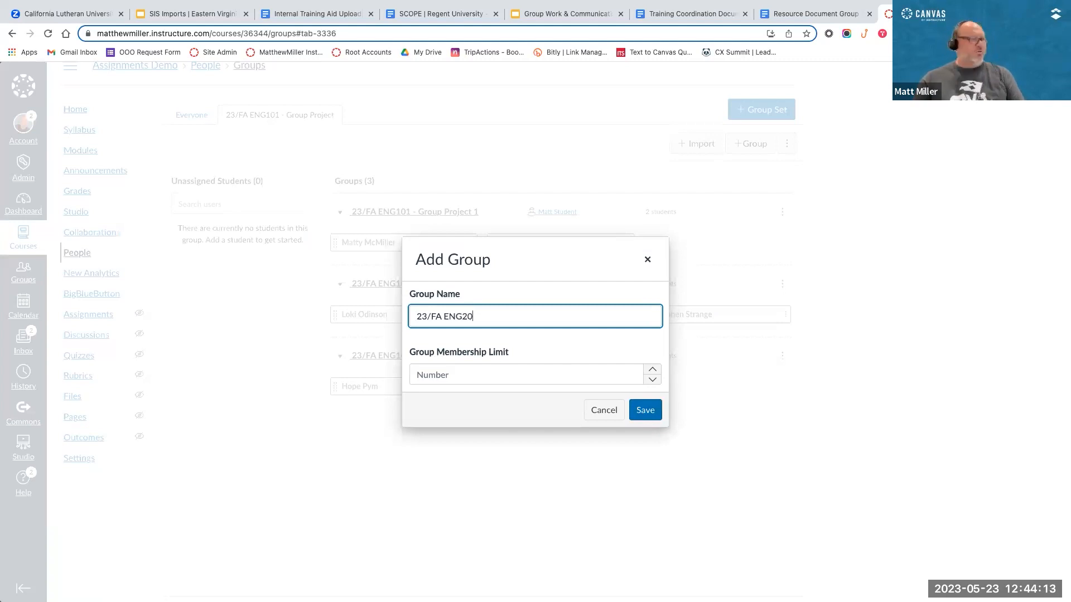
key("BackSpace")
key("BackSpace")
type("101")
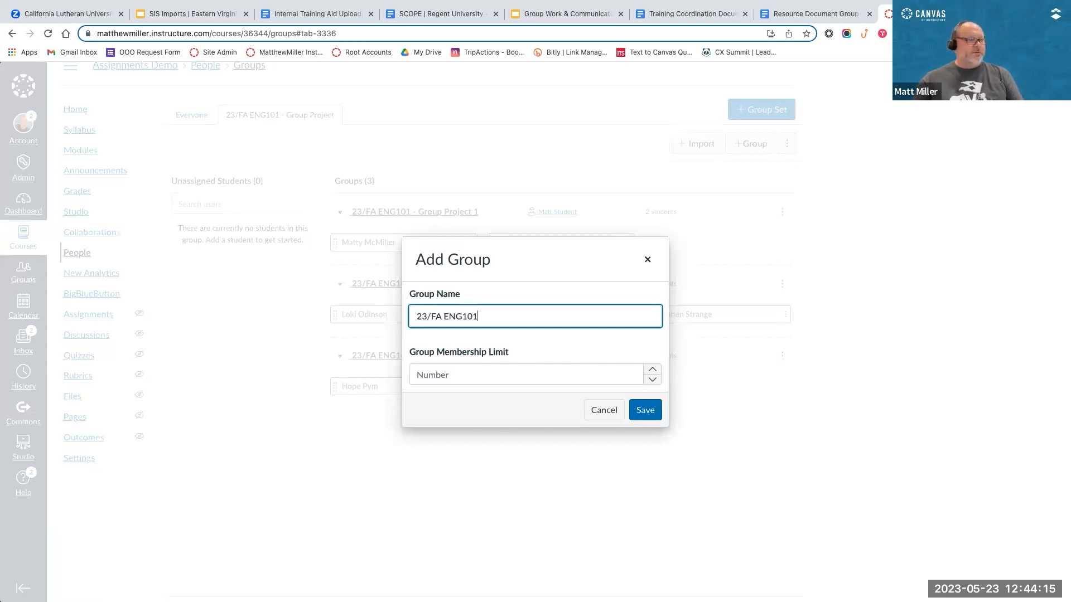
type(" - Group")
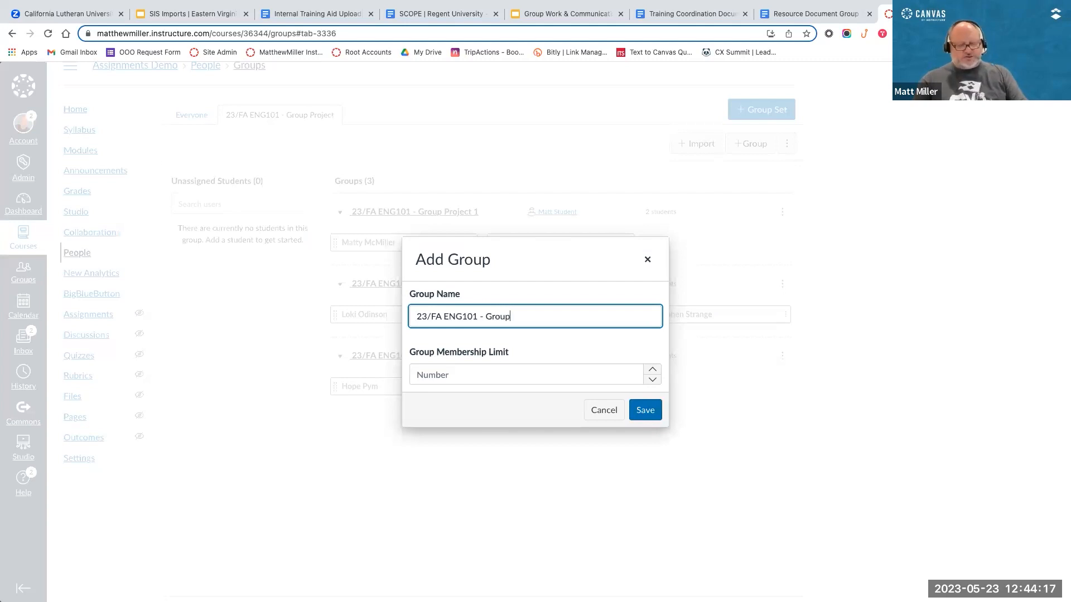
type(" Project")
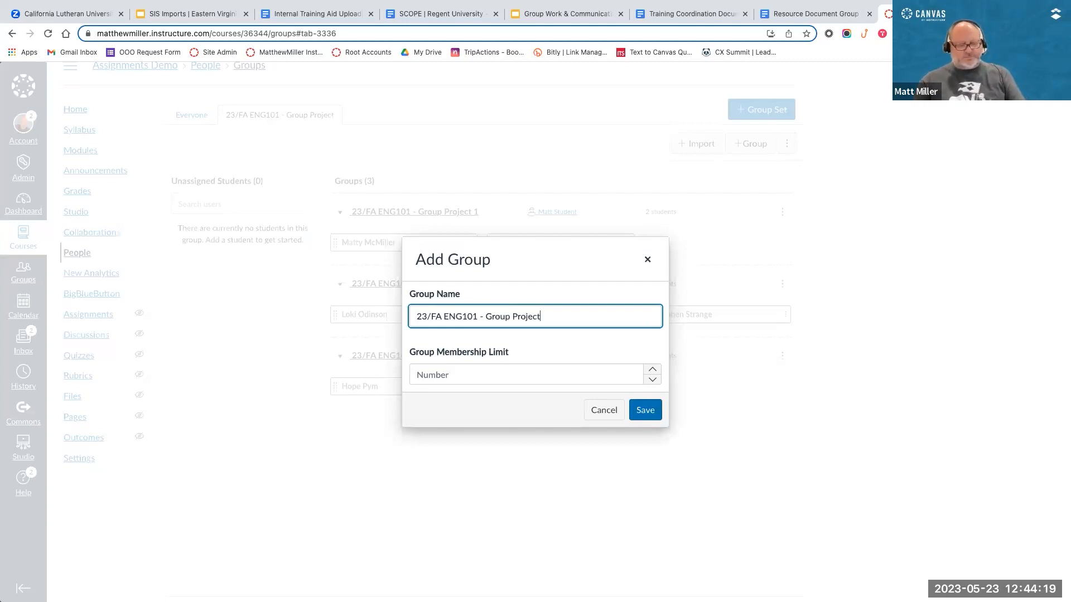
type(" 4")
left_click(647, 411)
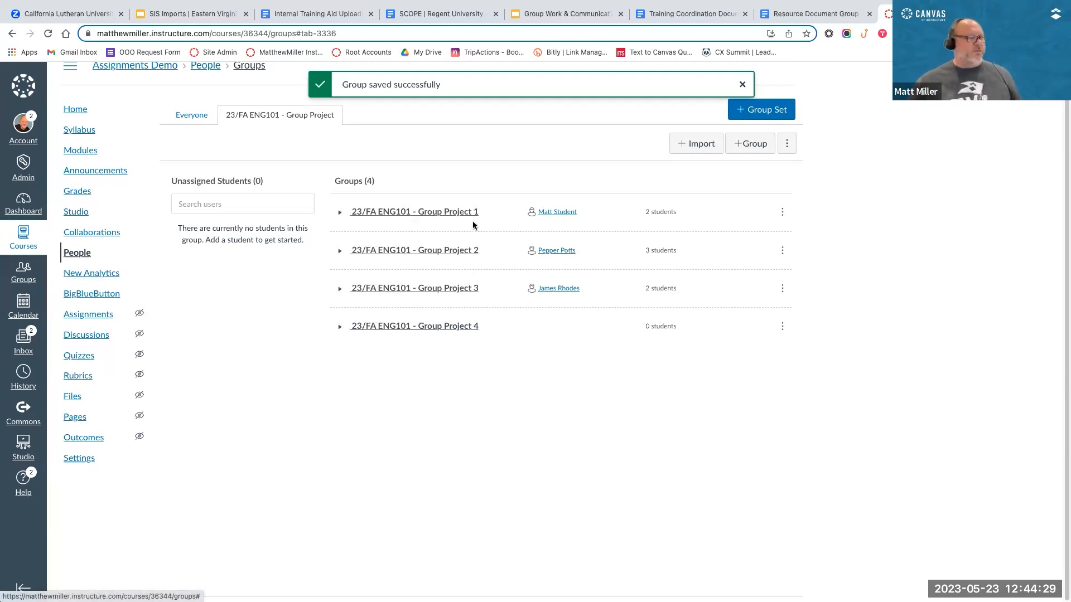
Step: Expand Group Project 1, 2, 3 and 4 to look at the members of each group
left_click(339, 326)
left_click(341, 291)
left_click(339, 250)
left_click(339, 212)
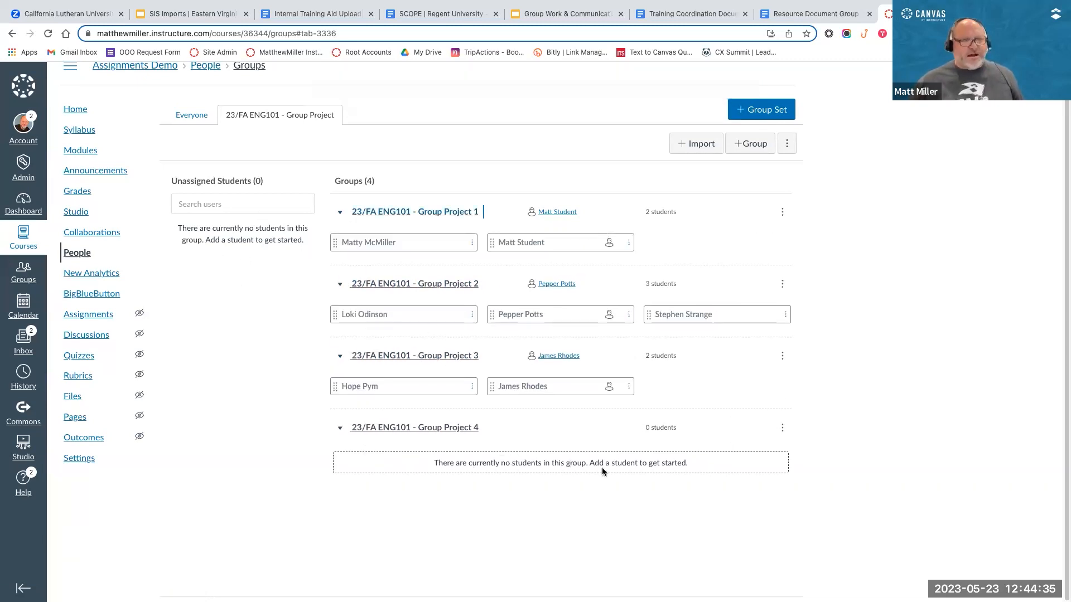
mouse_move(709, 313)
left_mouse_down()
mouse_move(614, 499)
mouse_move(619, 451)
mouse_move(709, 309)
left_mouse_up()
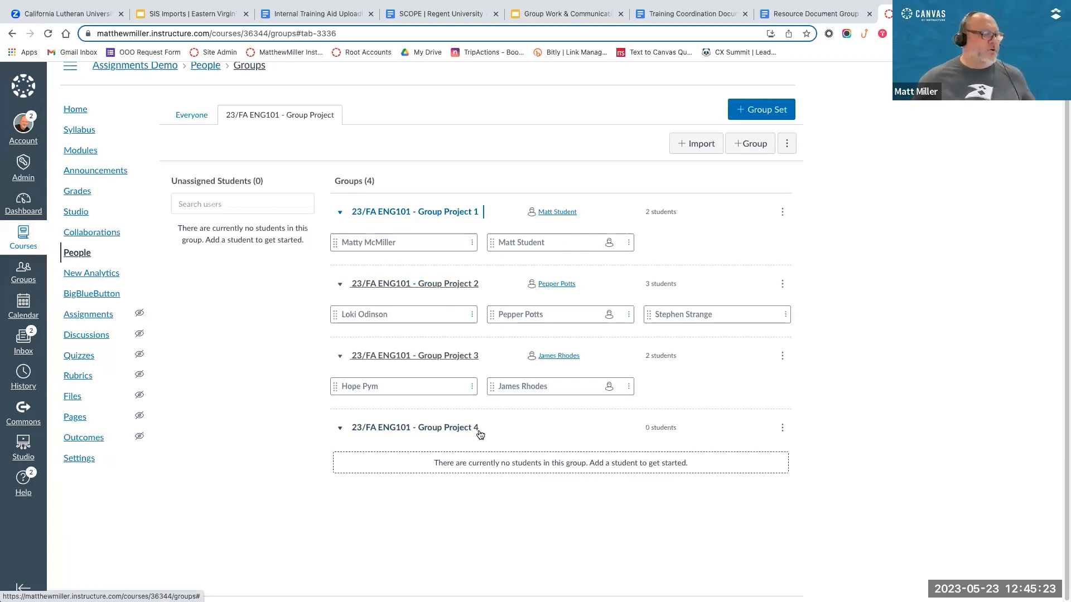
Step: Delete 23/FA ENG101 - Group Project 4 from the group set and confirm its removal
left_click(783, 427)
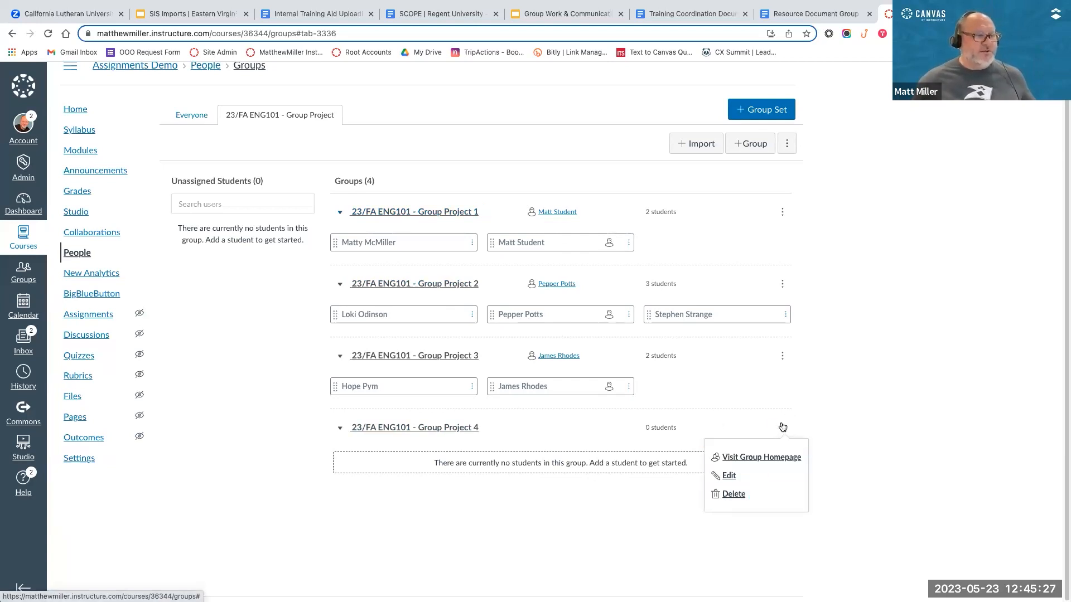
left_click(731, 495)
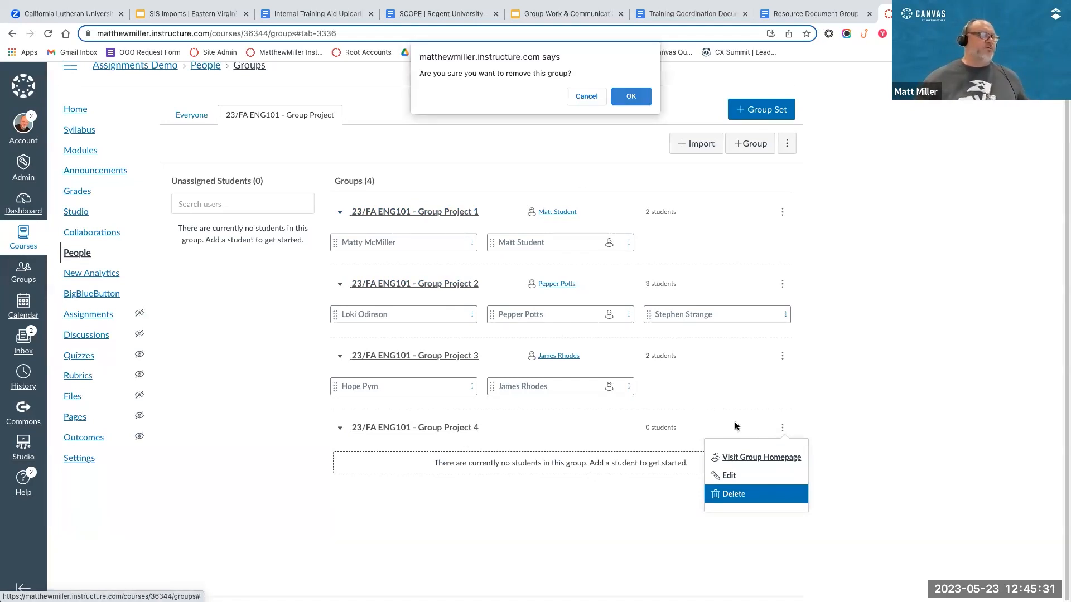
key("Return")
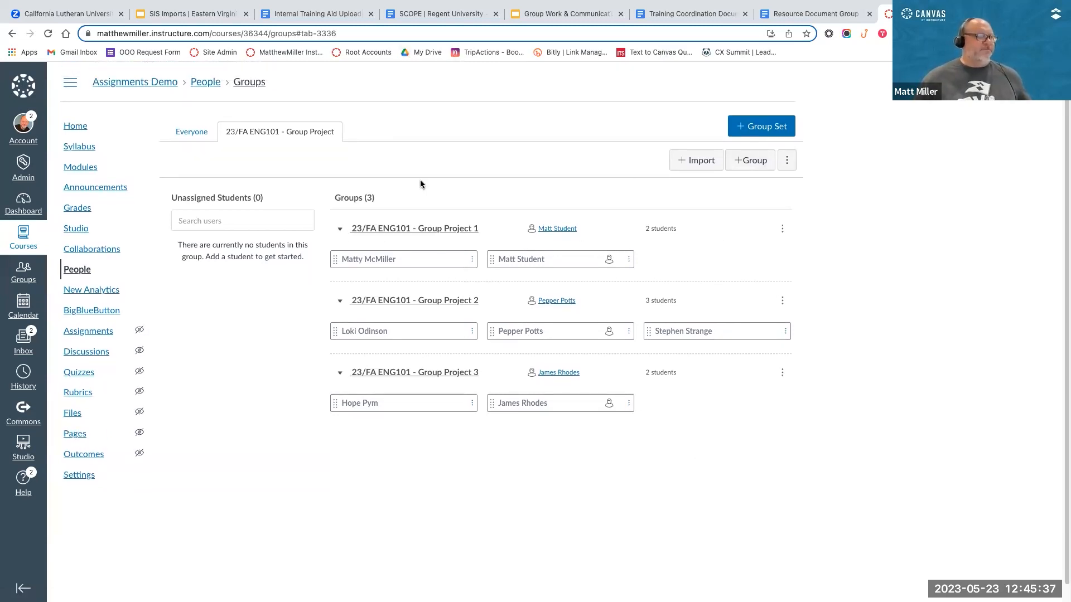
left_click(783, 229)
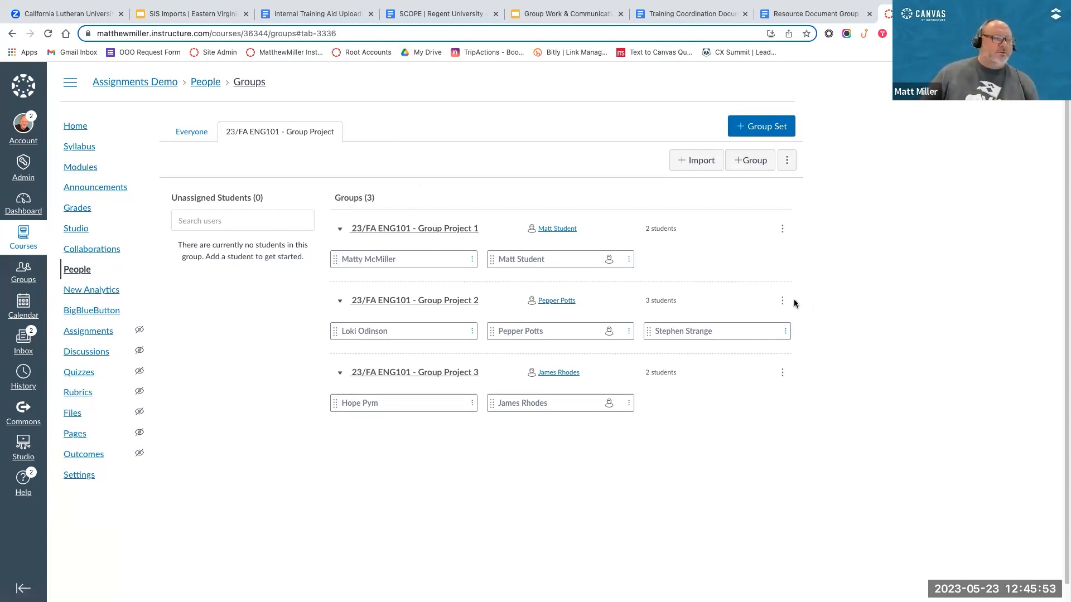
left_click(782, 302)
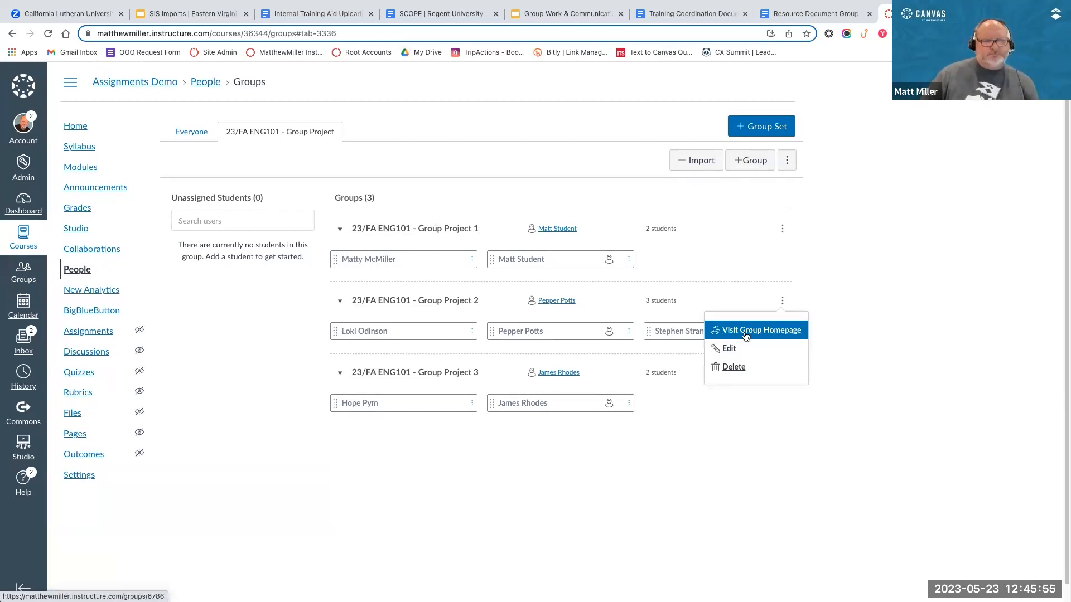
left_click(809, 399)
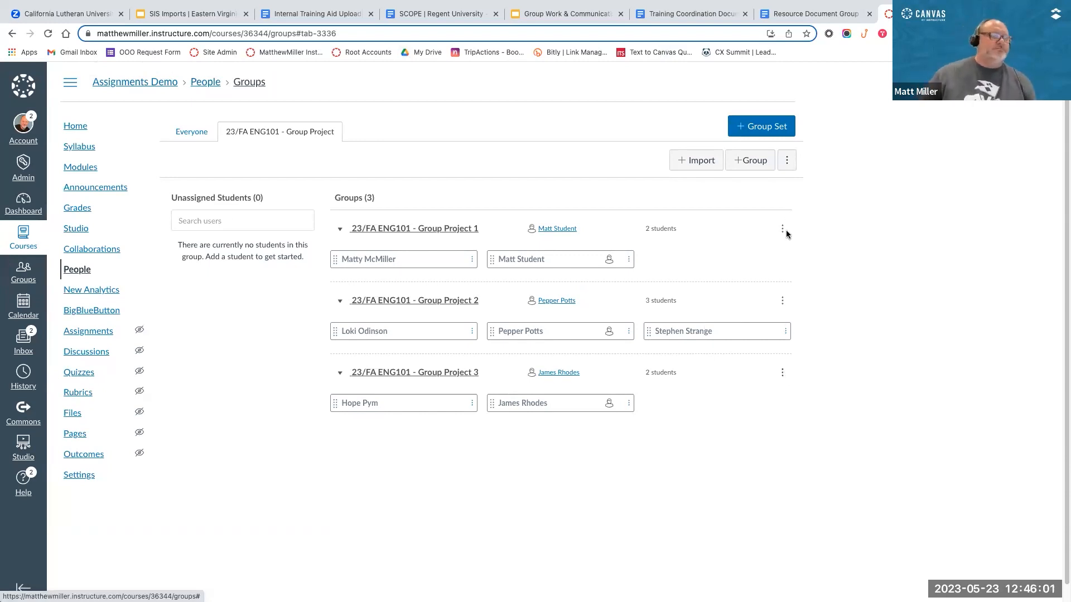
left_click(783, 372)
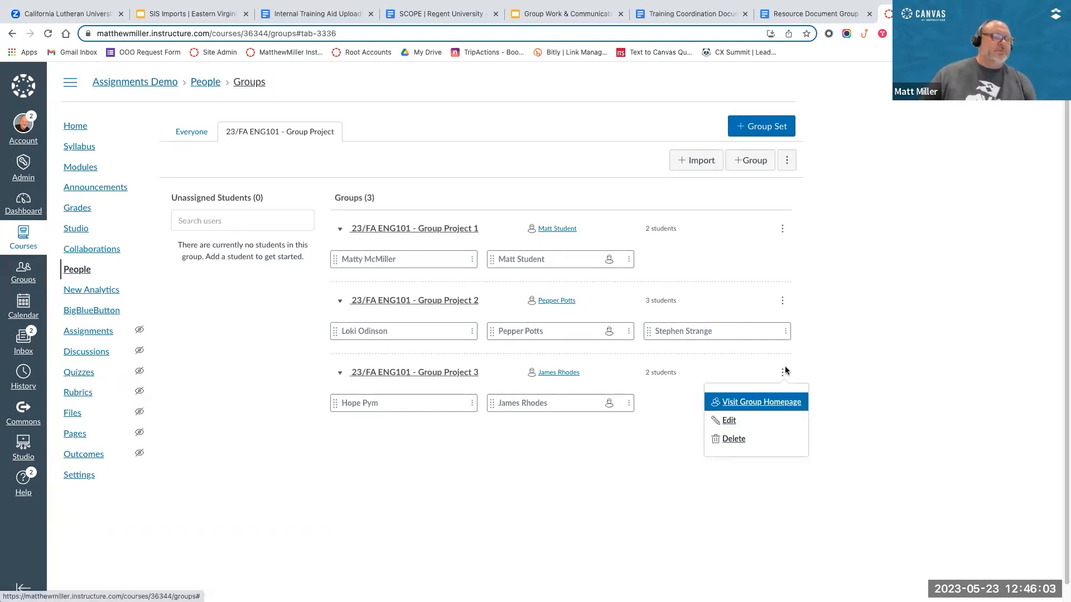
left_click(939, 400)
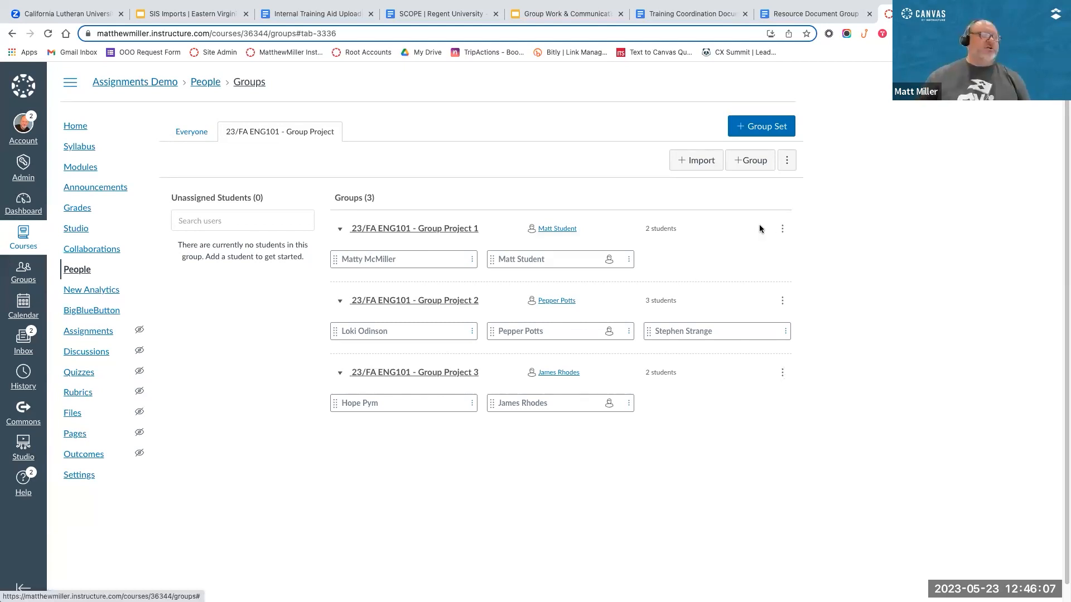
Step: Visit the homepage of 23/FA ENG101 - Group Project 1 and look at its group name editing option without changing the name
left_click(782, 228)
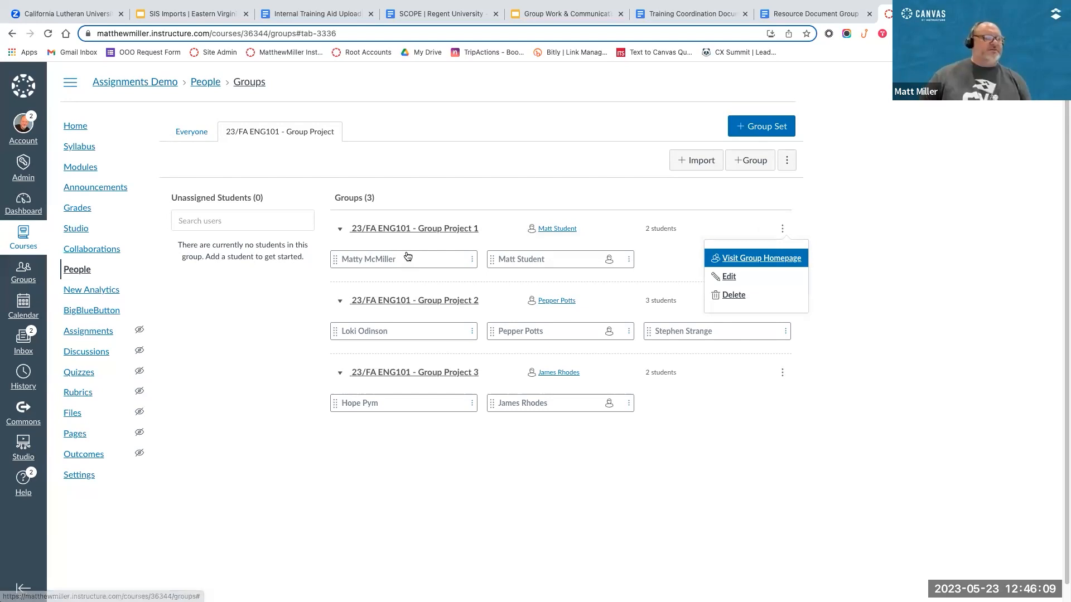
left_click(741, 265)
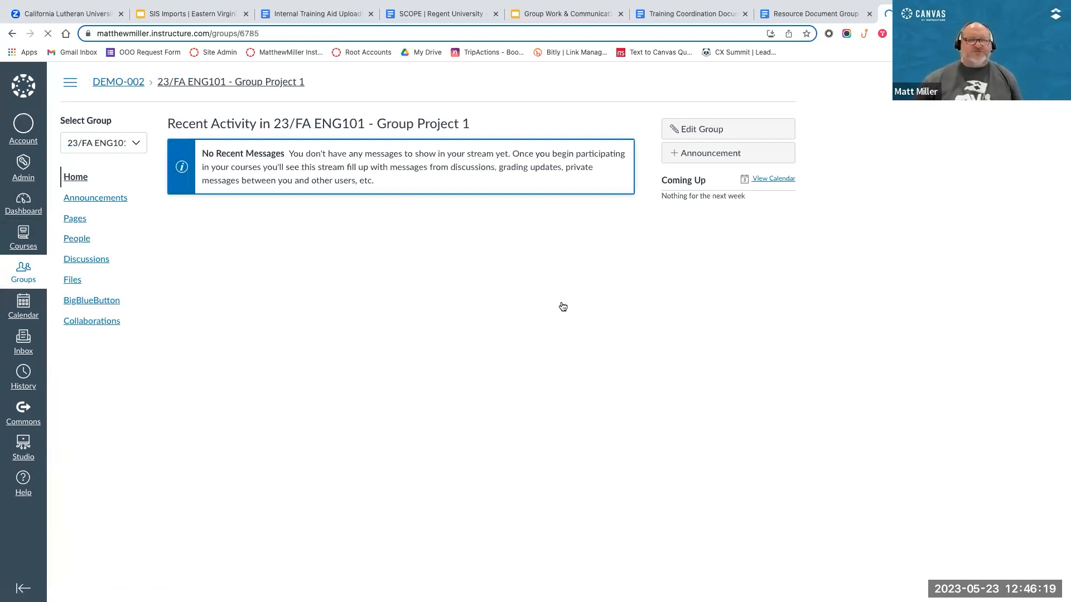
left_click(712, 128)
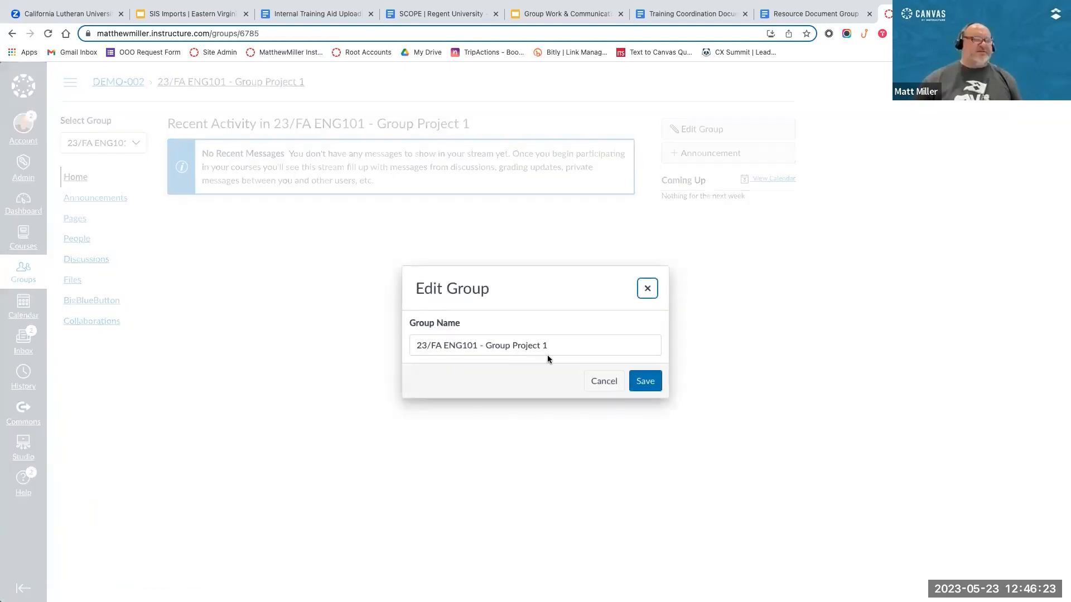
key("Escape")
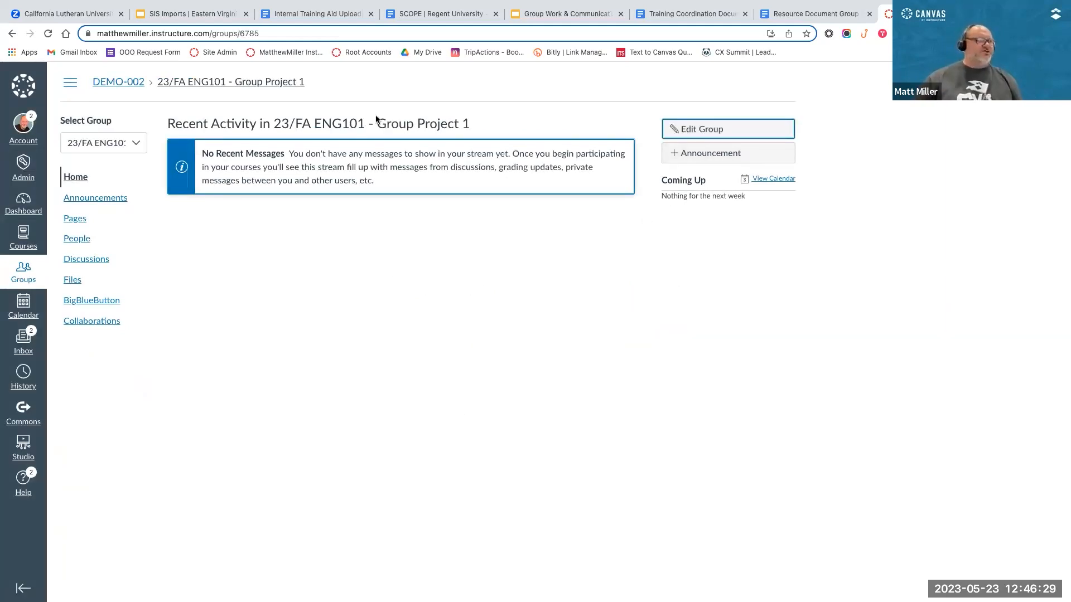
left_click_drag(471, 124, 380, 138)
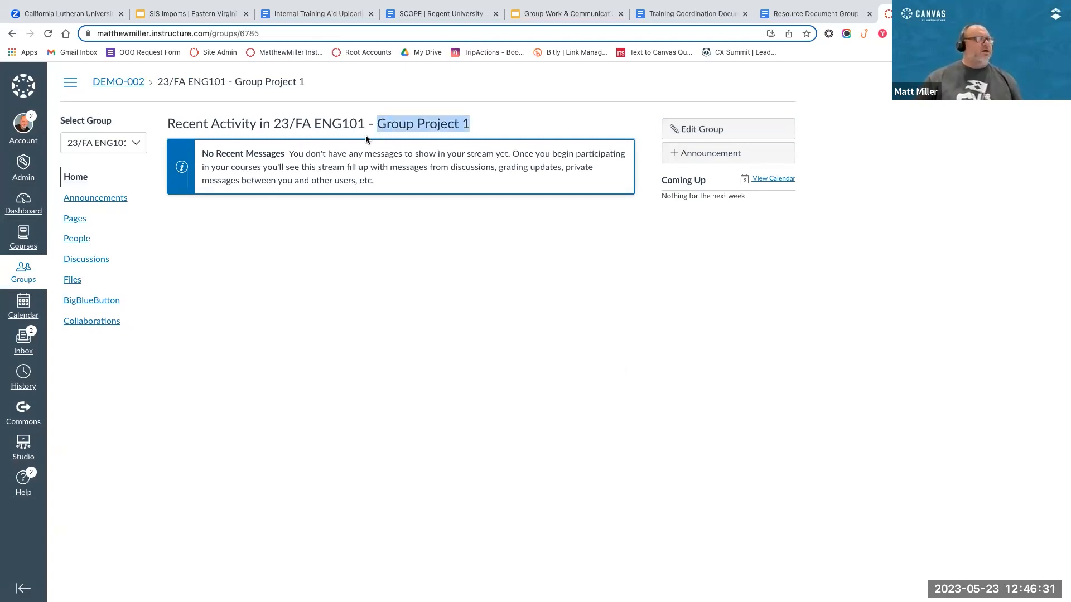
Step: Try to switch from the Group Project 1 homepage to 23/FA ENG101 - Group Project 3
left_click(127, 144)
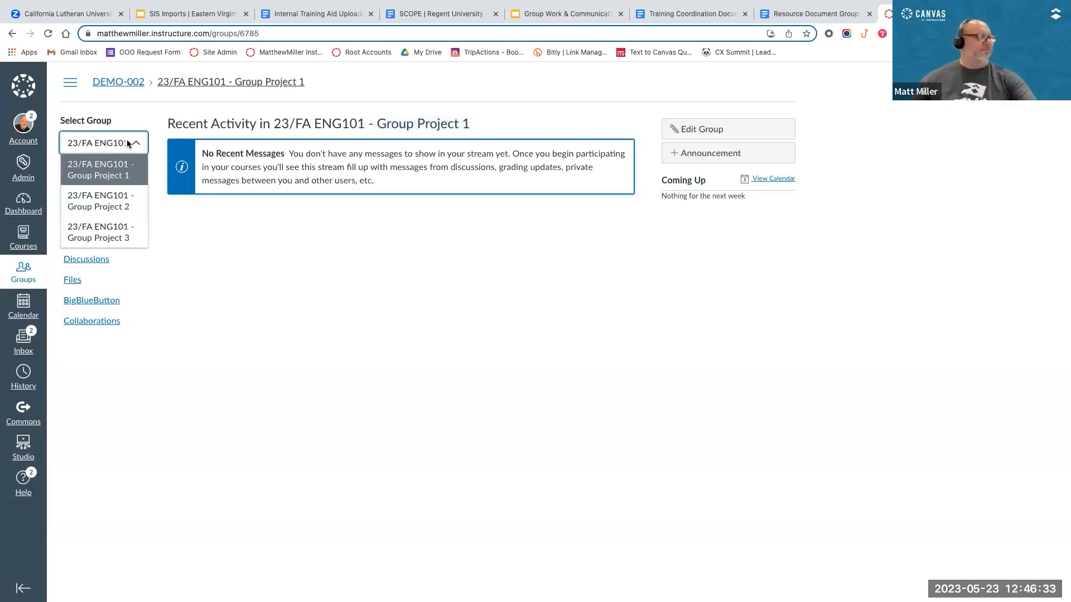
left_click(85, 237)
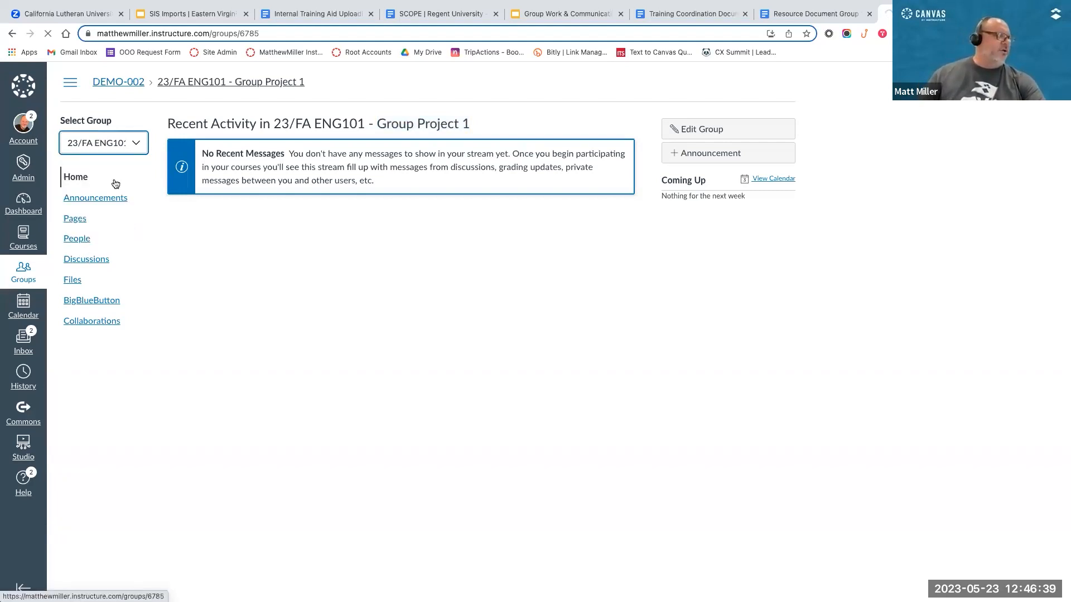
left_click(136, 154)
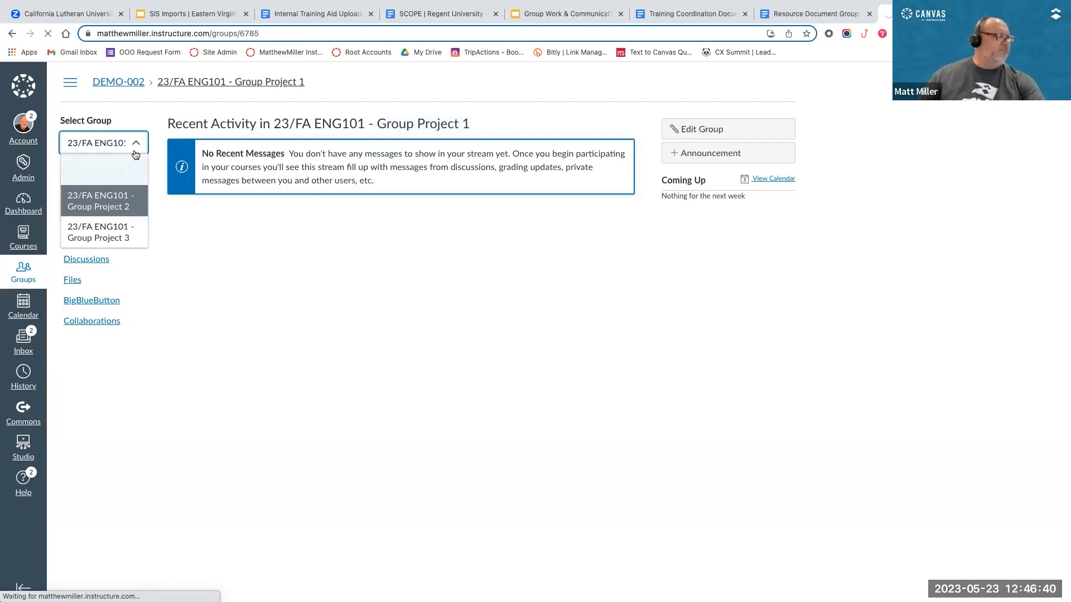
left_click(117, 239)
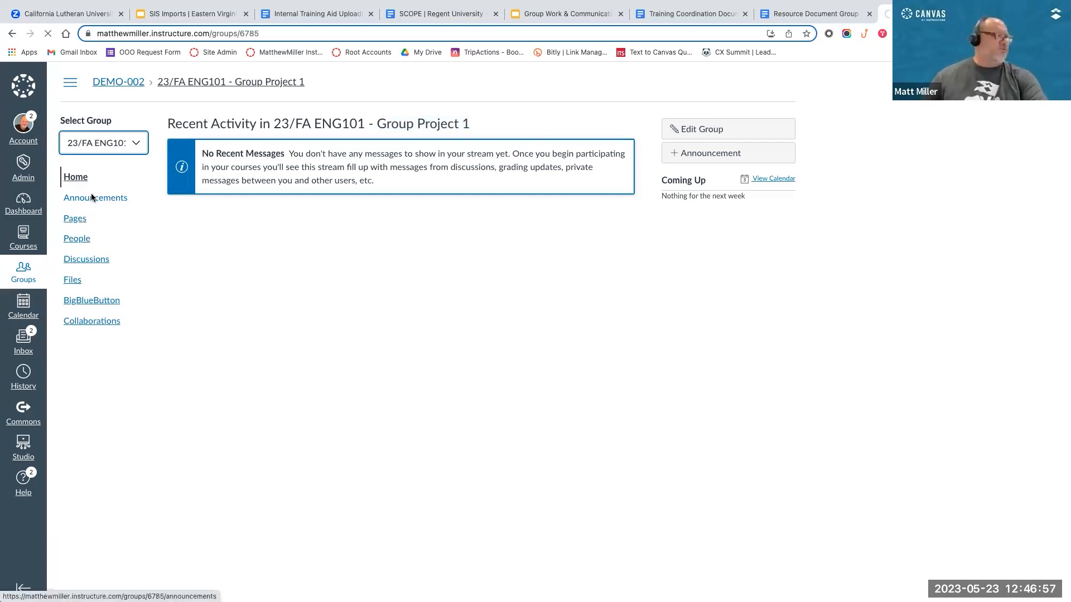
Step: Look through the People, Announcements, Pages and Discussions areas of 23/FA ENG101 - Group Project 1
left_click(76, 240)
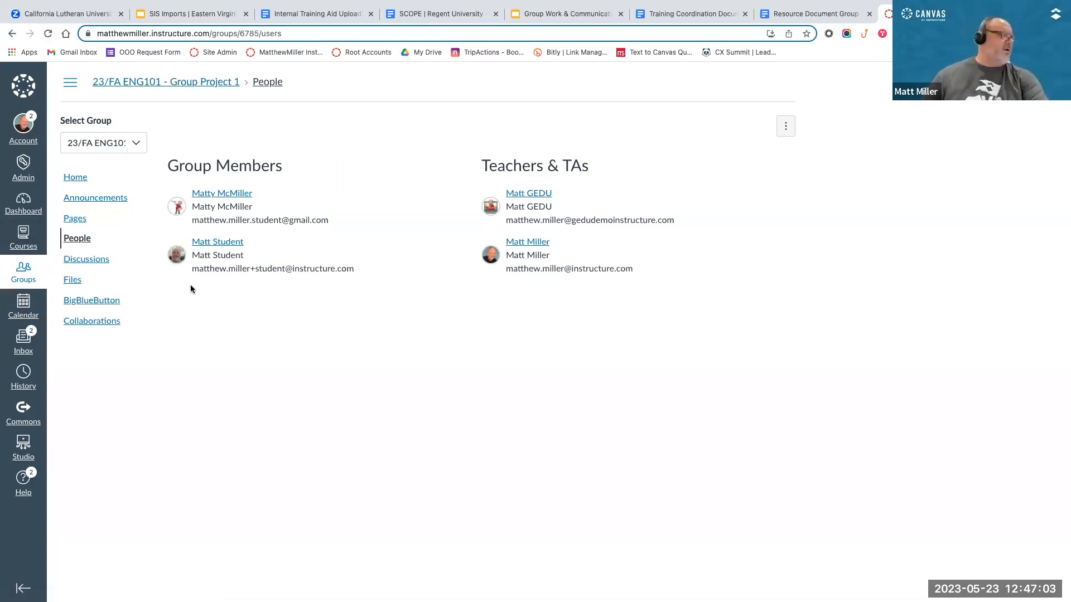
left_click(78, 198)
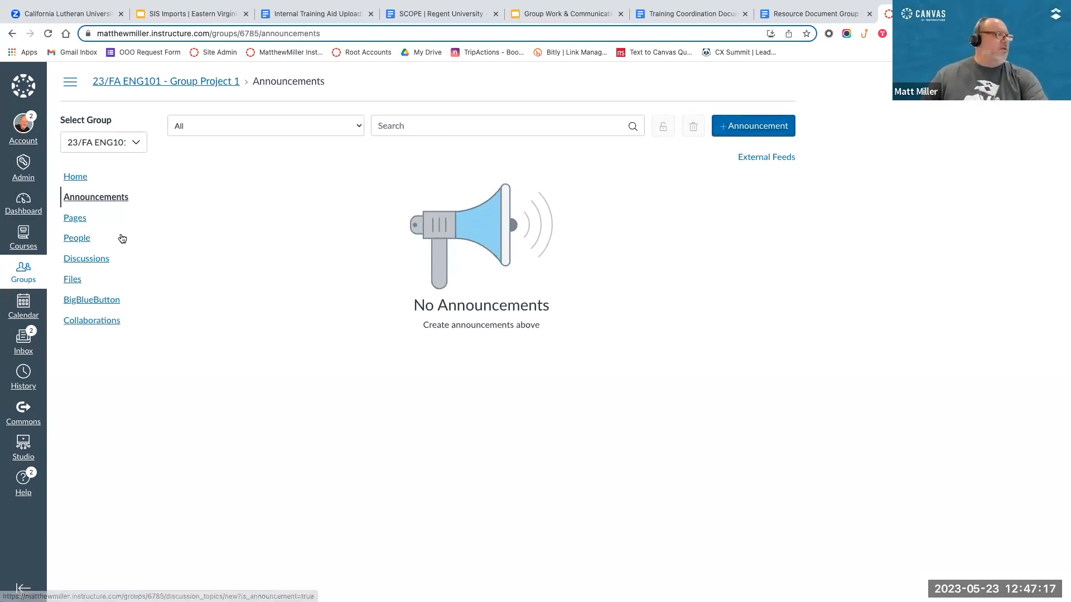
left_click(75, 218)
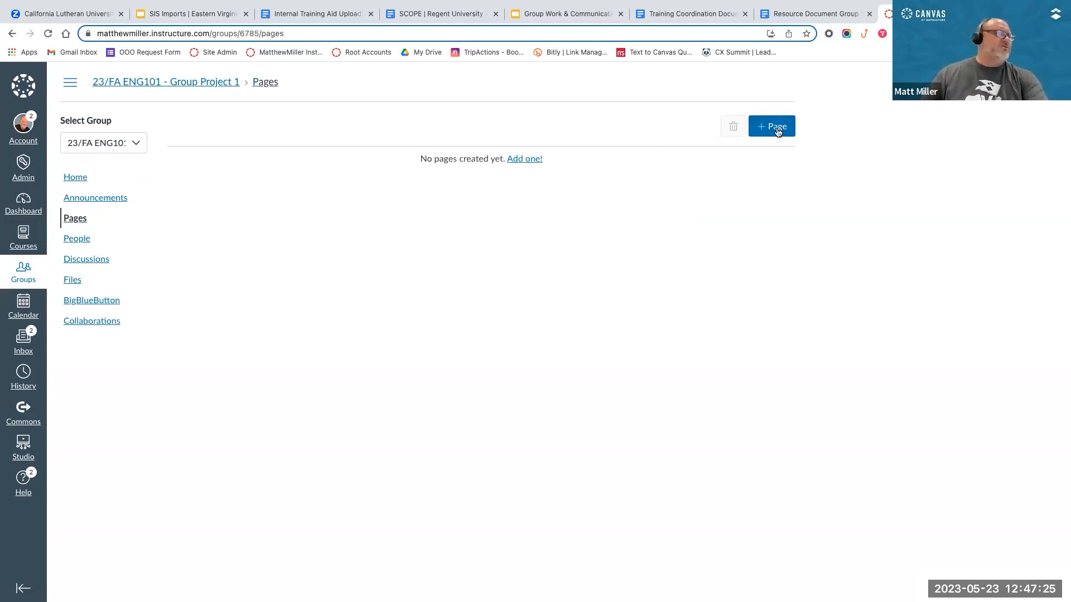
left_click(71, 259)
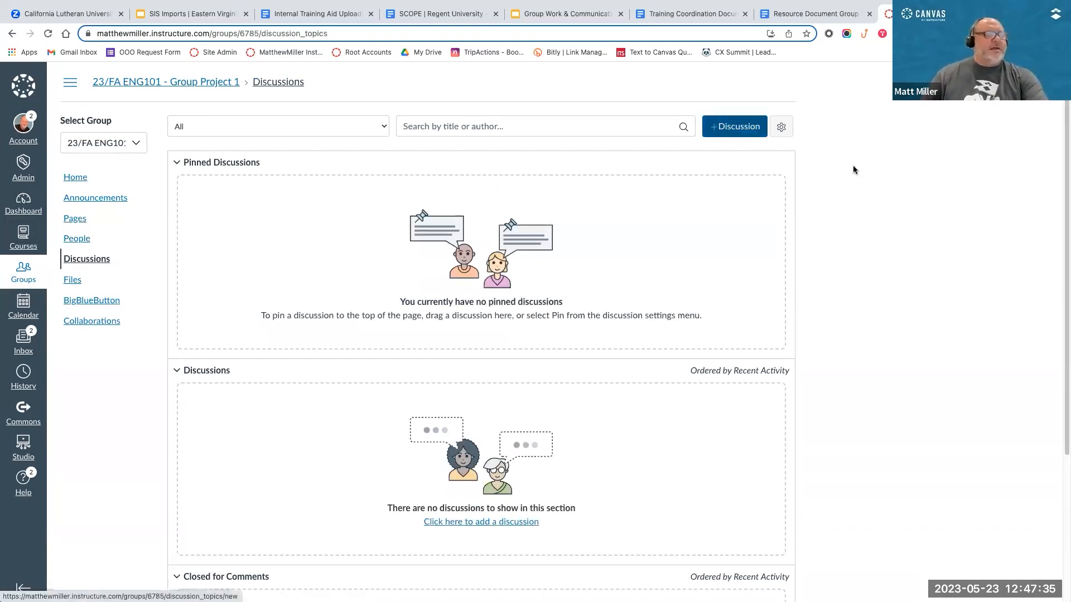
scroll(898, 218, "down", 2)
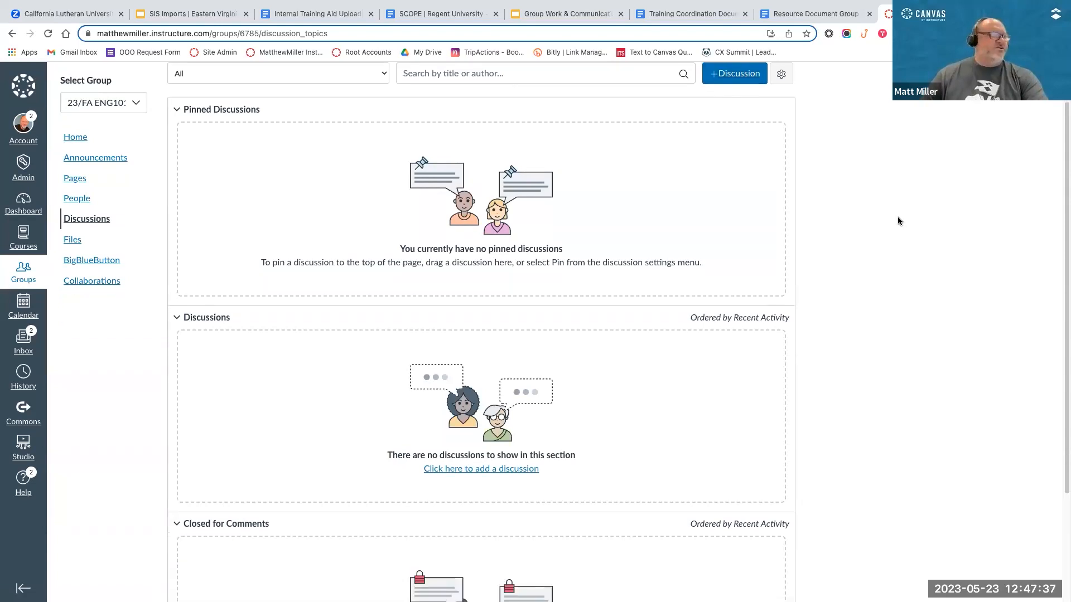
scroll(897, 221, "up", 2)
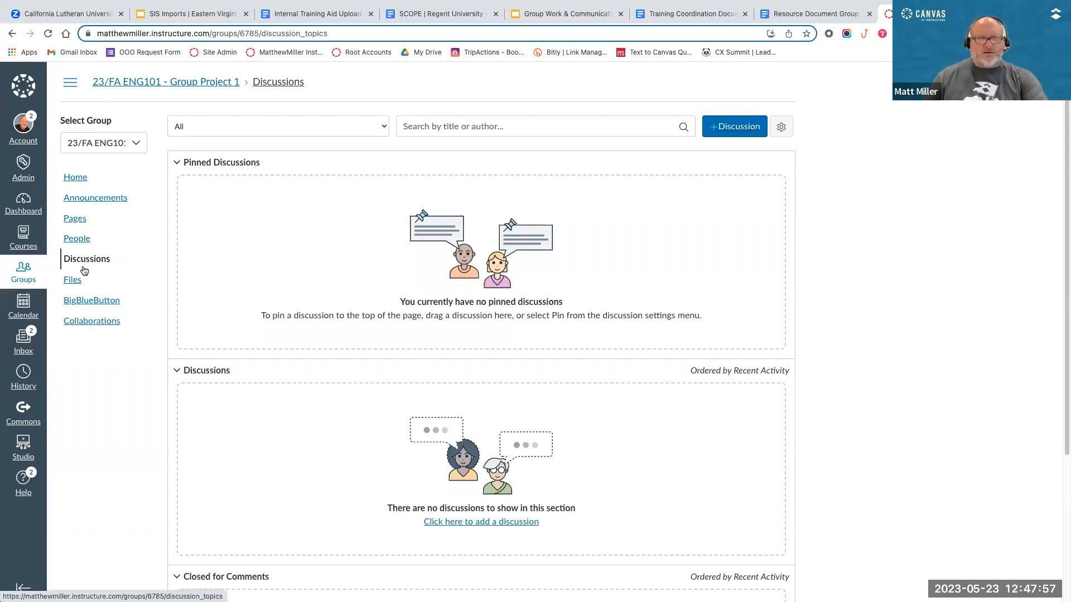
Step: Examine the fields and options for a new group discussion, cancel it, and look at the group's Files area
left_click(742, 129)
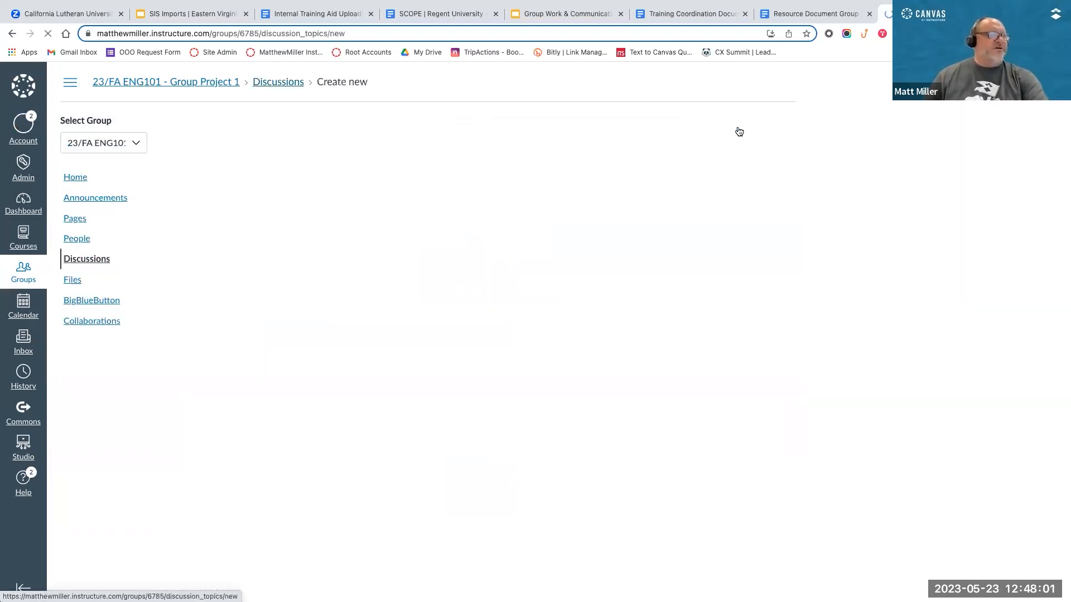
scroll(436, 284, "down", 1)
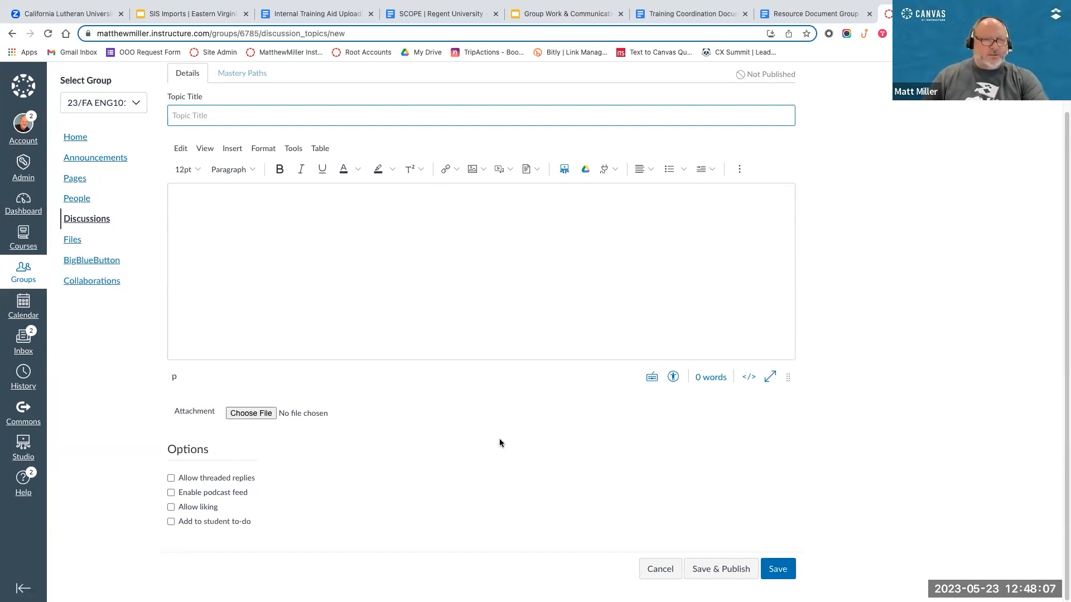
scroll(500, 443, "up", 1)
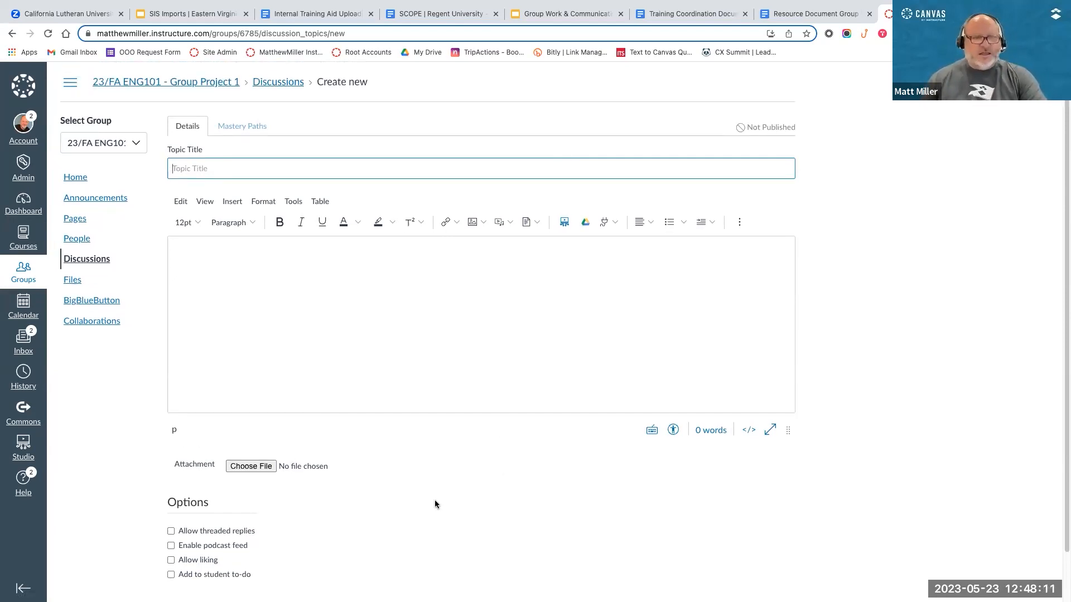
scroll(436, 504, "down", 1)
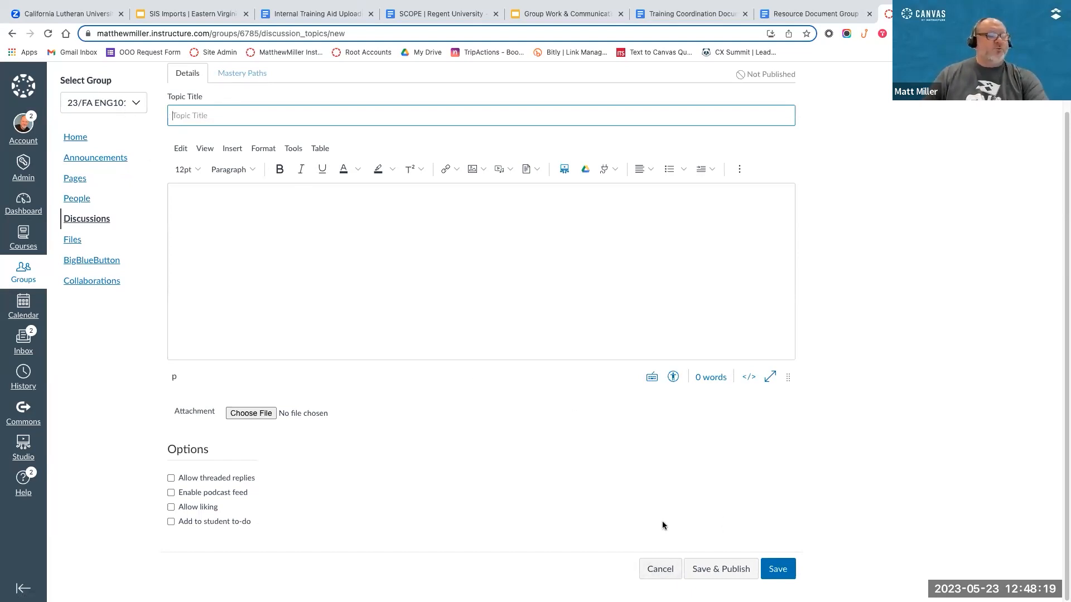
left_click(665, 569)
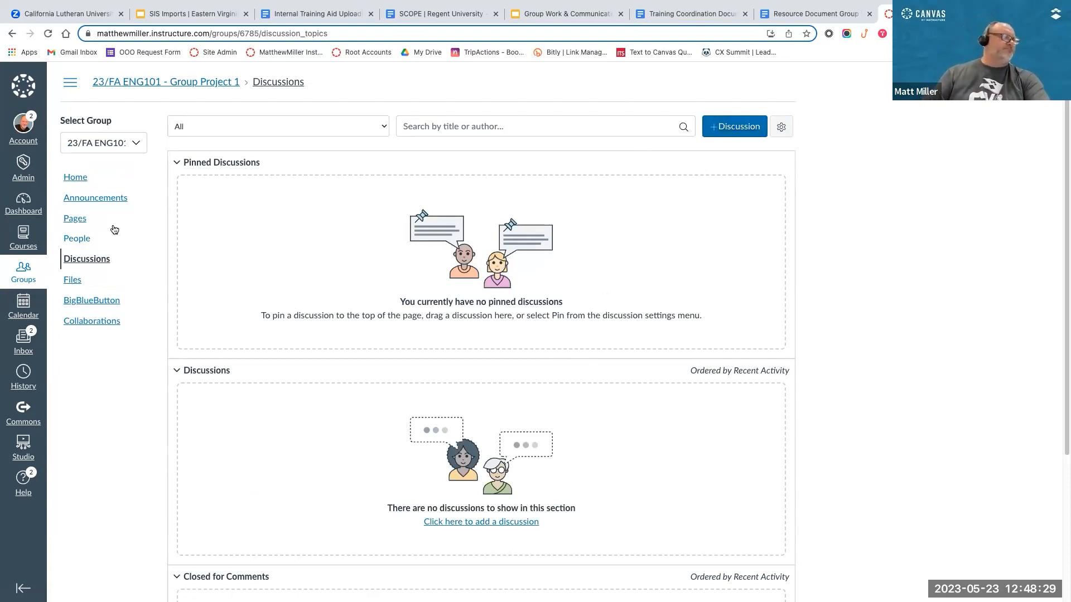
left_click(75, 280)
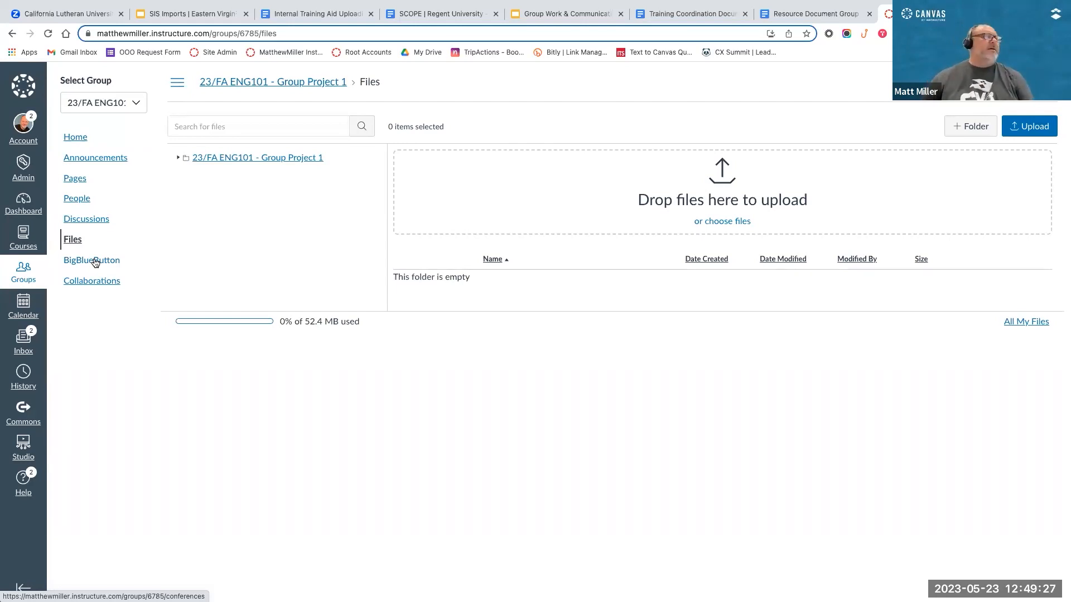
Step: Create a BigBlueButton conference named "23/FA ENG101 - Group Project 1 Conference" with recording enabled and no time limit
left_click(93, 263)
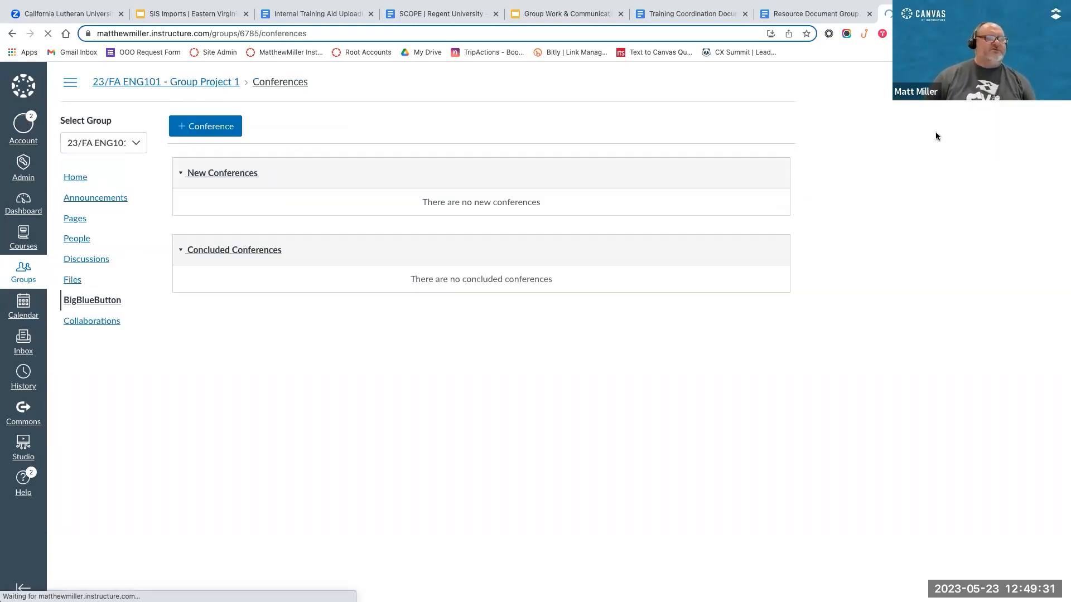
left_click(231, 128)
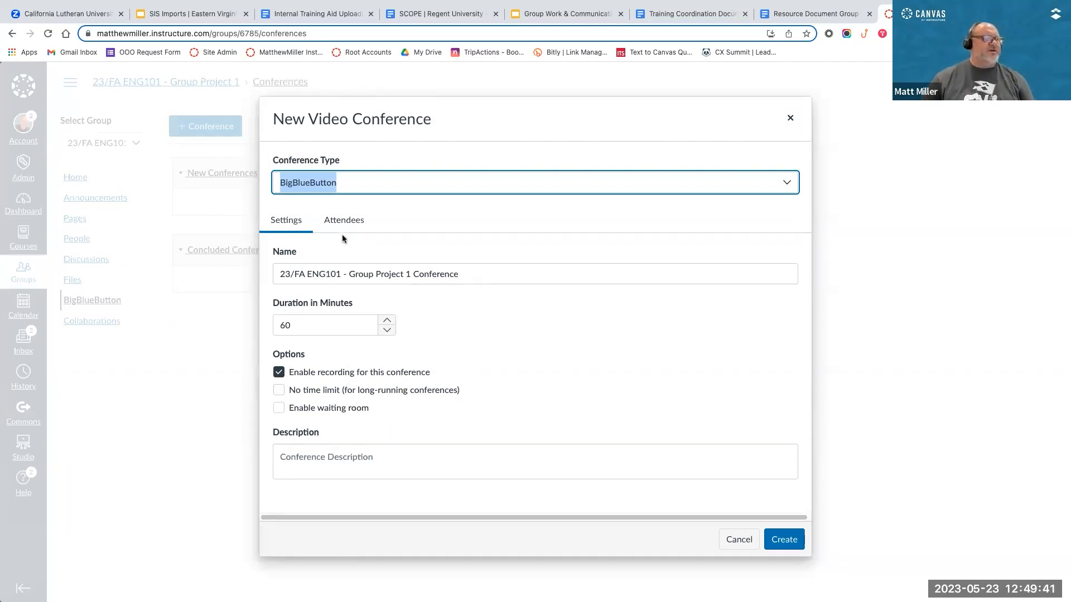
left_click(381, 204)
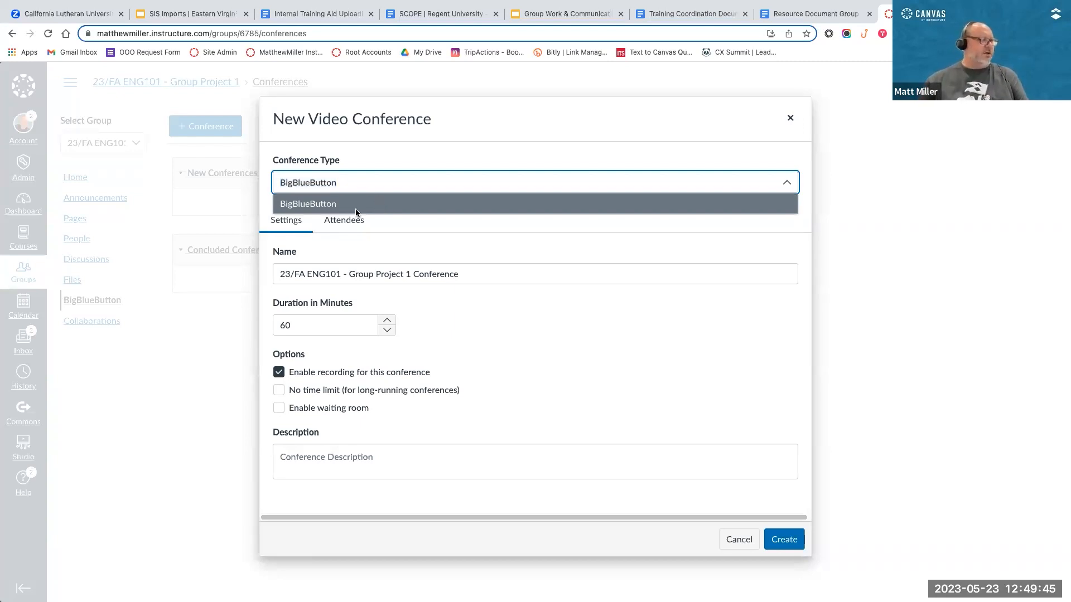
left_click(356, 208)
left_click(463, 278)
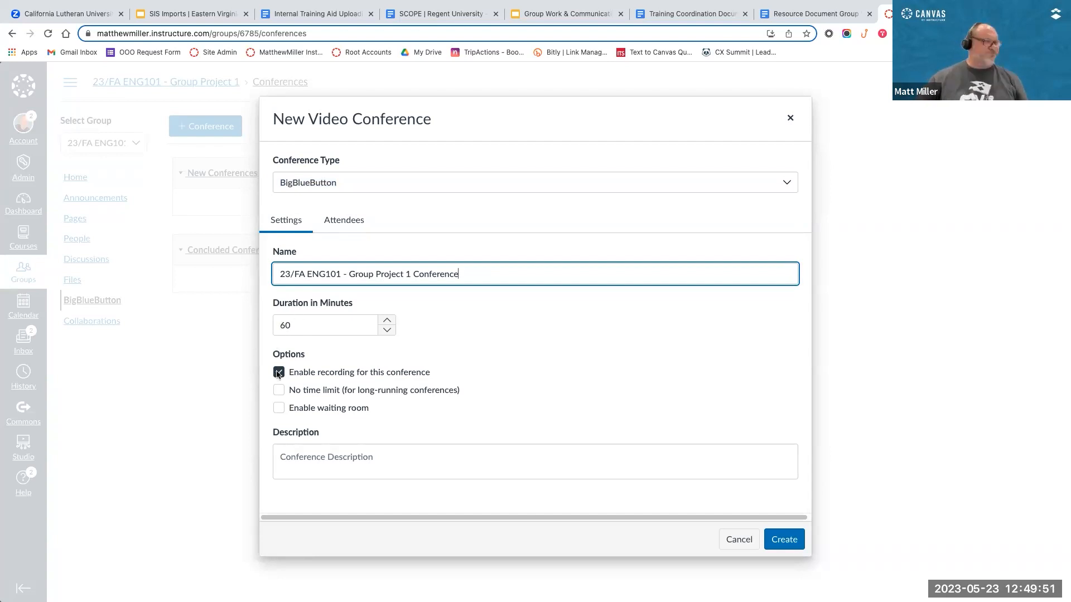
left_click(283, 390)
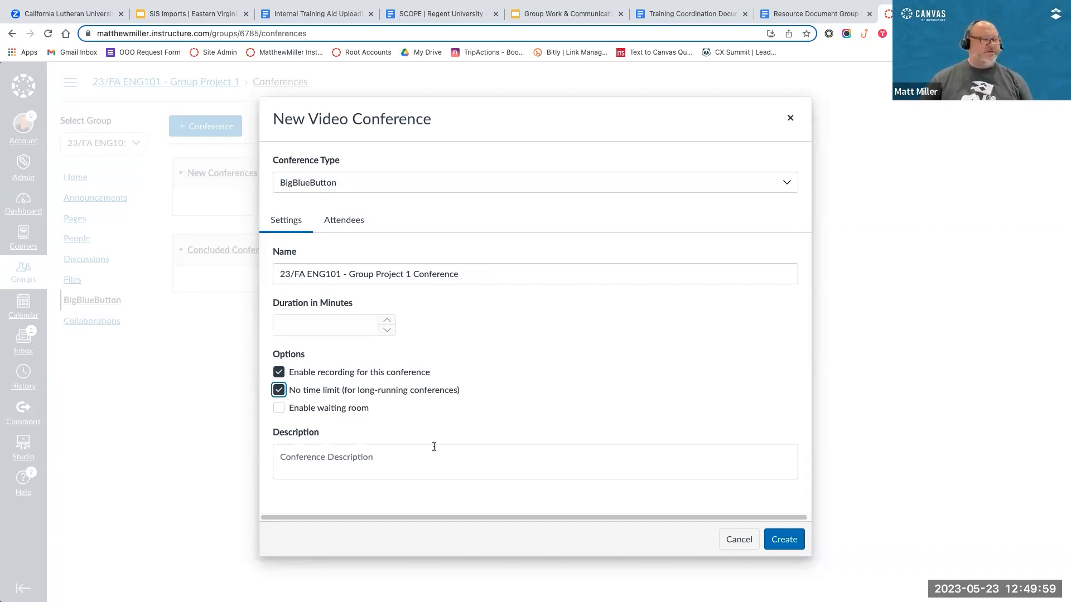
left_click(282, 456)
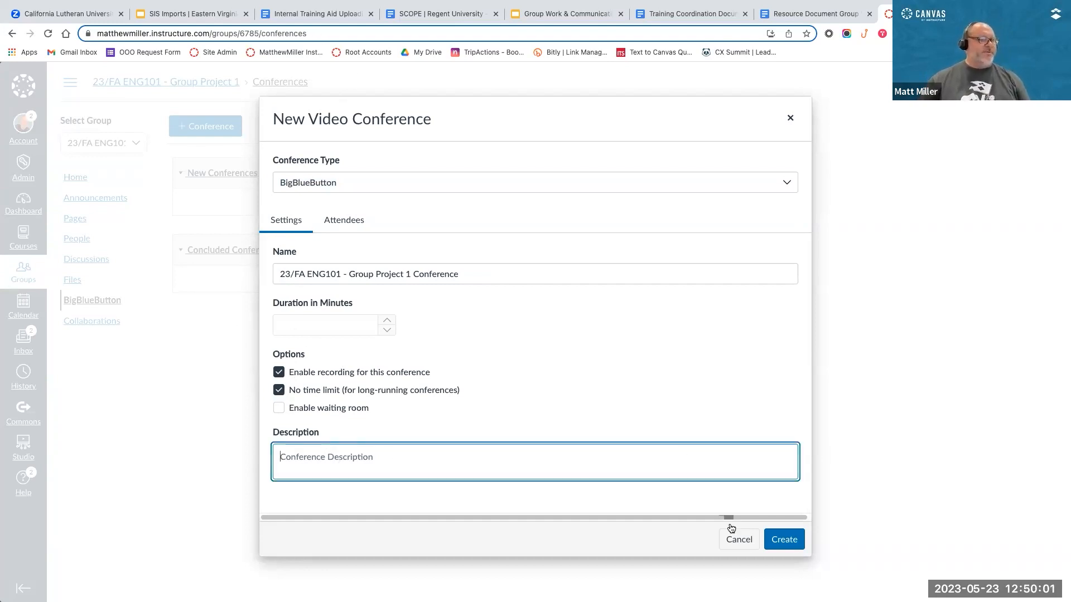
left_click(791, 539)
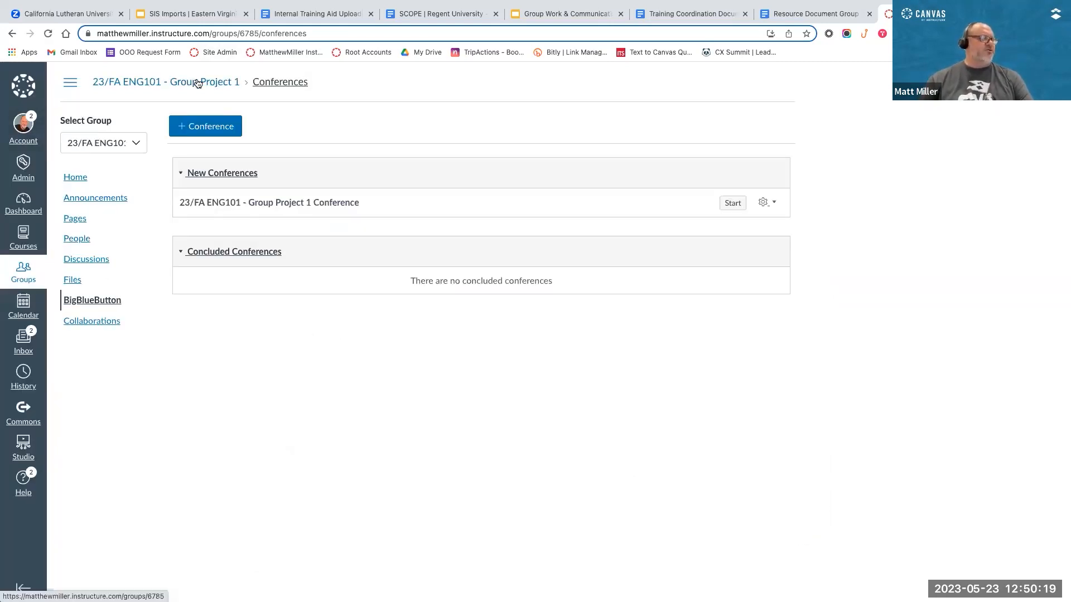
Step: Start the Group Project 1 conference and join its audio with the microphone, allowing browser access to it
left_click(732, 203)
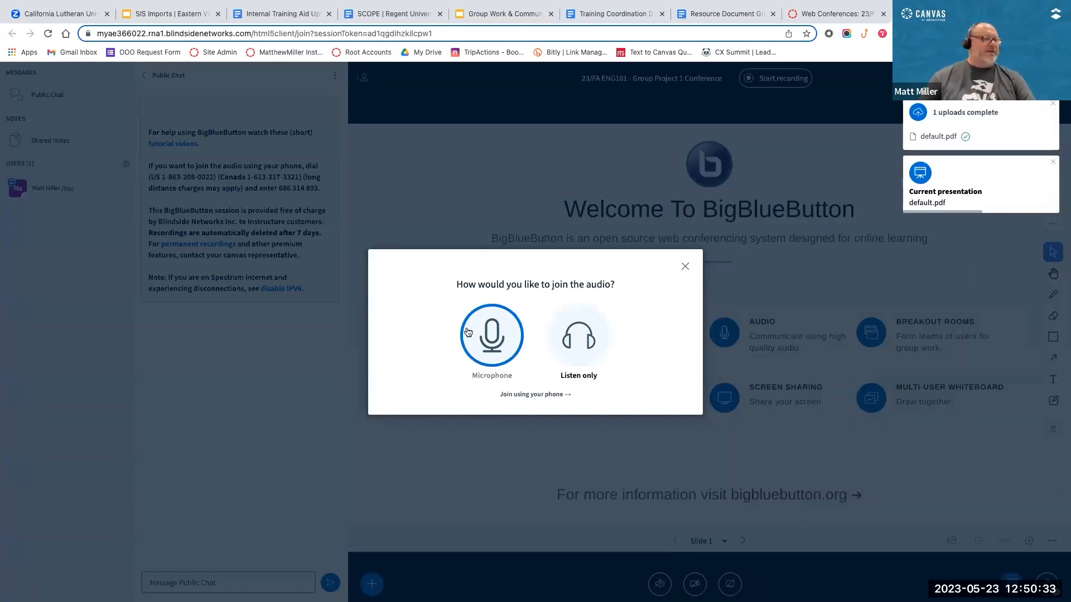
left_click(499, 329)
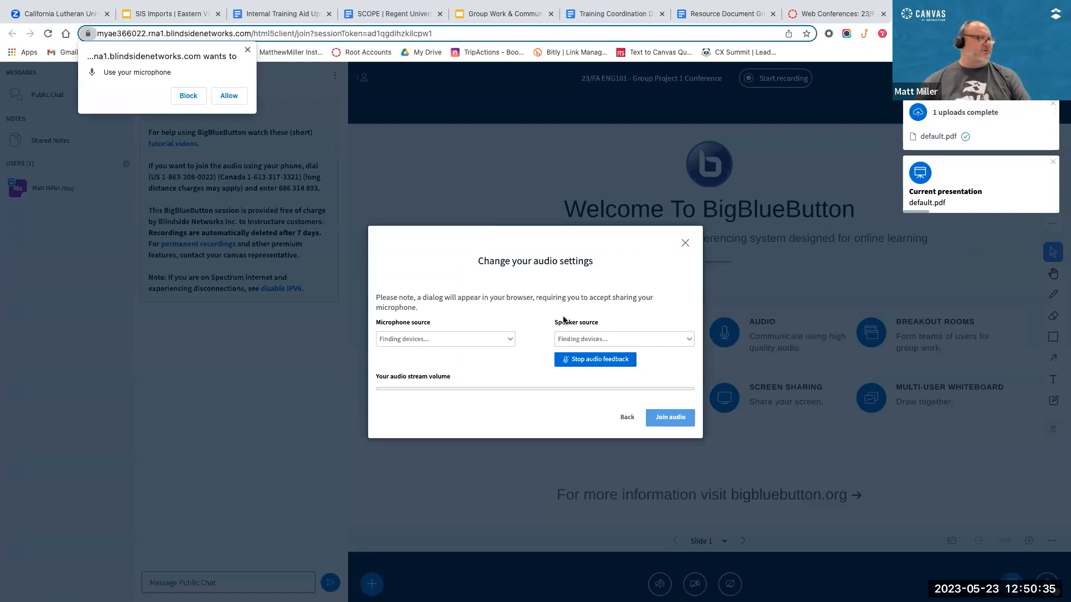
left_click(229, 95)
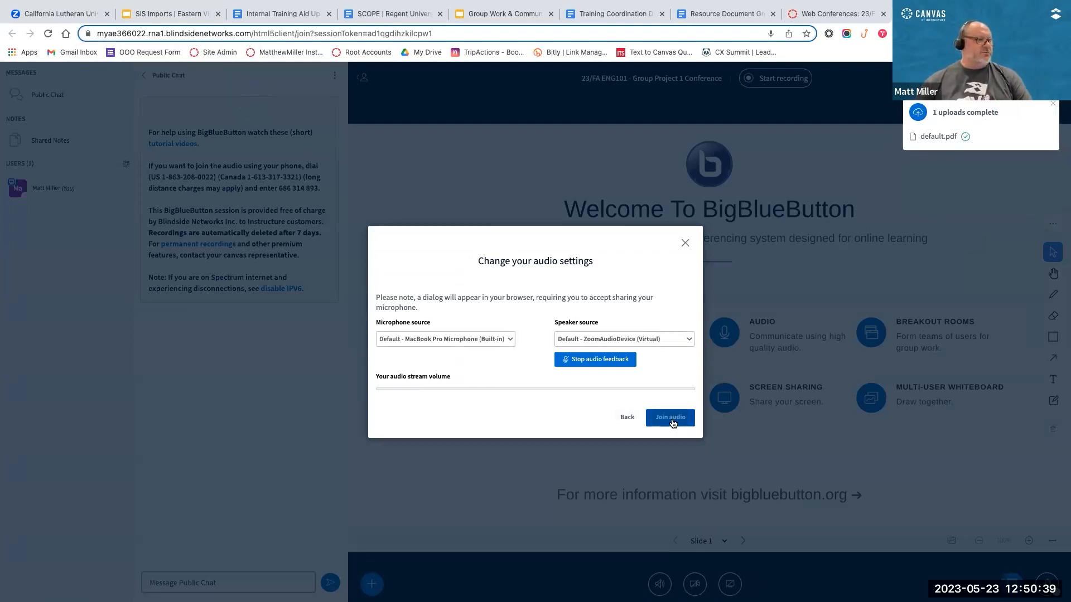
left_click(671, 419)
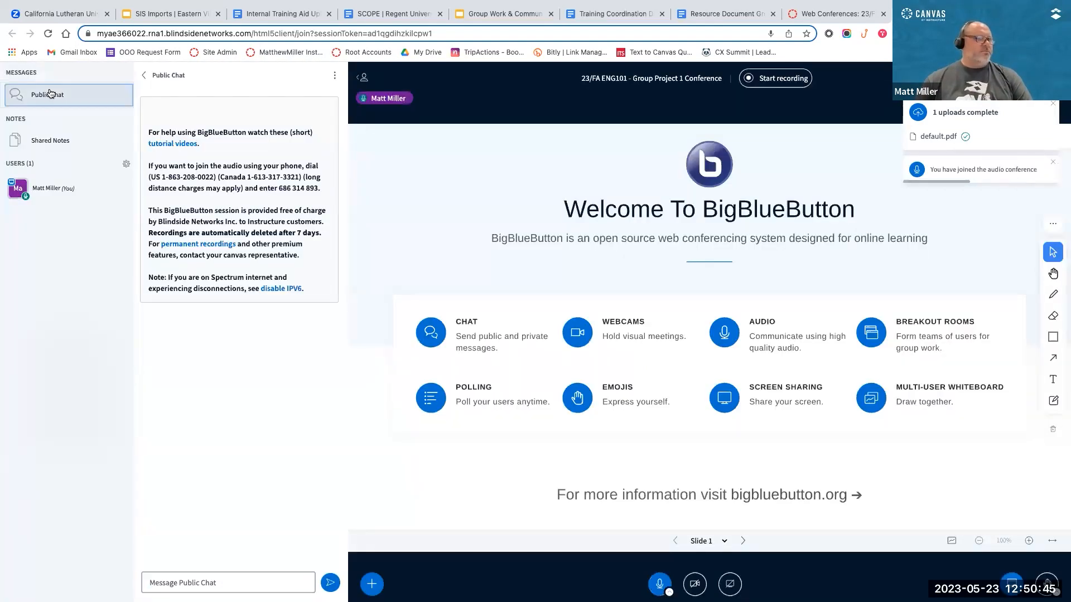
Step: Look at the conference's public chat and its shared notes
left_click(51, 93)
left_click(51, 97)
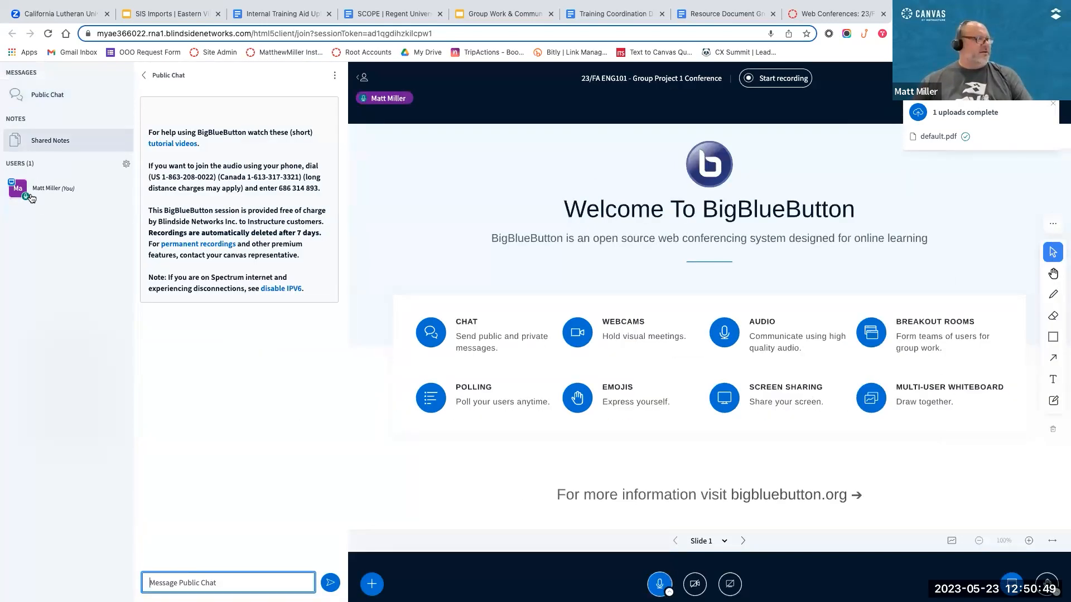
left_click(39, 142)
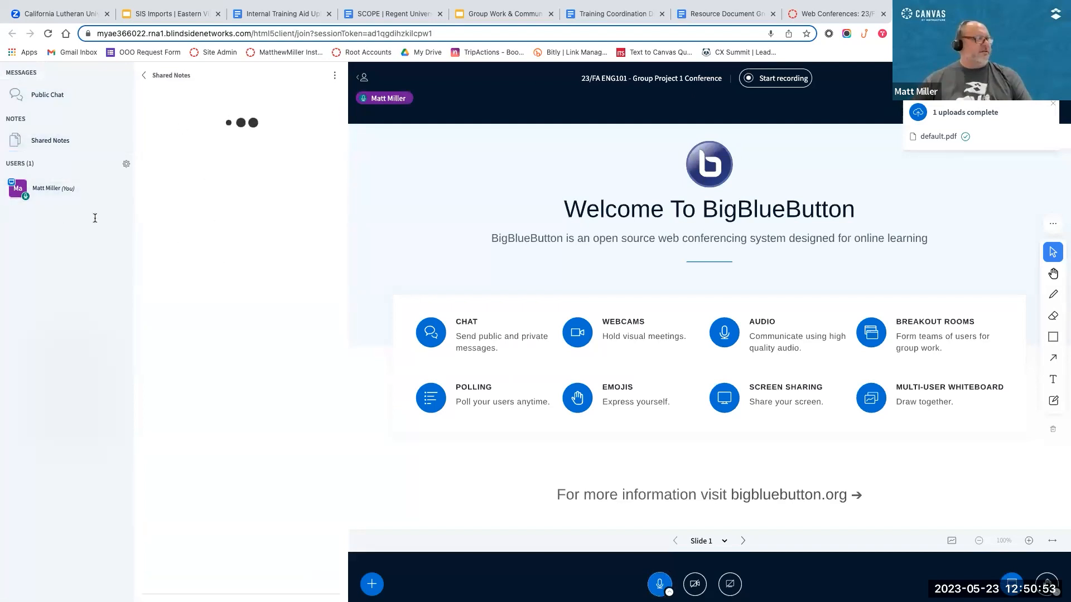
Step: Share the FaceTime HD Camera webcam in the conference, allowing the browser to use the camera
left_click(695, 584)
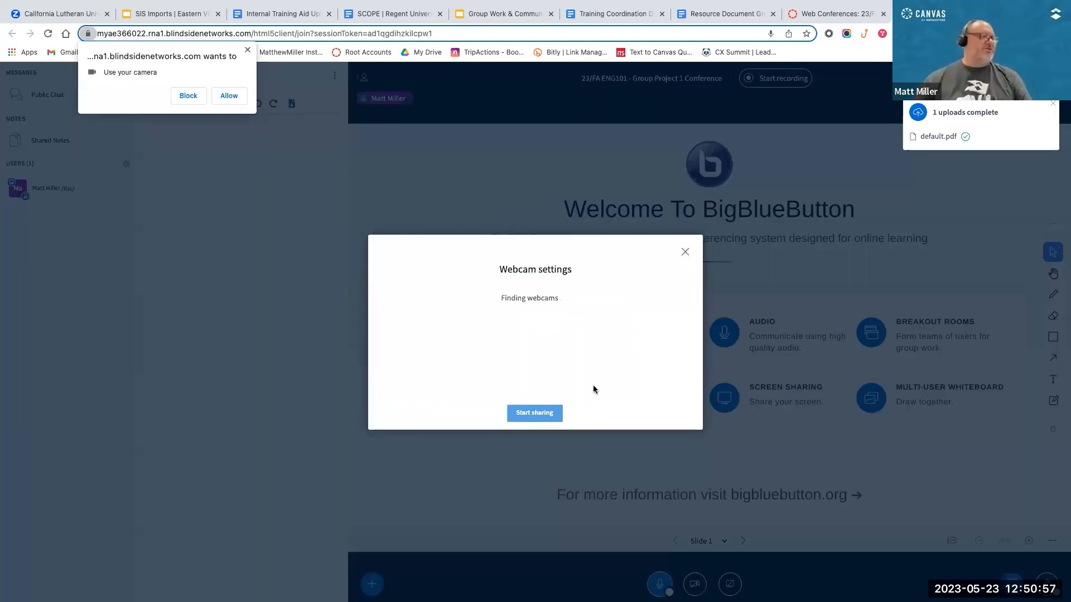
left_click(243, 95)
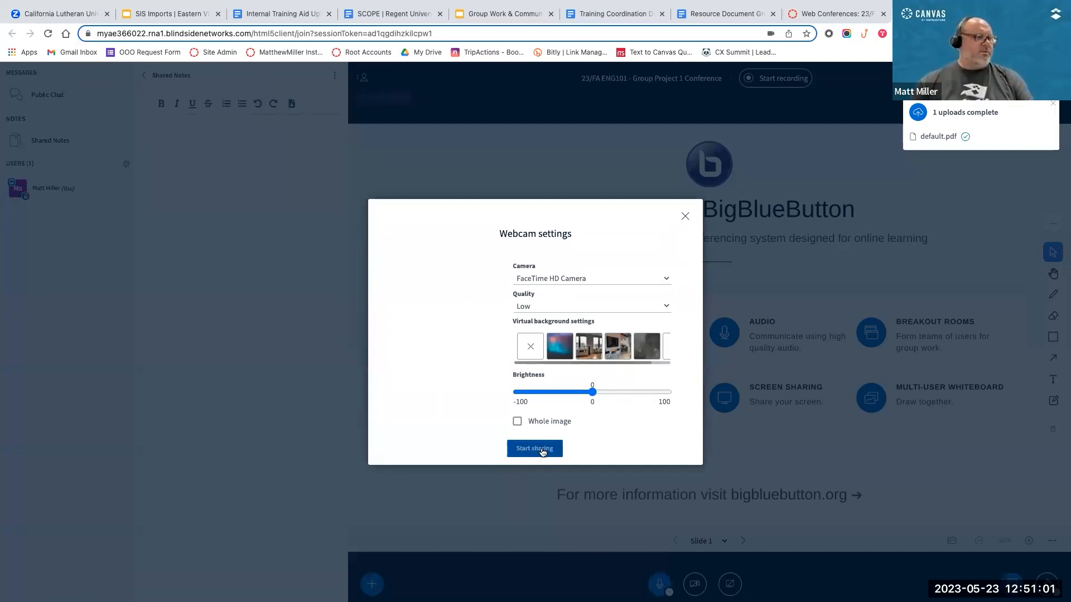
left_click(537, 450)
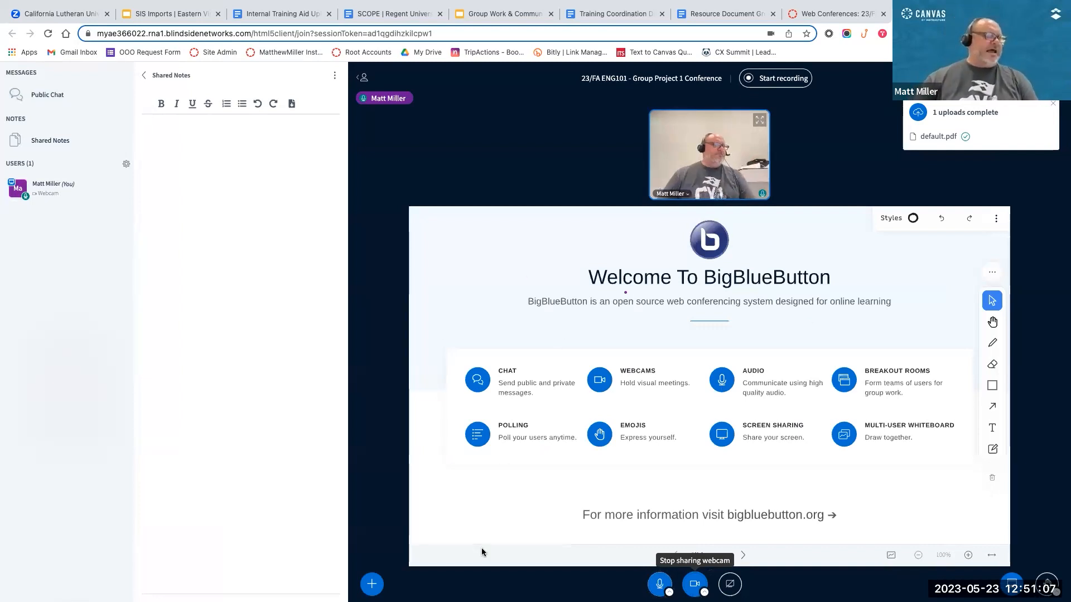
Step: Examine the screen-sharing choices and extra conference actions without sharing anything, and show the blank whiteboard slide
left_click(729, 584)
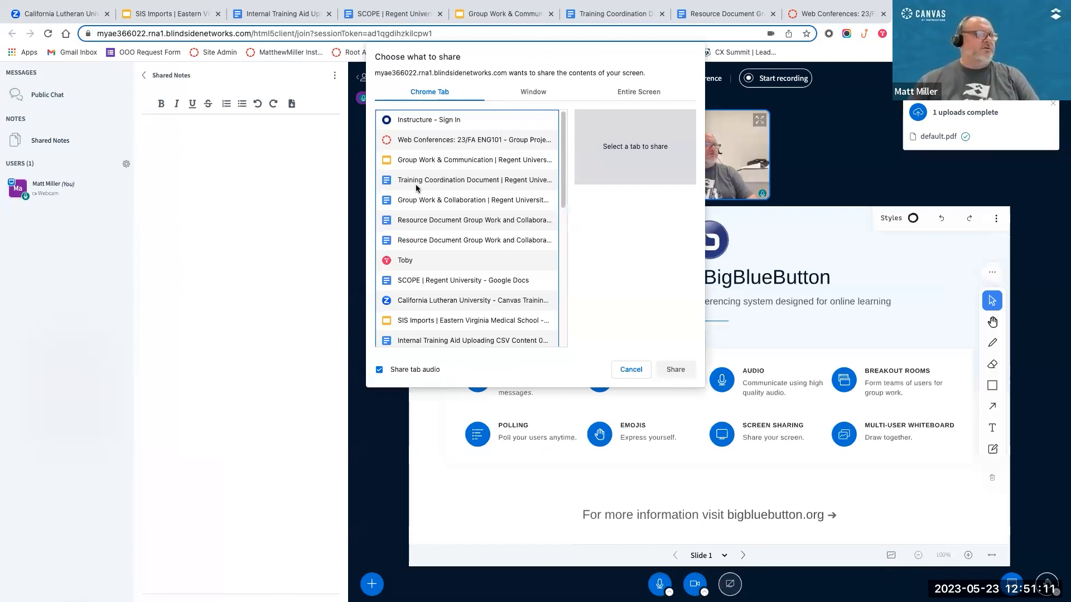
left_click(631, 369)
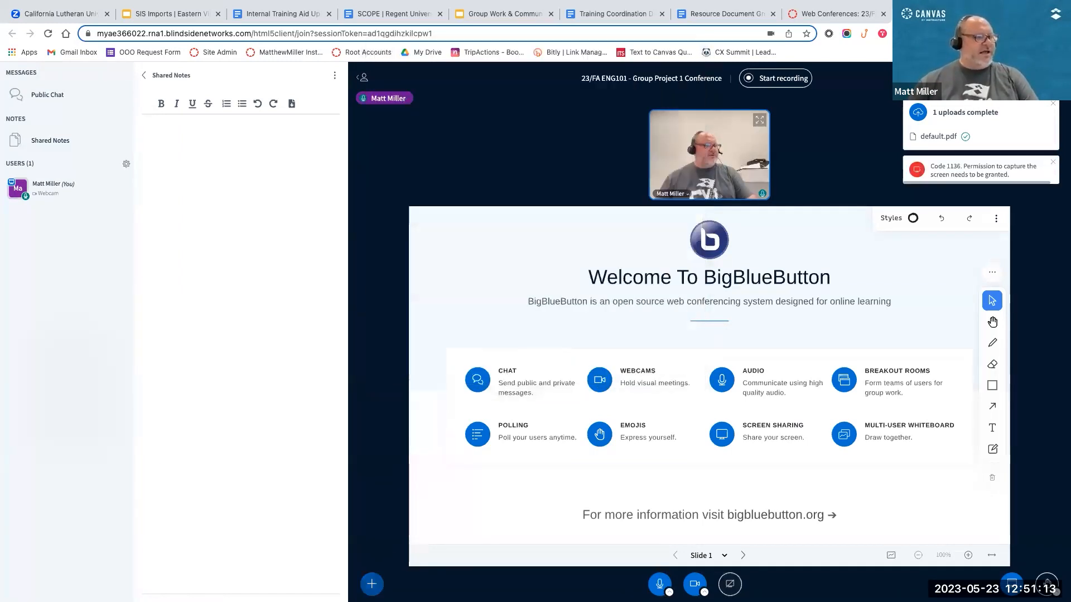
left_click(372, 584)
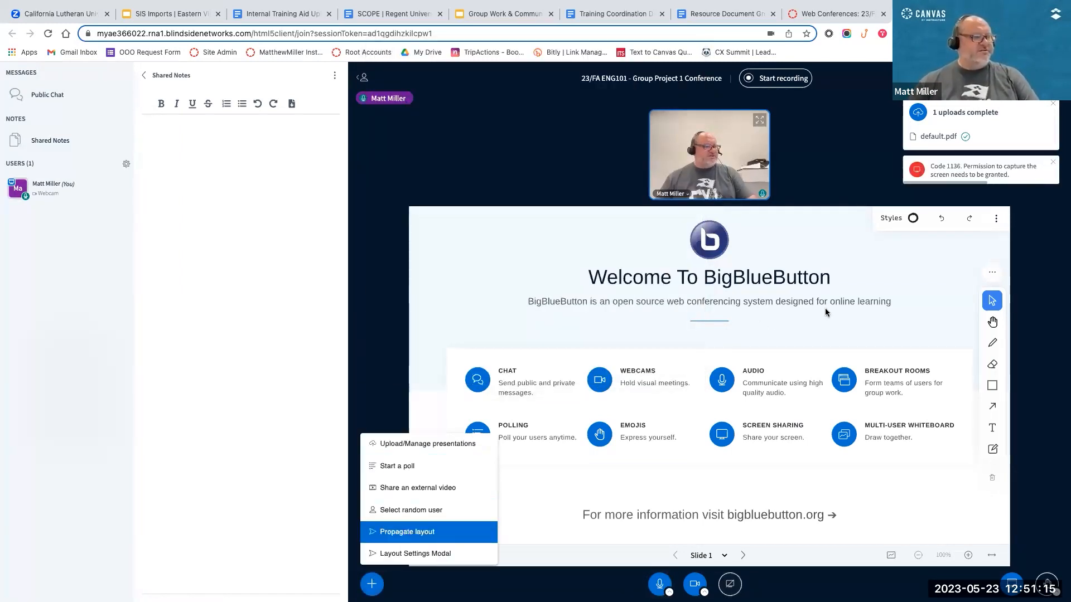
left_click(780, 79)
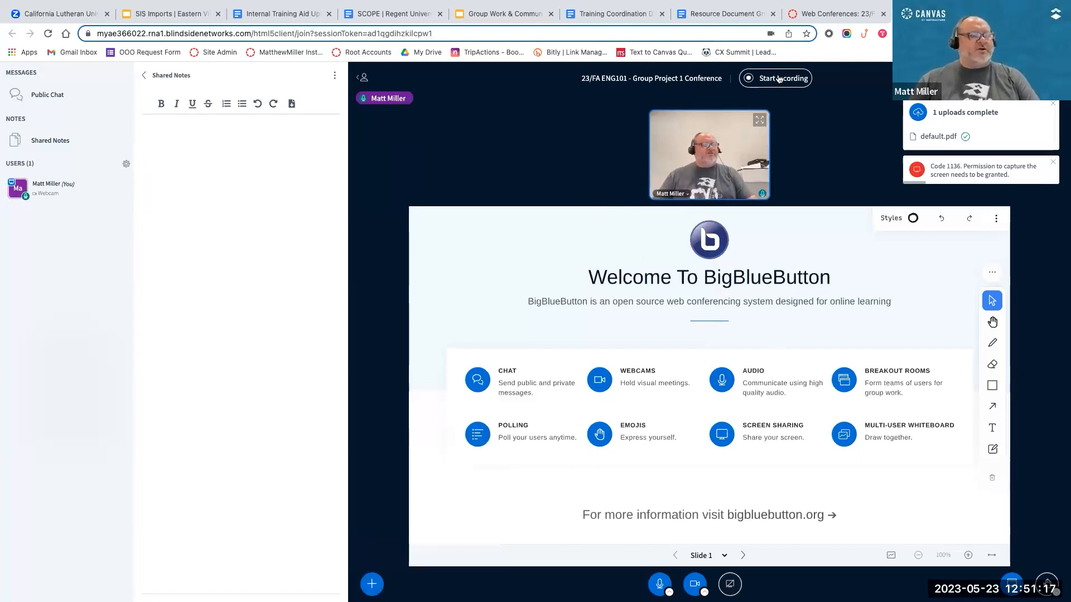
left_click(743, 556)
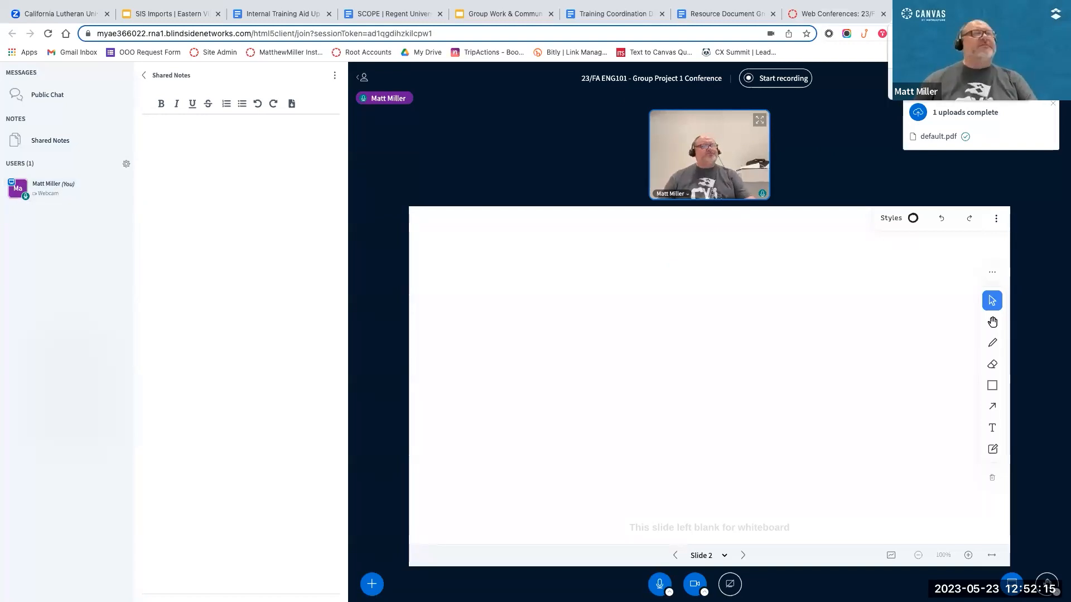
Step: Leave the conference room and end the in-progress Group Project 1 conference
key("super+w")
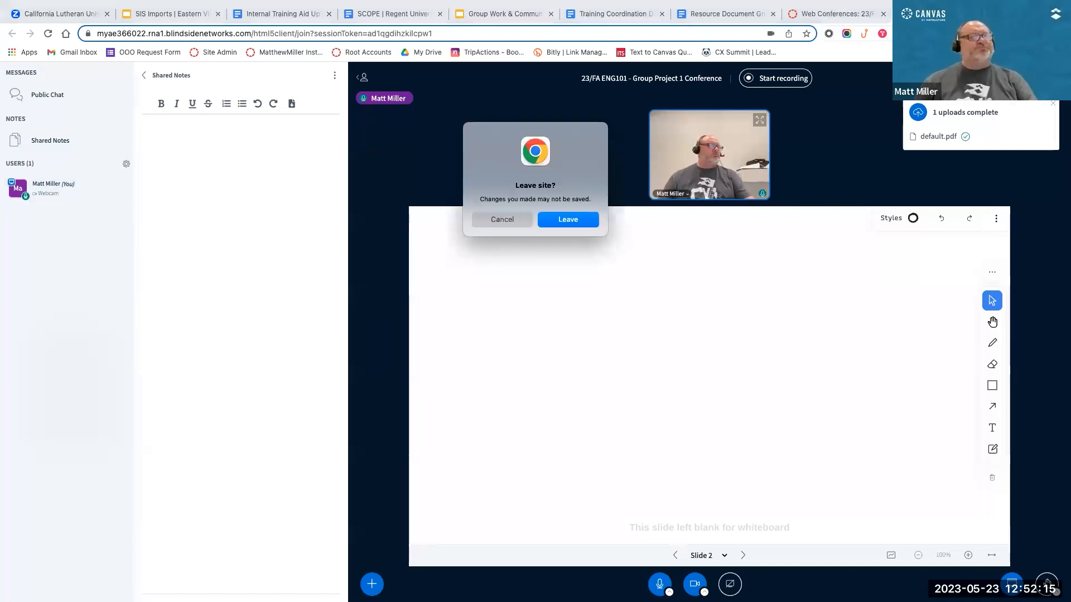
left_click(569, 221)
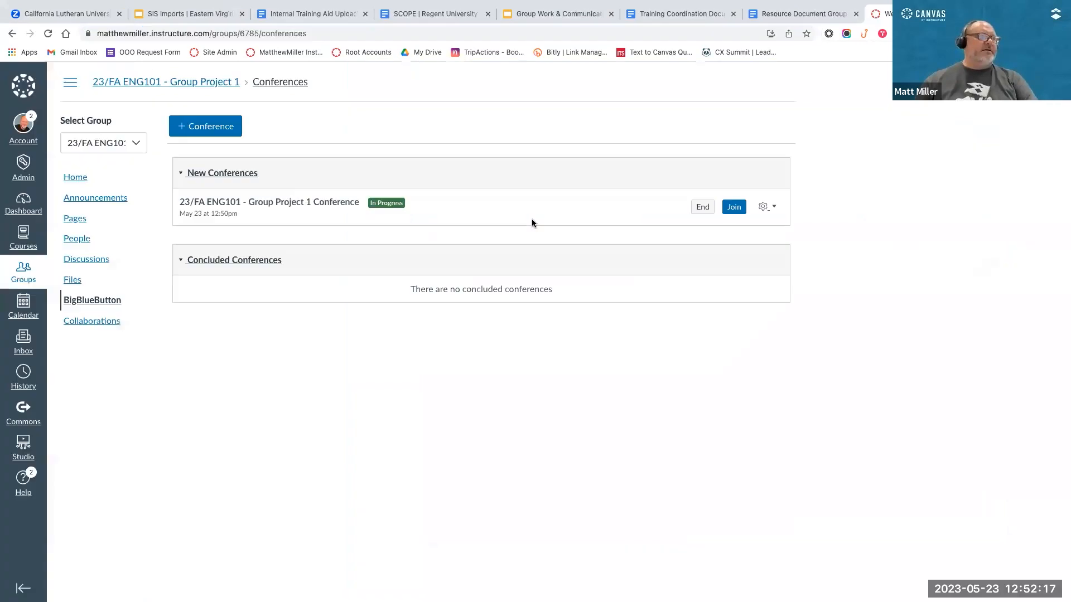
left_click(702, 207)
left_click(628, 119)
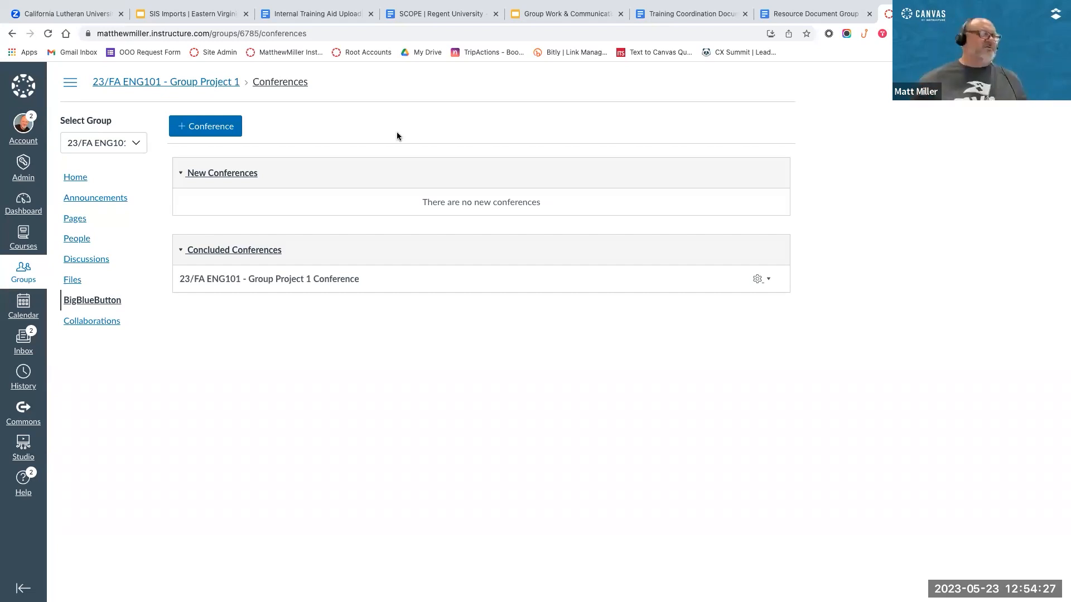
Step: View the members, teachers and TAs on the People page of 23/FA ENG101 - Group Project 1
scroll(396, 133, "down", 1)
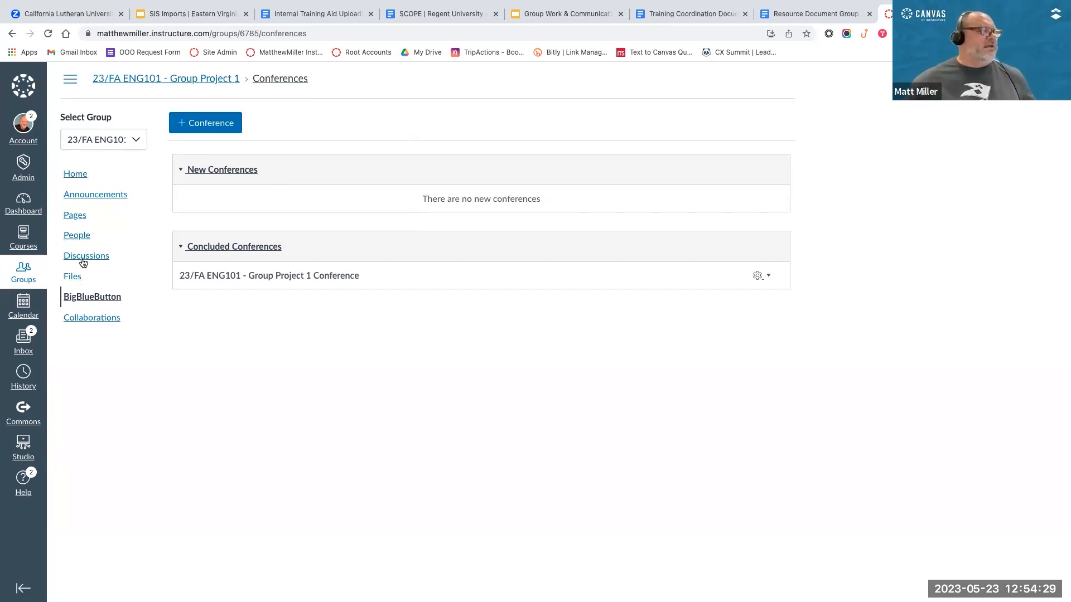
scroll(22, 136, "up", 1)
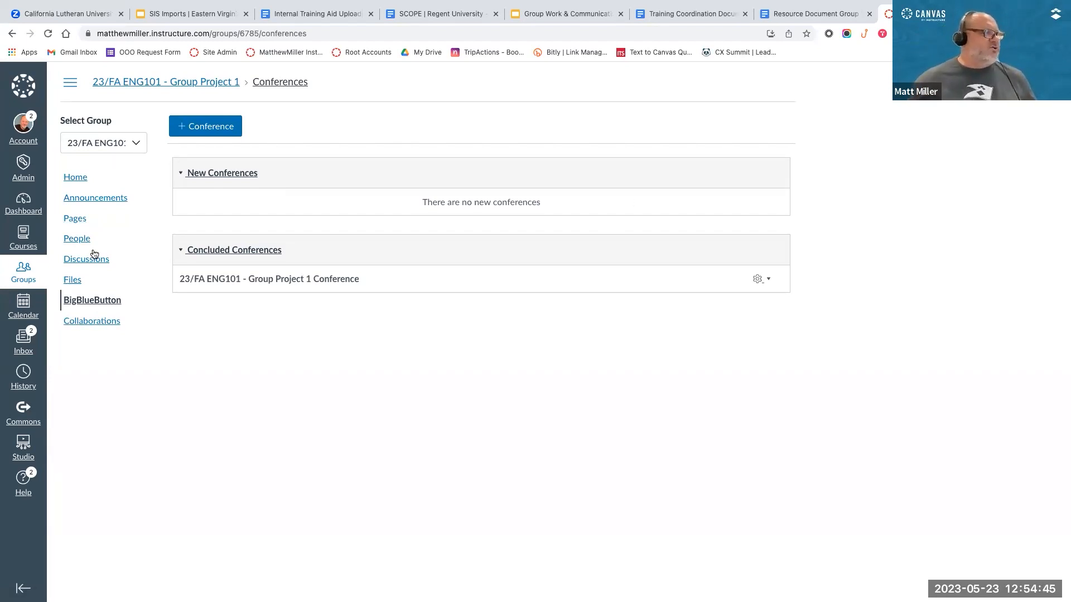
left_click(75, 239)
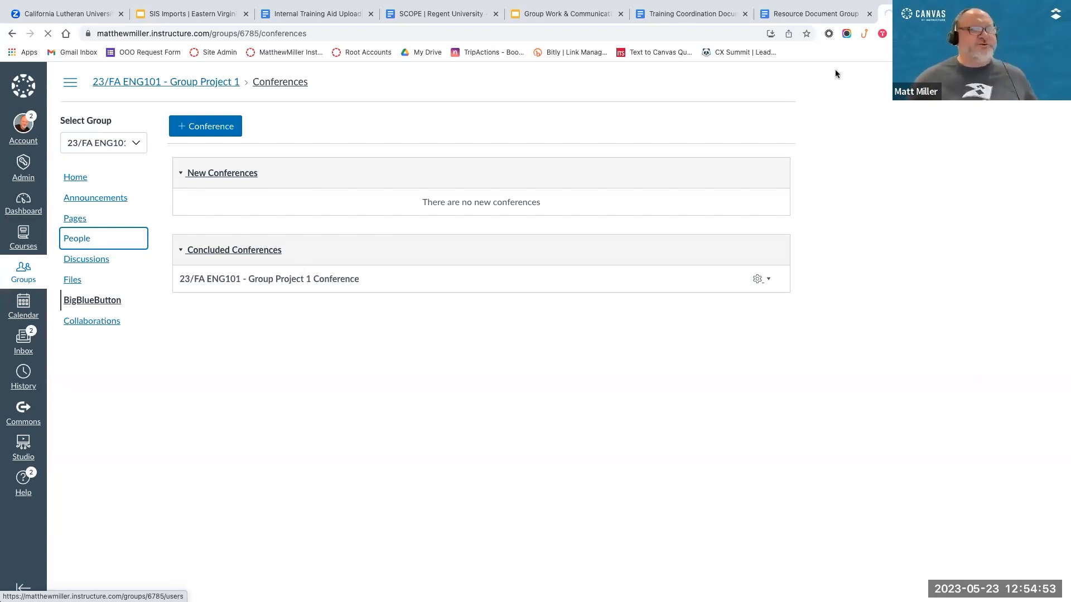
Step: Switch to the group member's student browser profile and show its window in full screen
left_click(1007, 34)
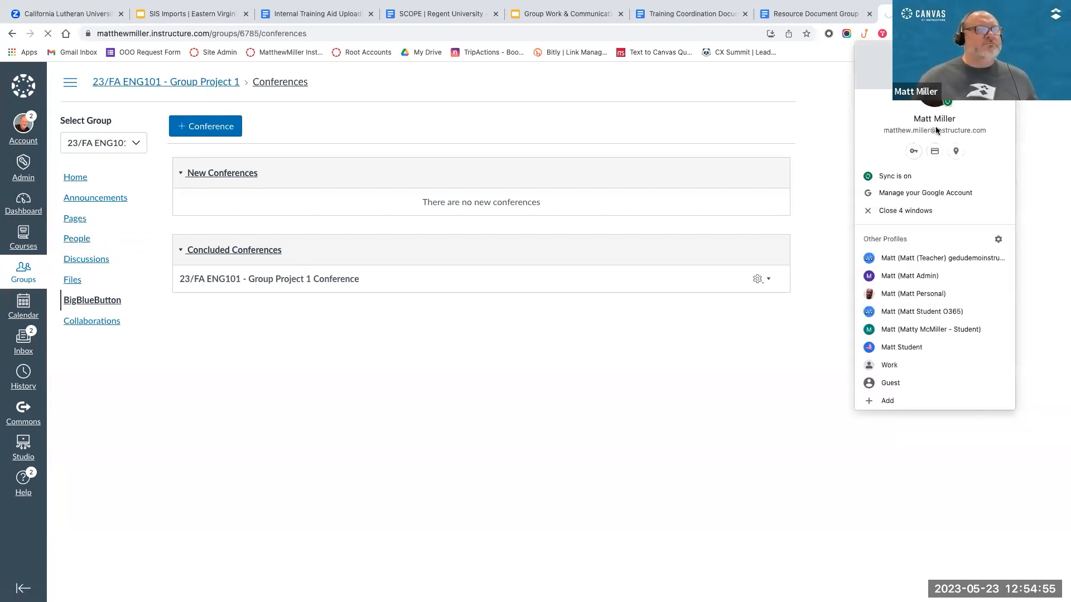
left_click(905, 329)
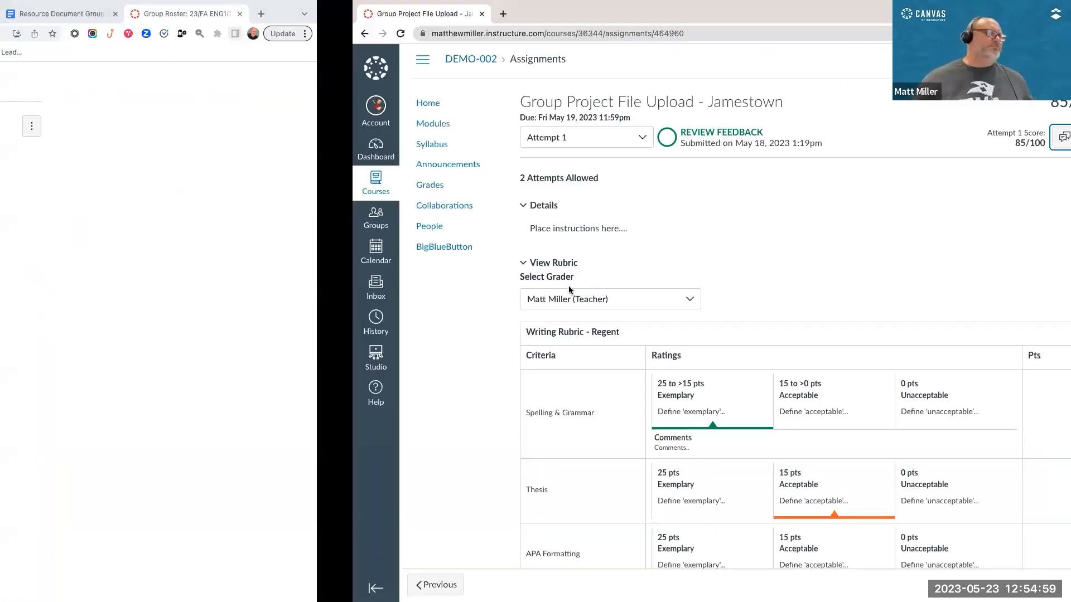
key("ctrl+super+f")
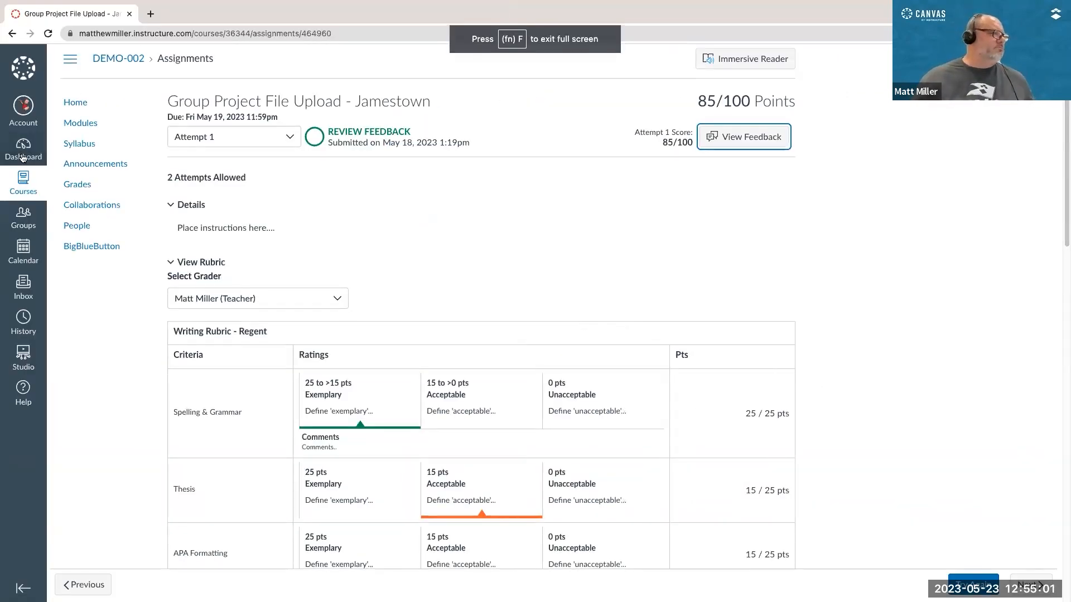
Step: Return to the dashboard and log back in to Canvas as the student, entering the student's username and account password
left_click(23, 181)
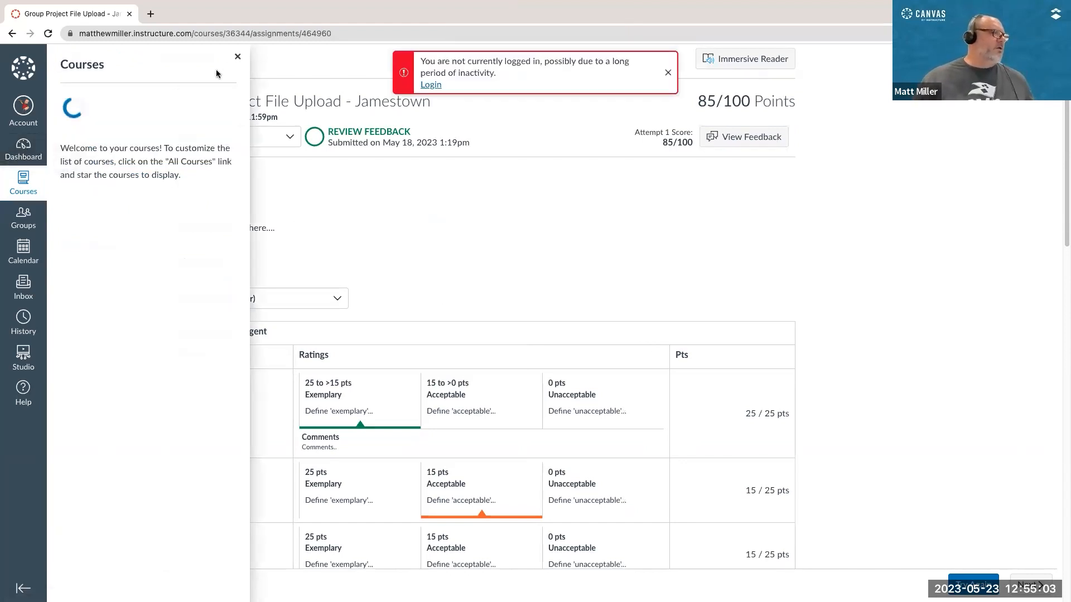
left_click(238, 57)
left_click(43, 142)
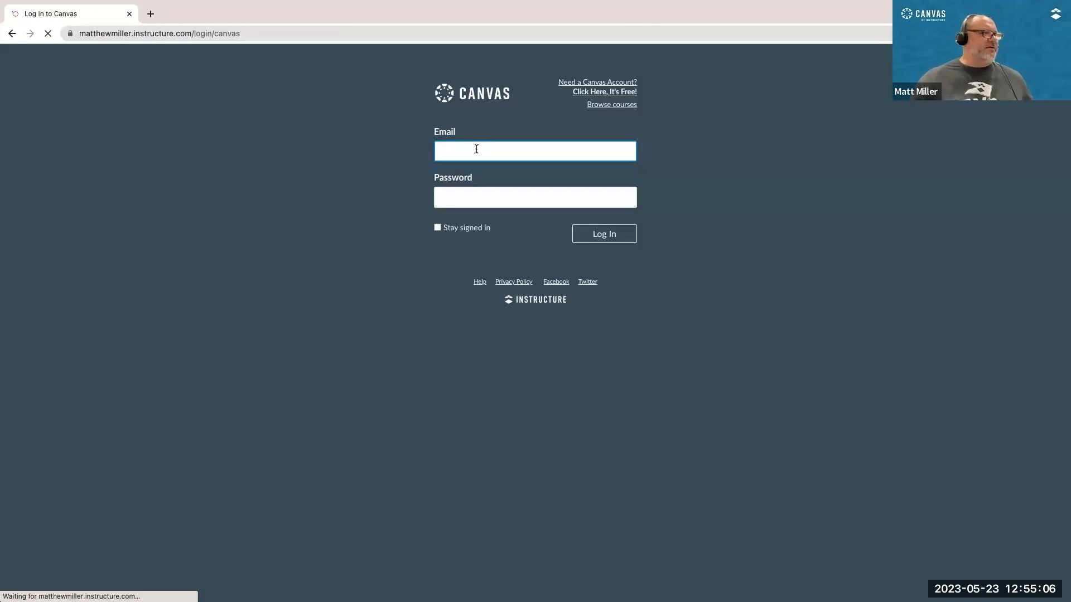
left_click(476, 149)
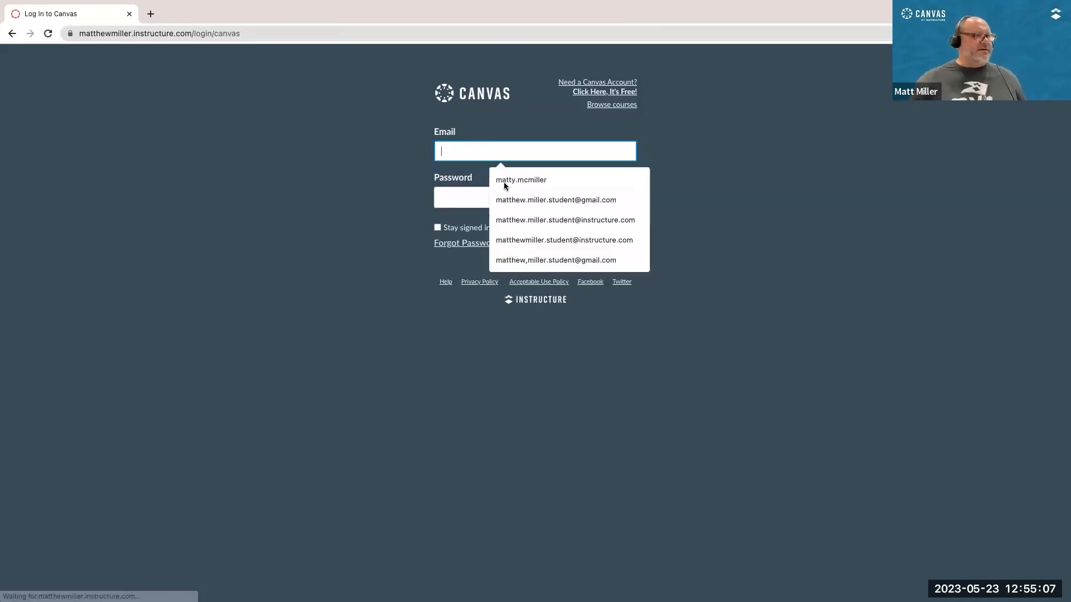
left_click(504, 180)
left_click(491, 195)
type("password")
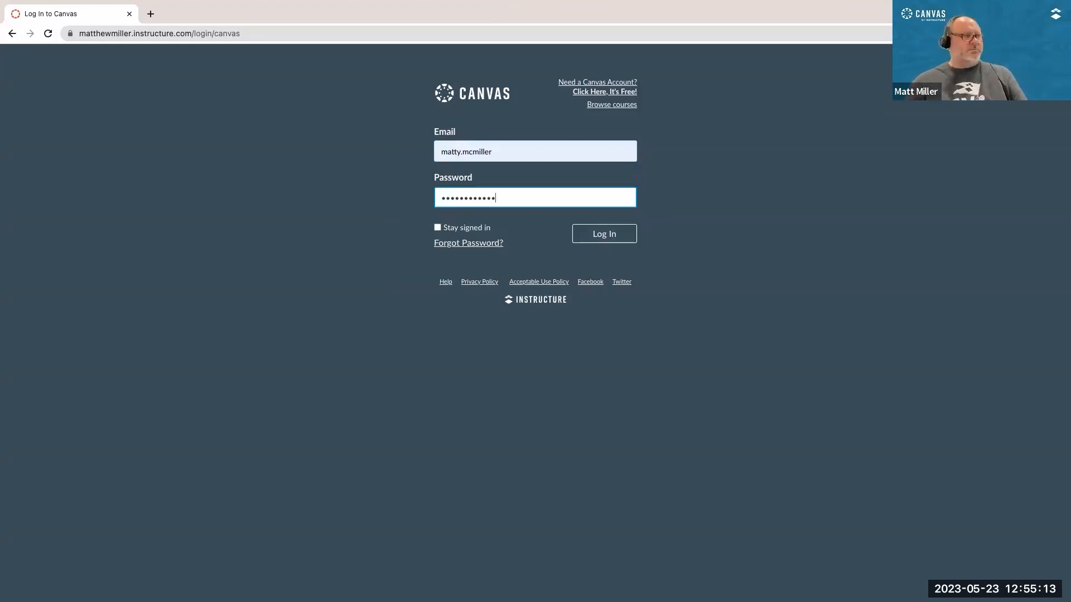
key("Return")
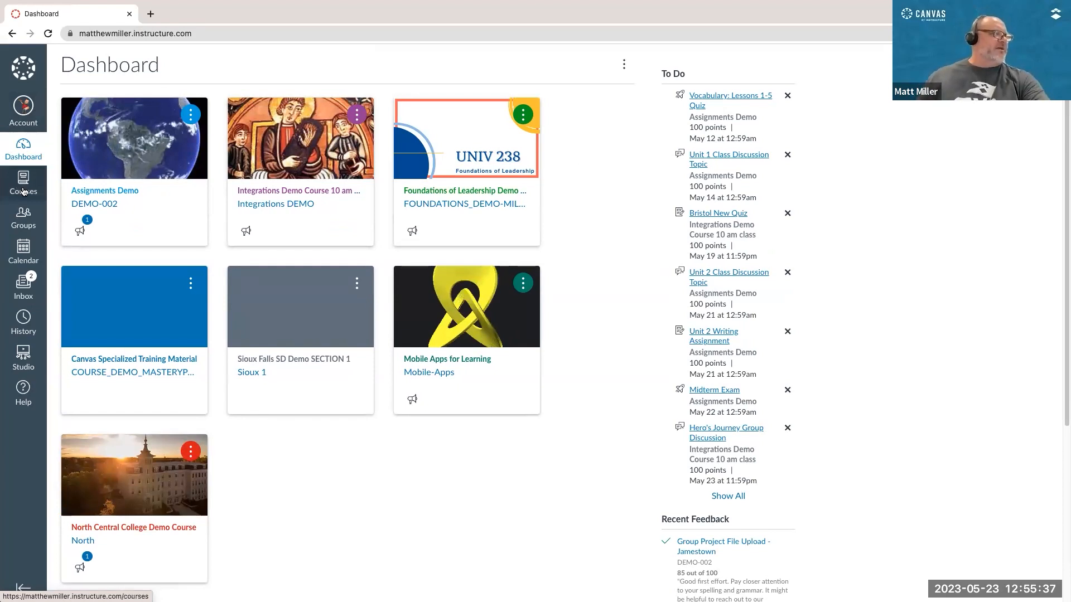
Step: Look at the student's list of groups from the global navigation and close it
scroll(24, 187, "up", 2)
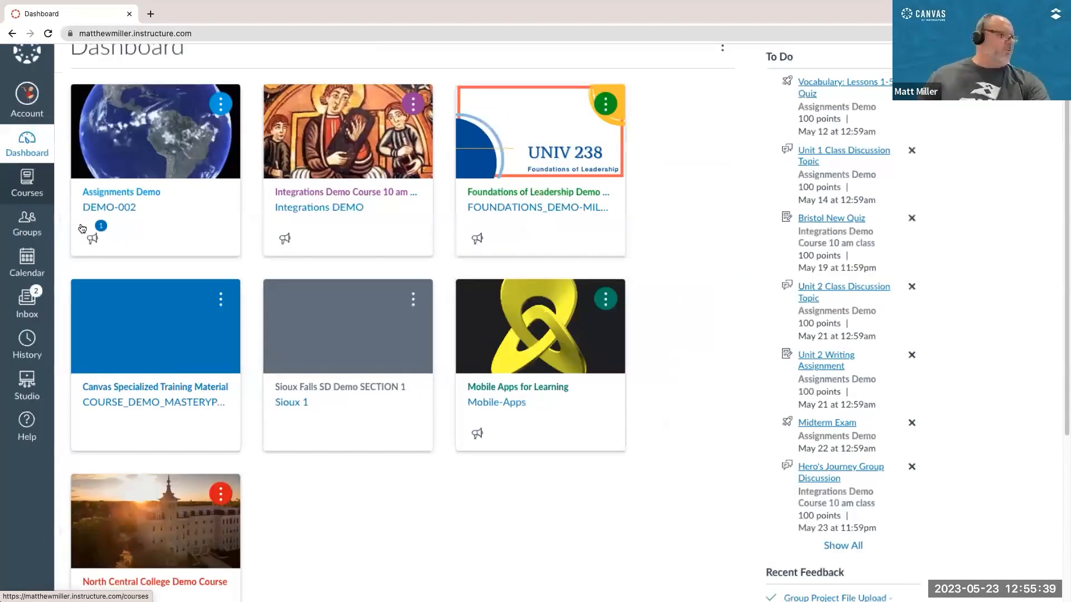
scroll(82, 229, "up", 3)
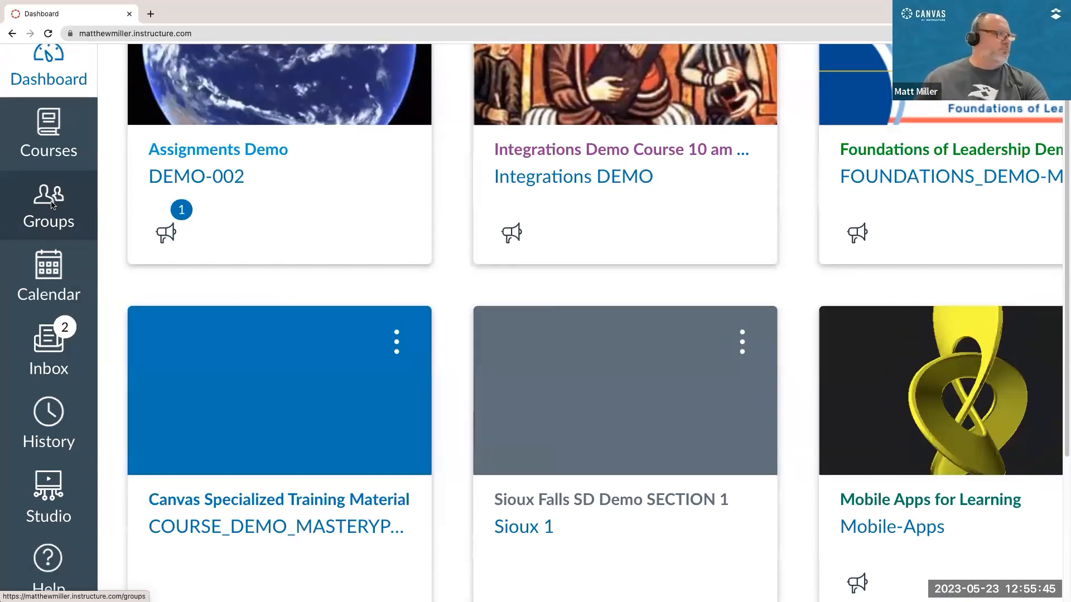
scroll(48, 204, "up", 3)
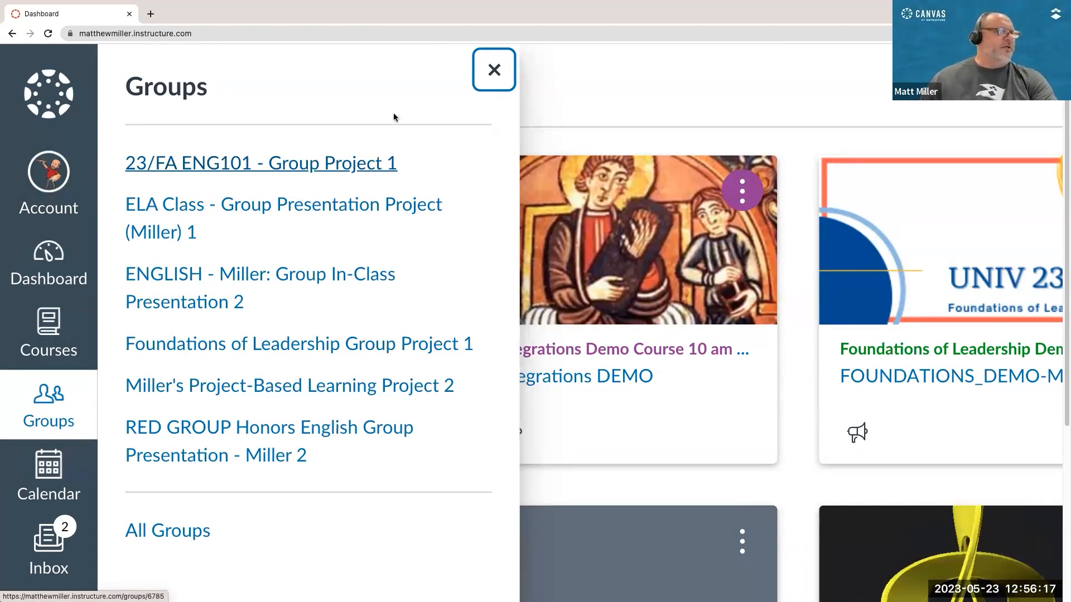
left_click(494, 71)
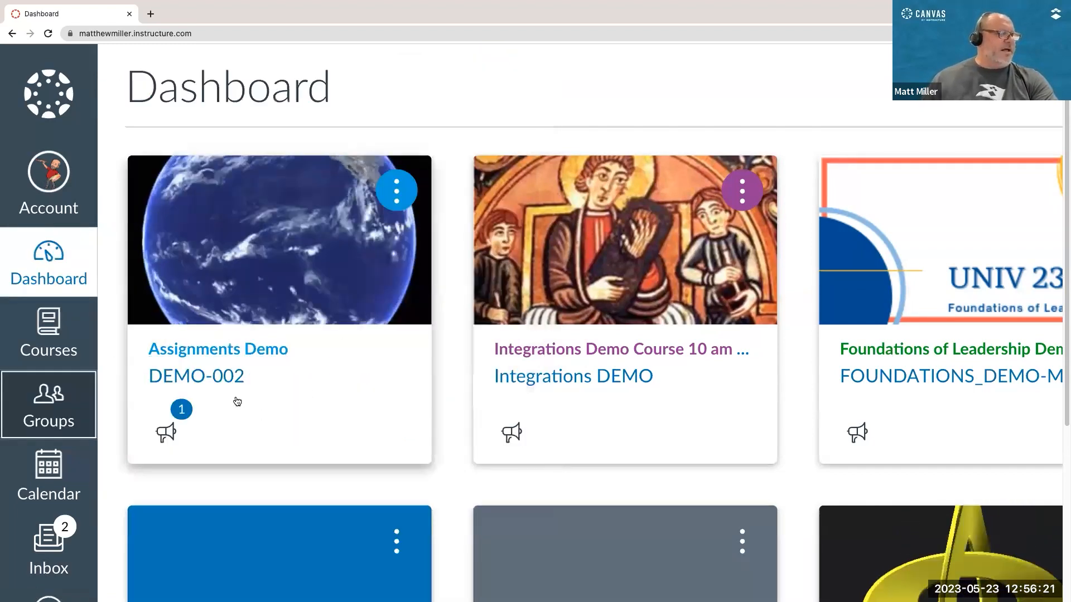
Step: Open the list of groups among the people of the Assignments Demo course
left_click(218, 357)
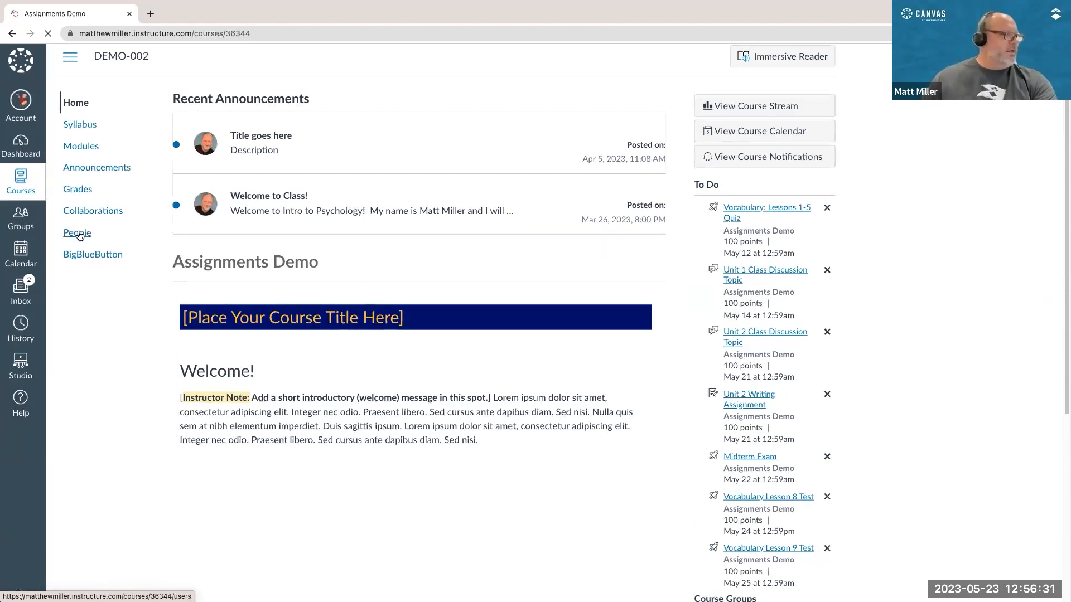
left_click(78, 232)
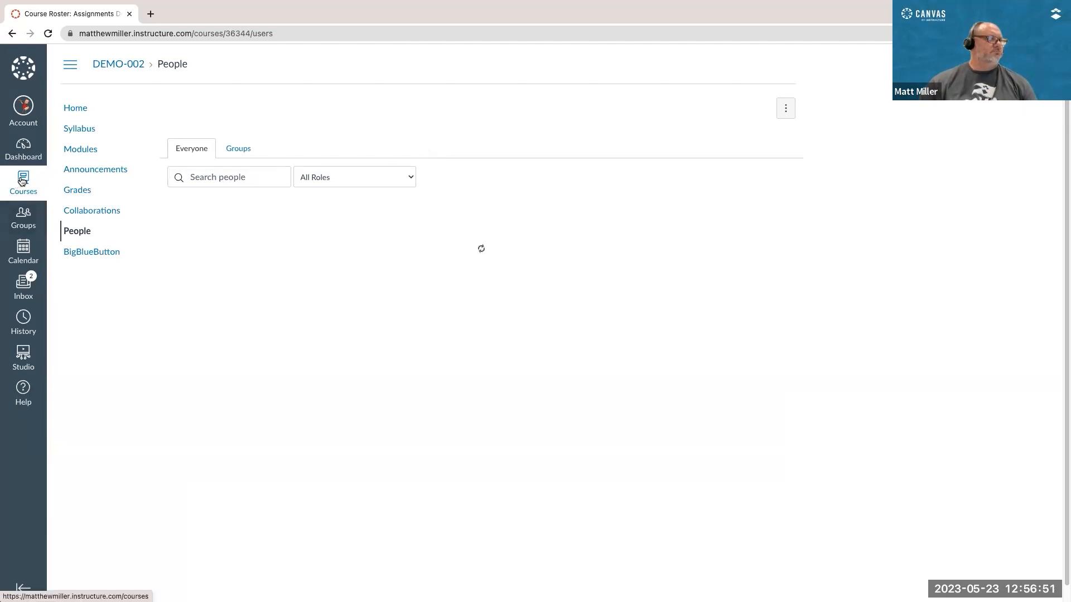
left_click(236, 149)
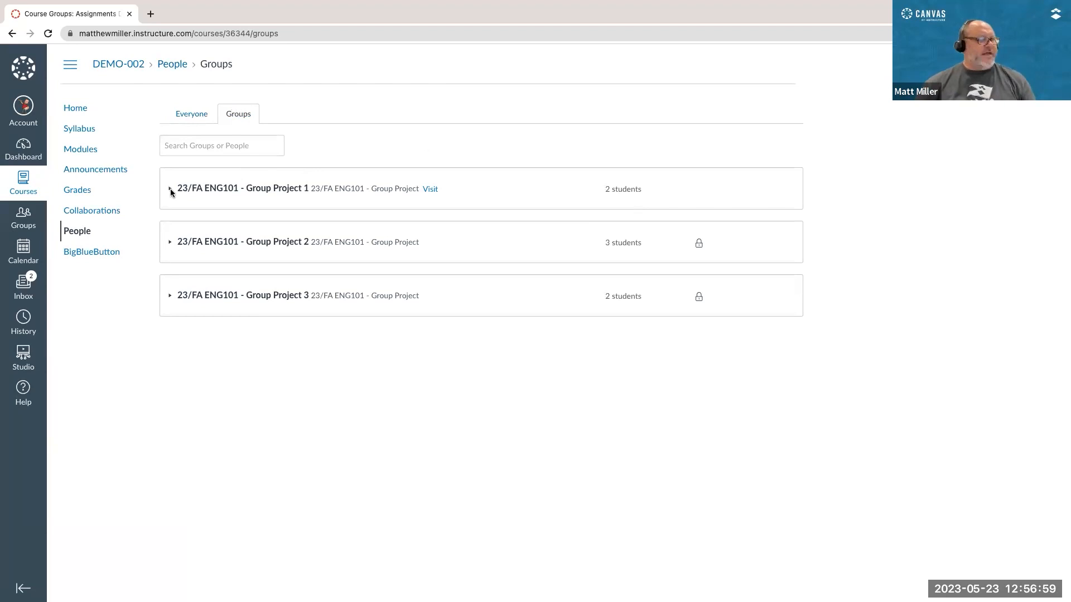
Step: Expand all three 23/FA ENG101 - Group Project groups and examine their members, locks and visit link as the student
scroll(232, 215, "up", 5)
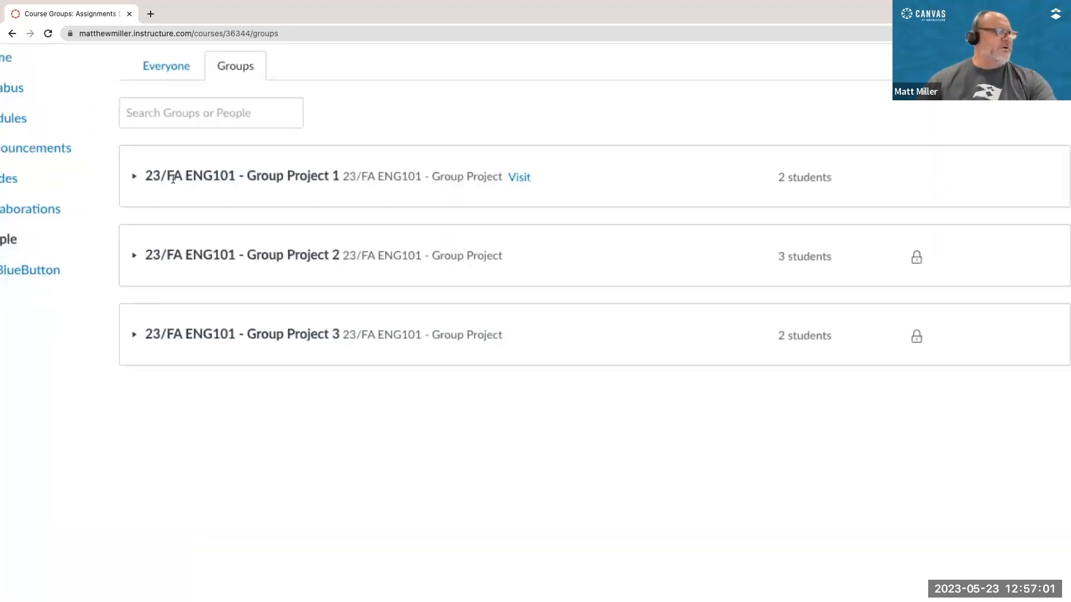
left_click(129, 270)
left_click(132, 384)
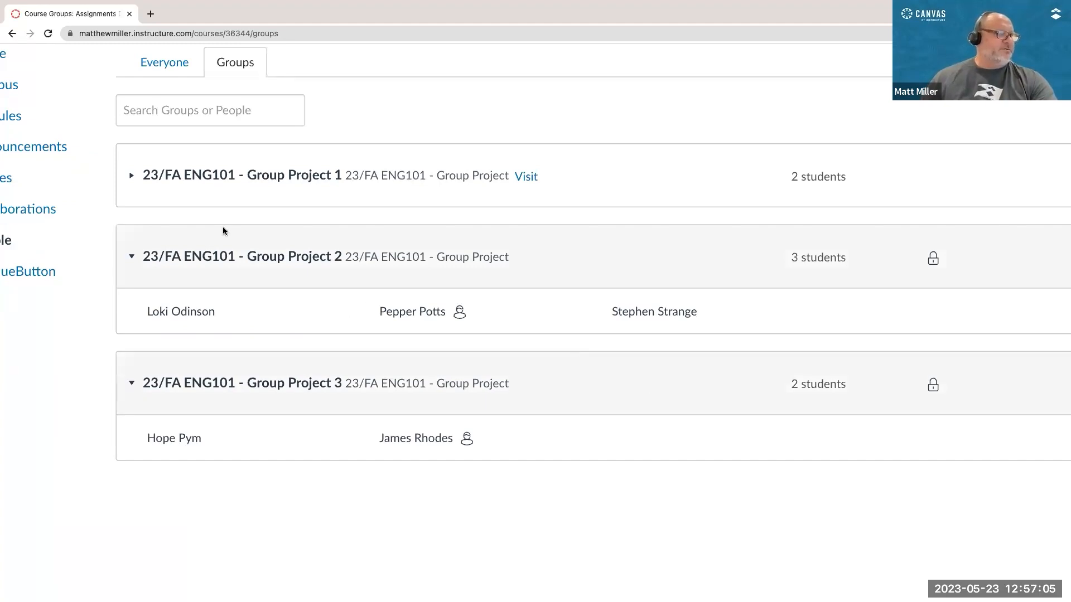
left_click(133, 176)
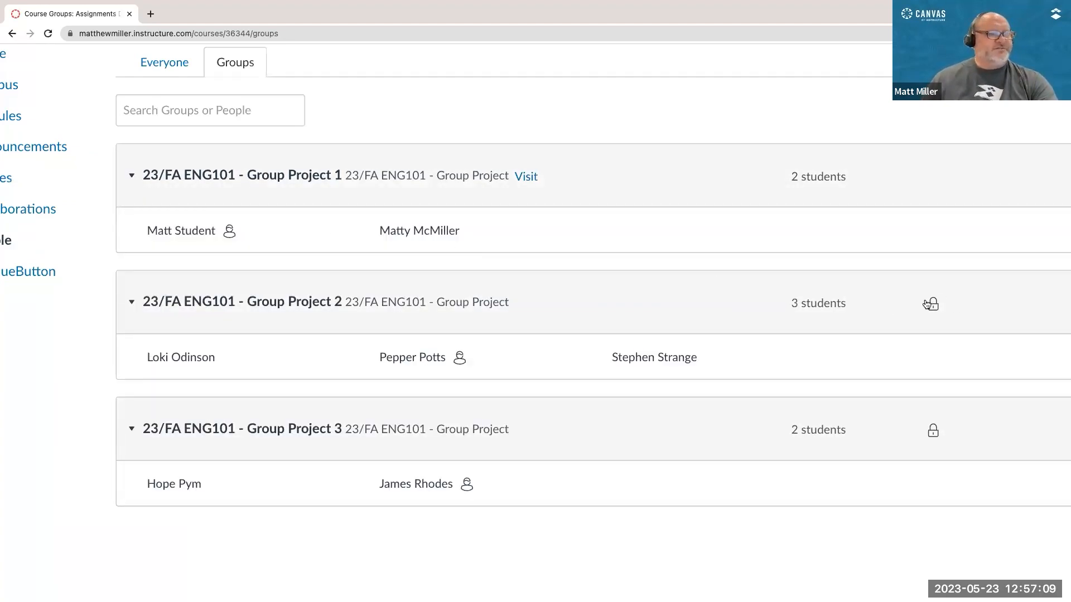
mouse_move(933, 306)
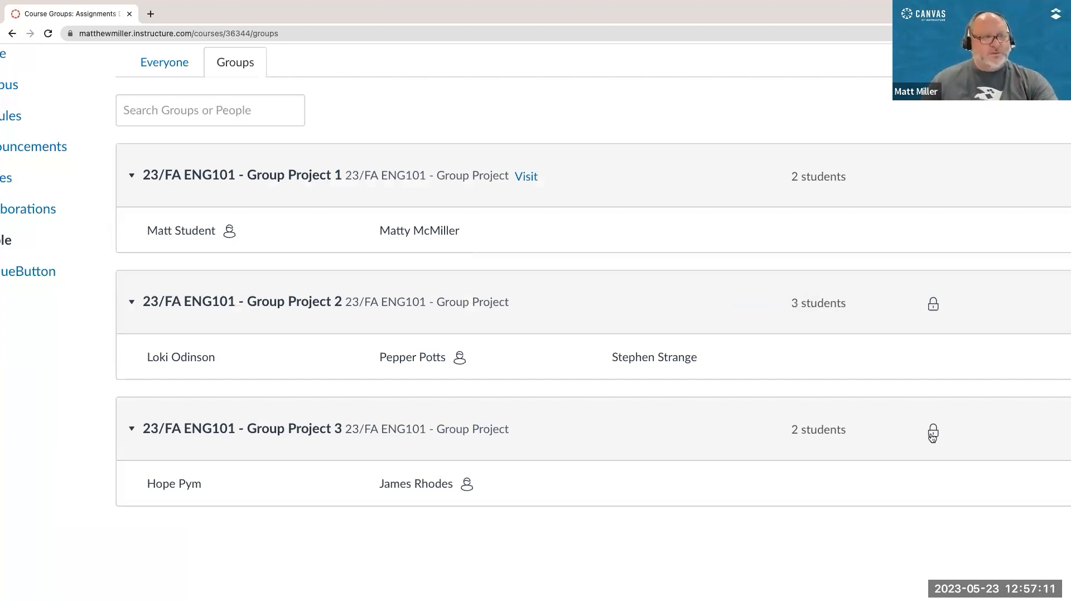
mouse_move(933, 436)
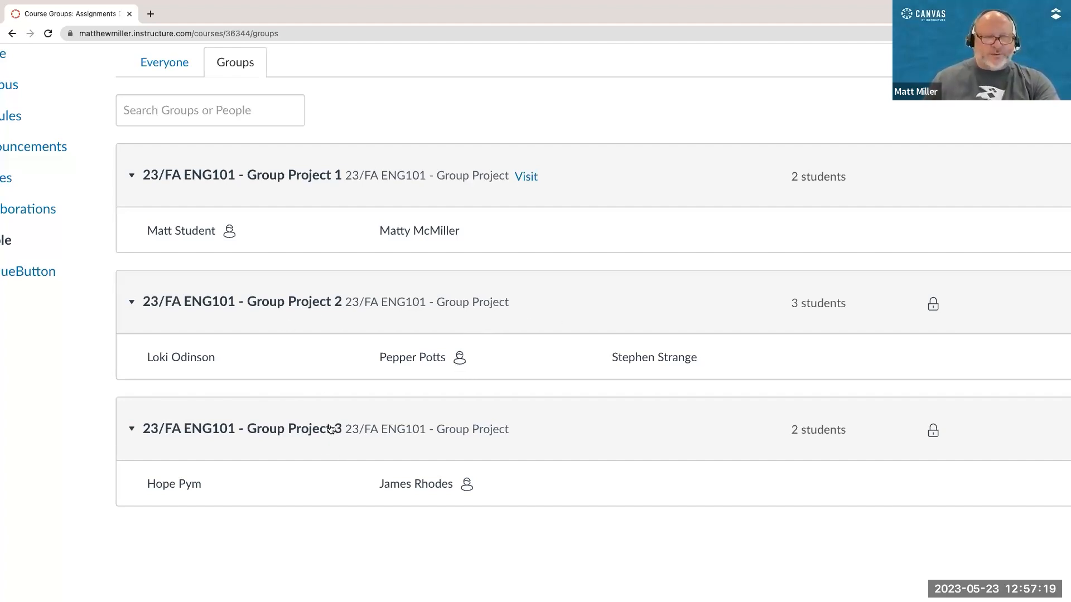
scroll(330, 429, "left", 1)
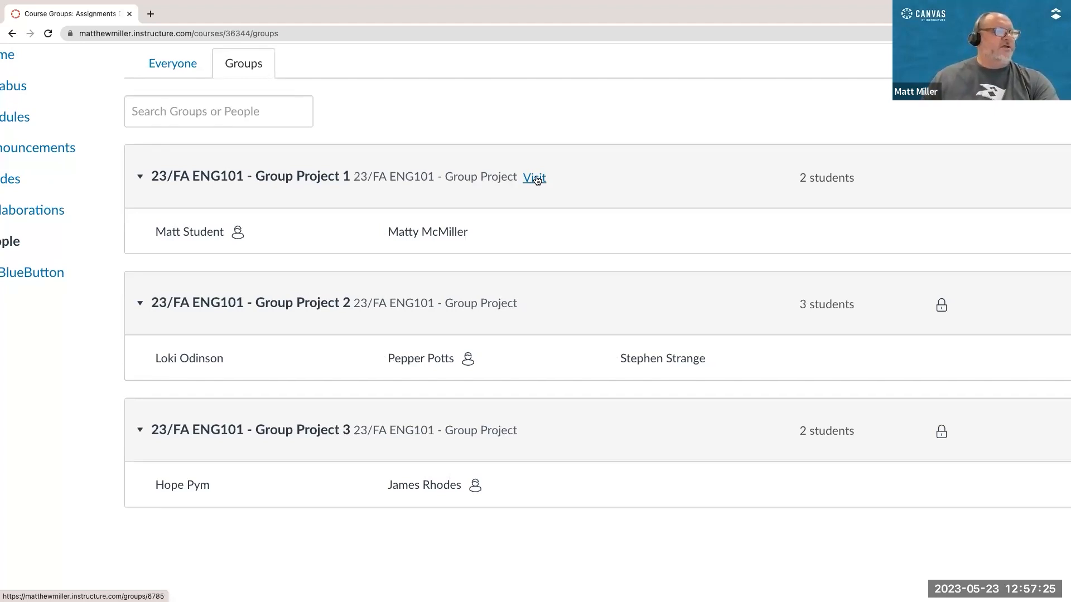
Step: Visit 23/FA ENG101 - Group Project 1 and look through its home page, pages, discussions, files and BigBlueButton conferences
scroll(536, 181, "down", 5)
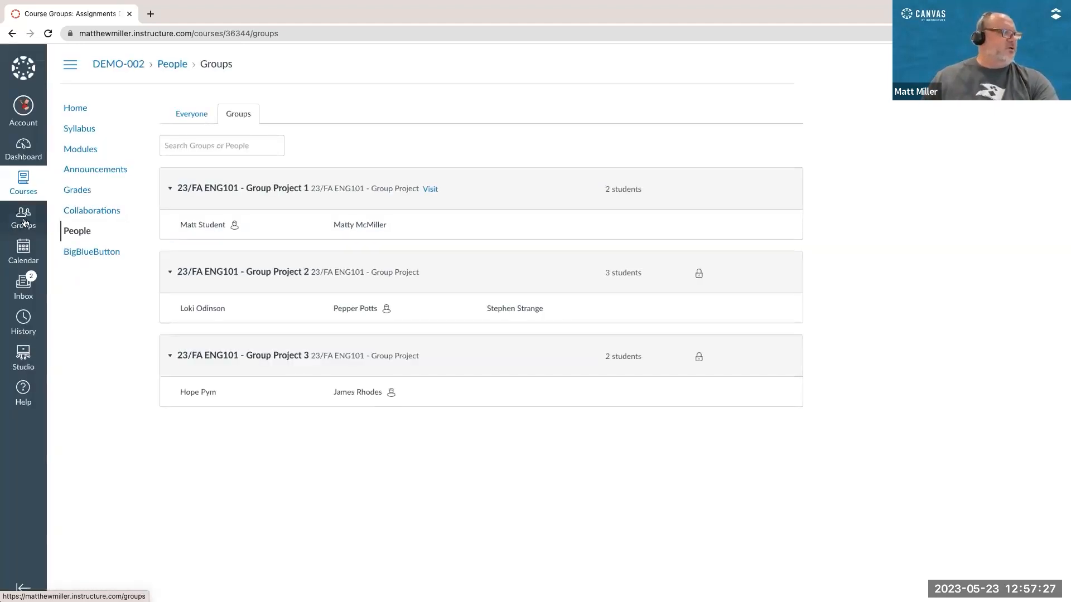
left_click(428, 191)
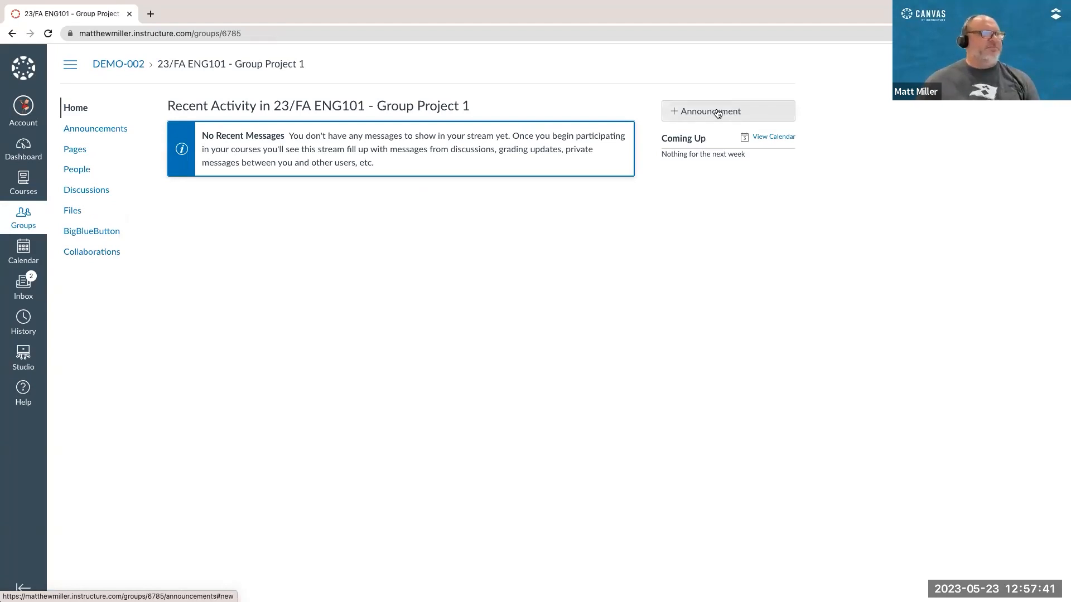
left_click(77, 154)
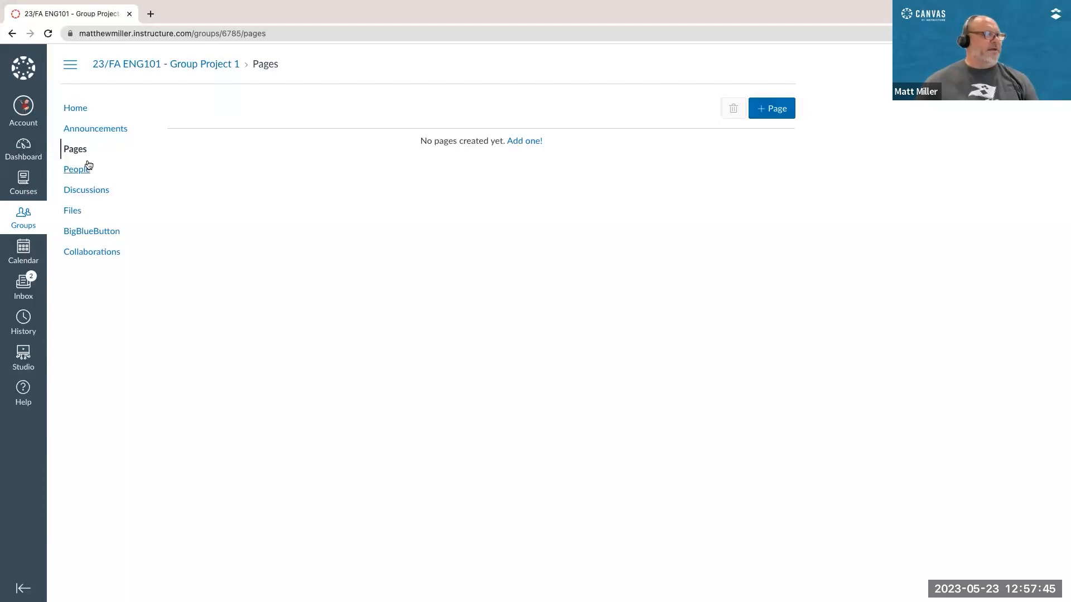
left_click(74, 191)
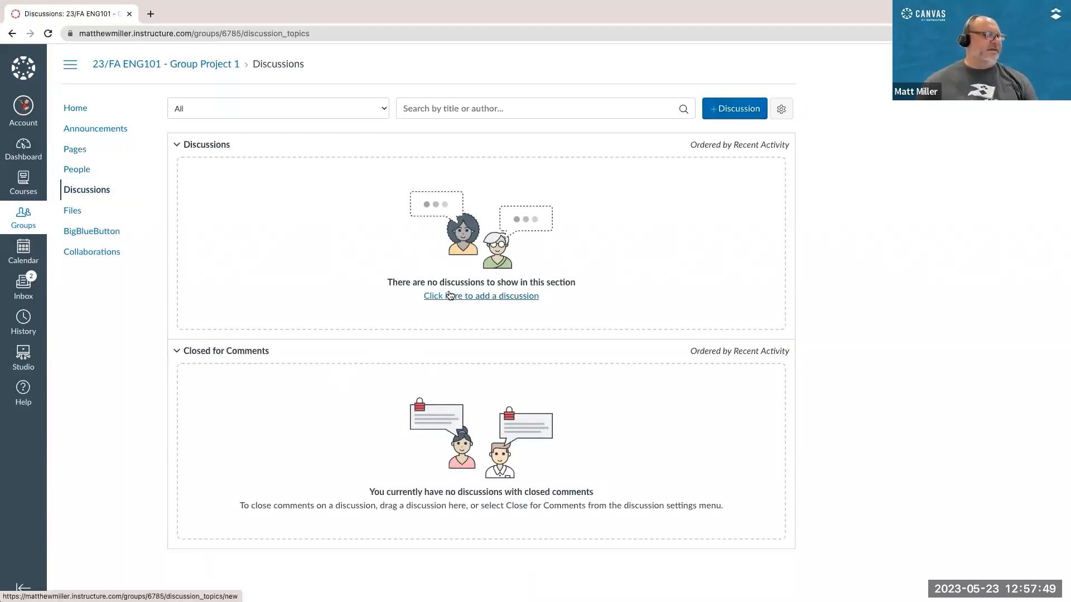
left_click(78, 214)
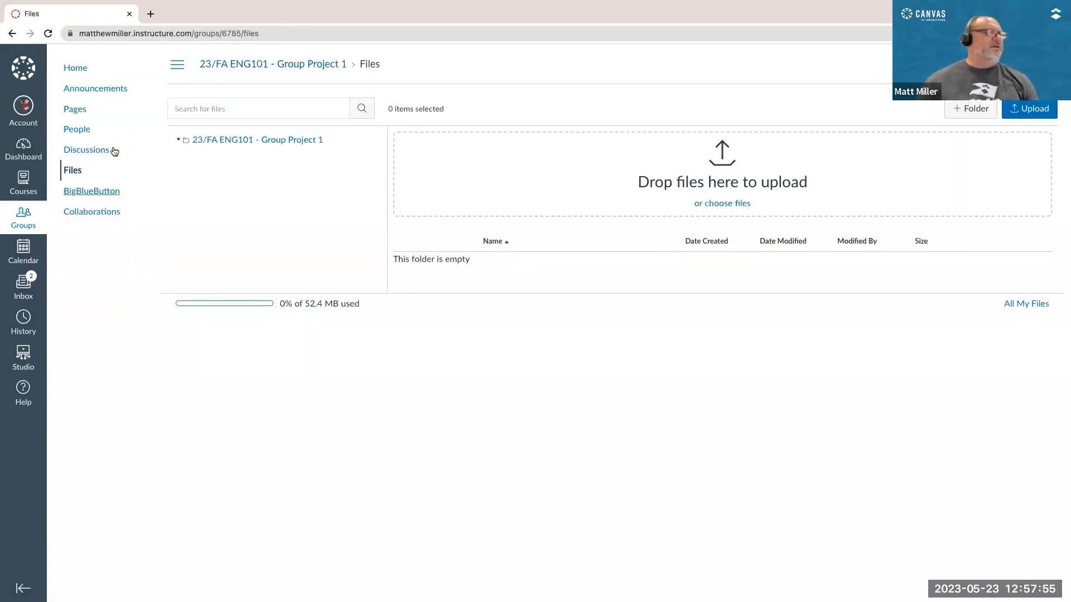
left_click(86, 195)
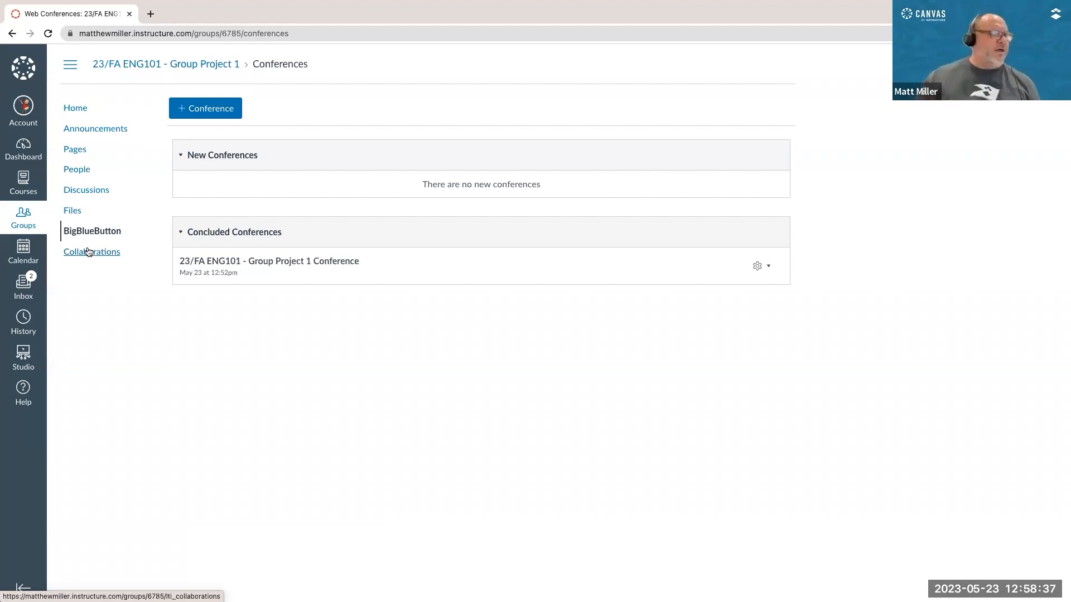
Step: Start a new Google Drive collaboration in the group's Collaborations area and set its kind to Document
left_click(86, 252)
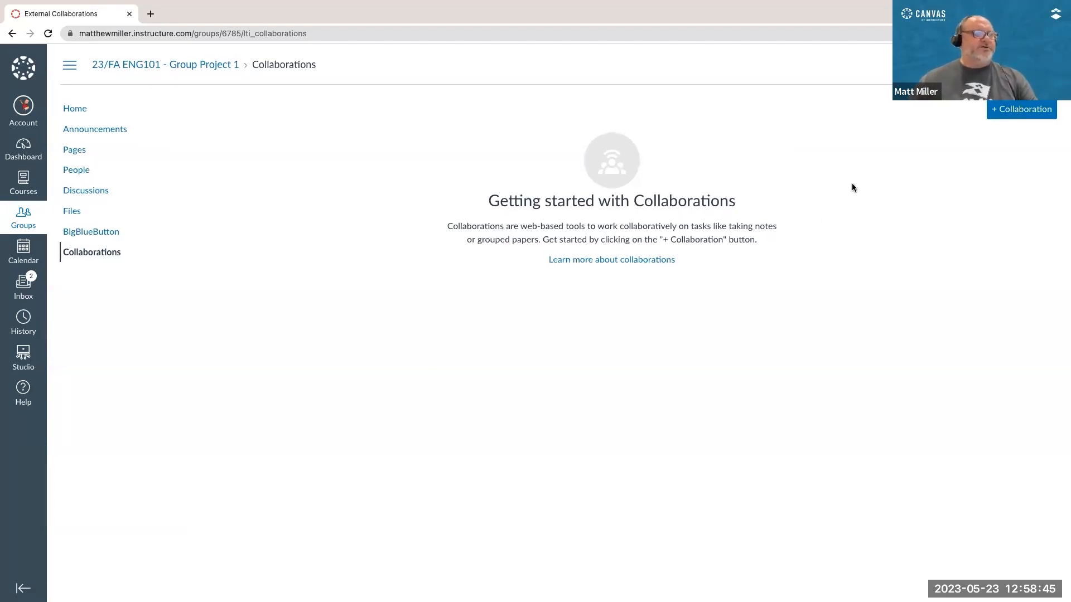
left_click(1009, 111)
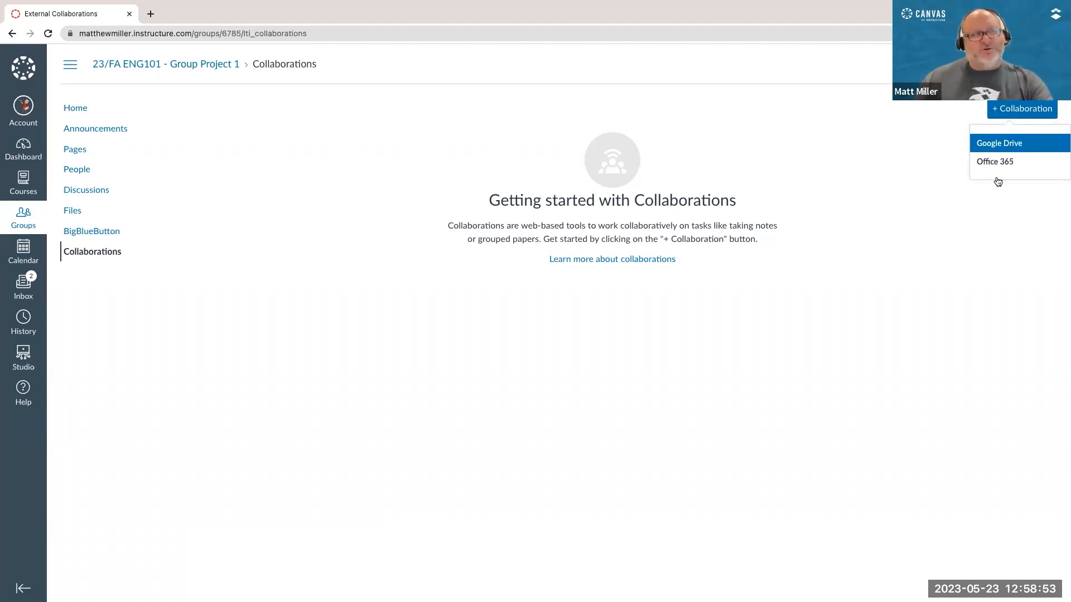
left_click(988, 144)
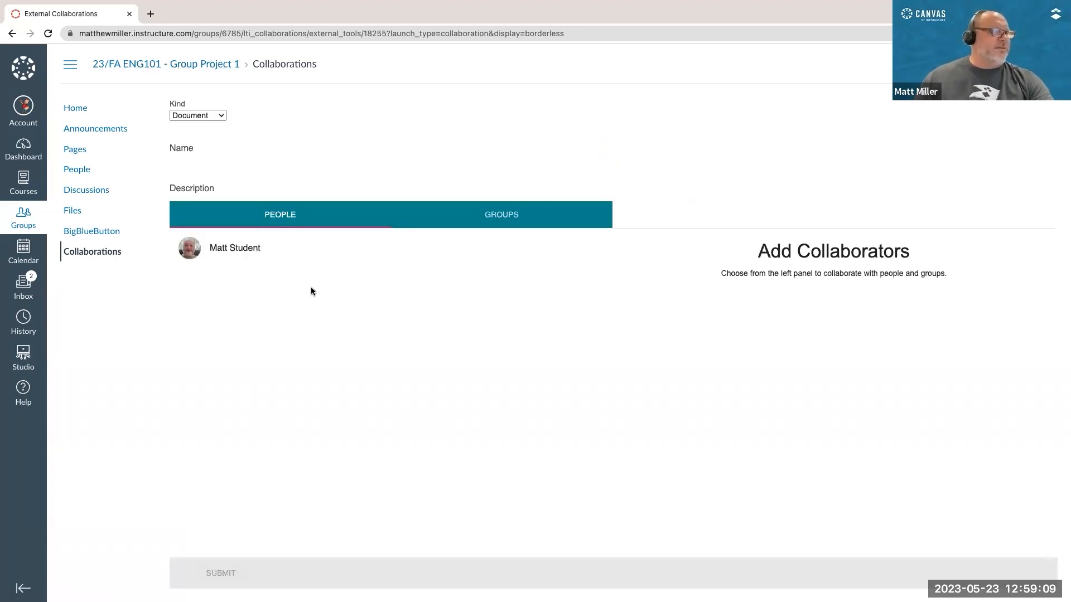
left_click(213, 114)
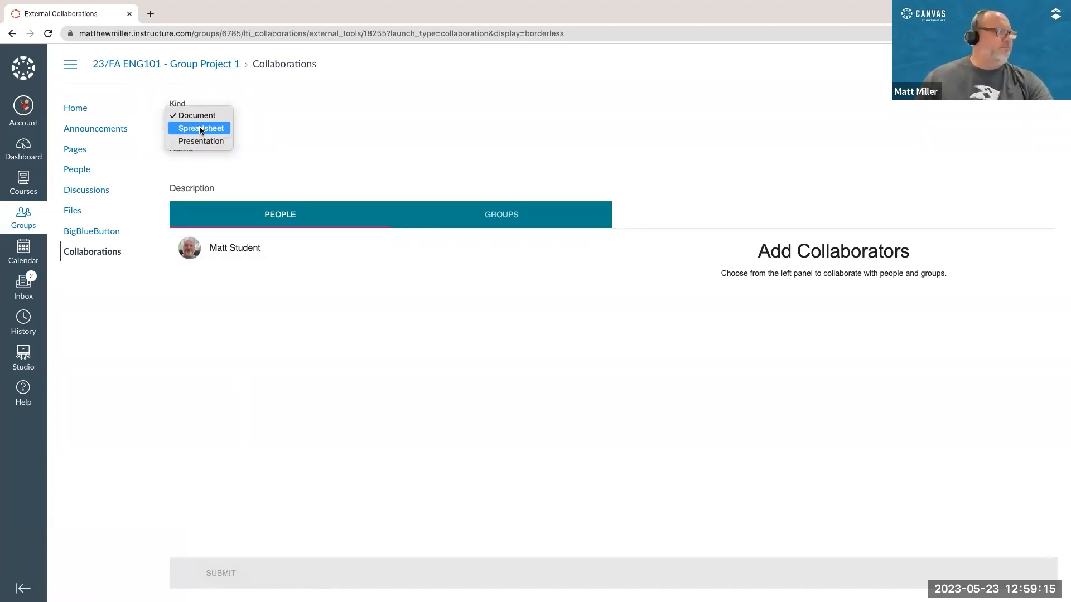
left_click(198, 118)
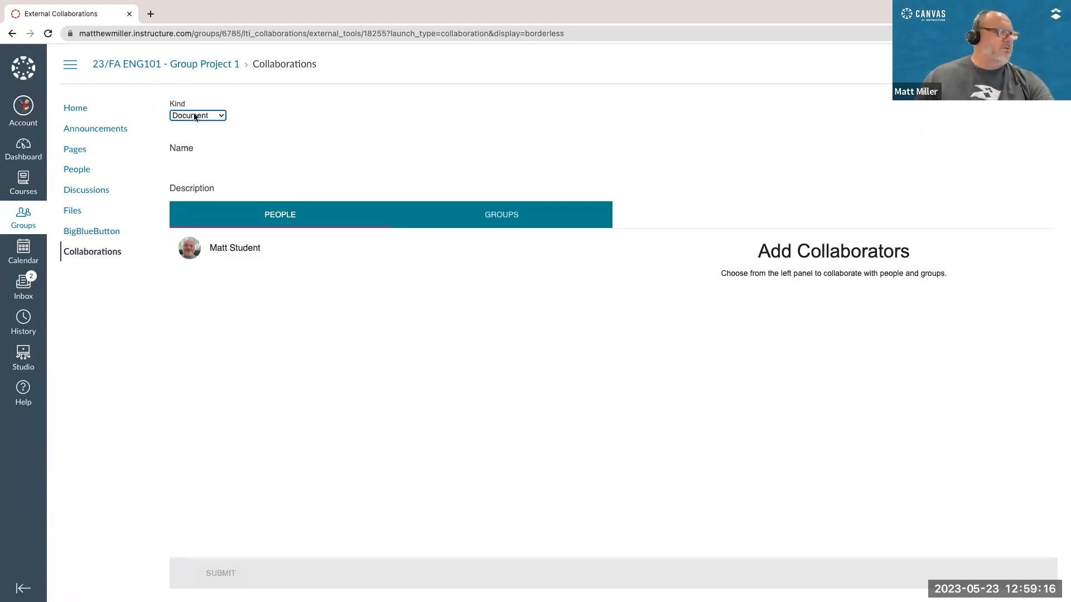
Step: Name the collaboration "ENG101 Group 1 Project Assignment", add the listed group member as collaborator and submit it
left_click(209, 161)
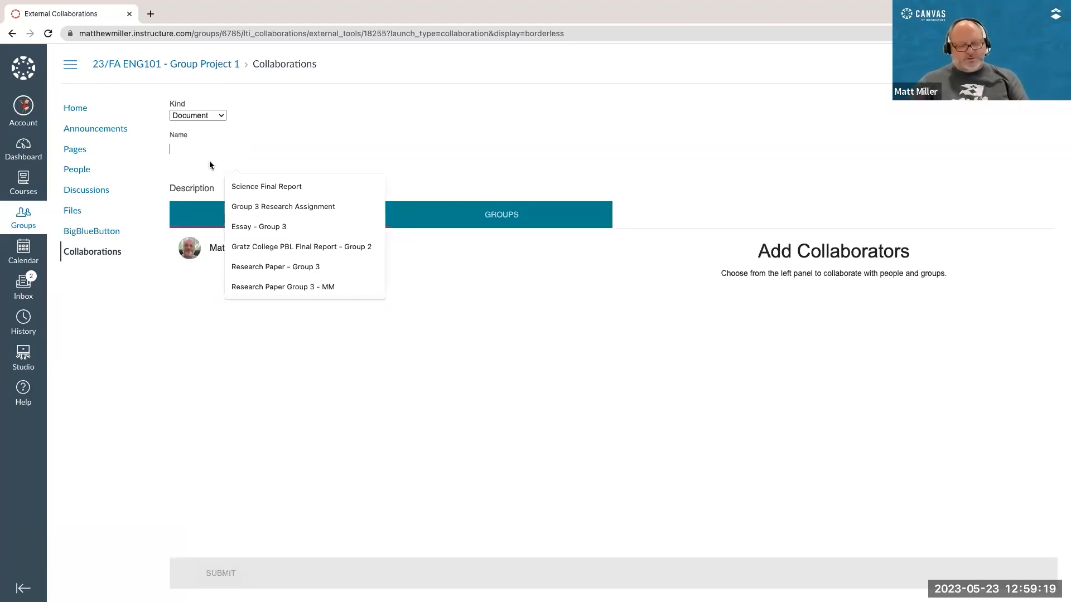
type("ENG101 Group 1 Project Assignment")
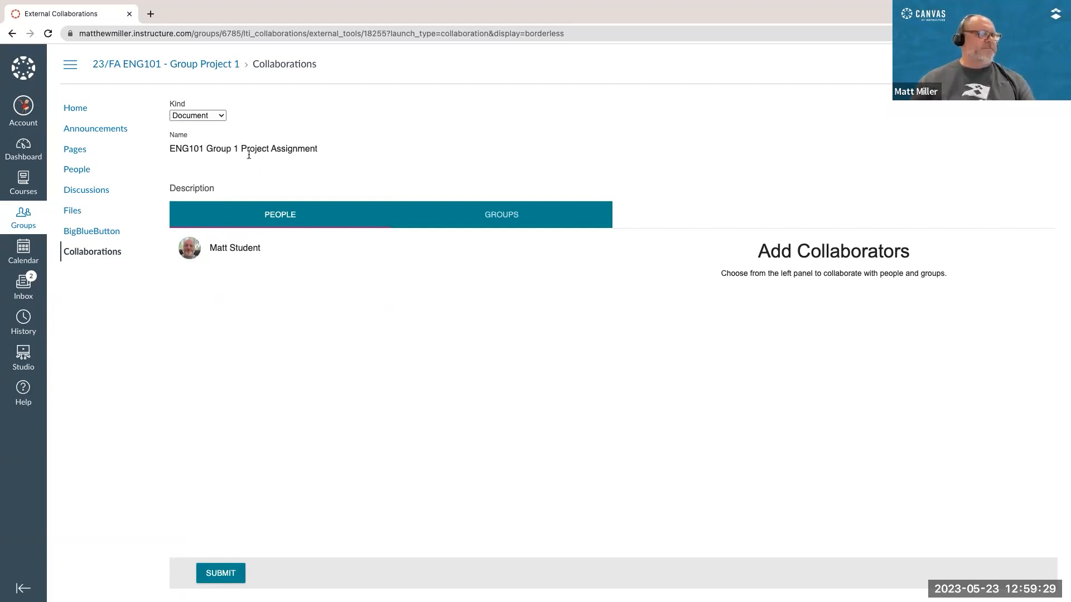
left_click(226, 250)
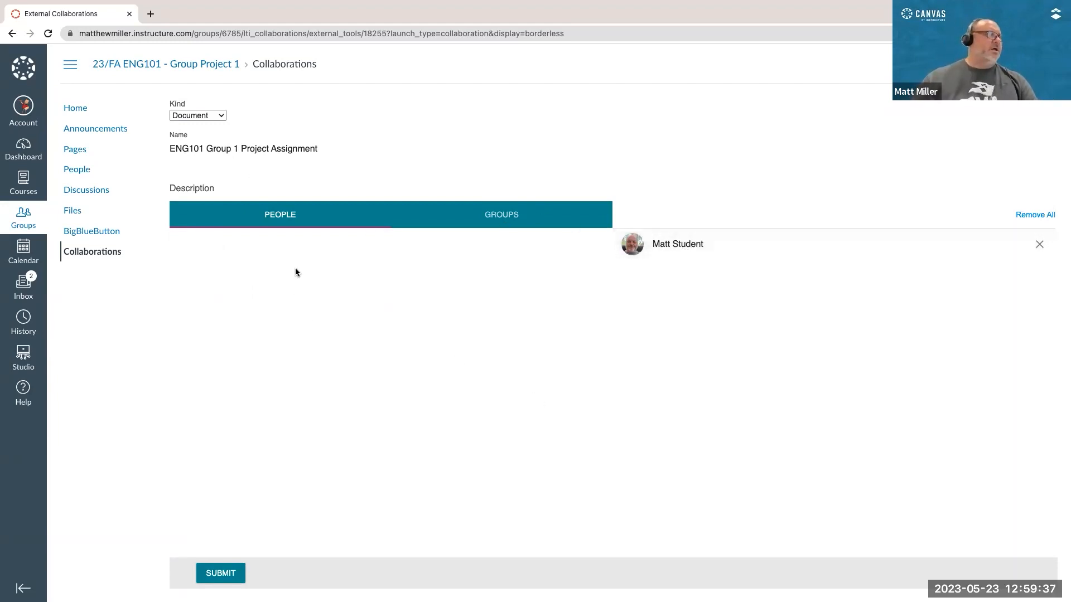
left_click(221, 573)
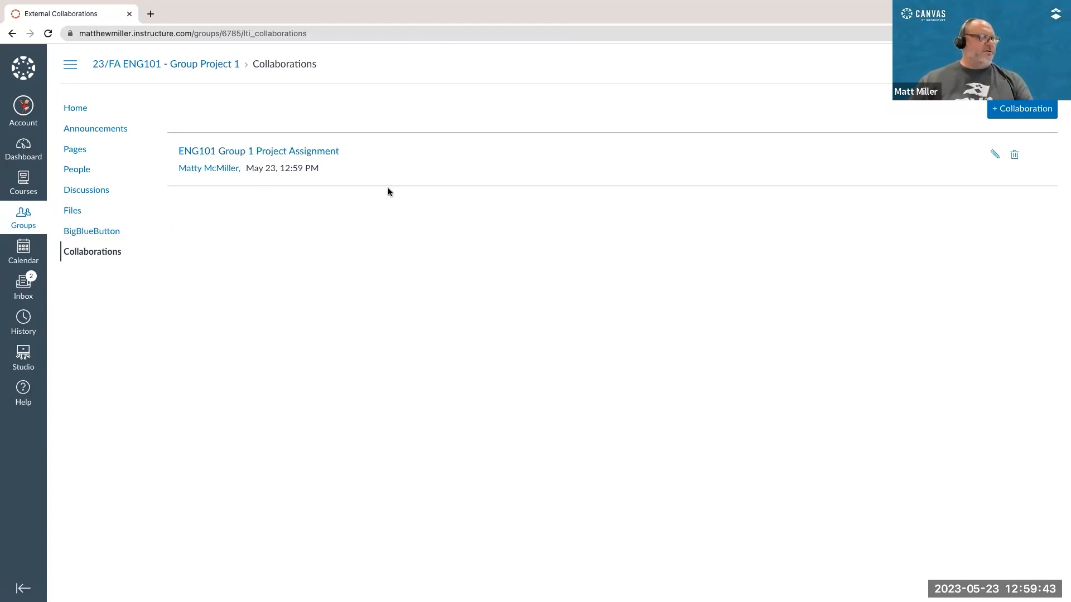
Step: Open the ENG101 Group 1 Project Assignment collaboration, requesting Google Drive authorization with the student's Google account, and switch to its document
left_click(249, 152)
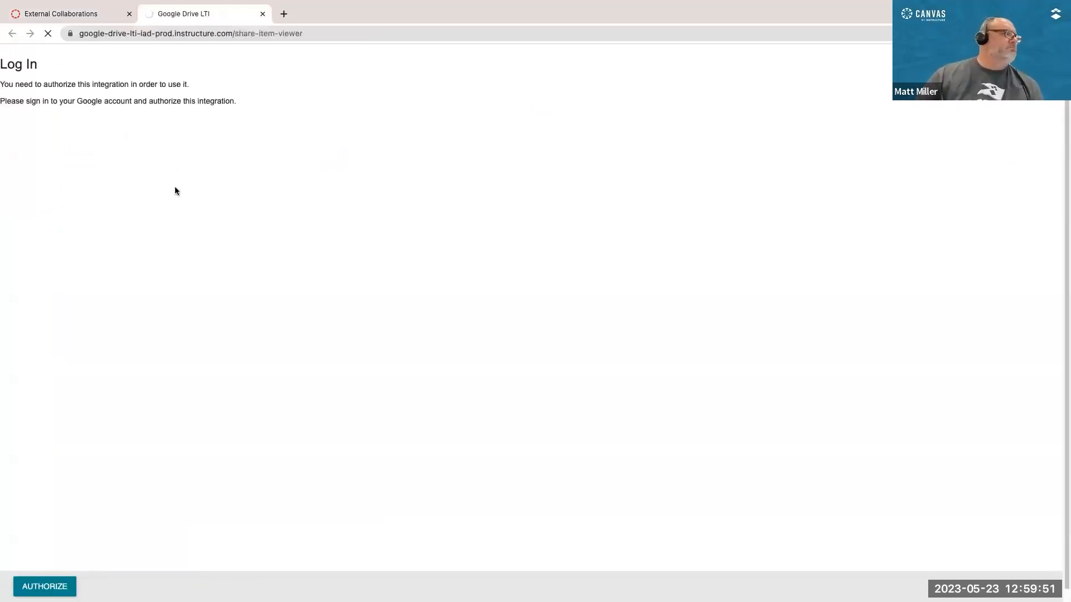
left_click(44, 586)
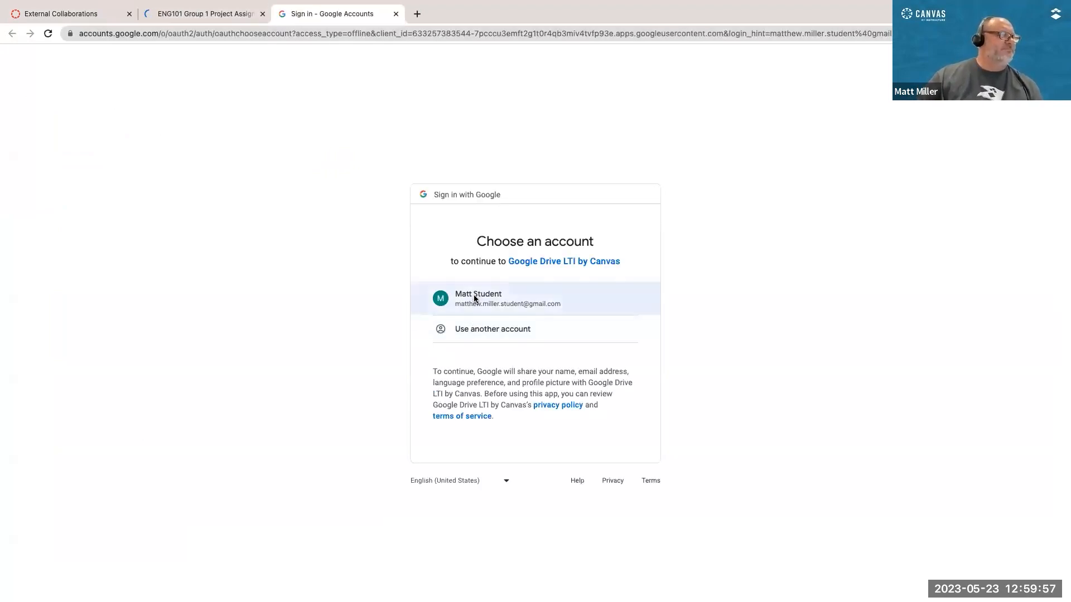
left_click(473, 300)
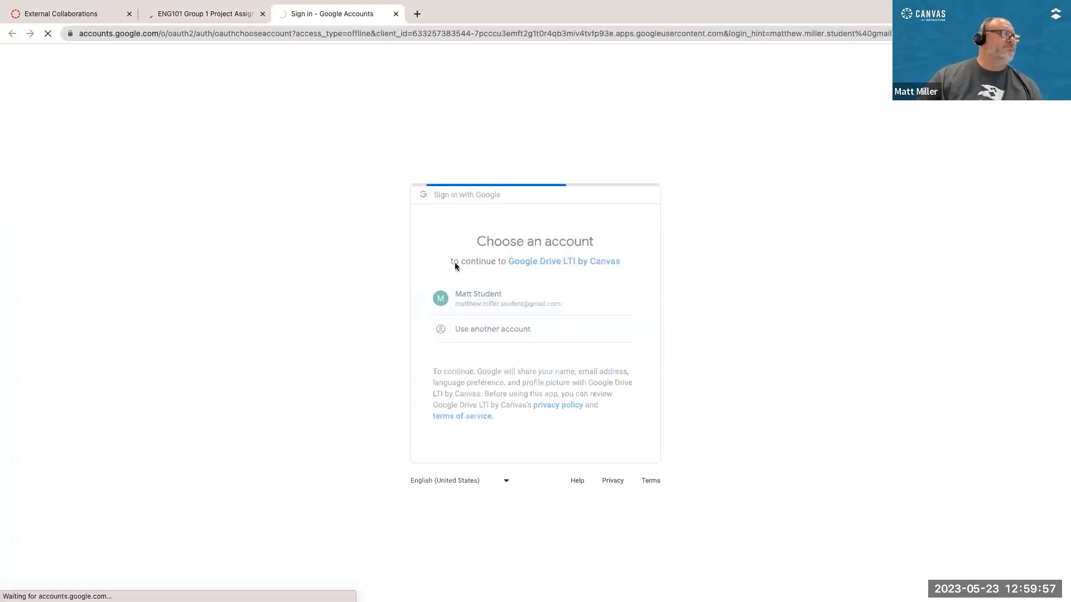
left_click(202, 13)
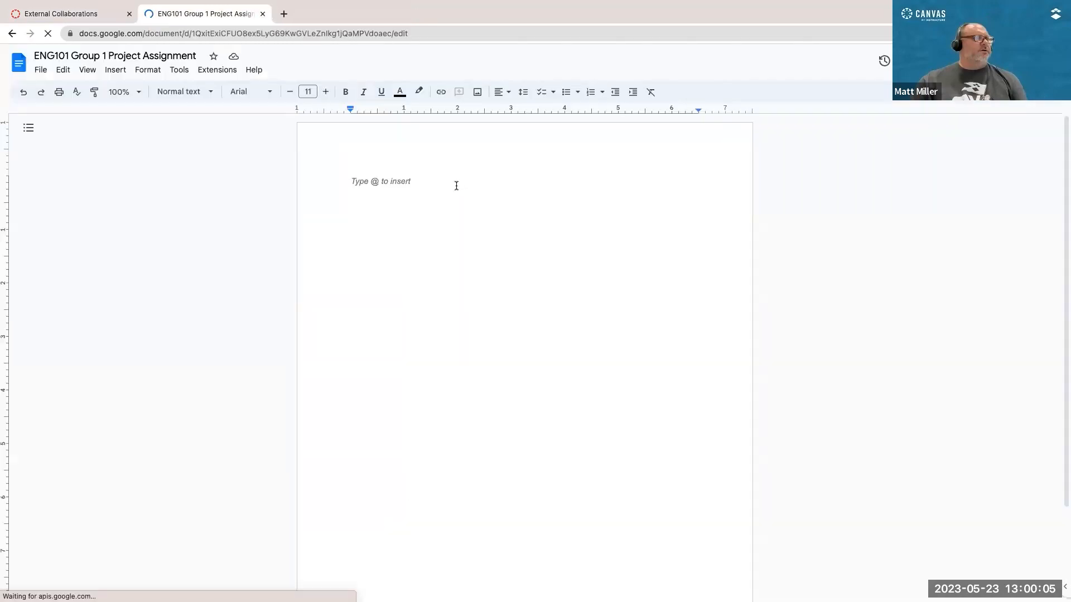
Step: Enter the line "Group 1 Project Assignment" in the shared Google document and begin a new line below it
type("Group 1")
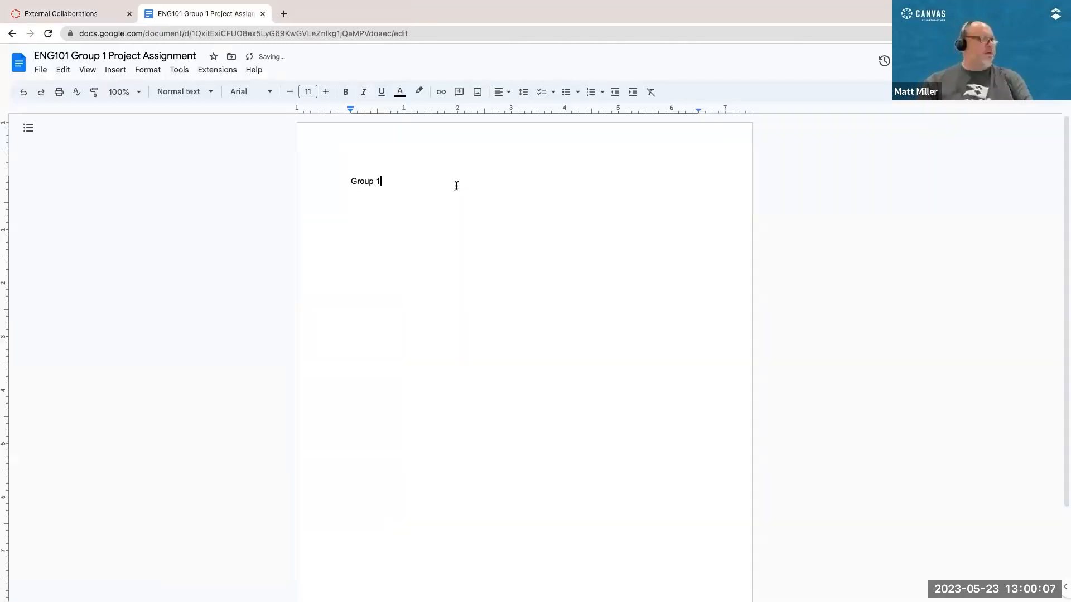
type(" Pr")
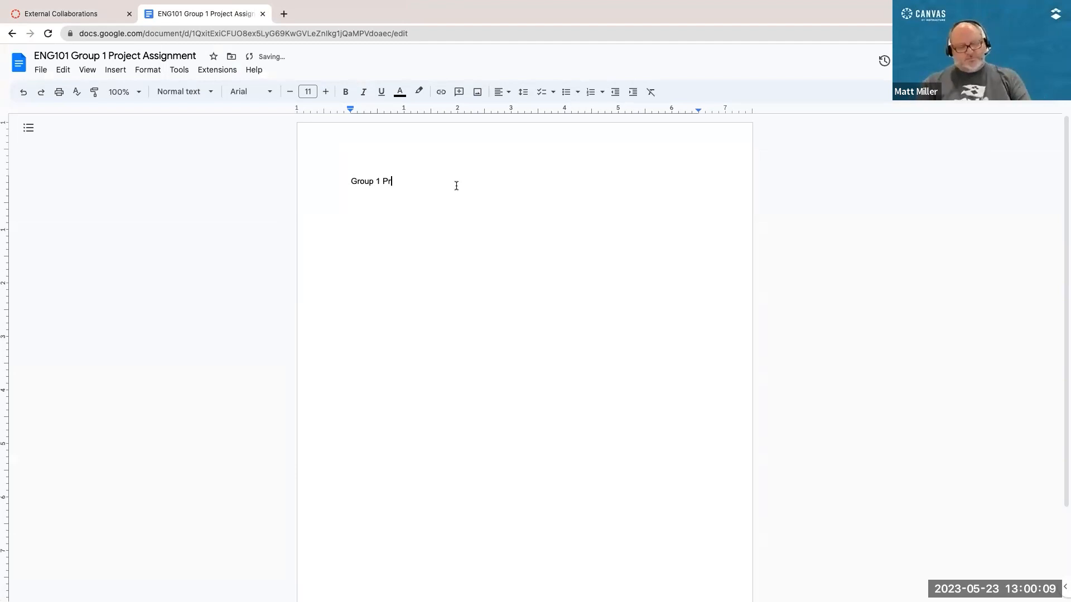
type("oject Assignment")
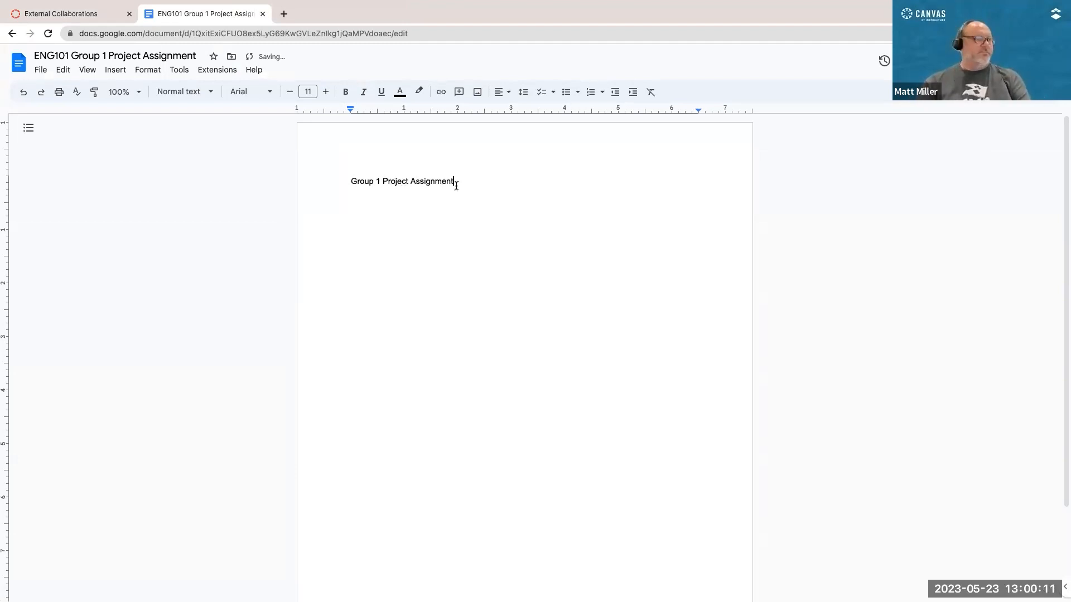
key("Return")
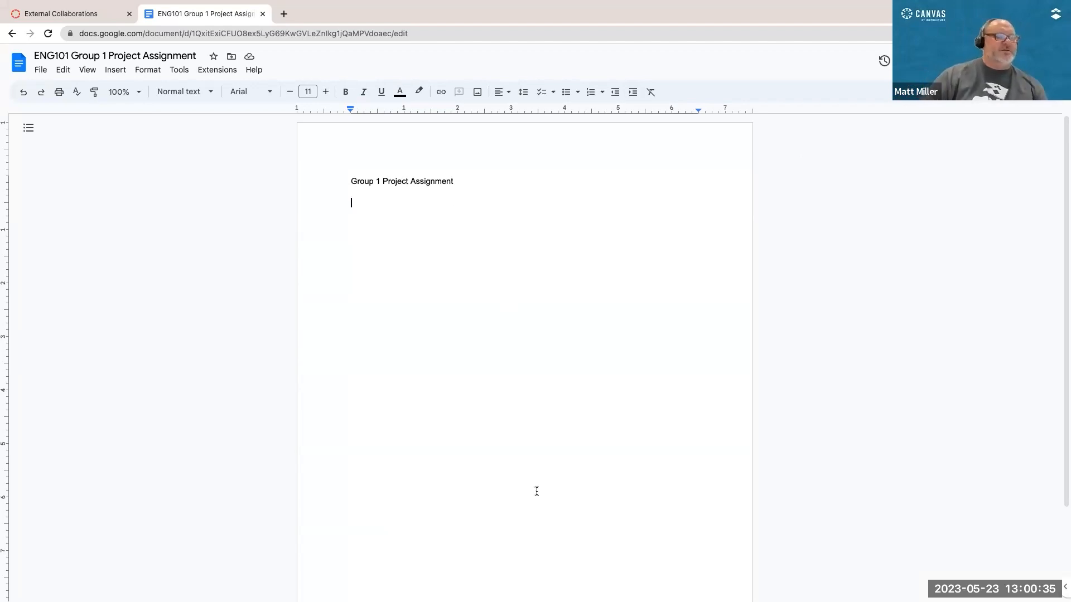
scroll(537, 503, "down", 2)
scroll(539, 505, "up", 2)
scroll(539, 504, "down", 1)
scroll(538, 504, "up", 1)
scroll(538, 504, "down", 2)
scroll(538, 504, "up", 2)
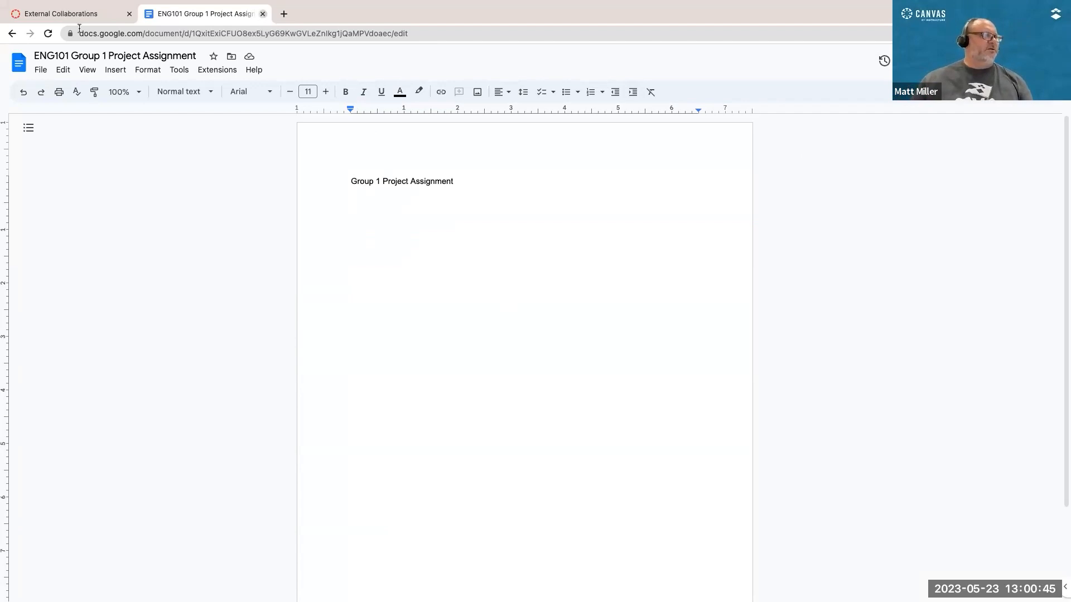
Step: Close the Google document and return to the group's Collaborations list by way of the group home page
left_click(262, 13)
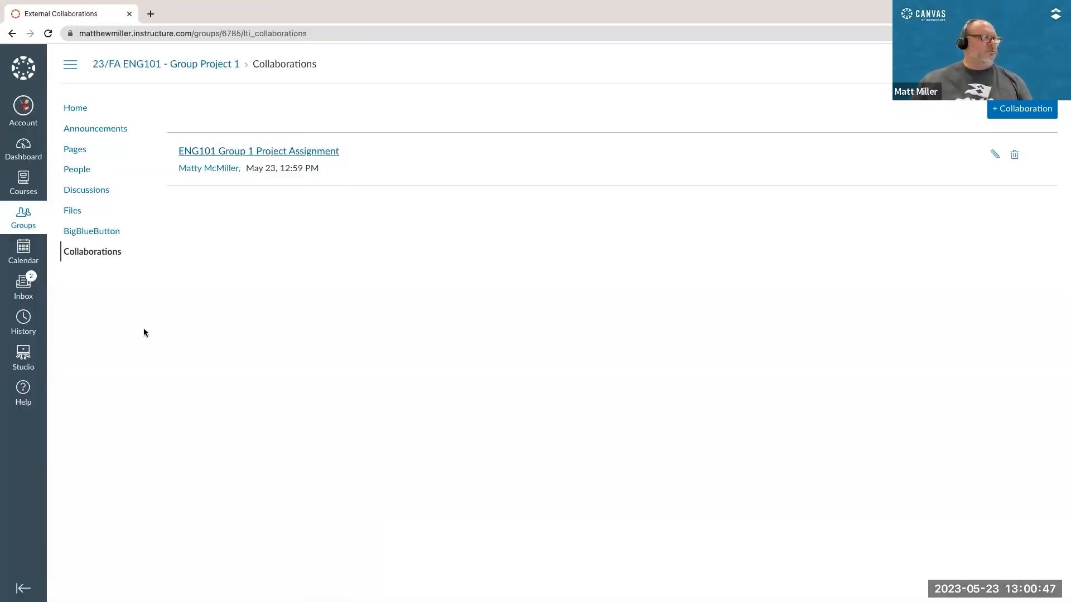
left_click(223, 66)
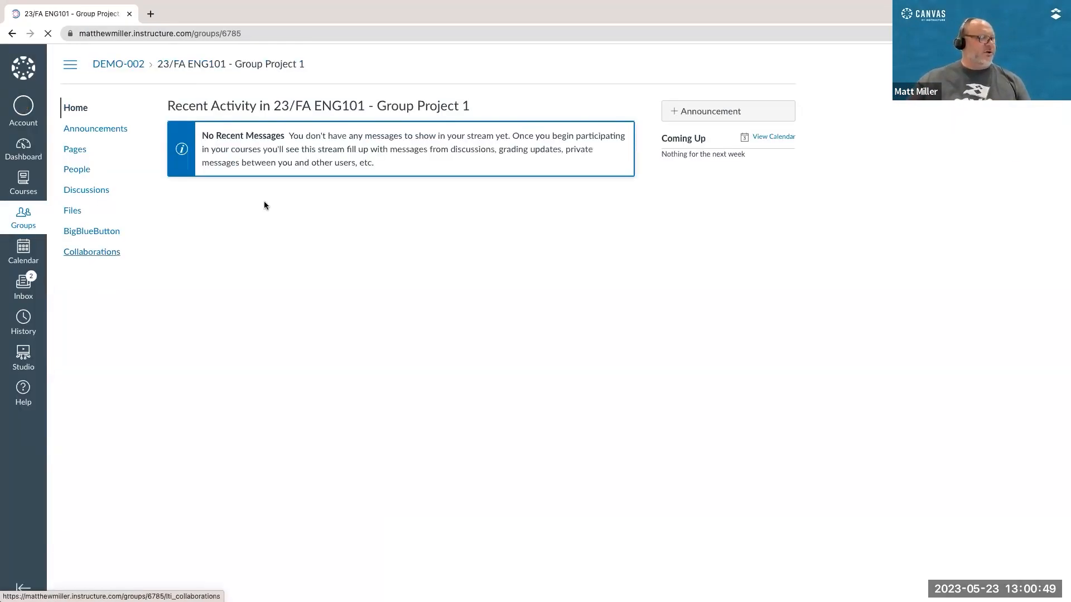
left_click(88, 254)
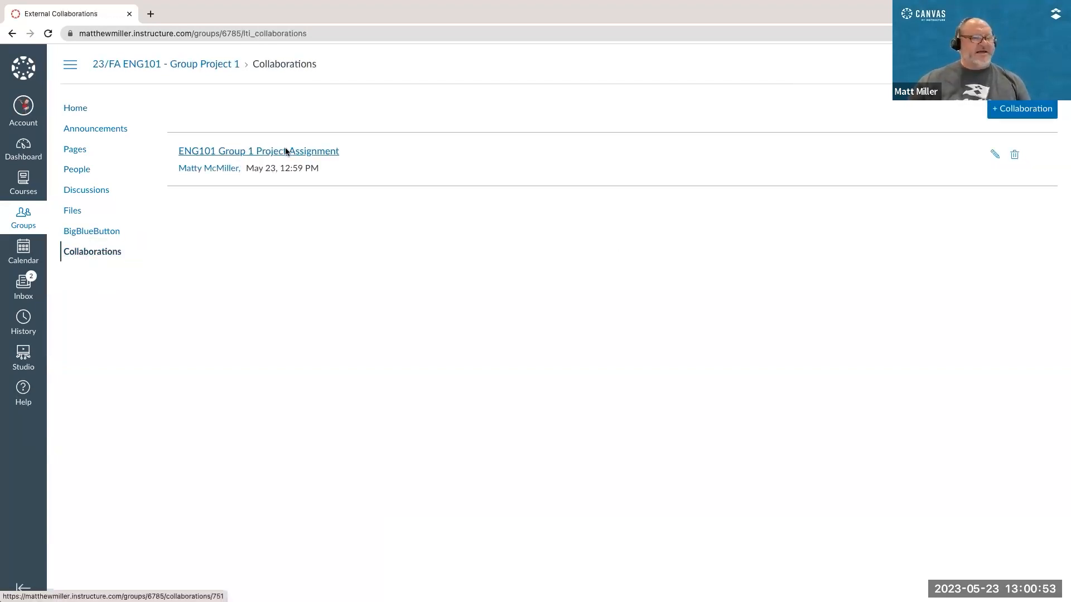
Step: Reopen the ENG101 Group 1 Project Assignment document from the collaborations list and place the cursor below its heading line
left_click(286, 151)
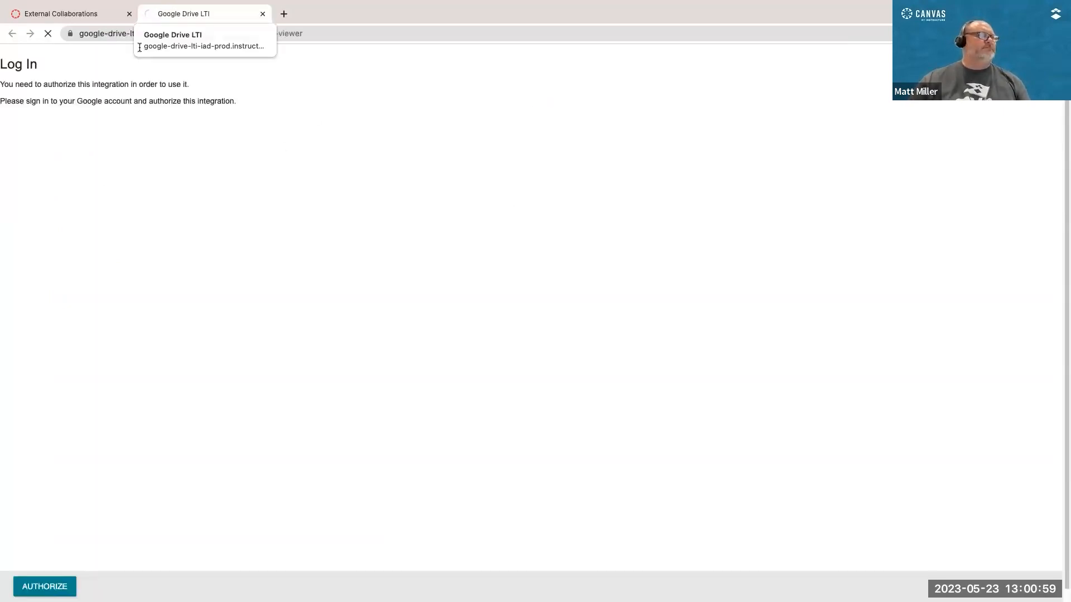
left_click(35, 585)
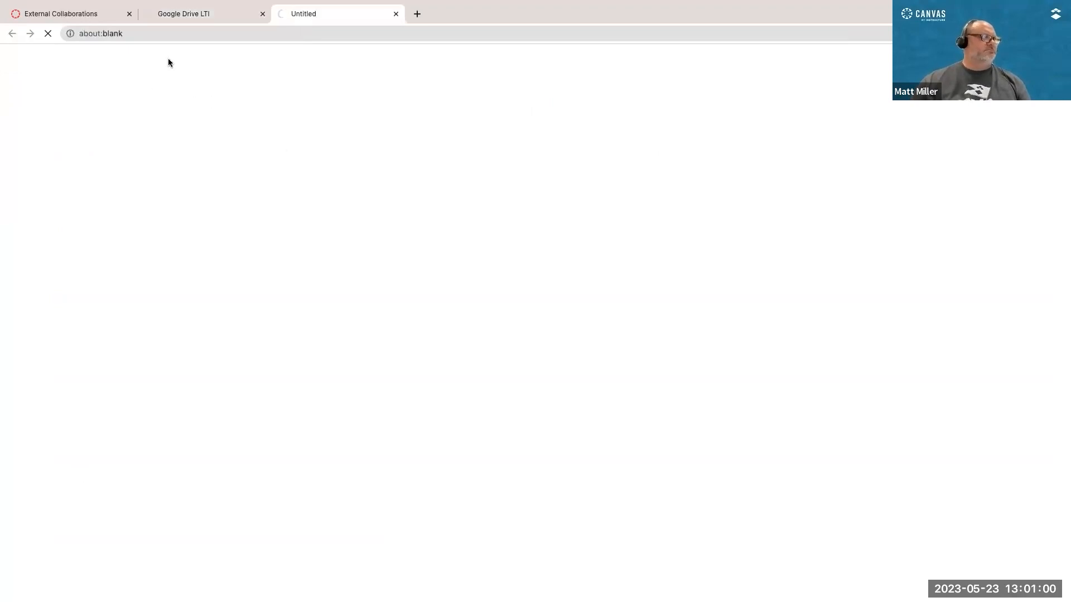
left_click(188, 12)
left_click(360, 13)
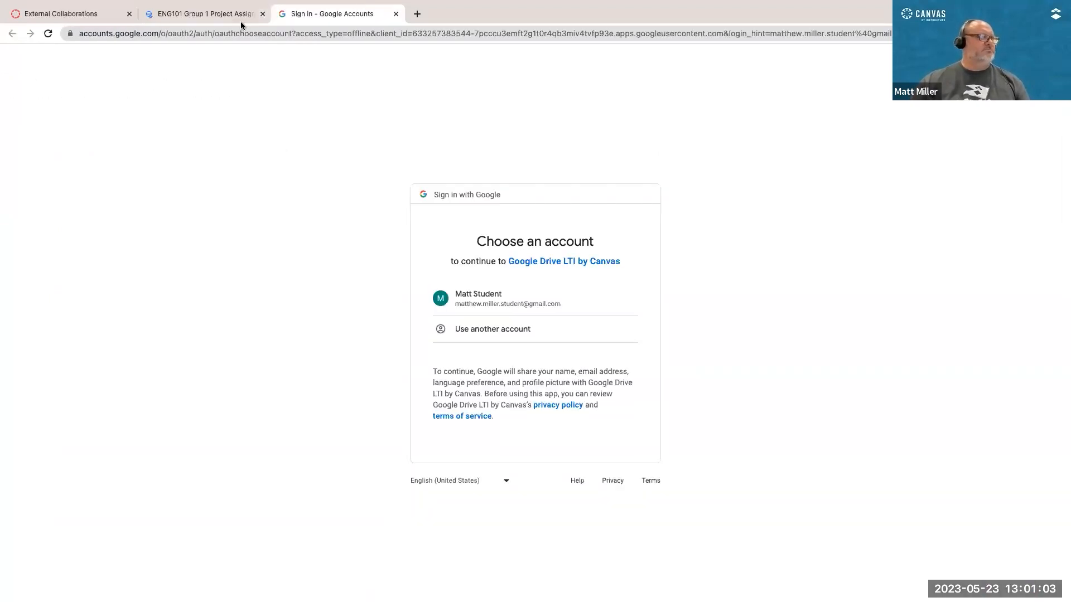
left_click(220, 13)
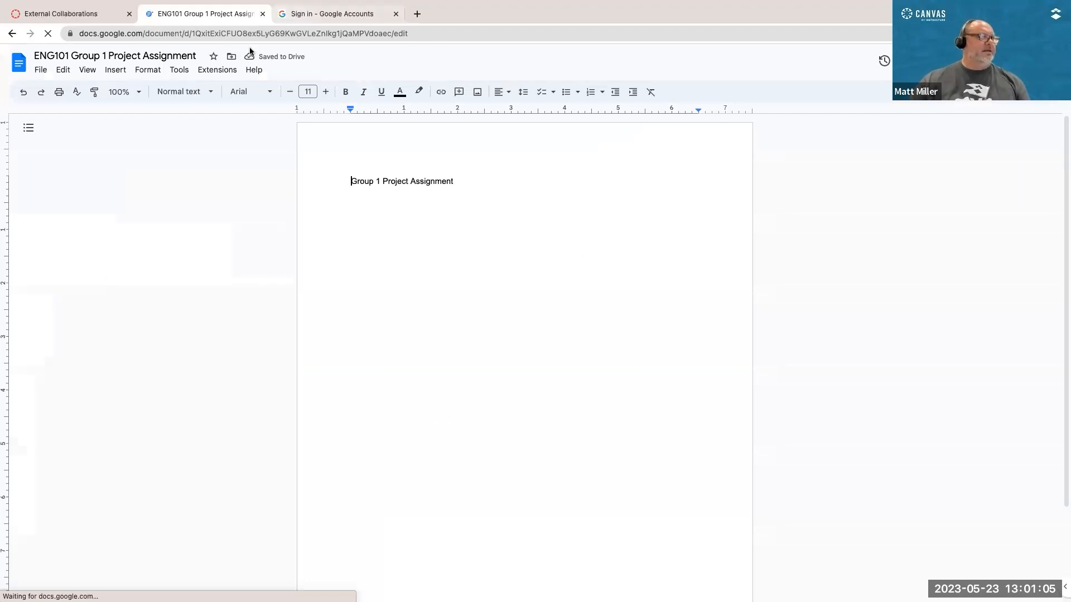
left_click(461, 233)
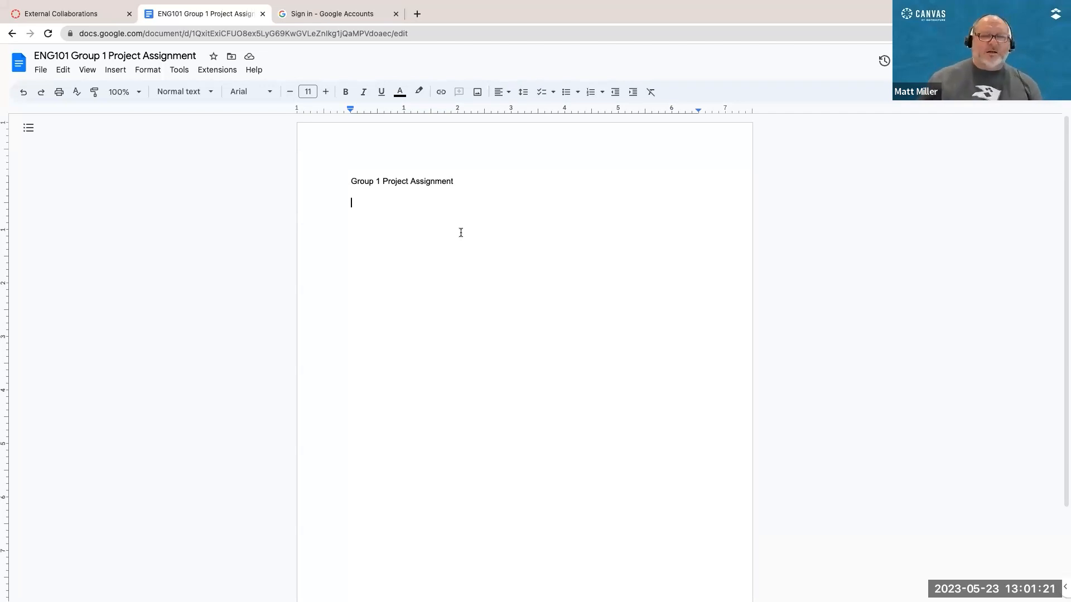
scroll(461, 233, "down", 1)
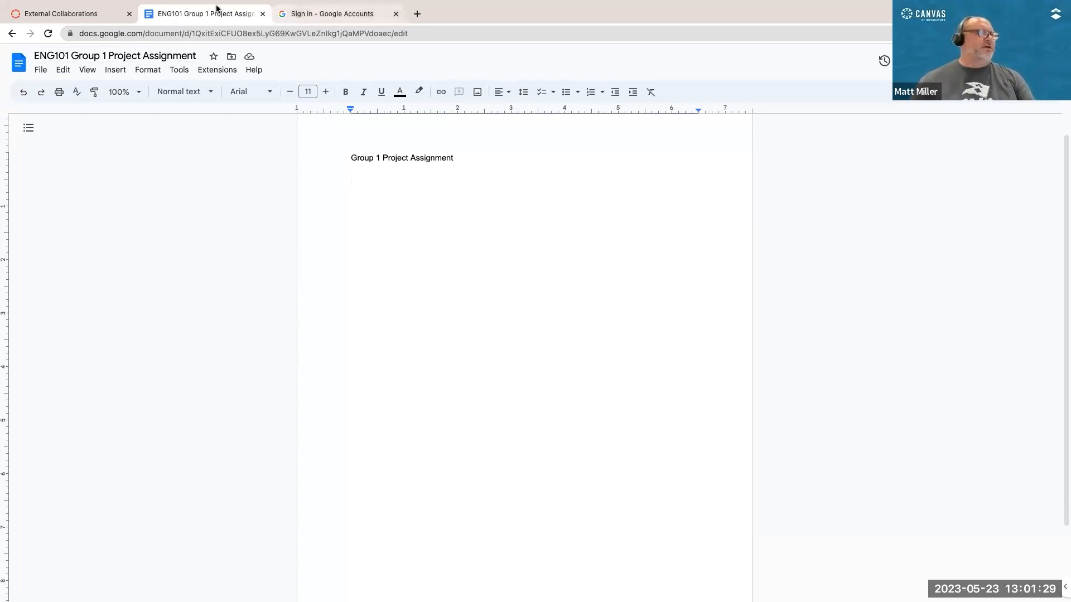
Step: Open Google Drive in a new browser tab and open the "STUDENT ESSAY - Beowulf - Model of an Epic Hero" document
left_click(418, 14)
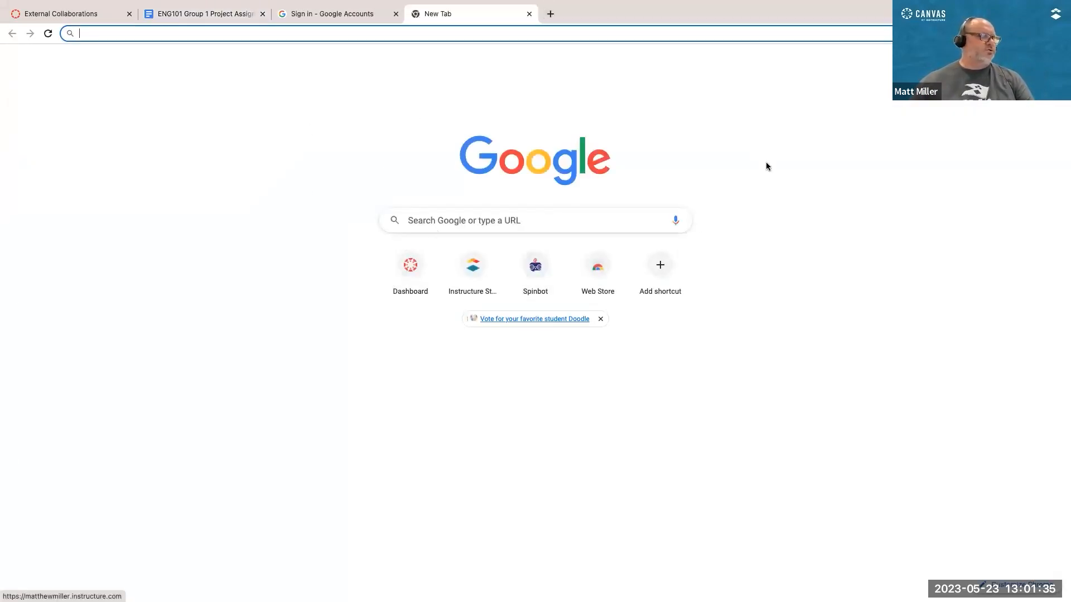
left_click(1025, 60)
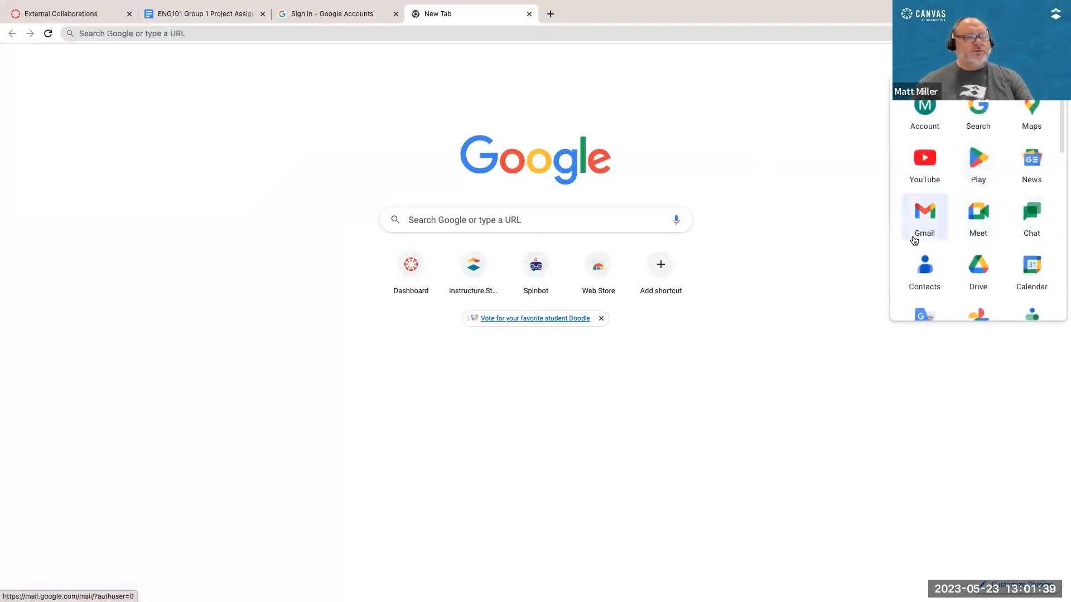
left_click(972, 275)
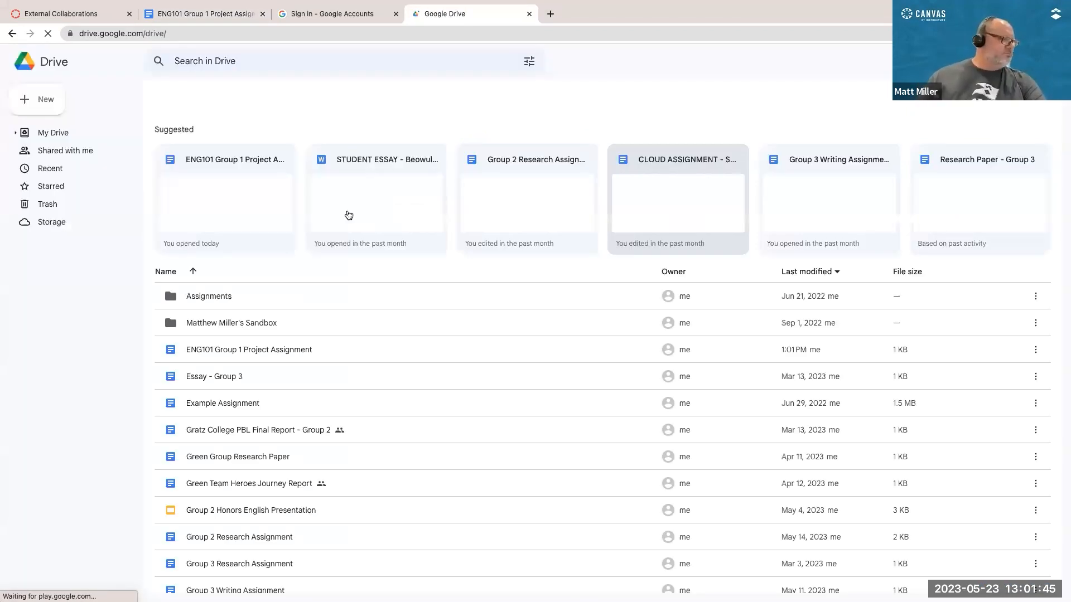
scroll(330, 422, "down", 3)
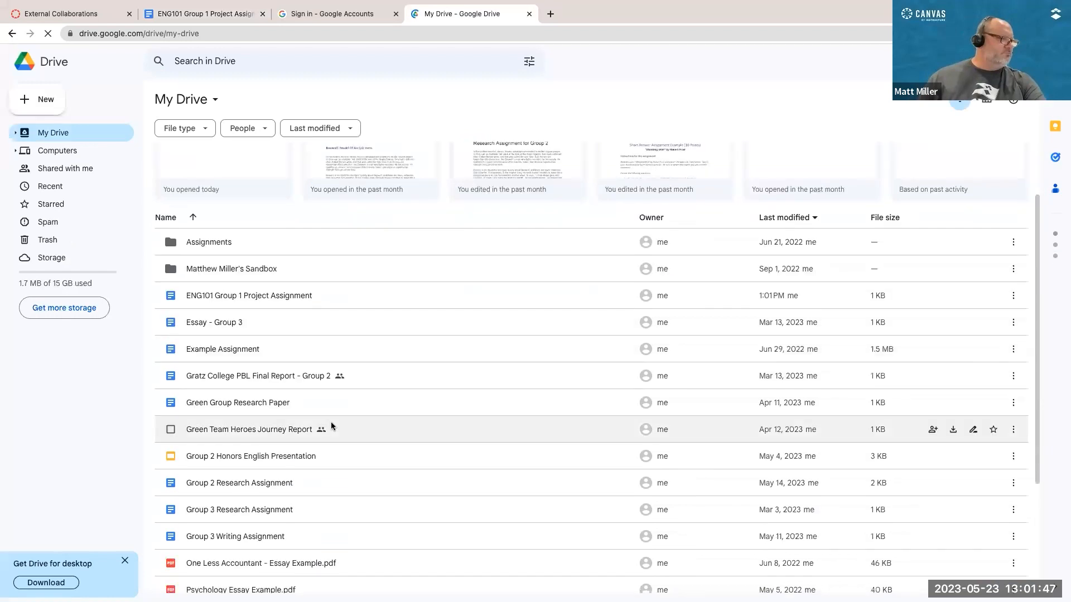
scroll(333, 437, "down", 5)
double_click(279, 577)
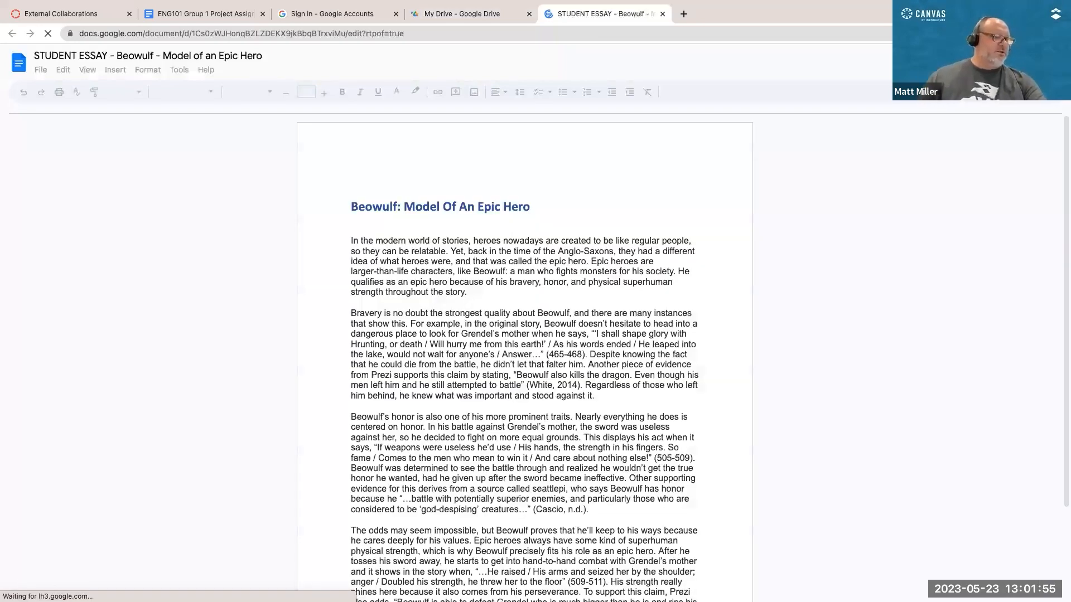
Step: Copy the entire Beowulf essay text, close the essay and return to the ENG101 Group 1 Project Assignment document
key("super+a")
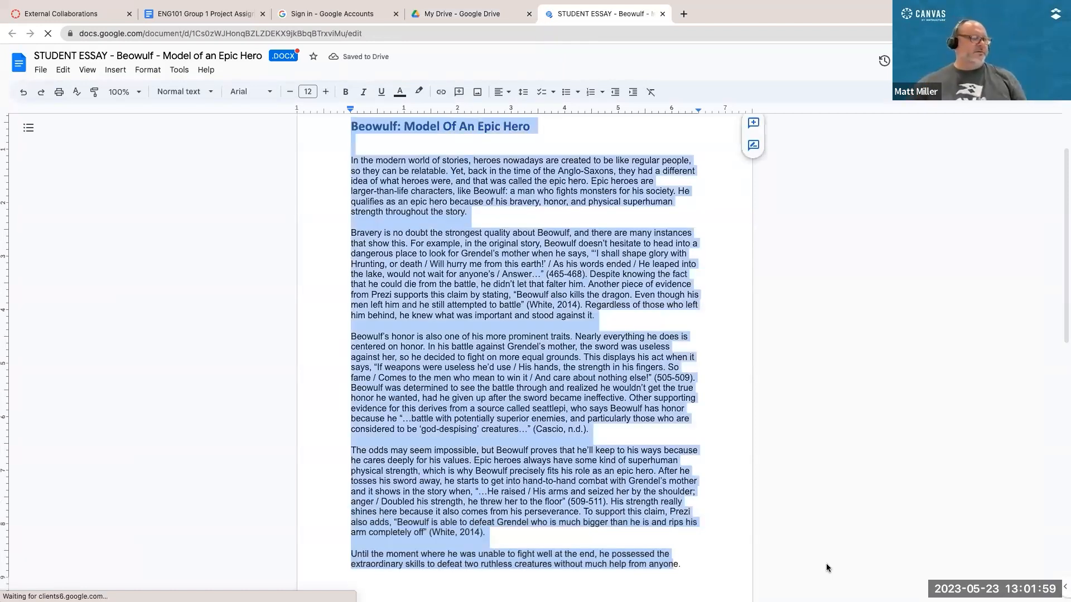
scroll(827, 567, "down", 9)
scroll(827, 567, "up", 5)
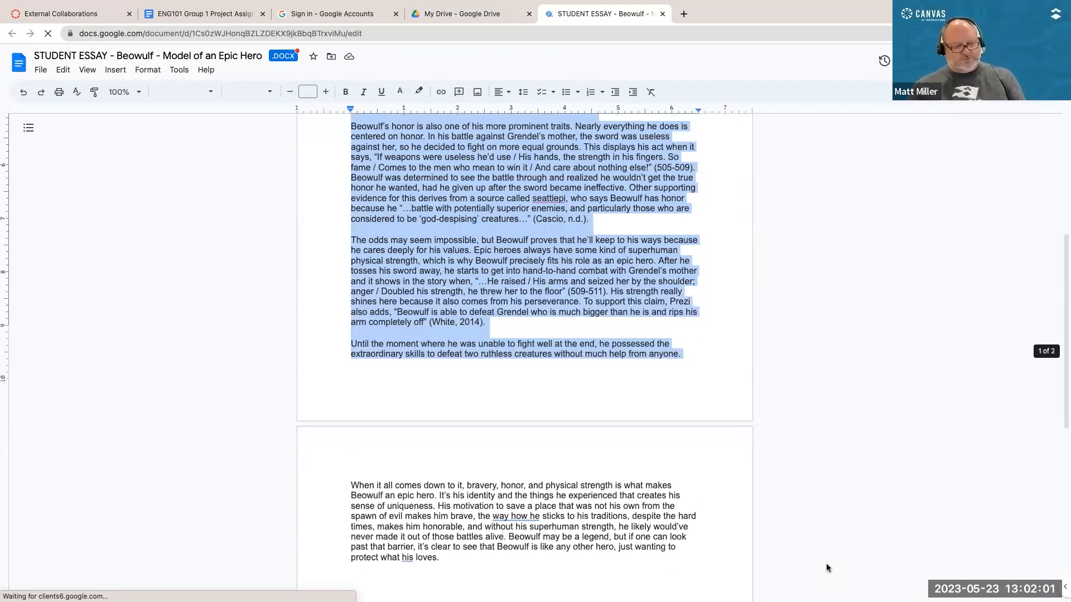
scroll(522, 341, "up", 2)
scroll(522, 342, "down", 1)
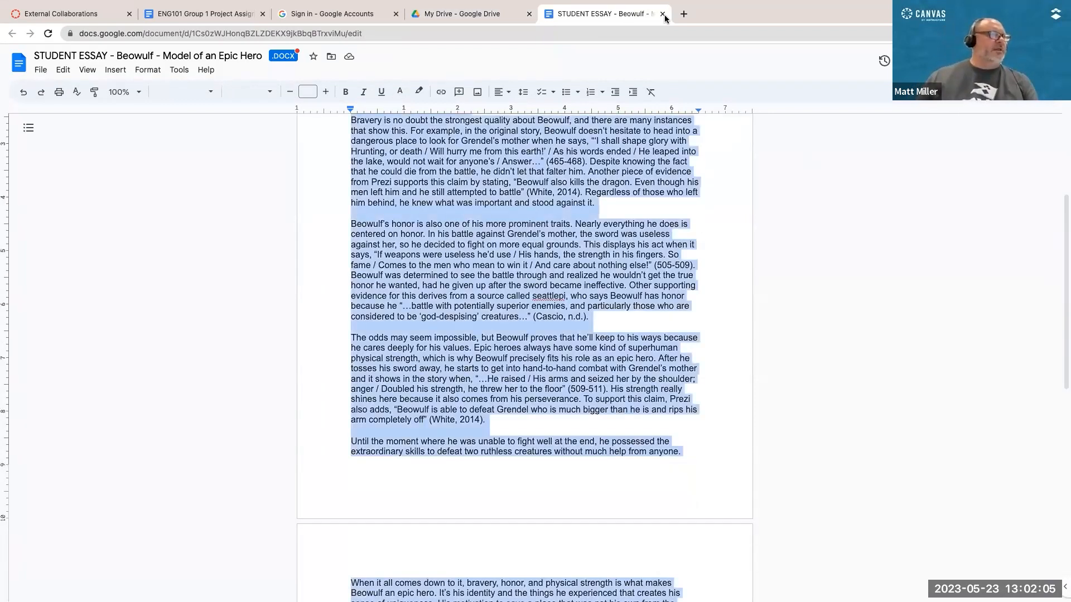
left_click(242, 17)
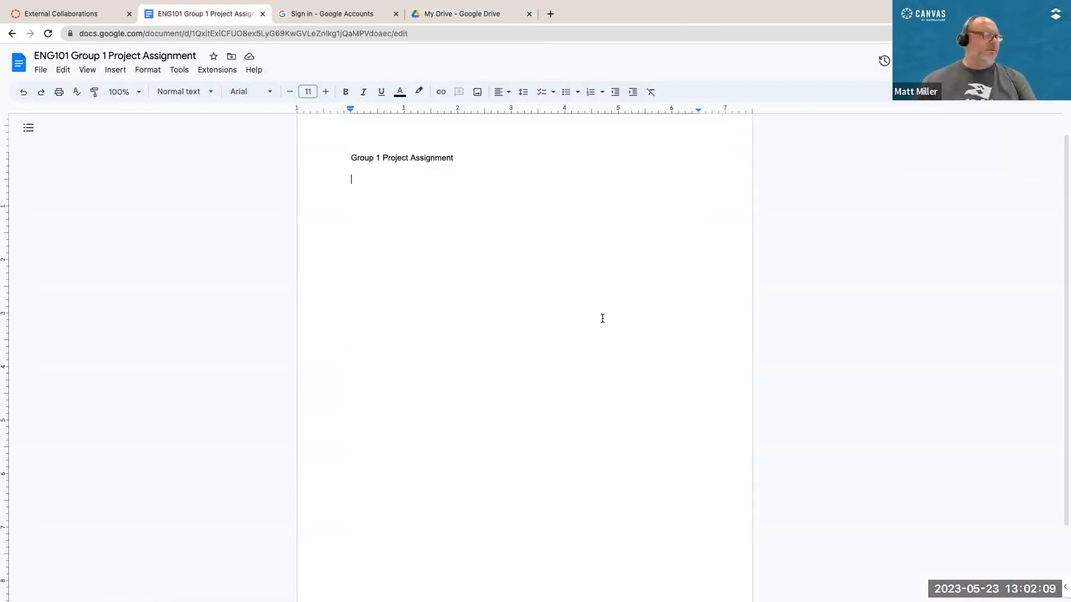
Step: Paste the Beowulf essay below the "Group 1 Project Assignment" line and place the cursor on the blank line above its title
key("ctrl+v")
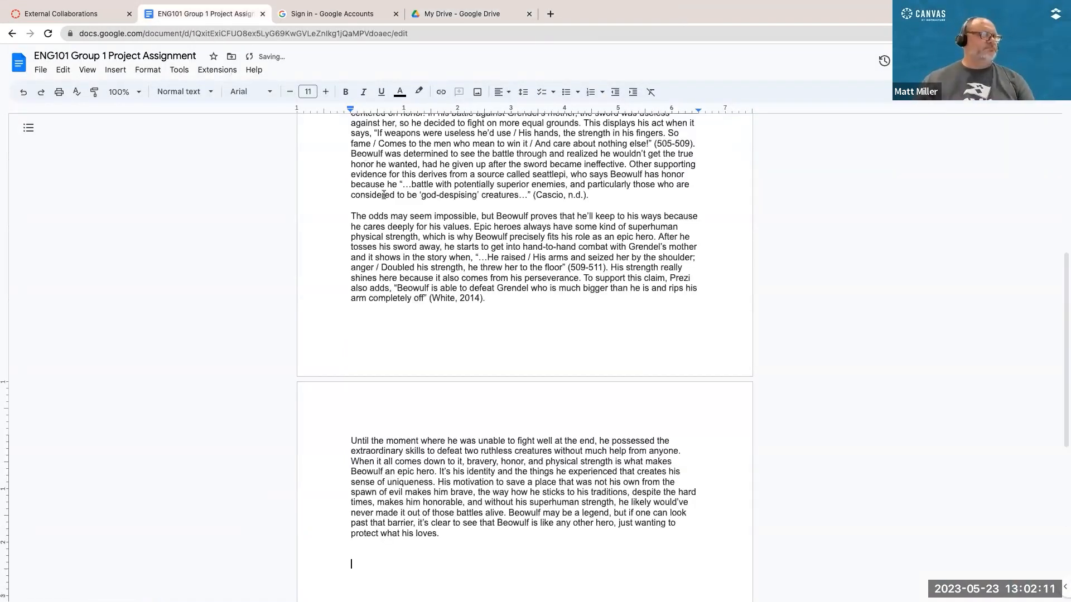
scroll(633, 229, "up", 6)
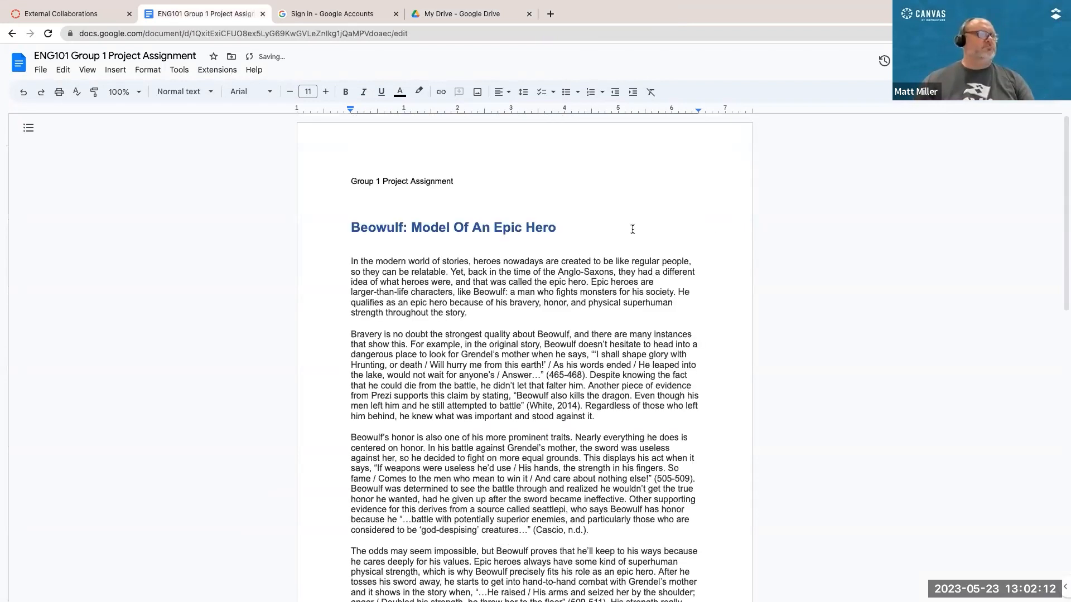
left_click(452, 216)
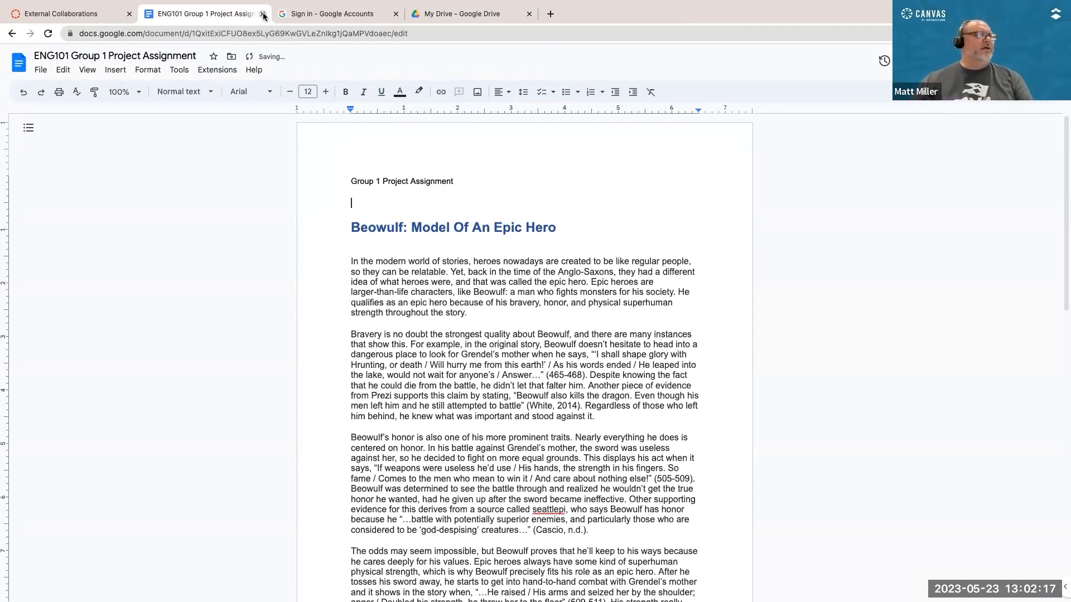
Step: Close the group document, My Drive and Google sign-in pages to return to the group's Collaborations list
left_click(263, 14)
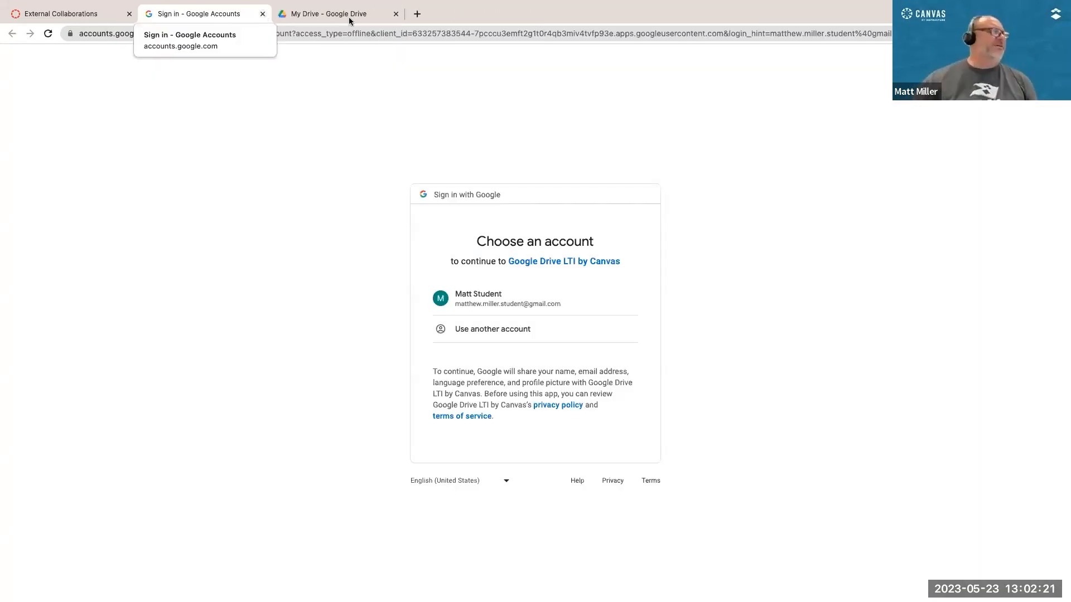
left_click(378, 16)
left_click(396, 14)
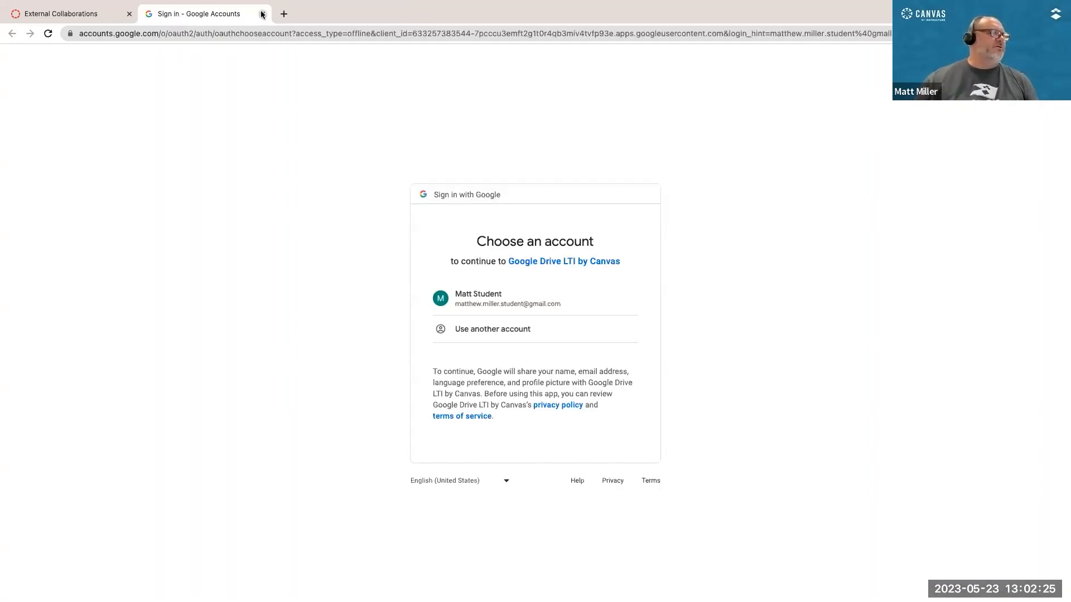
left_click(261, 14)
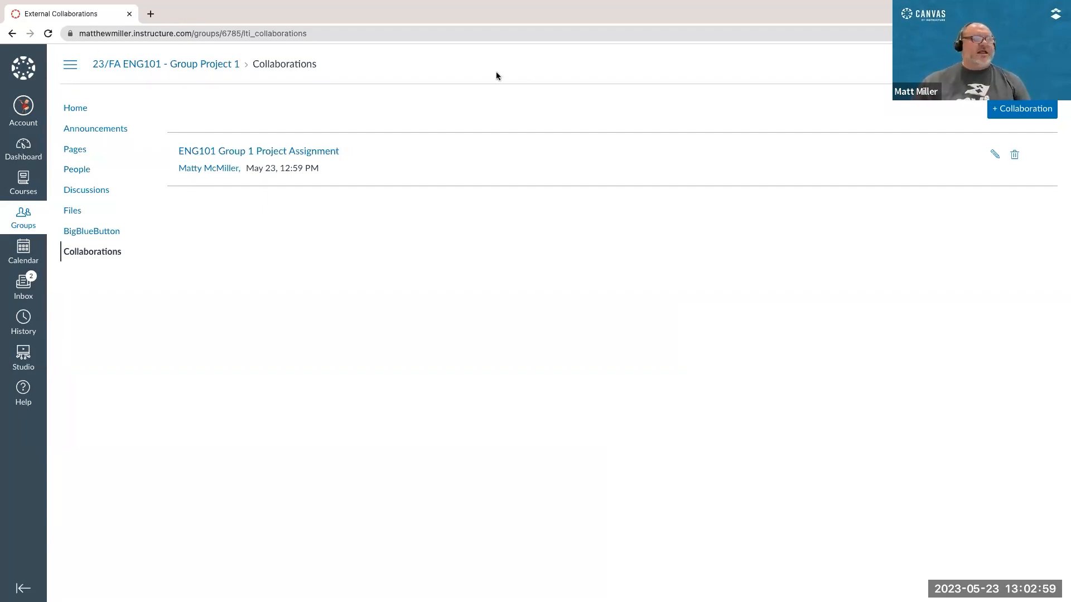
Step: Switch to the instructor's browser profile and open the Assignments Demo course from the Canvas dashboard
mouse_move(445, 1)
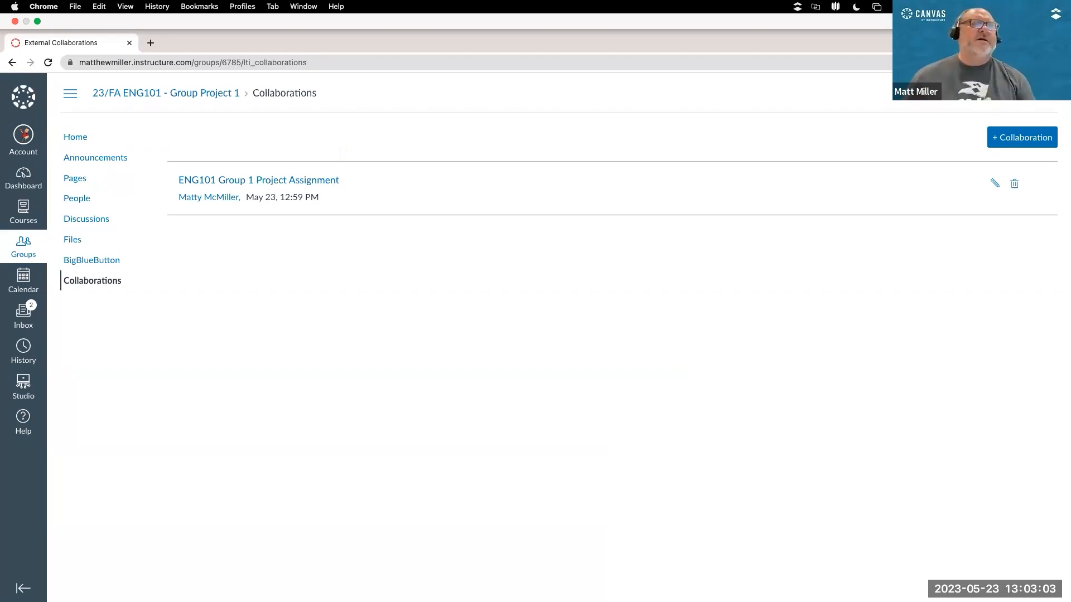
left_click(1006, 62)
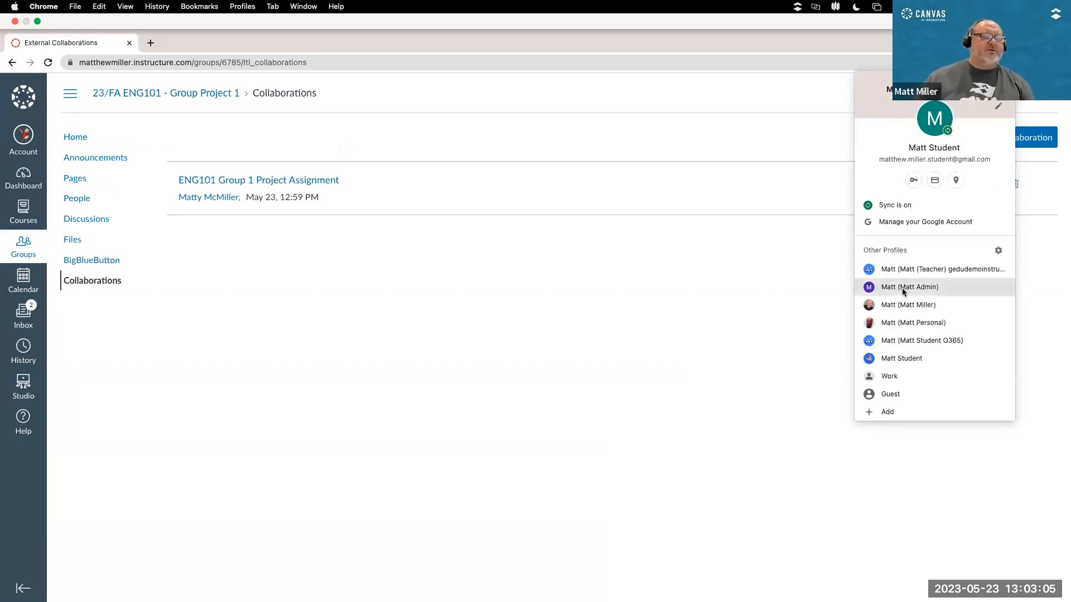
left_click(903, 306)
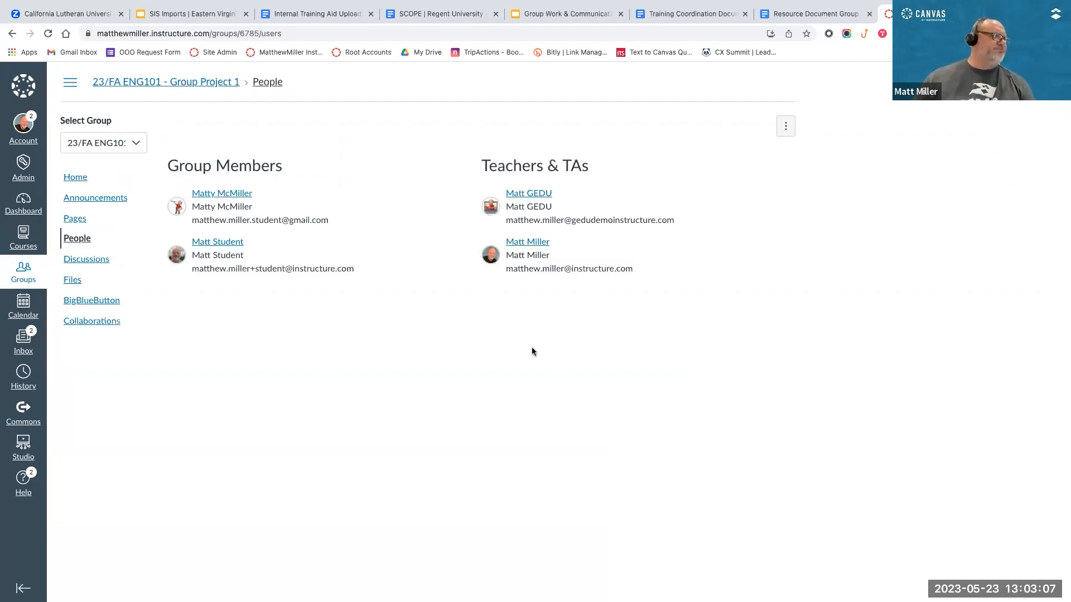
left_click(19, 197)
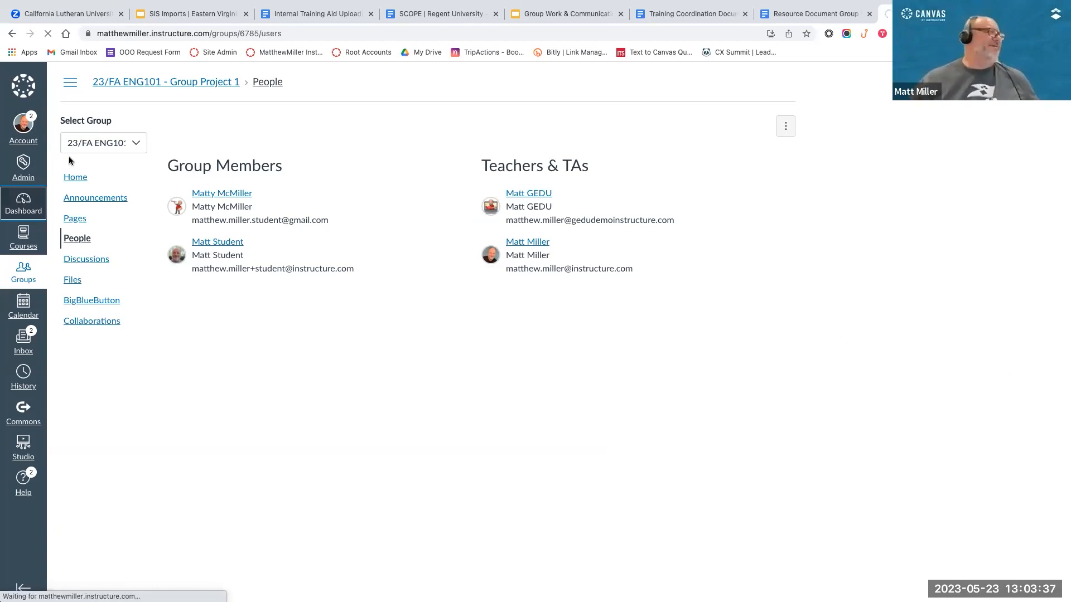
left_click(21, 205)
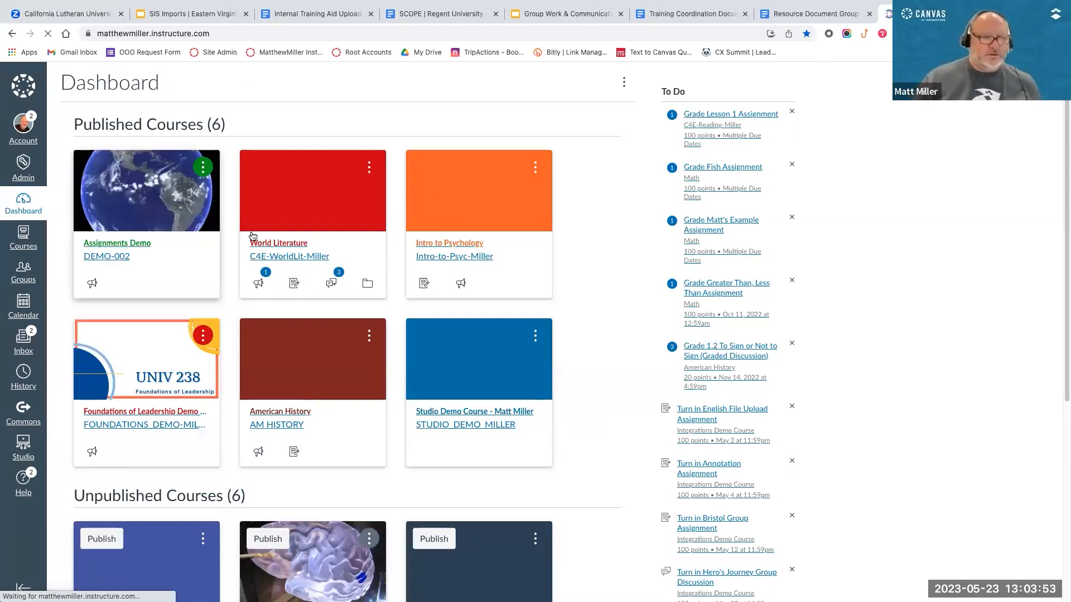
left_click(715, 338)
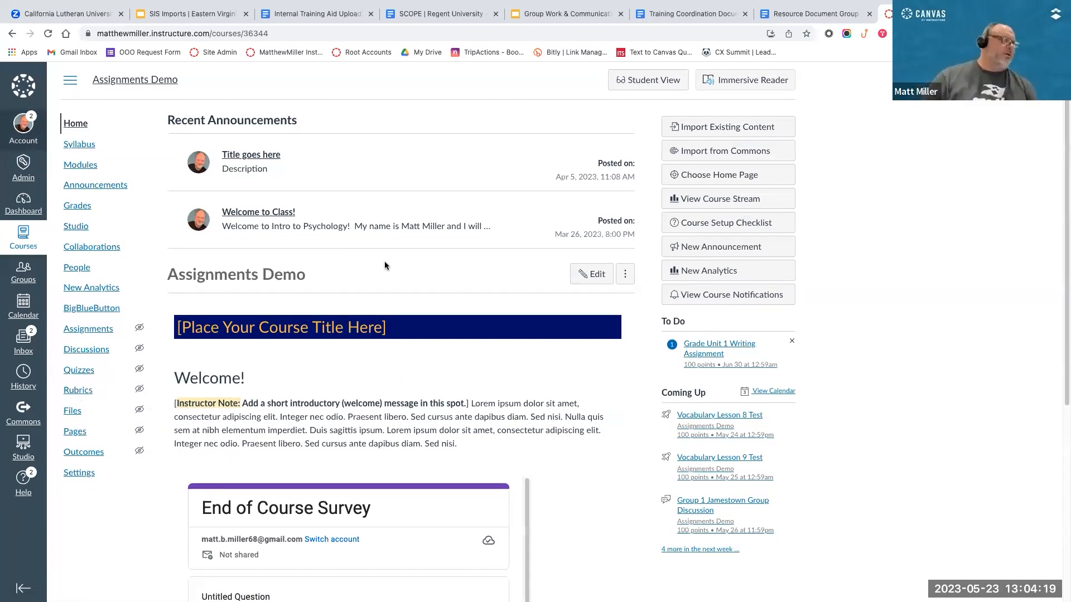
Step: Go to the Assignments Demo course's Collaborations page and start a new Google Drive collaboration
scroll(383, 261, "down", 3)
scroll(380, 261, "up", 3)
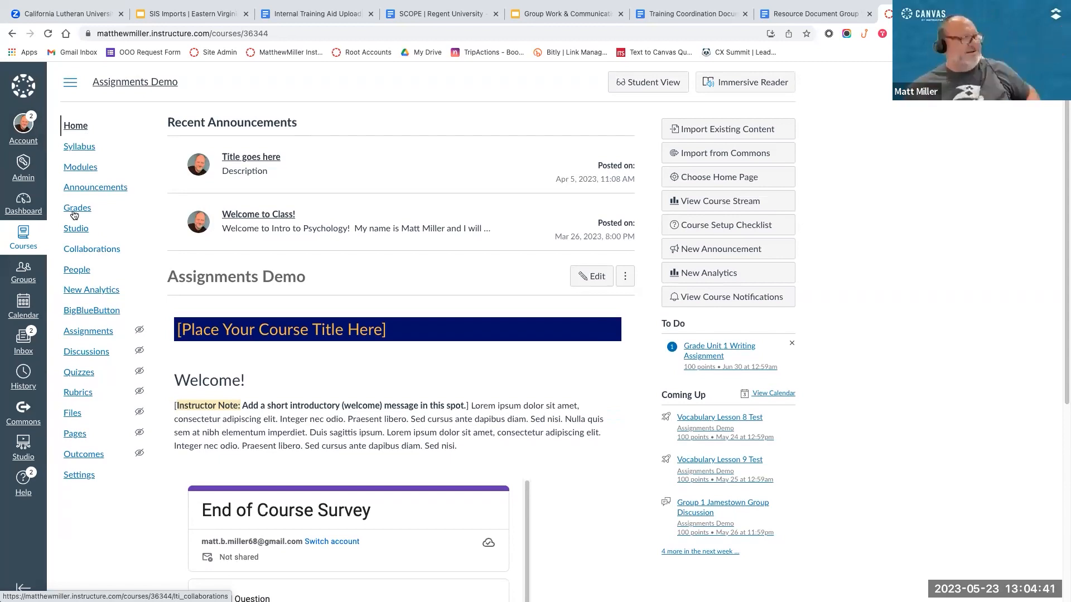
left_click(83, 253)
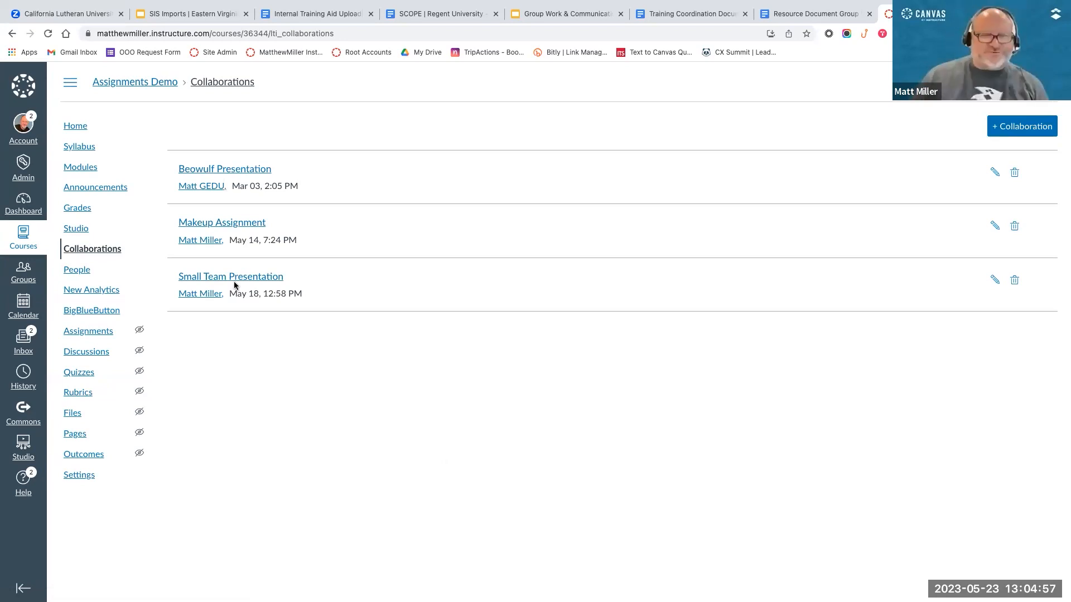
left_click(1038, 126)
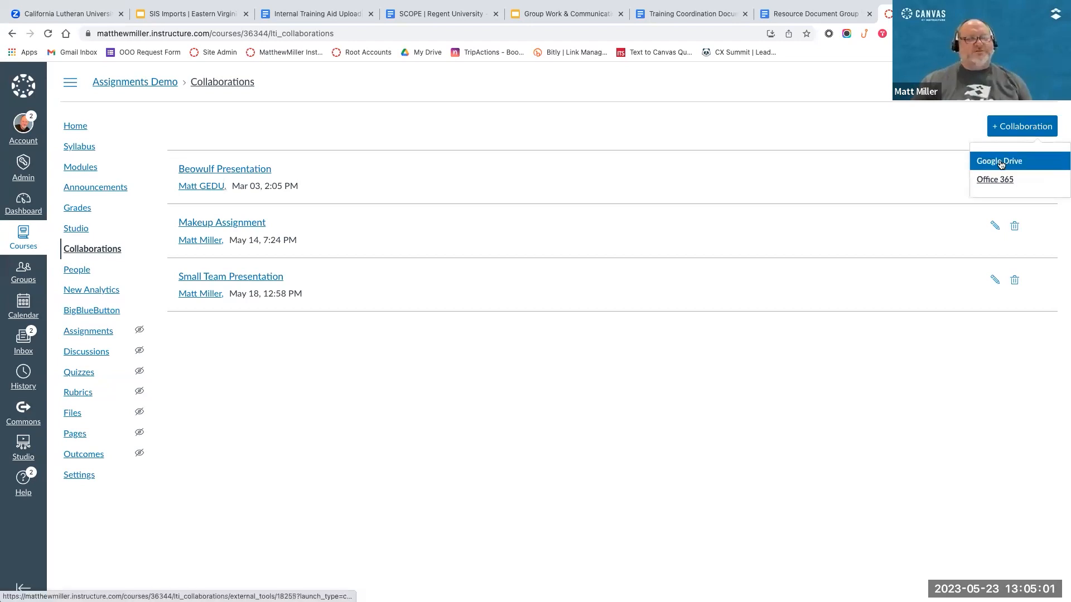
left_click(1001, 161)
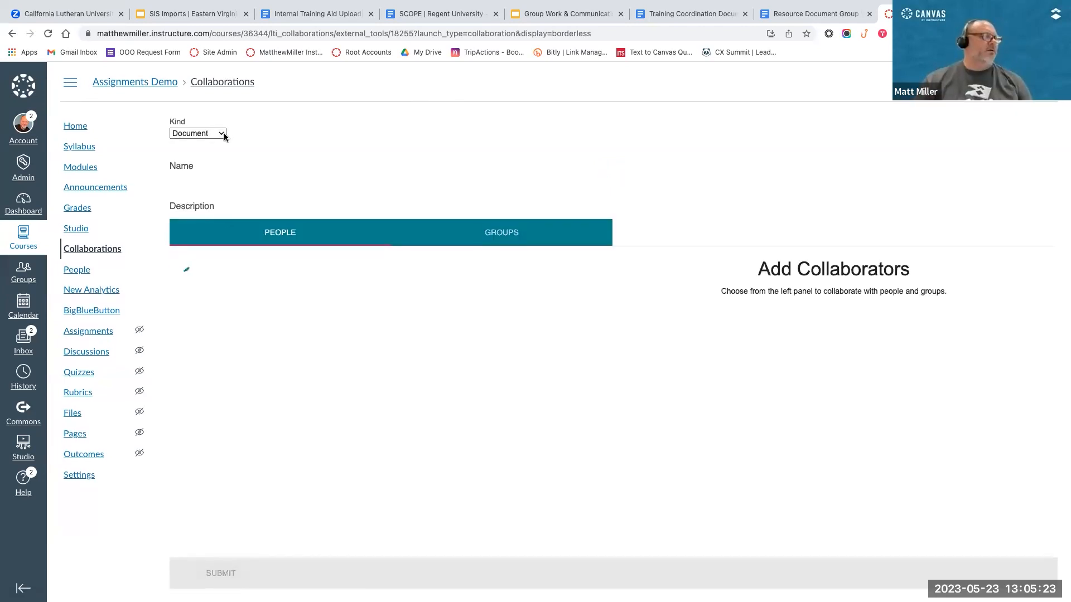
Step: Keep Document as the collaboration's kind and name it "ENG101 Special Assignment"
left_click(225, 133)
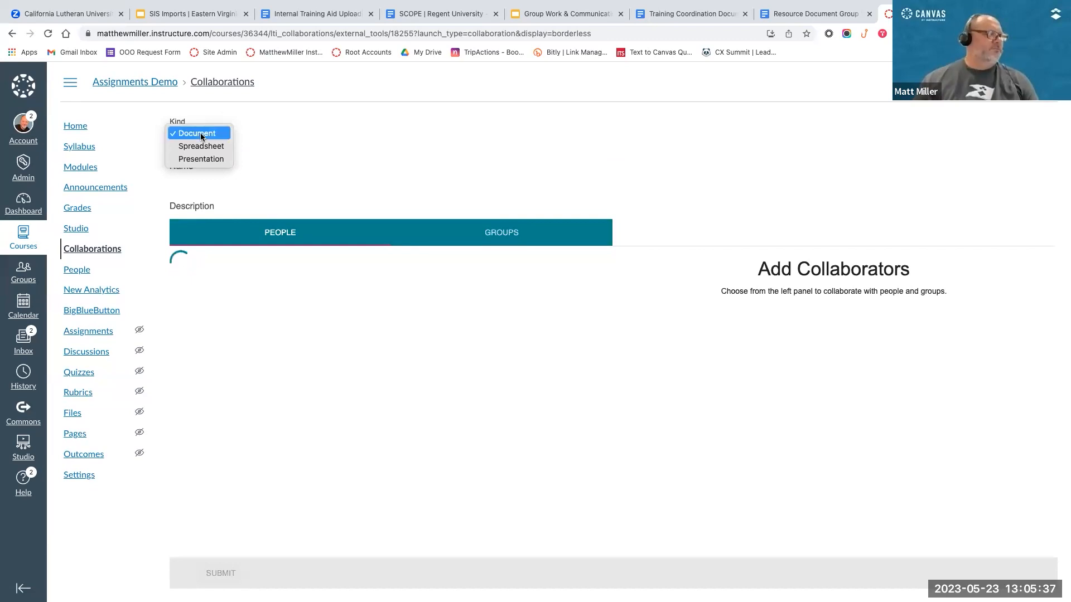
left_click(201, 134)
left_click(184, 164)
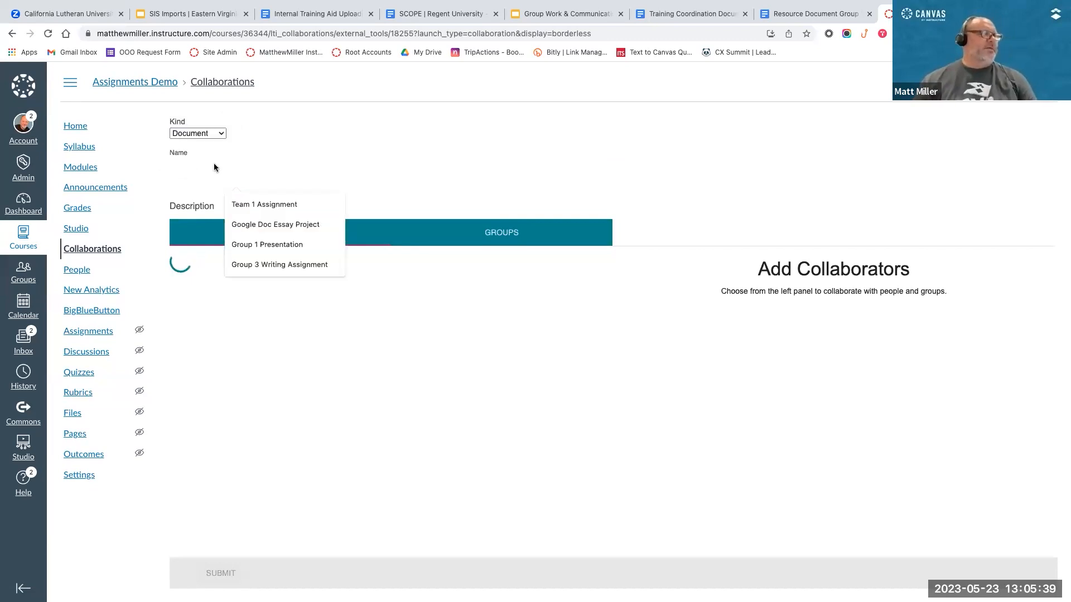
type("ENG101")
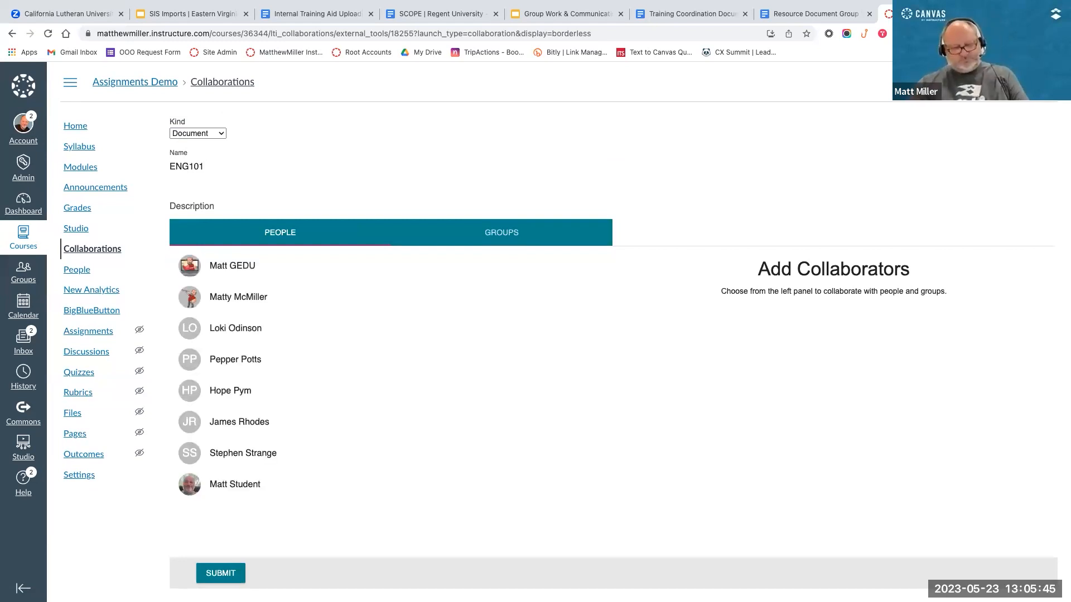
type(" Special ")
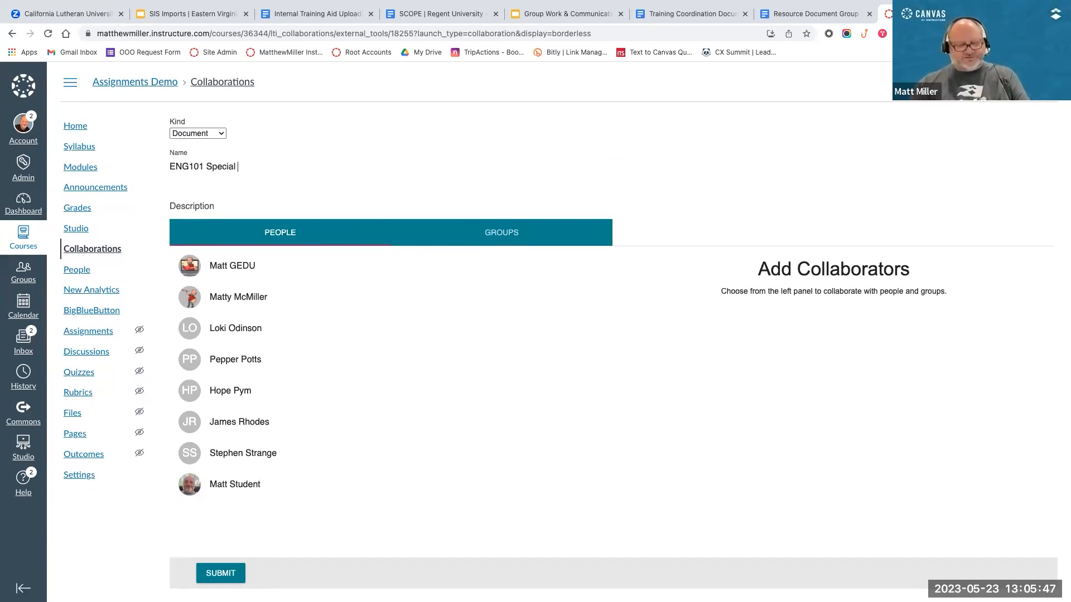
type("Assignment")
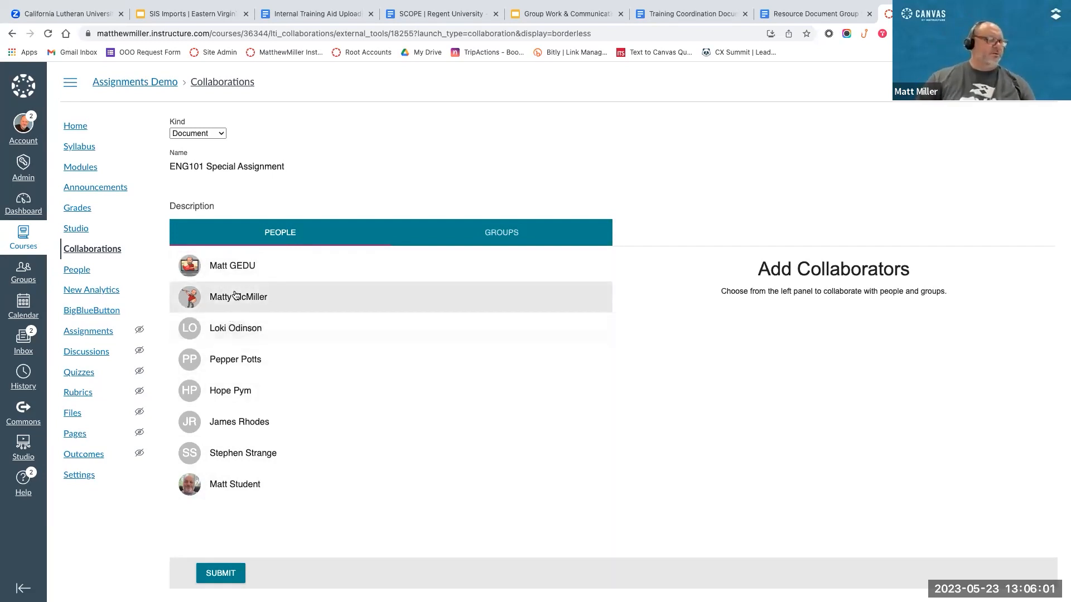
Step: Add four individual students from the people list as collaborators and submit the new collaboration
left_click(236, 296)
left_click(235, 360)
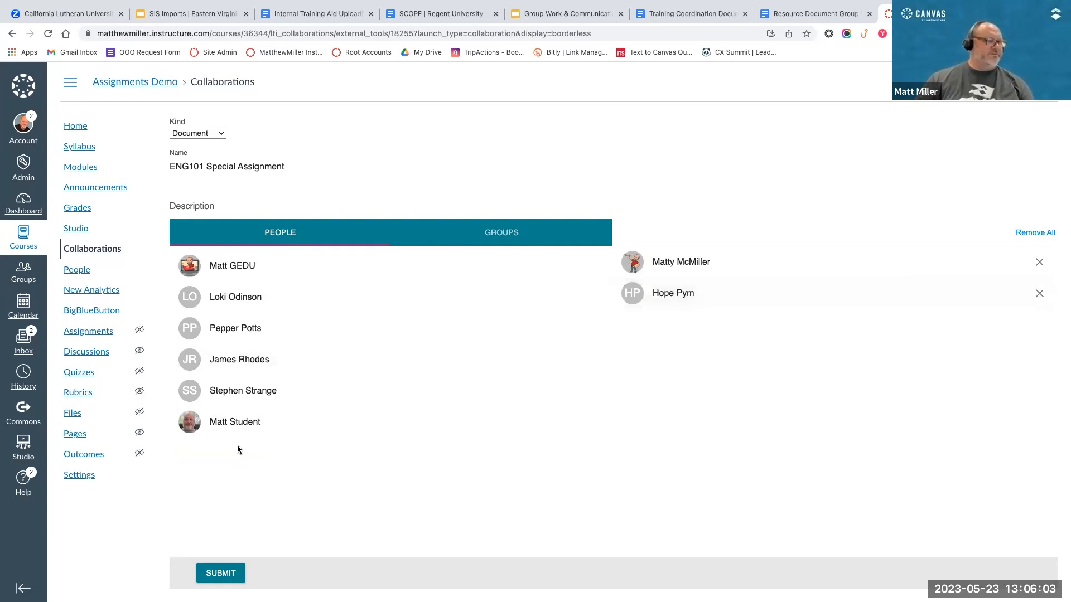
left_click(267, 393)
left_click(272, 362)
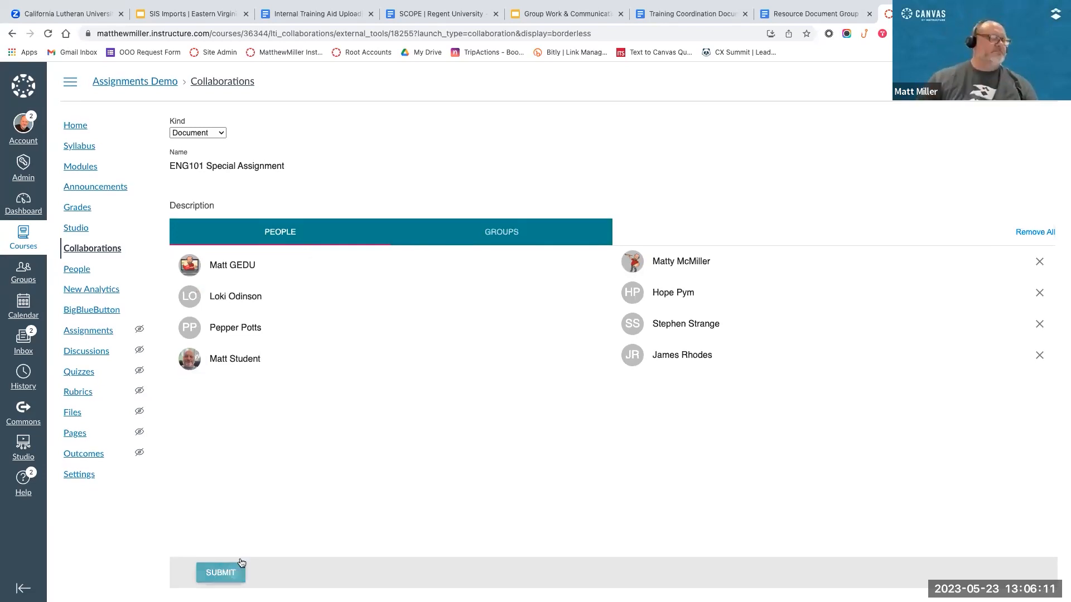
left_click(221, 573)
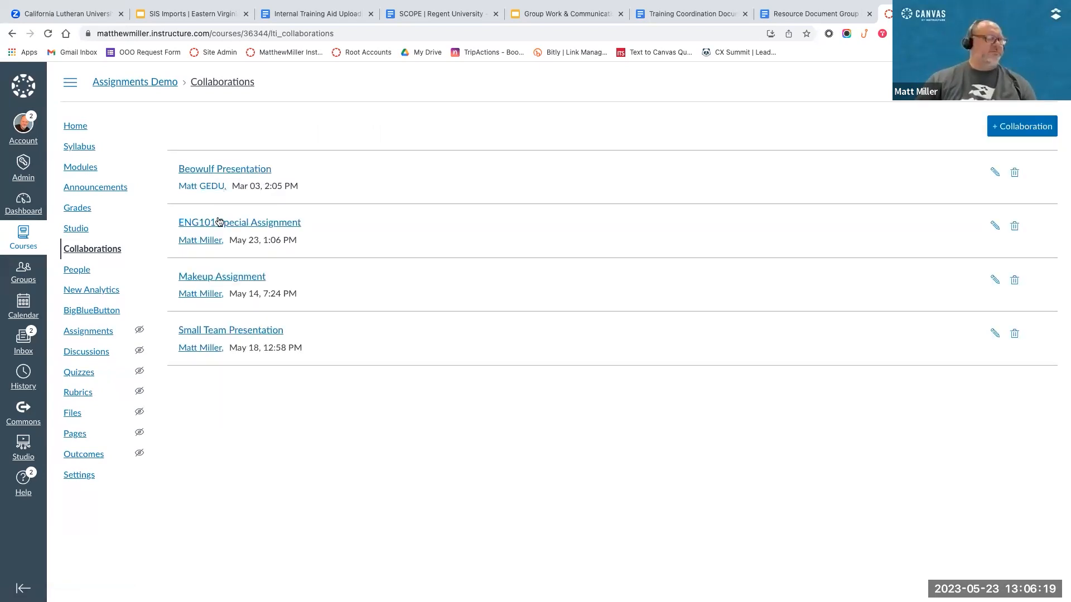
Step: Open the "ENG101 Special Assignment" collaboration and authorize Google Drive LTI by Canvas with the instructor's Google account
left_click(237, 224)
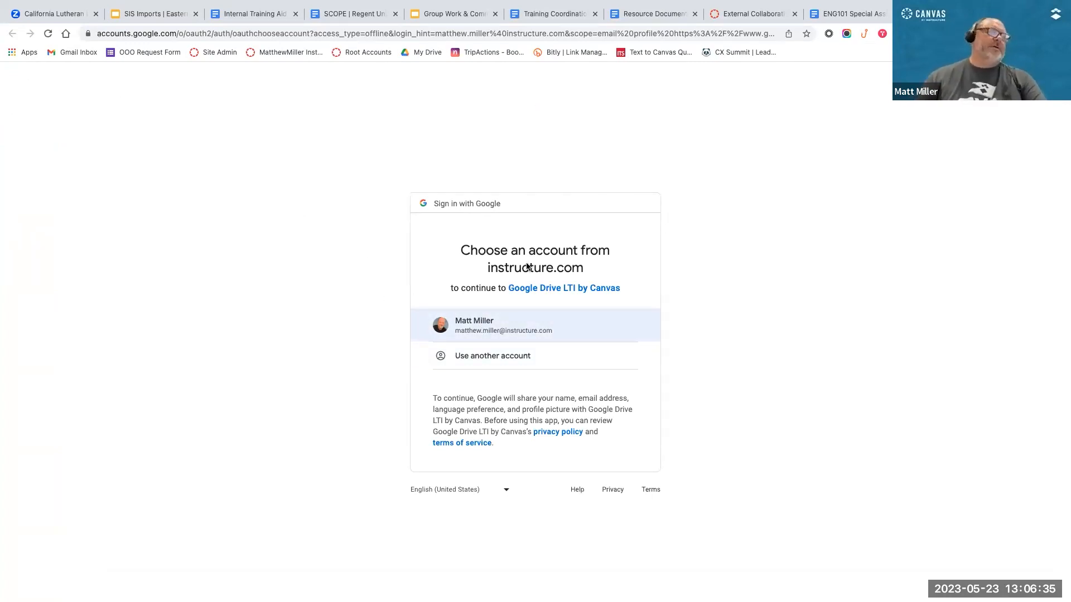
left_click(470, 328)
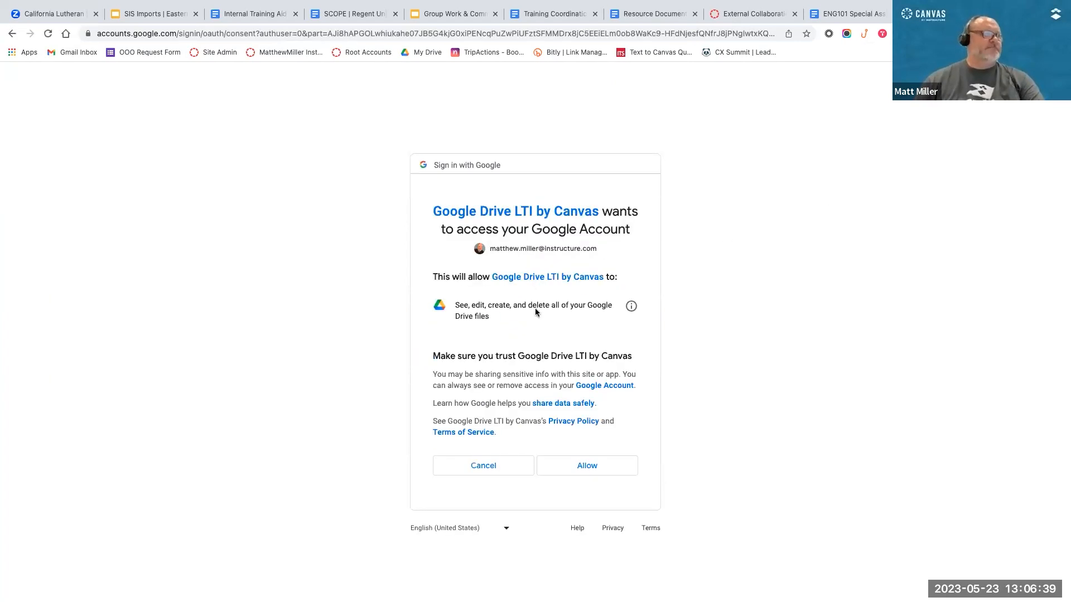
left_click(566, 470)
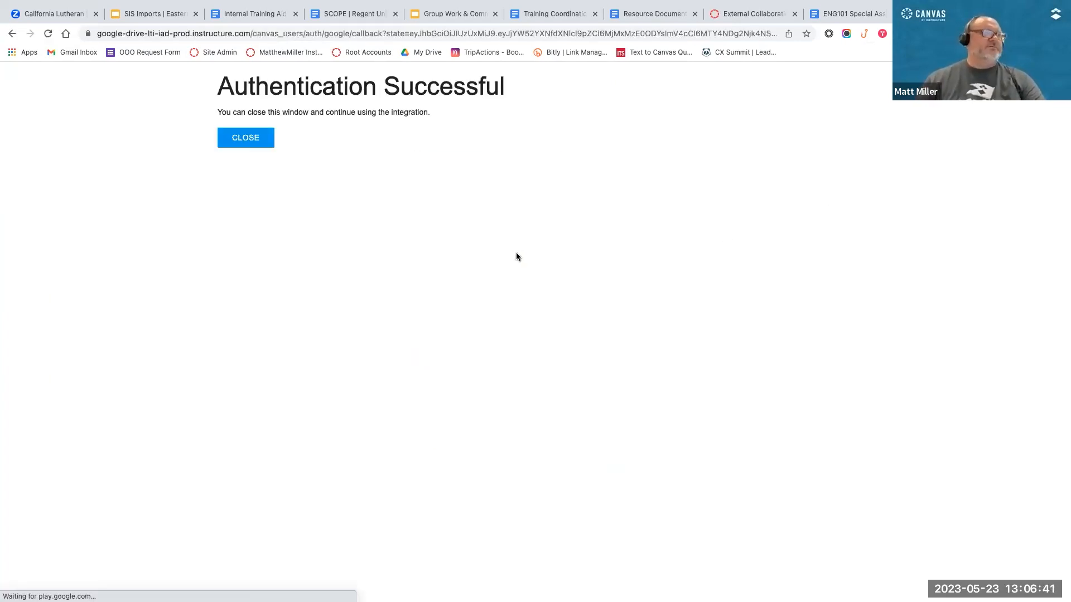
left_click(238, 137)
left_click(238, 136)
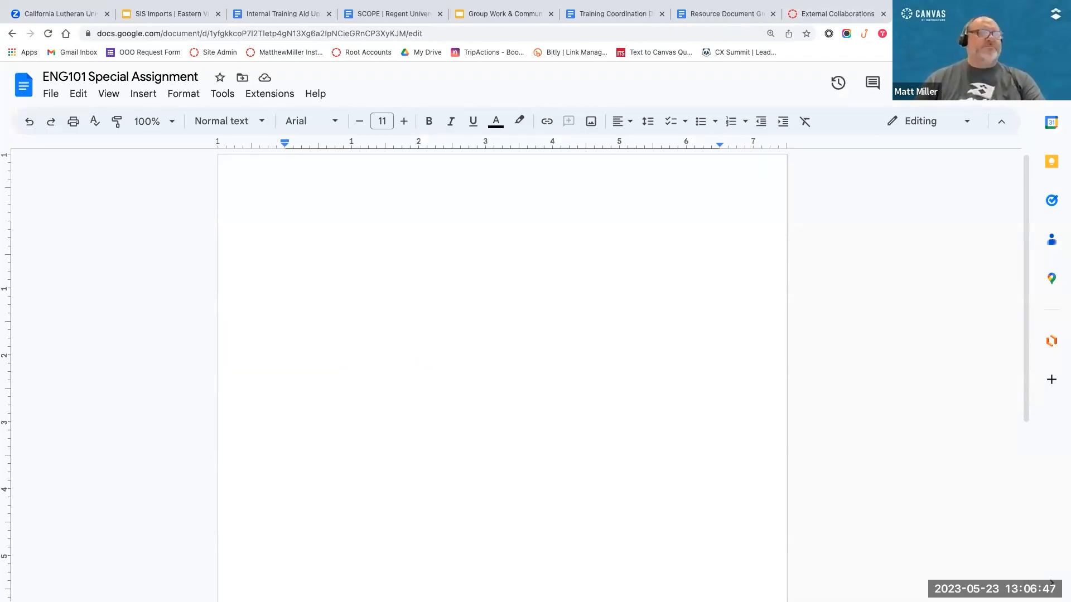
Step: Switch from the instructor's browser profile to the student's profile used for the group collaboration
left_click(1051, 83)
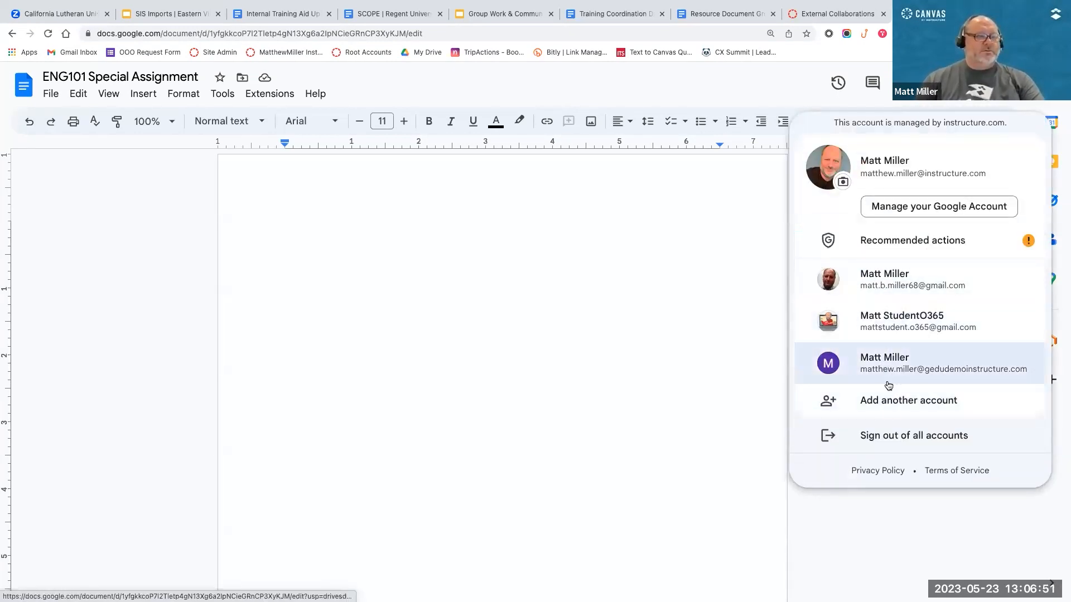
left_click(973, 109)
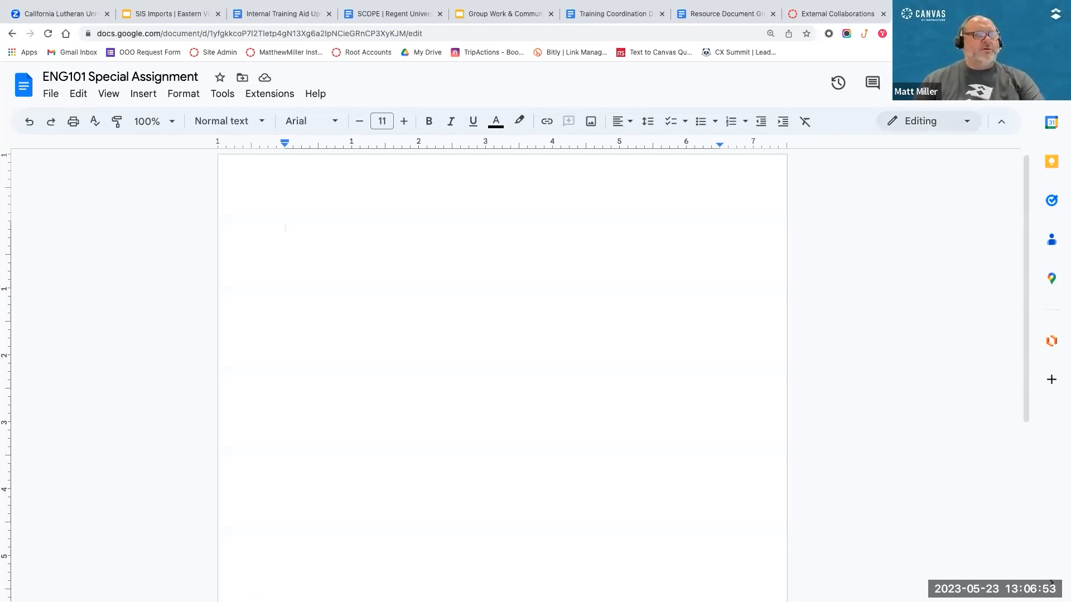
left_click(1011, 34)
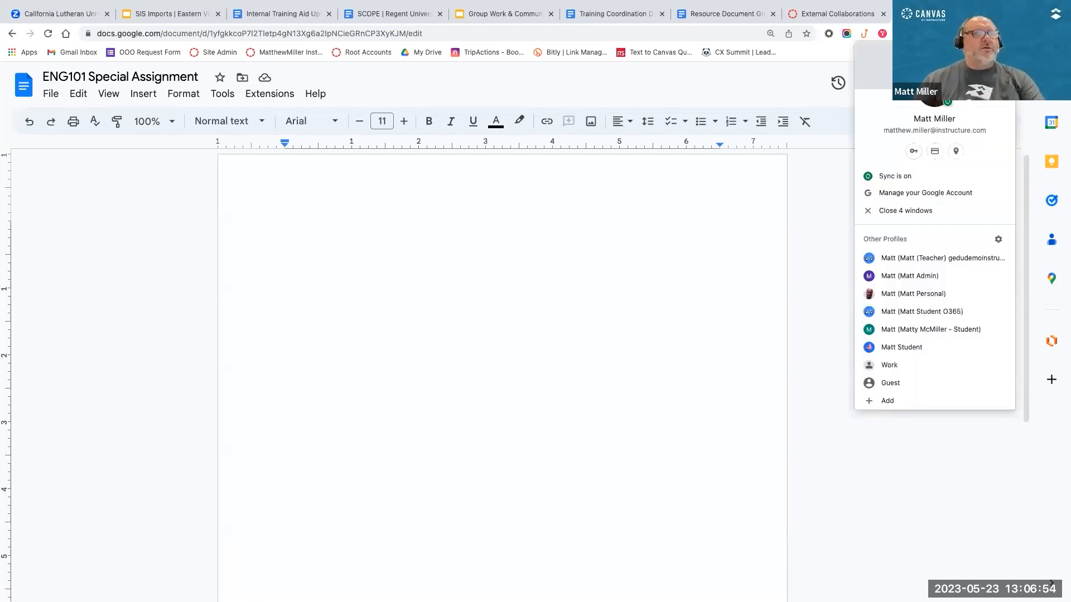
left_click(916, 328)
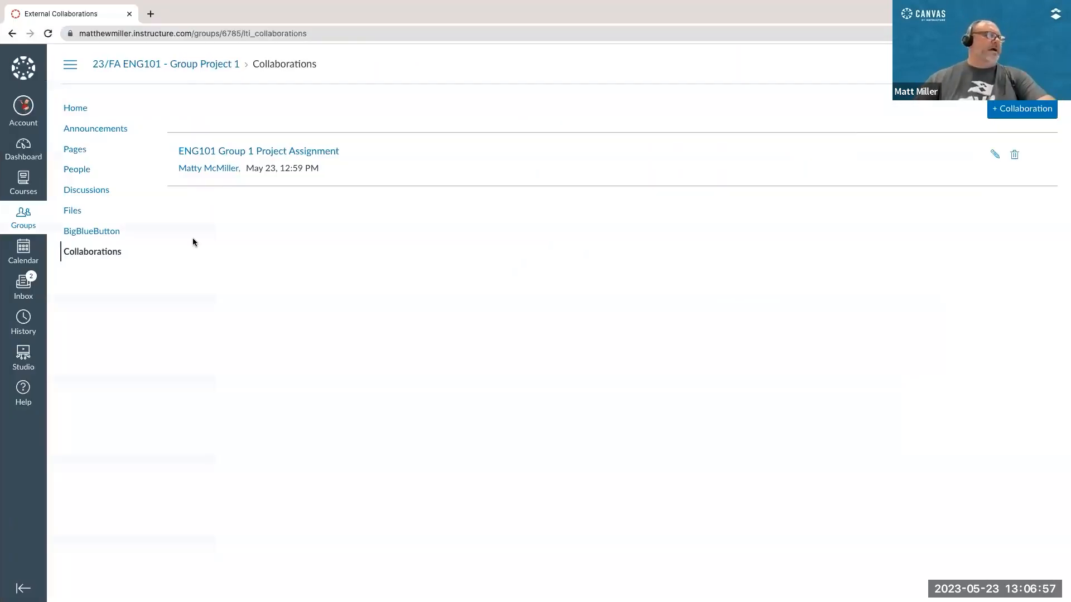
Step: Open the "ENG101 Special Assignment" document from the Assignments Demo course's Collaborations page as the student
left_click(21, 151)
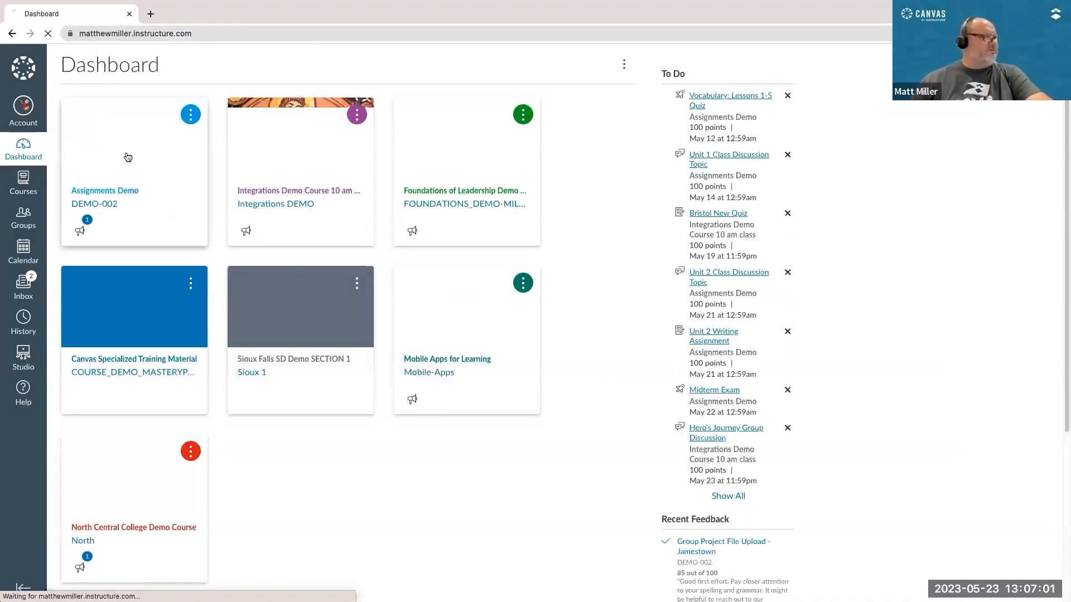
left_click(114, 192)
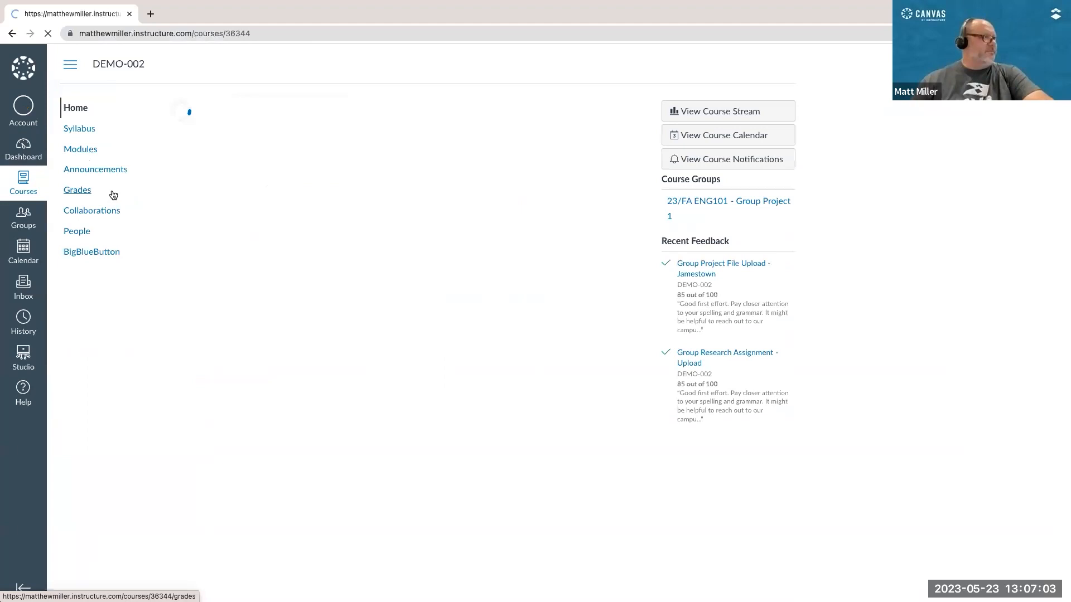
left_click(80, 216)
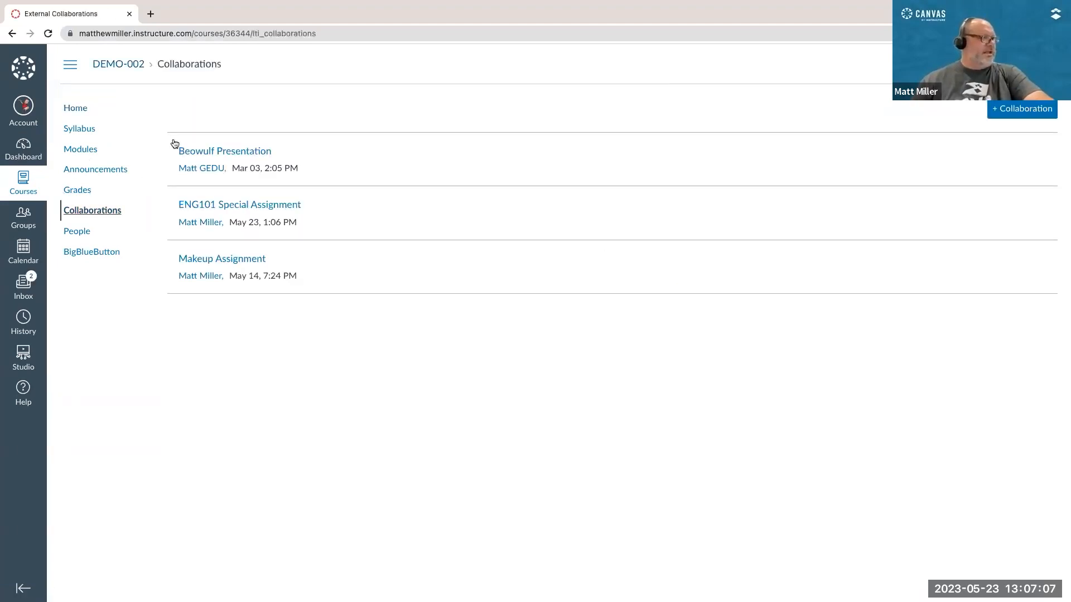
left_click(244, 208)
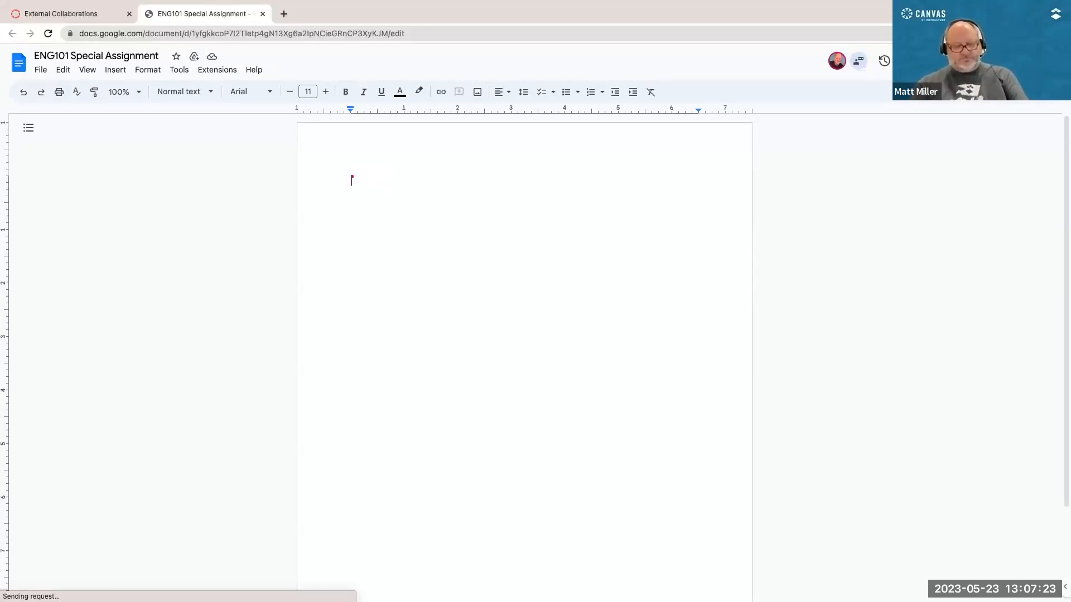
Step: Write "Here is the beginning of this special assignment..." in the shared document and close it
type("Here is the beginning")
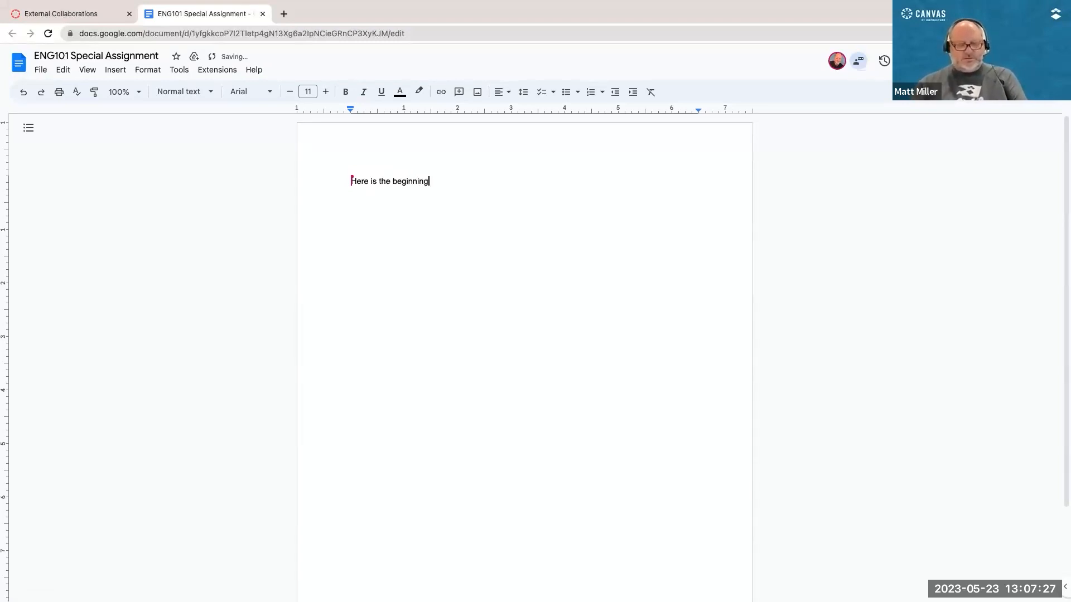
type(" of this spe")
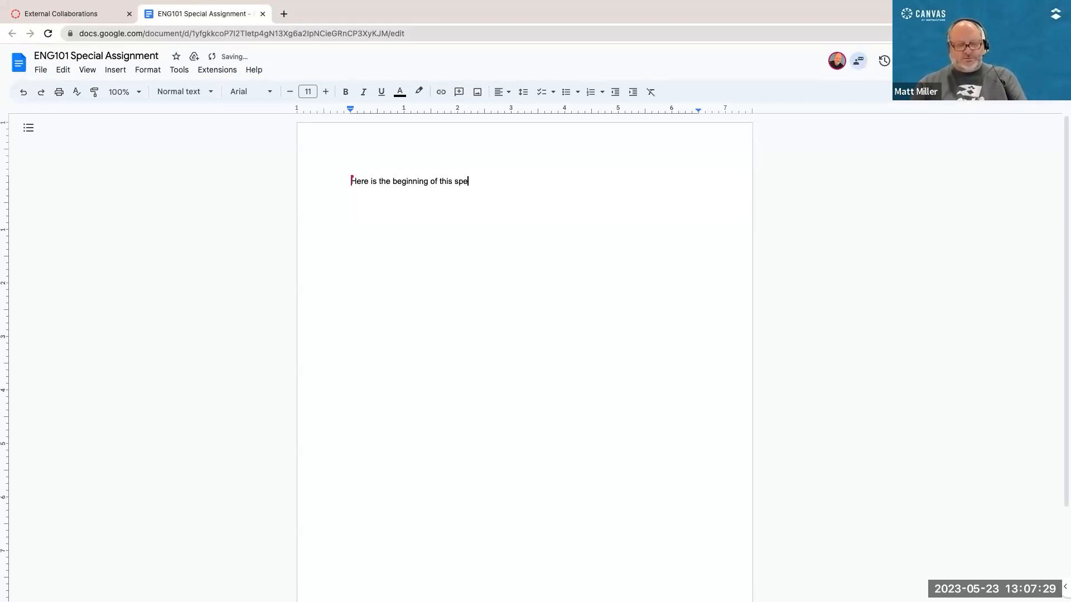
type("cial assignment...")
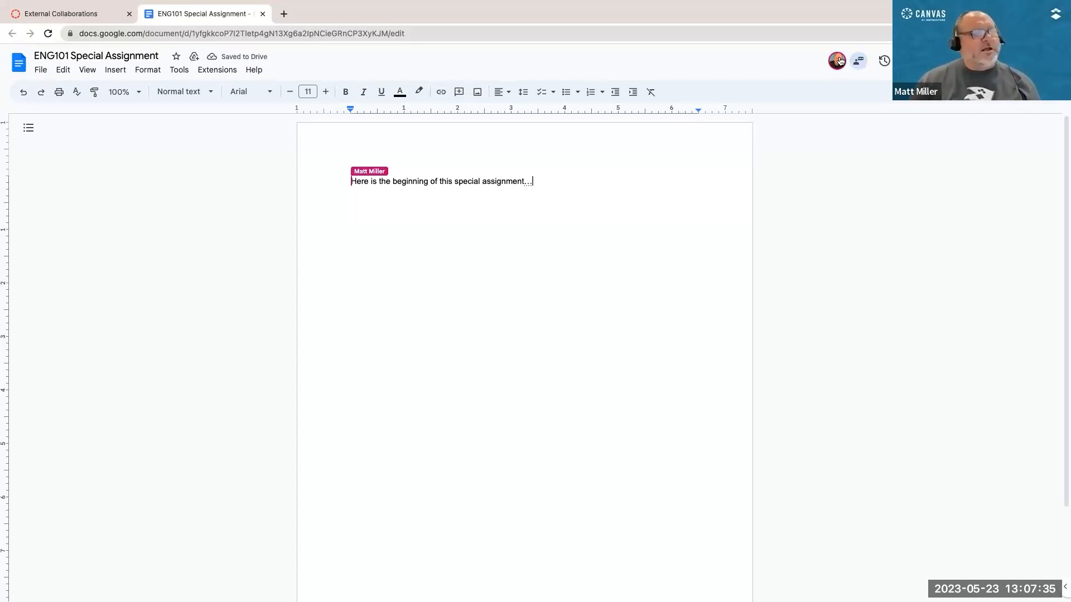
mouse_move(837, 63)
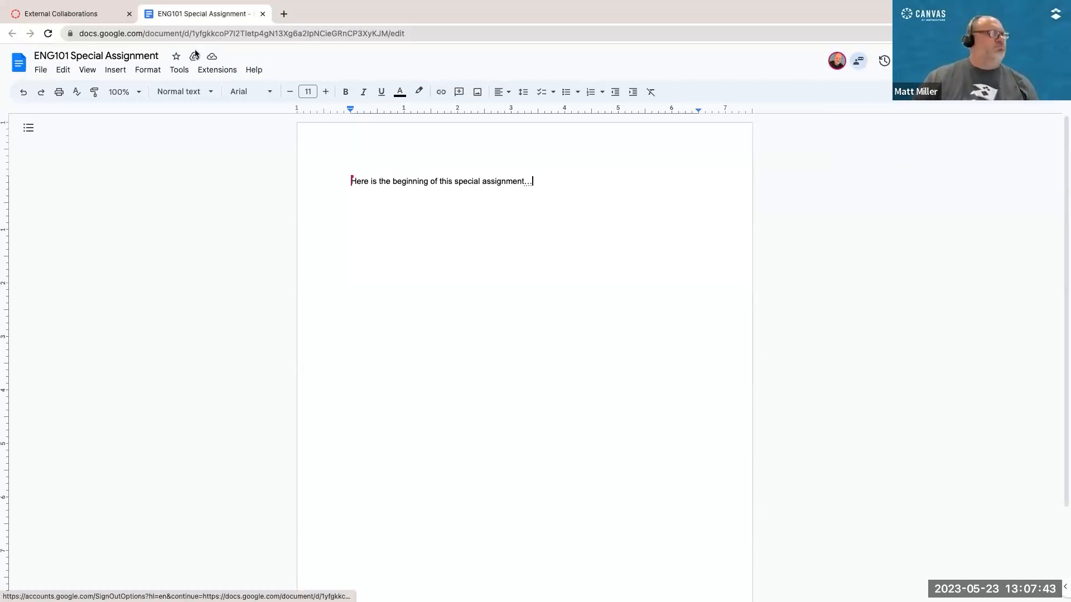
left_click(263, 14)
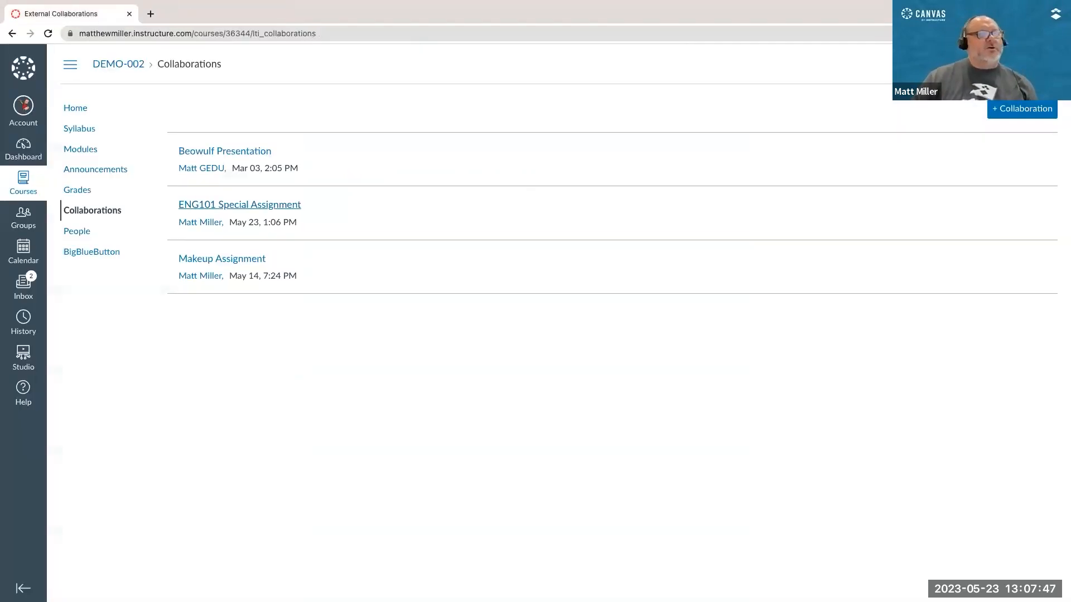
Step: Return to the instructor's browser profile and check the student's text in the "ENG101 Special Assignment" document
left_click(1039, 34)
left_click(886, 276)
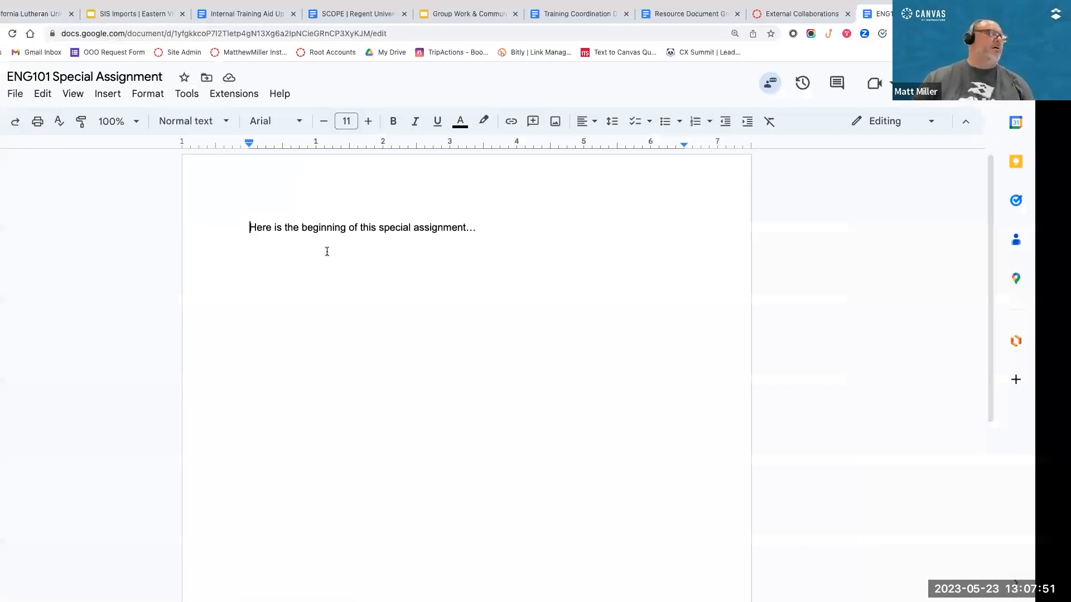
left_click_drag(327, 251, 323, 248)
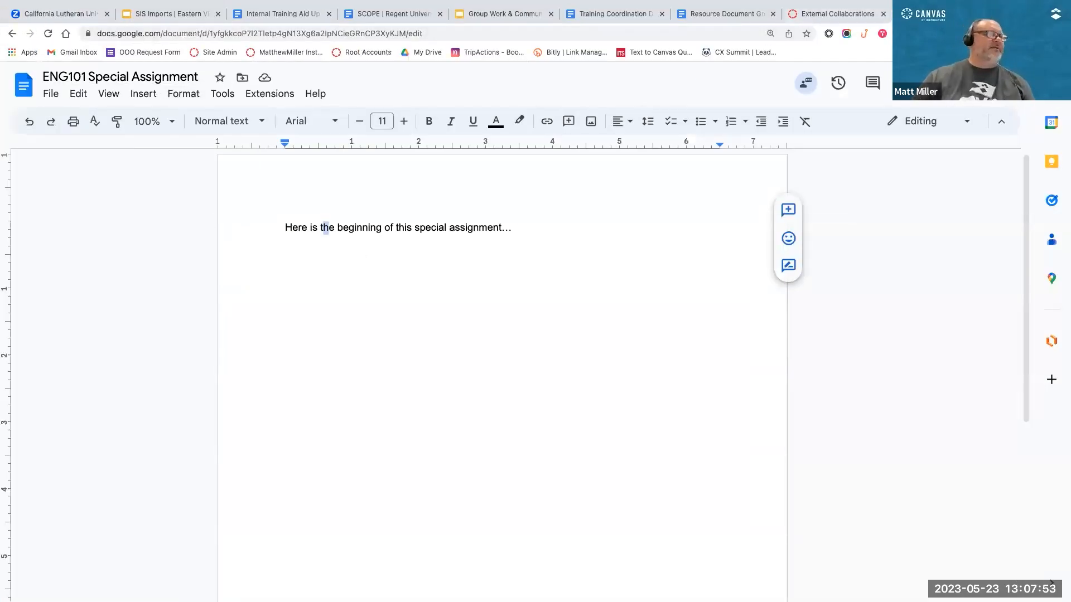
left_click(866, 10)
left_click(201, 228)
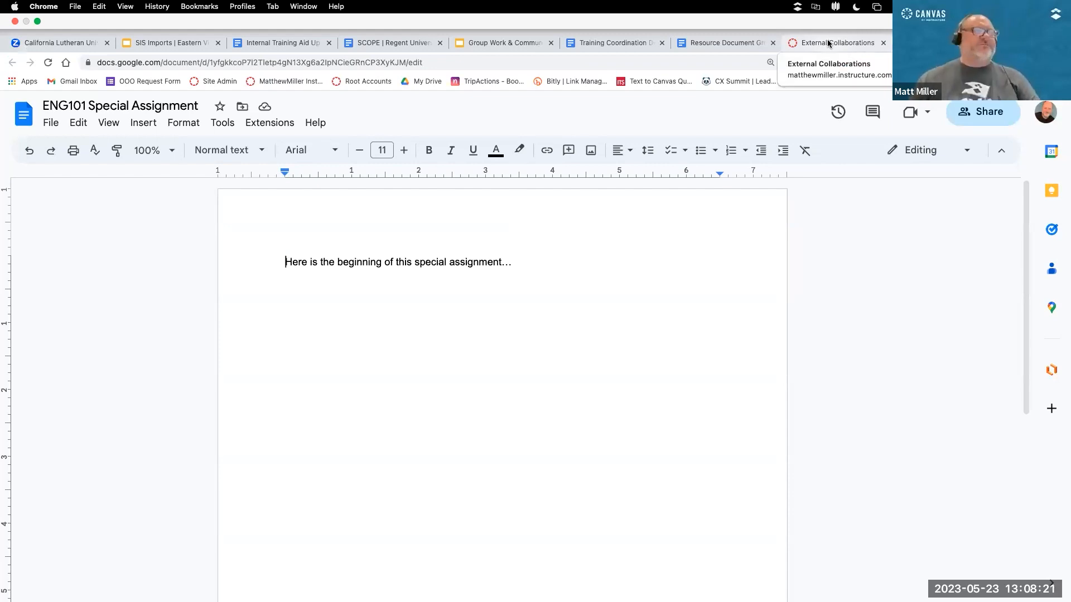
Step: Go back to the Assignments Demo course's Collaborations page and start a new Office 365 collaboration
left_click(828, 44)
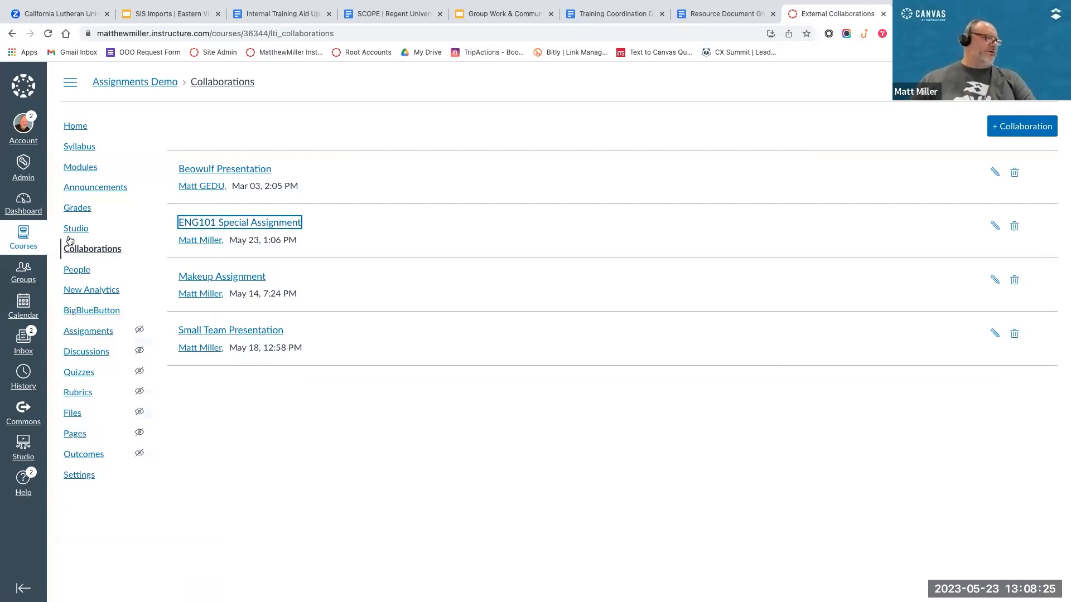
left_click(1026, 129)
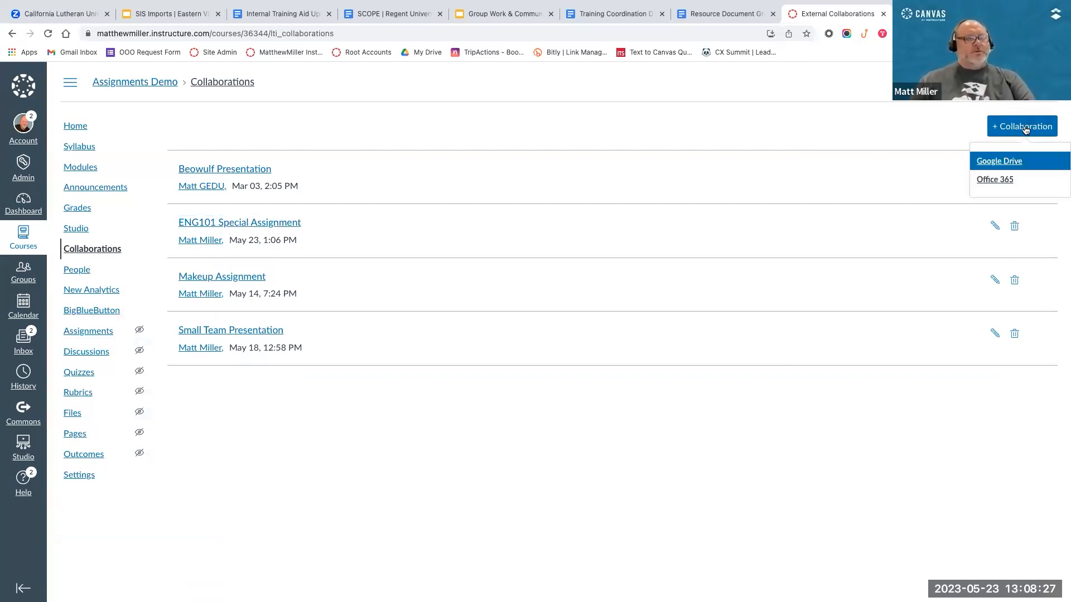
left_click(999, 178)
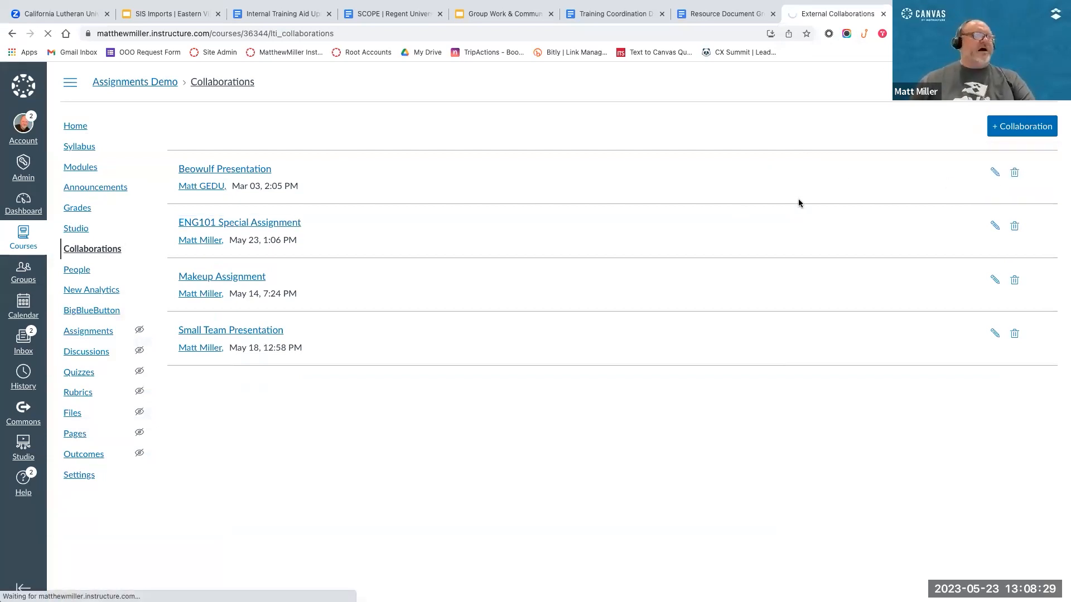
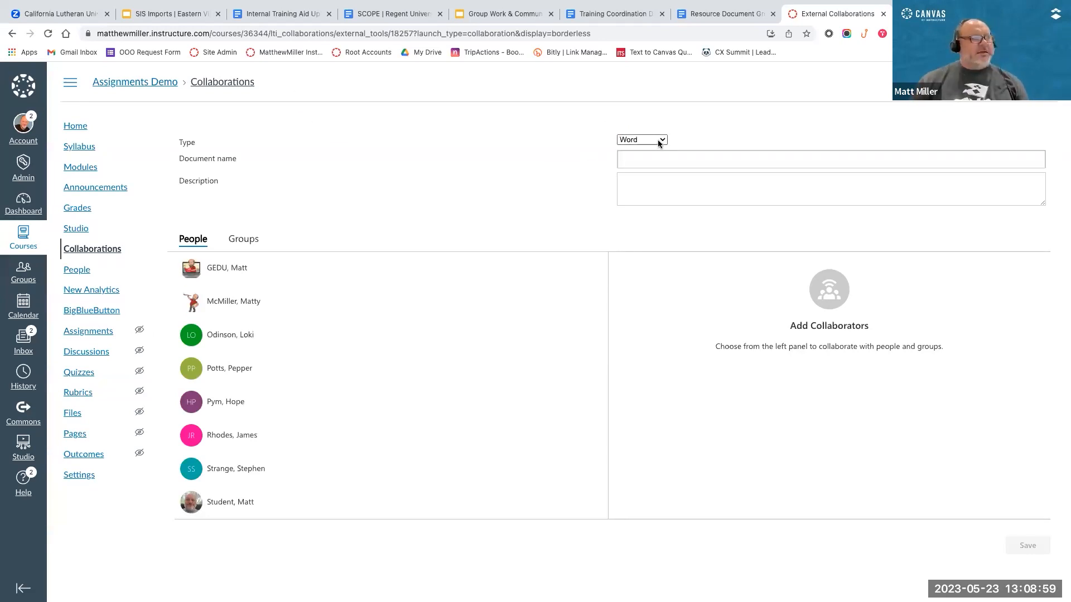
Step: Name the new Word document "O365 Special Assigmnent" and leave its description empty
left_click(656, 161)
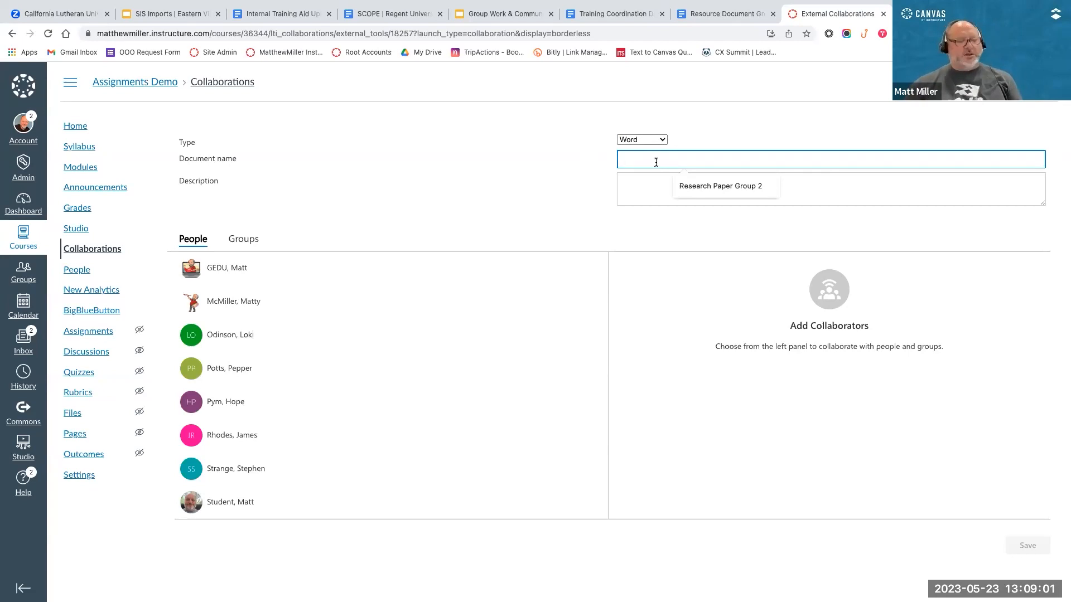
type("O")
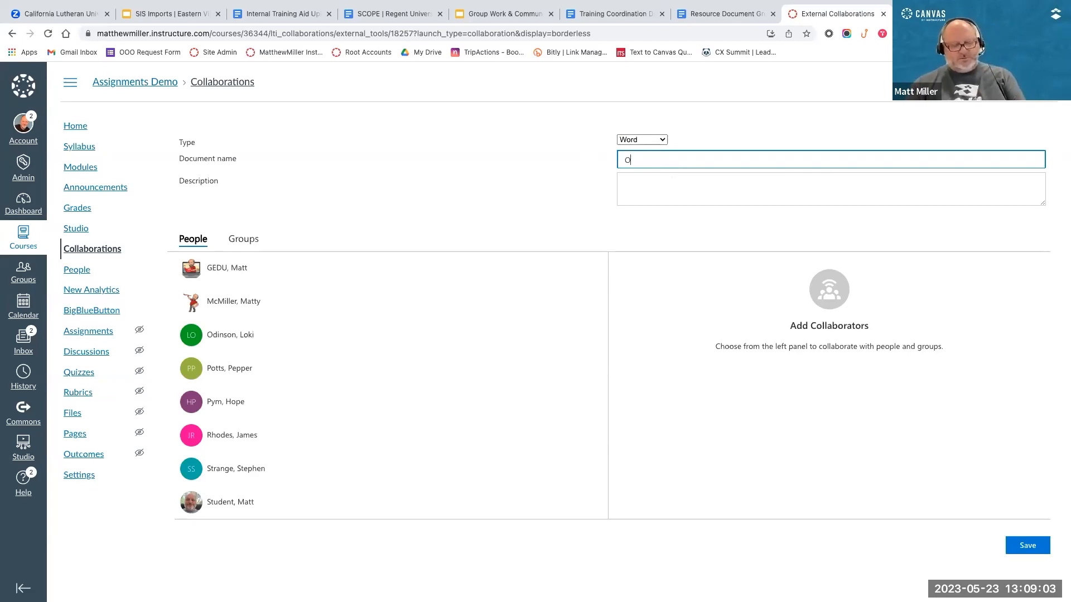
type("365 Special Assignent")
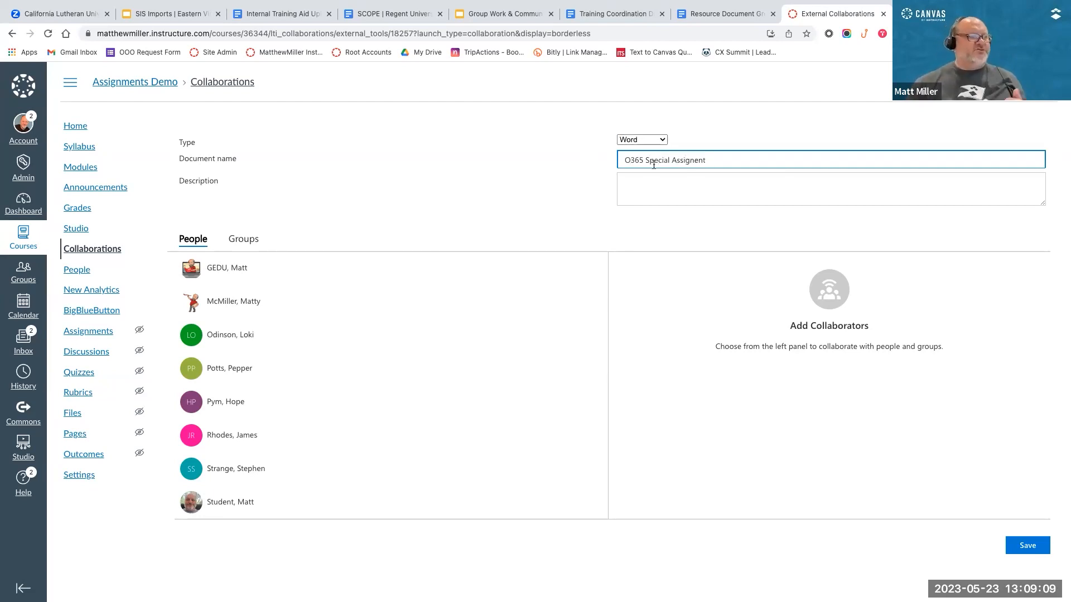
left_click(690, 161)
type("m")
left_click(681, 182)
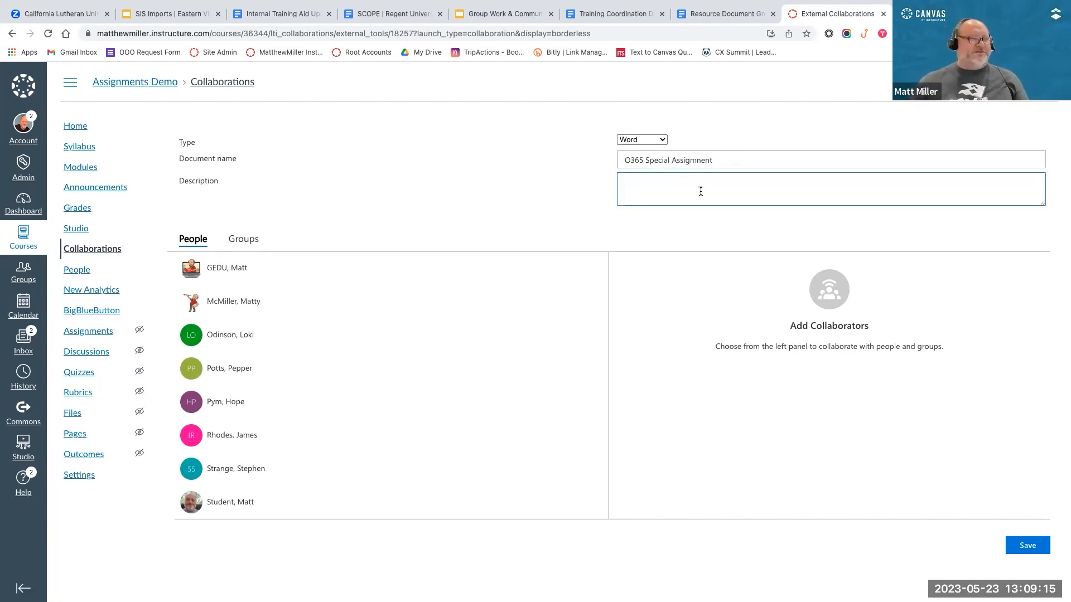
Step: Add three students from the People list as collaborators and save the Office 365 collaboration
left_click(238, 335)
left_click(237, 369)
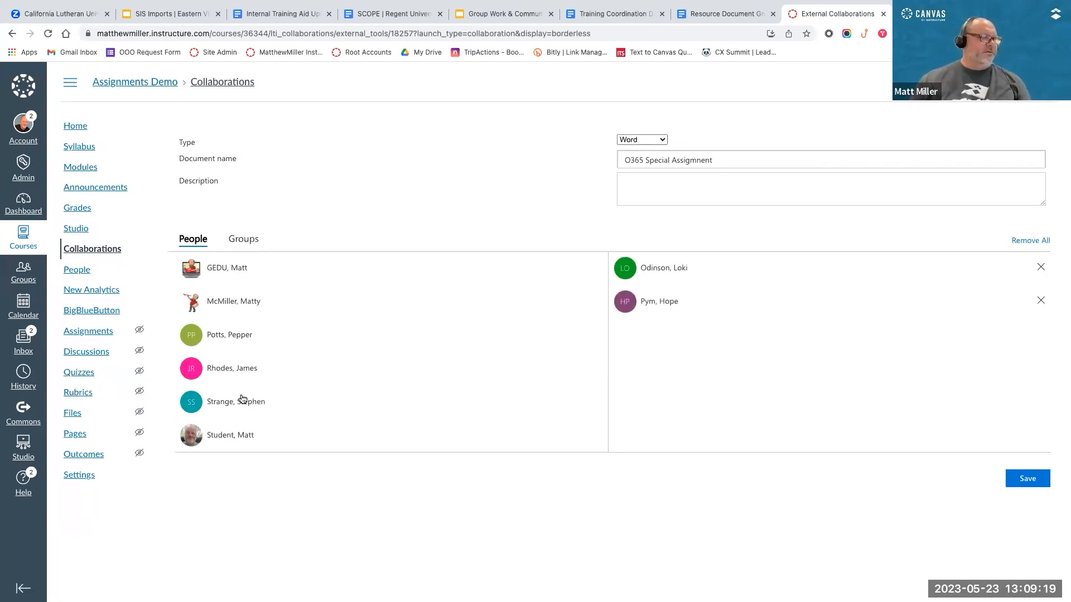
left_click(243, 401)
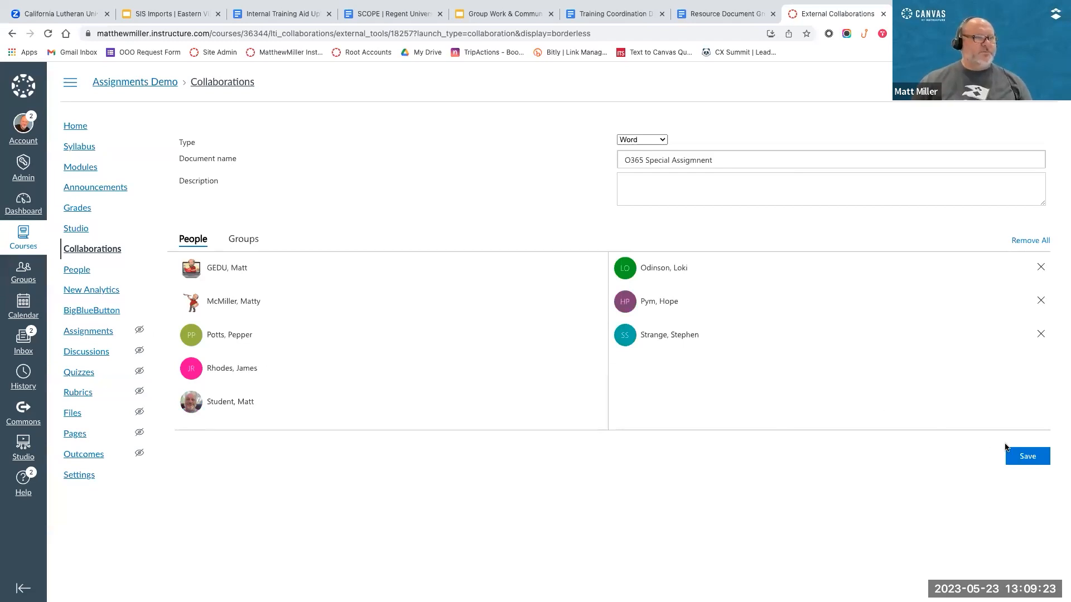
left_click(1018, 457)
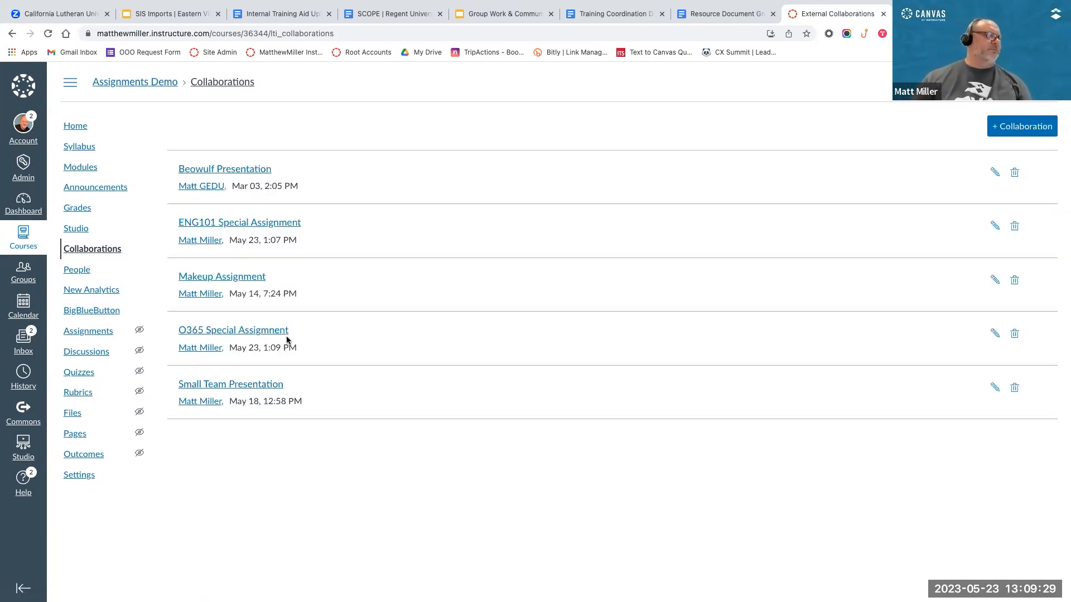
Step: Open the "O365 Special Assigmnent" document in Word and return to the course's Collaborations page
left_click(229, 330)
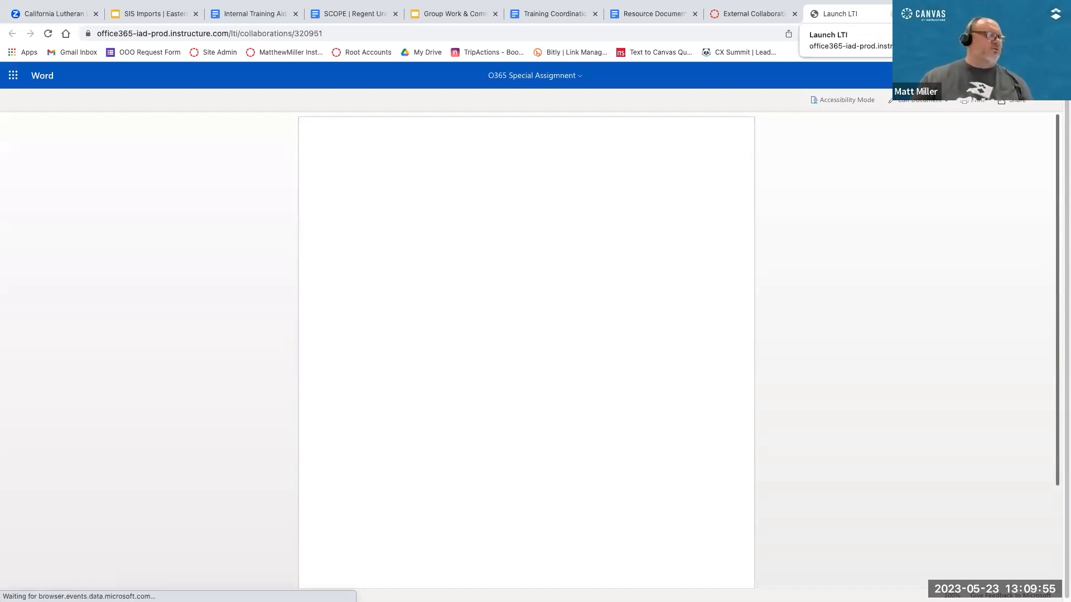
left_click(730, 14)
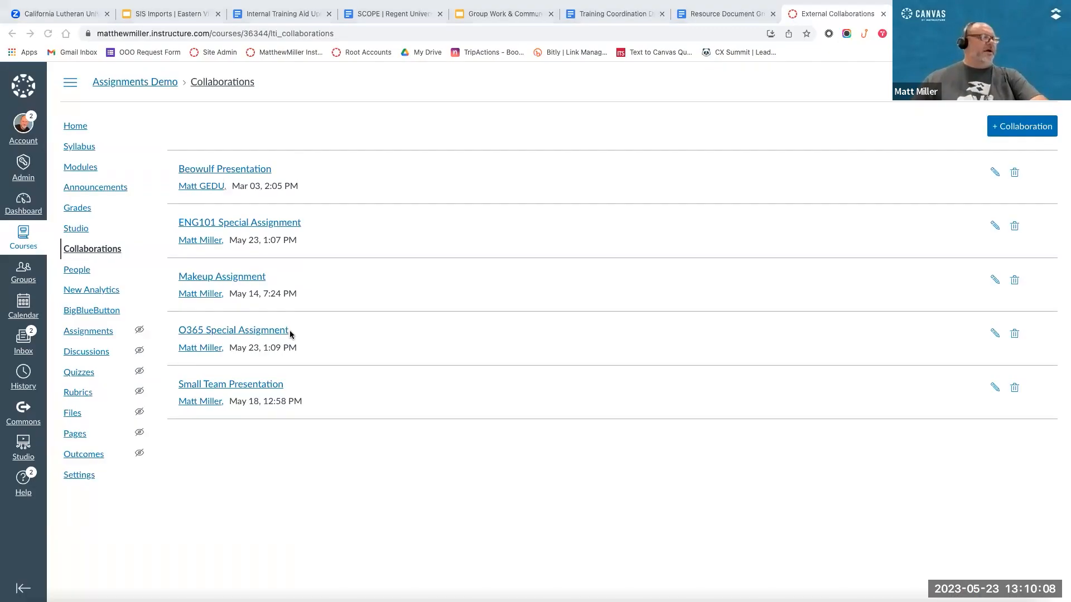
left_click(148, 196)
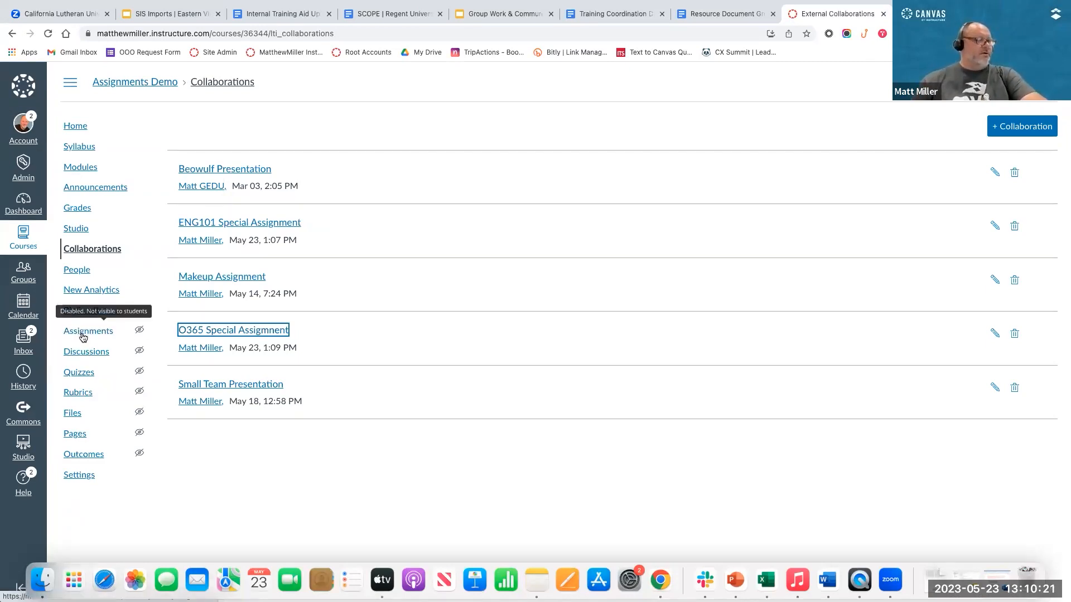
Step: Start a new discussion in the Assignments Demo course with the title "Regent Group Discussion"
left_click(84, 354)
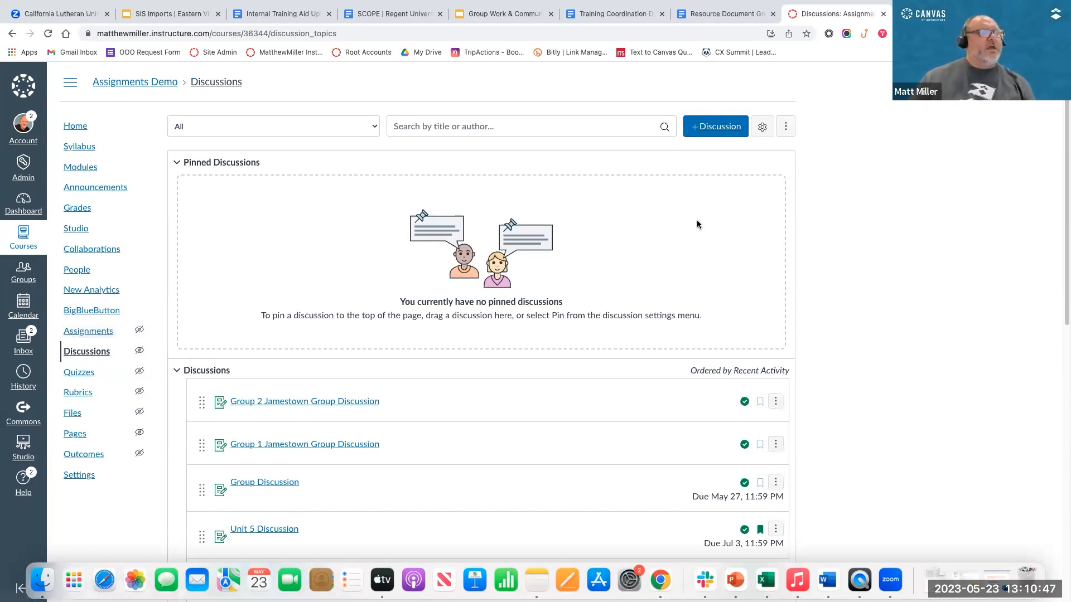
left_click(709, 127)
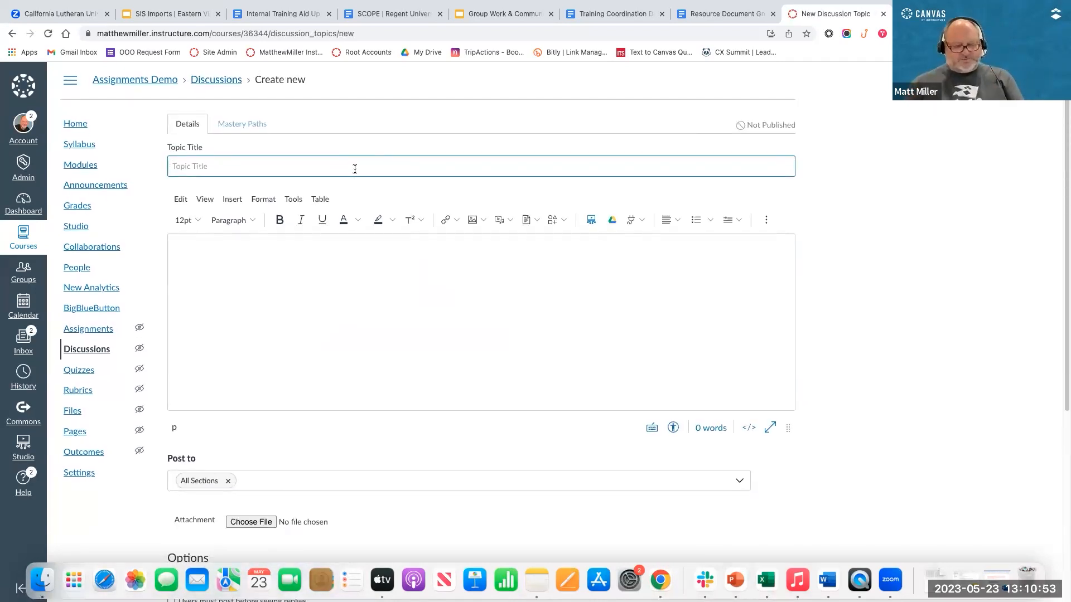
type("Regent ")
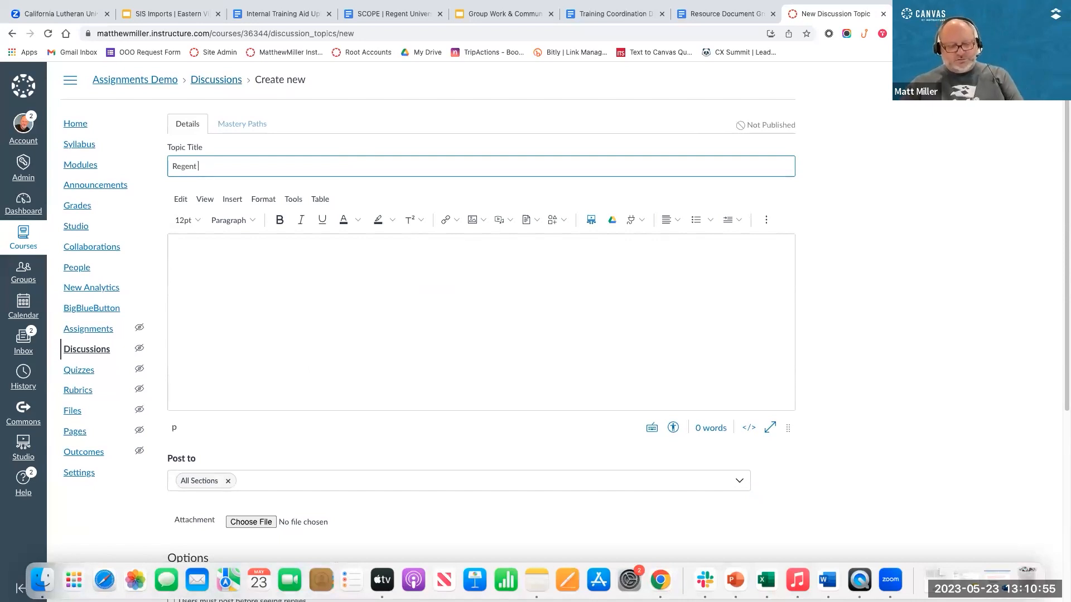
type("Group Discussi")
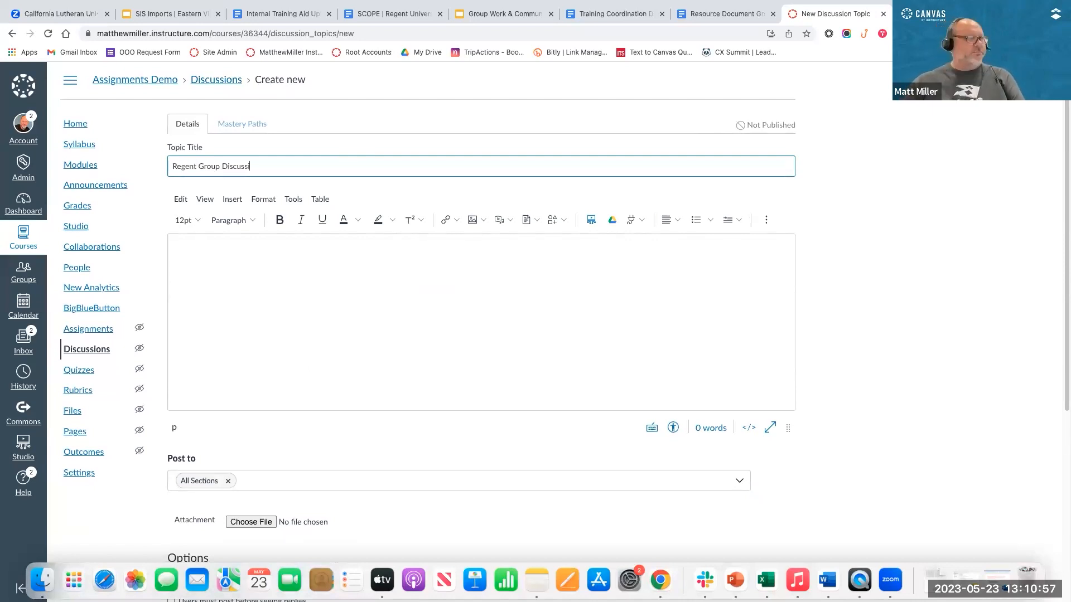
Step: Enter "Instructions go here..." as the body text of the new discussion
scroll(401, 227, "down", 3)
left_click(413, 232)
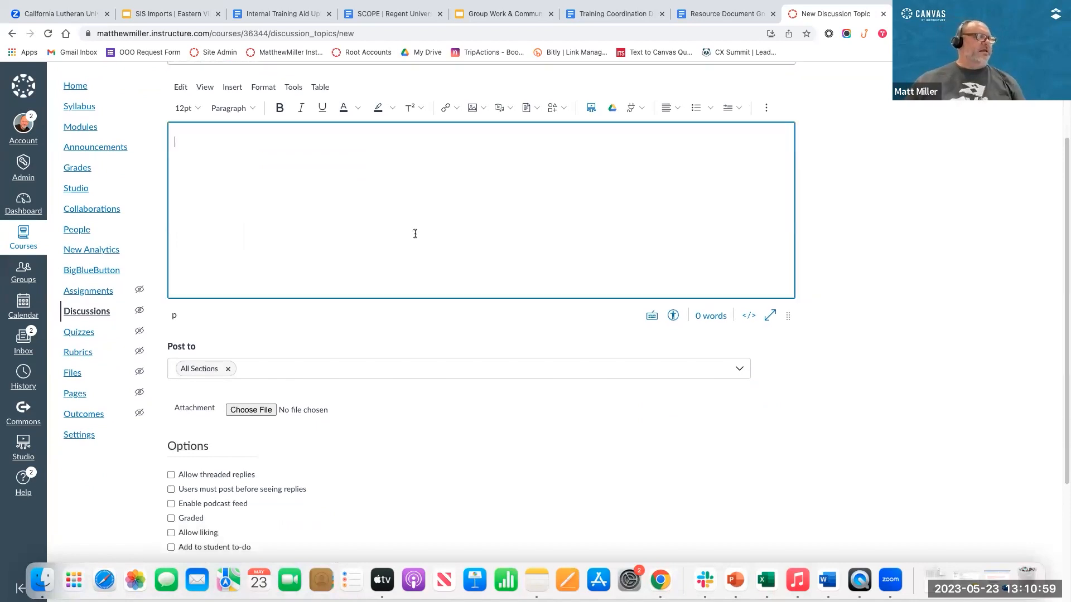
scroll(413, 232, "up", 3)
type("Instru")
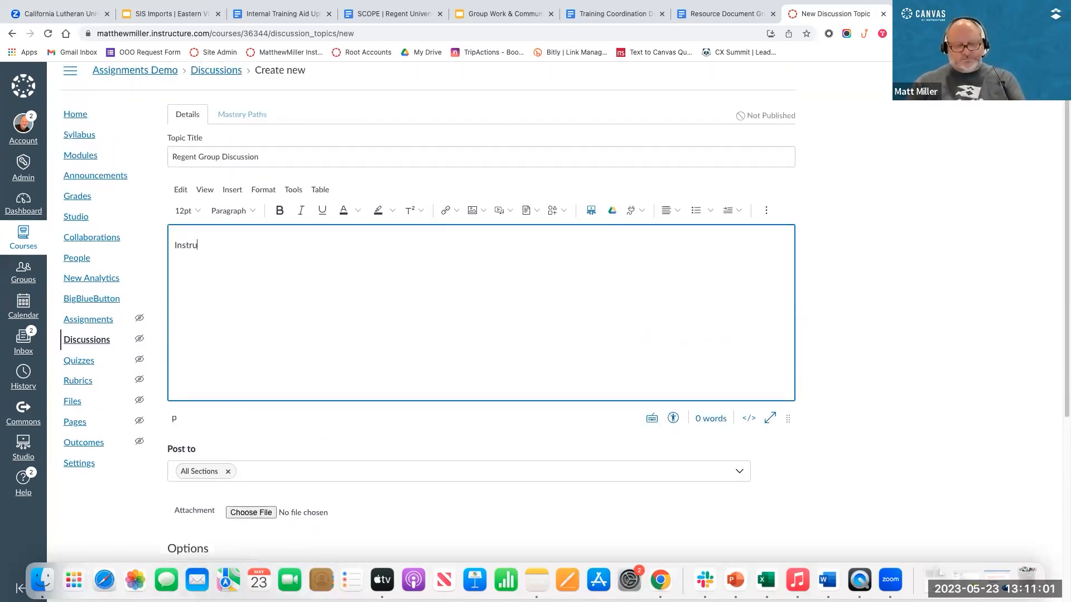
type("ctions go here...")
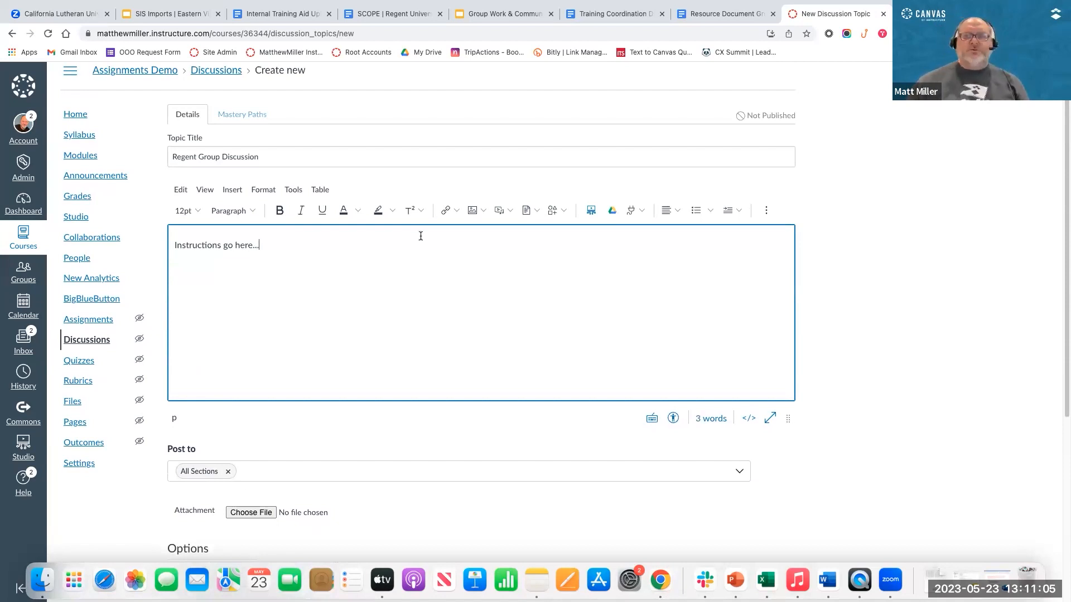
Step: Review the new discussion's editor, section posting, attachment and options settings
scroll(348, 293, "down", 1)
scroll(348, 293, "down", 2)
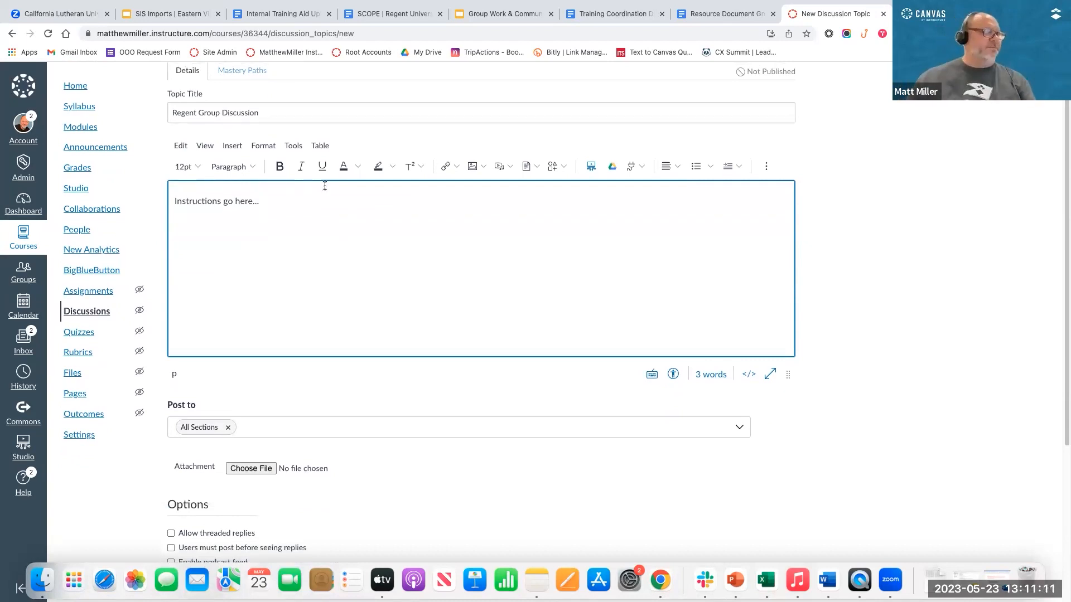
scroll(463, 409, "down", 4)
scroll(453, 443, "up", 5)
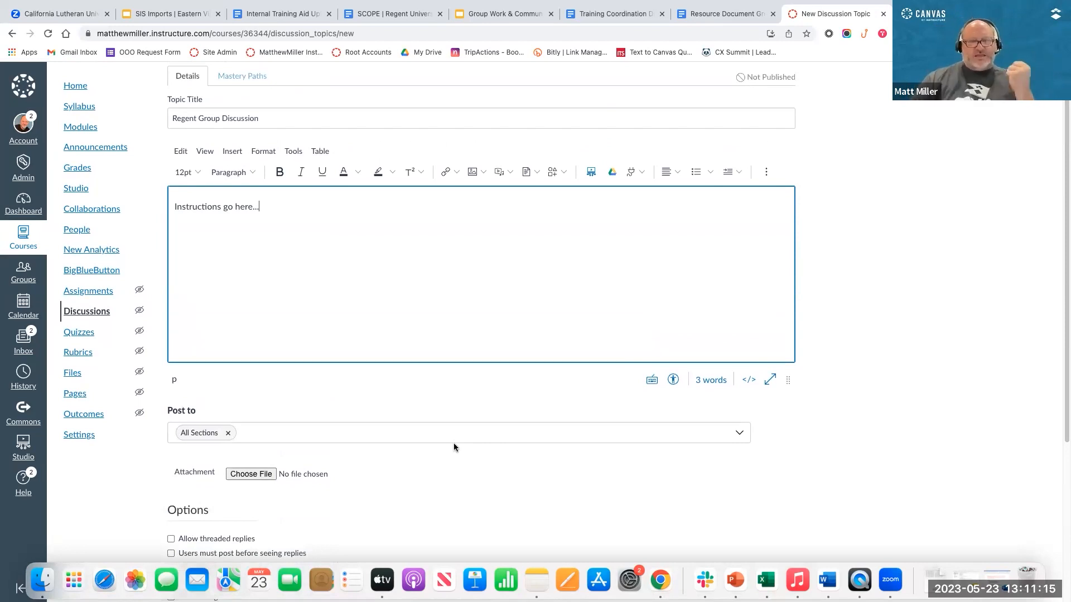
scroll(453, 443, "up", 2)
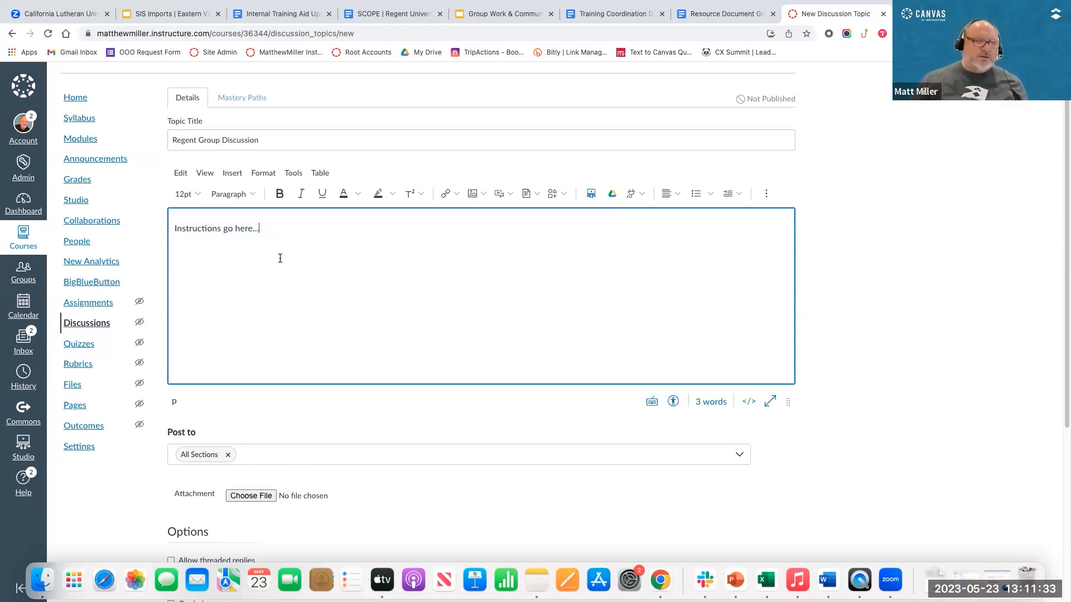
scroll(366, 327, "down", 5)
scroll(366, 327, "up", 2)
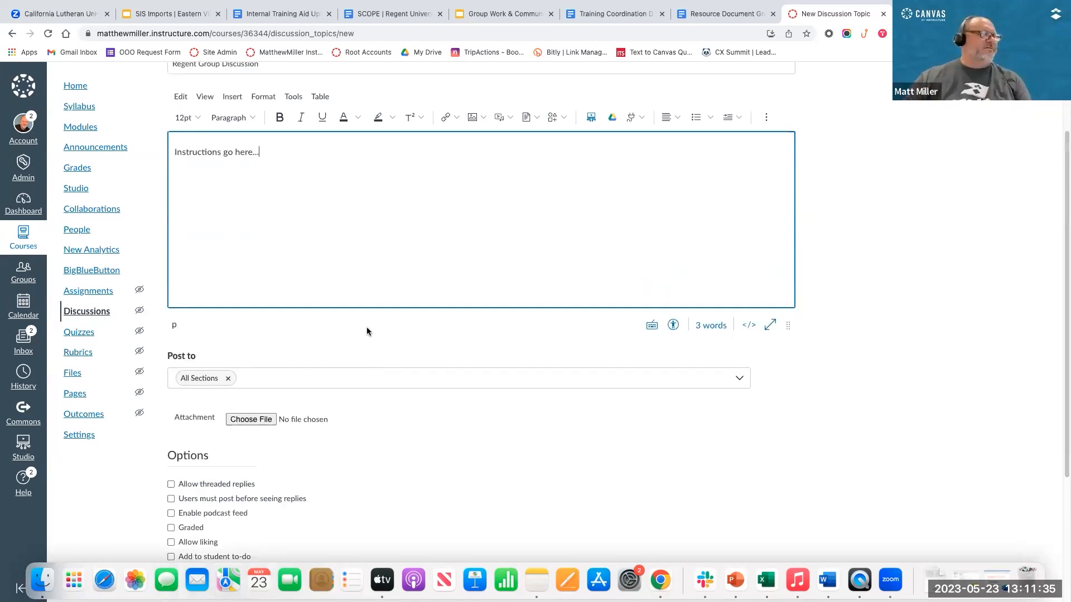
scroll(346, 418, "up", 1)
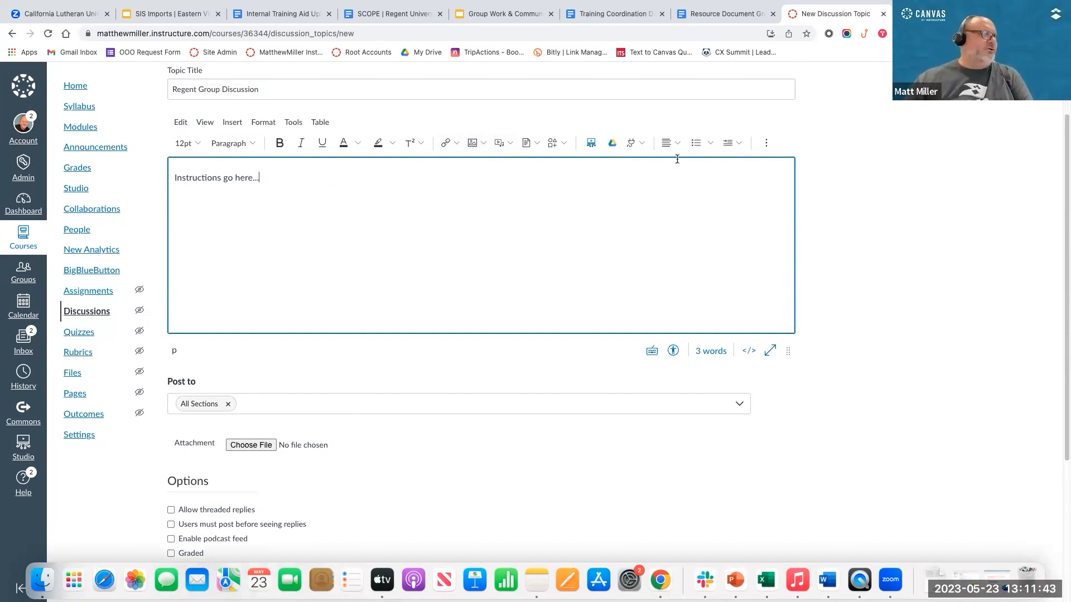
Step: Allow threaded replies, require users to post before seeing replies, and make the discussion graded
scroll(514, 308, "down", 5)
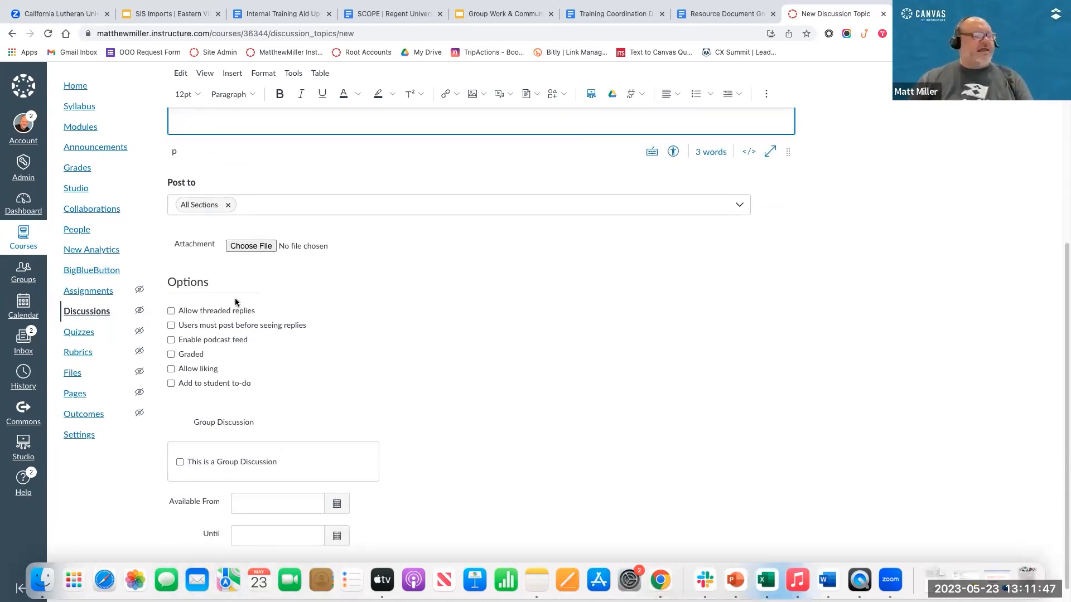
left_click(172, 312)
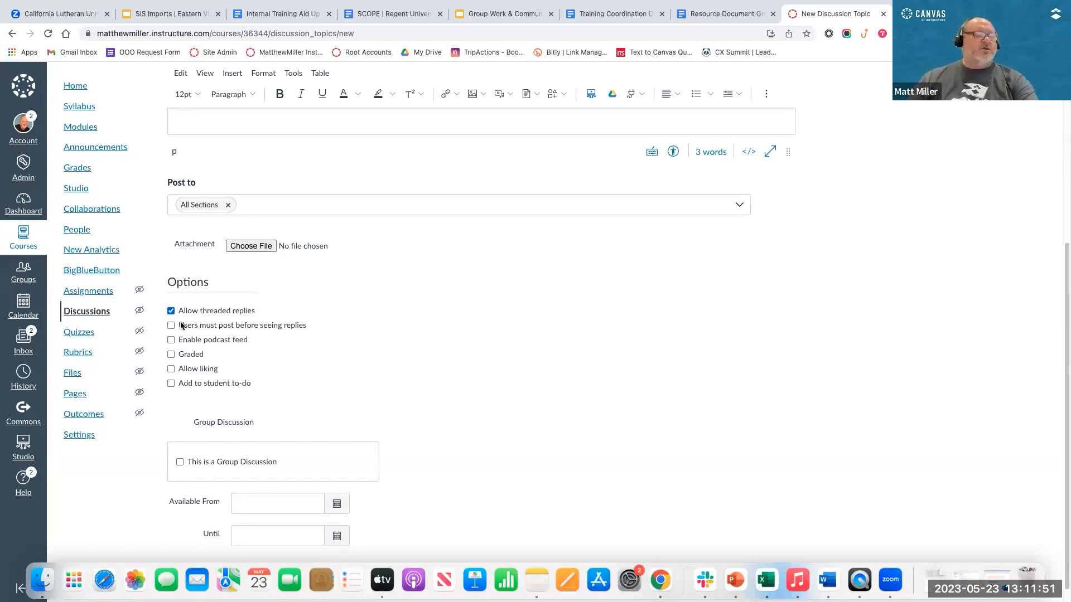
scroll(303, 324, "up", 5)
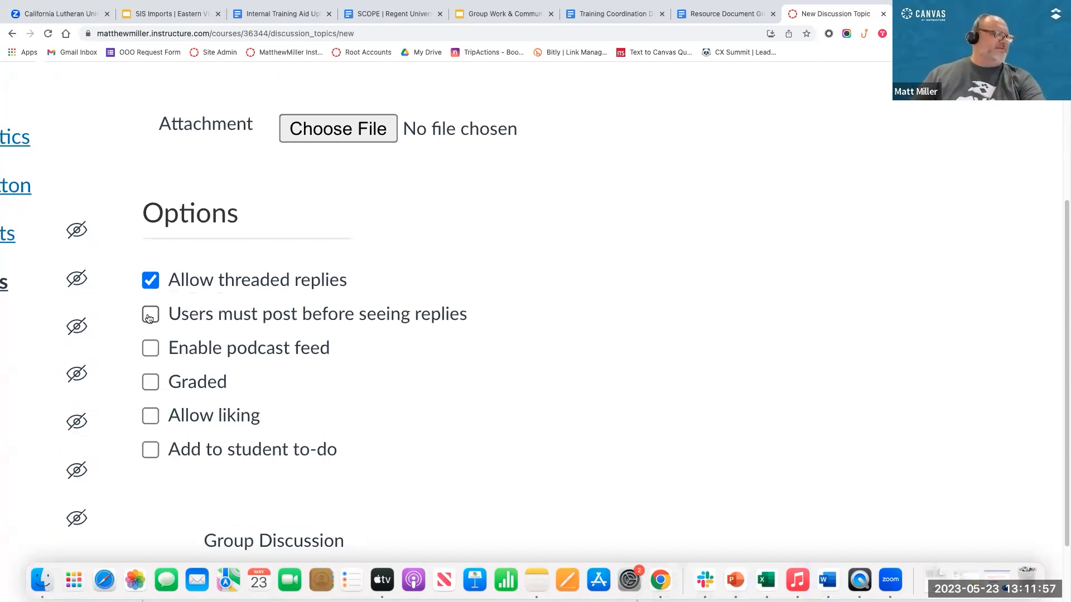
left_click(149, 318)
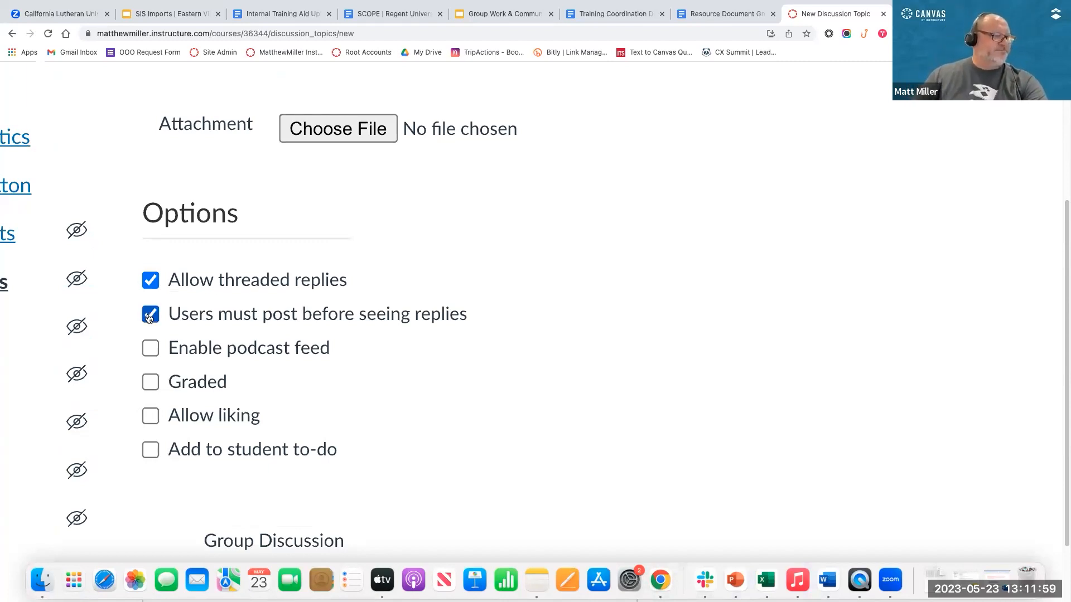
left_click(150, 381)
Step: Set the graded discussion's points possible to 100
scroll(167, 385, "down", 2)
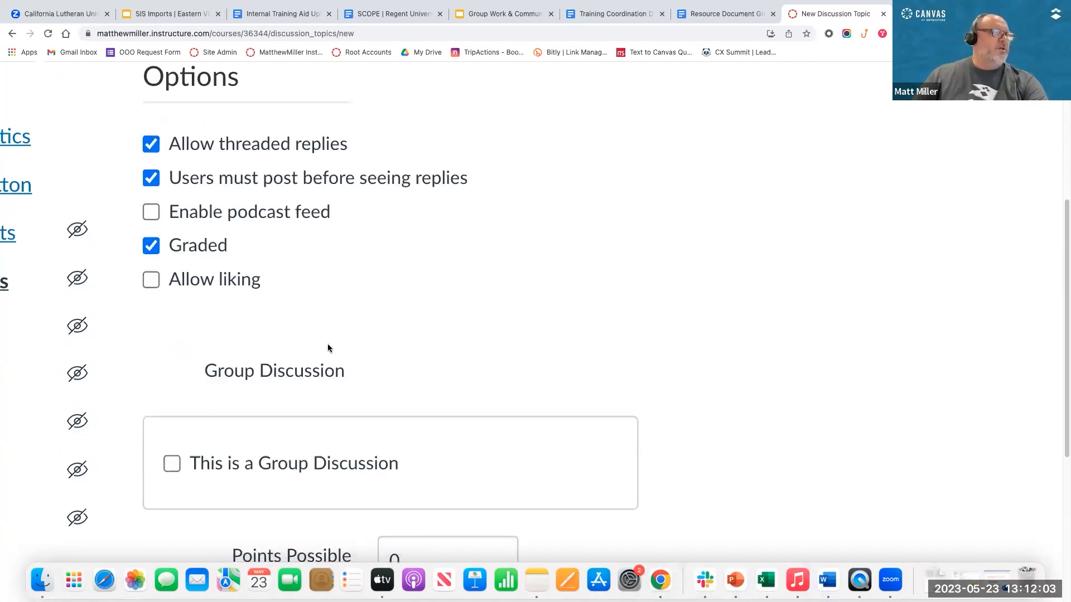
scroll(327, 344, "down", 2)
left_click(429, 425)
key("super+a")
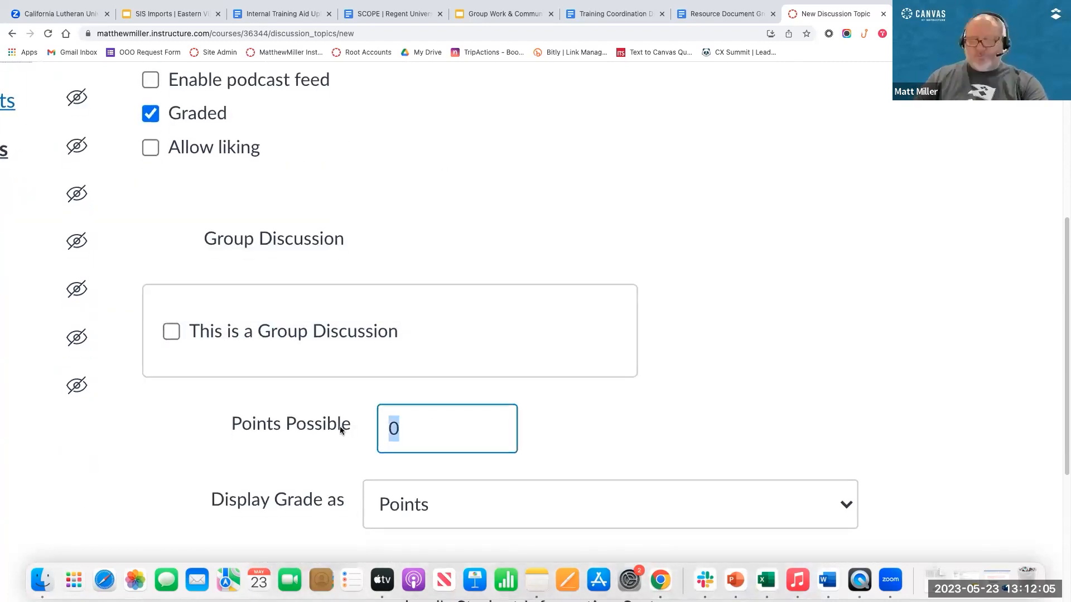
type("100")
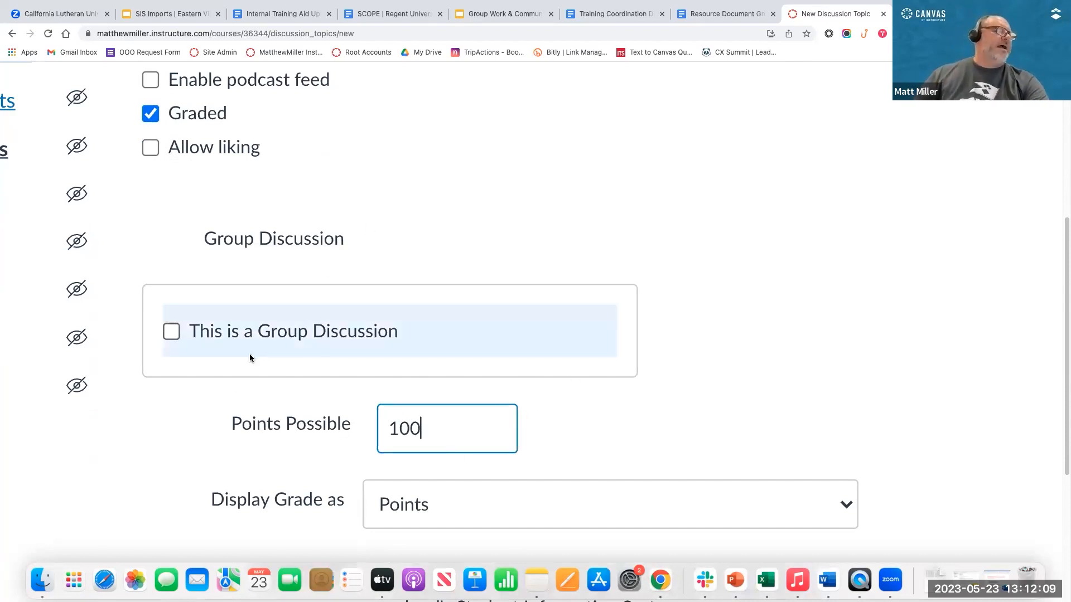
Step: Make it a group discussion and check which group sets are available without choosing one
key("super+minus")
key("super+minus")
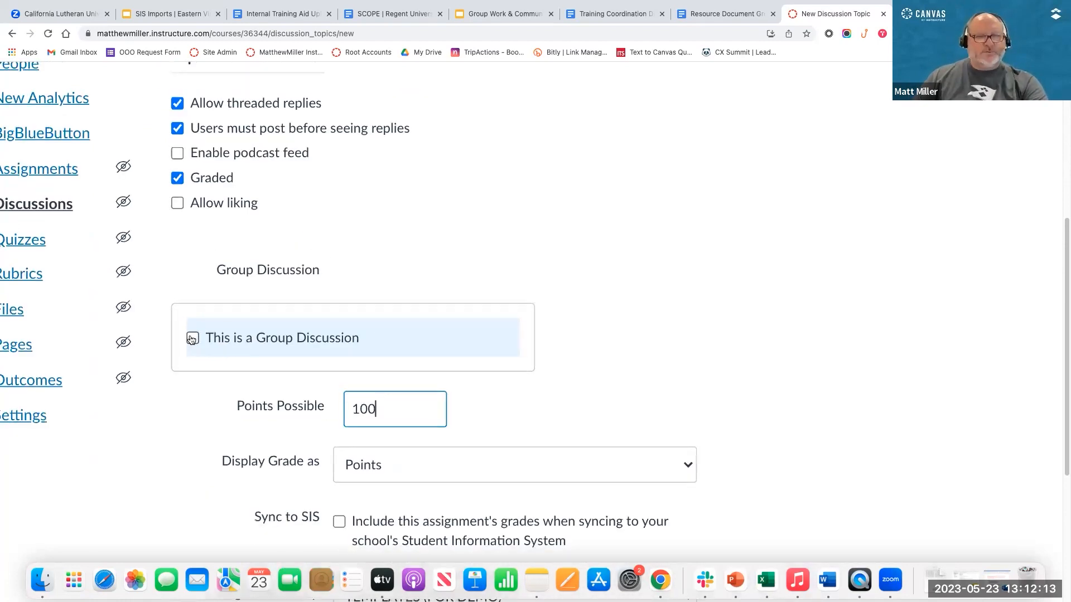
left_click(191, 339)
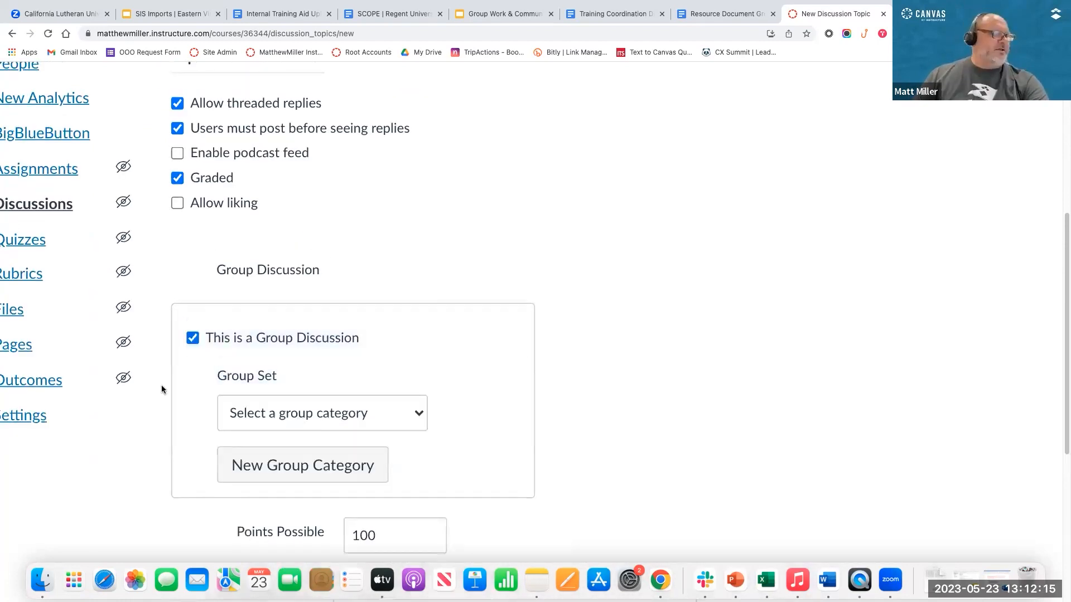
scroll(243, 178, "down", 5)
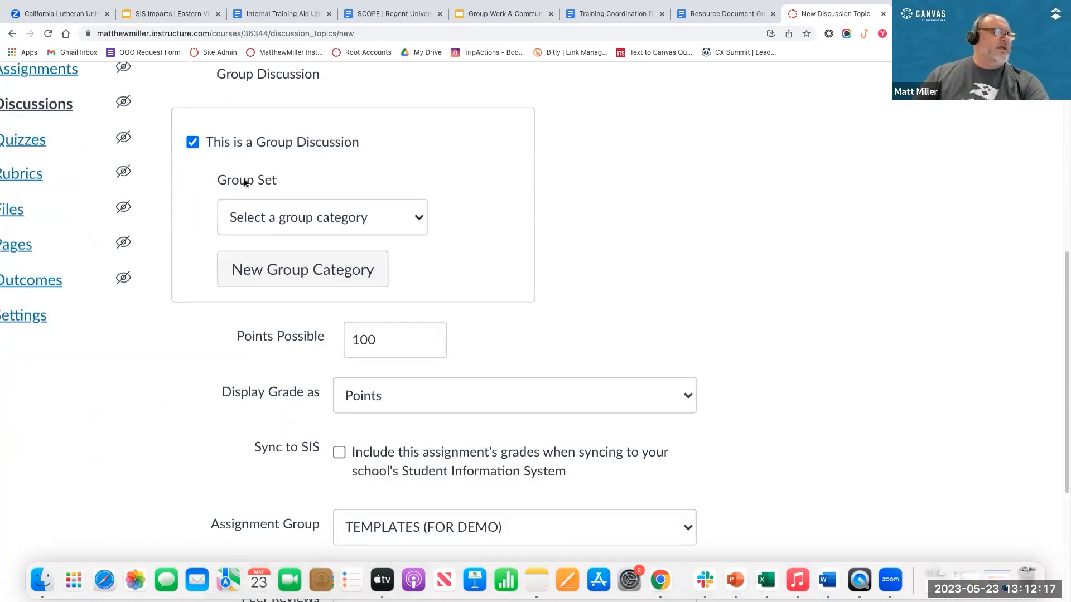
scroll(243, 178, "up", 1)
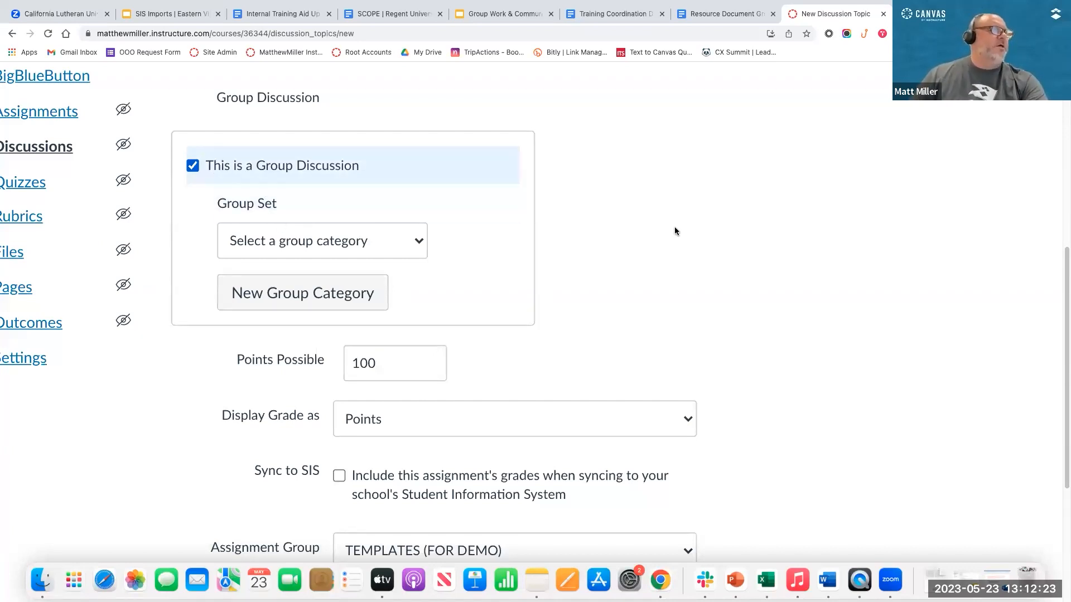
left_click(416, 236)
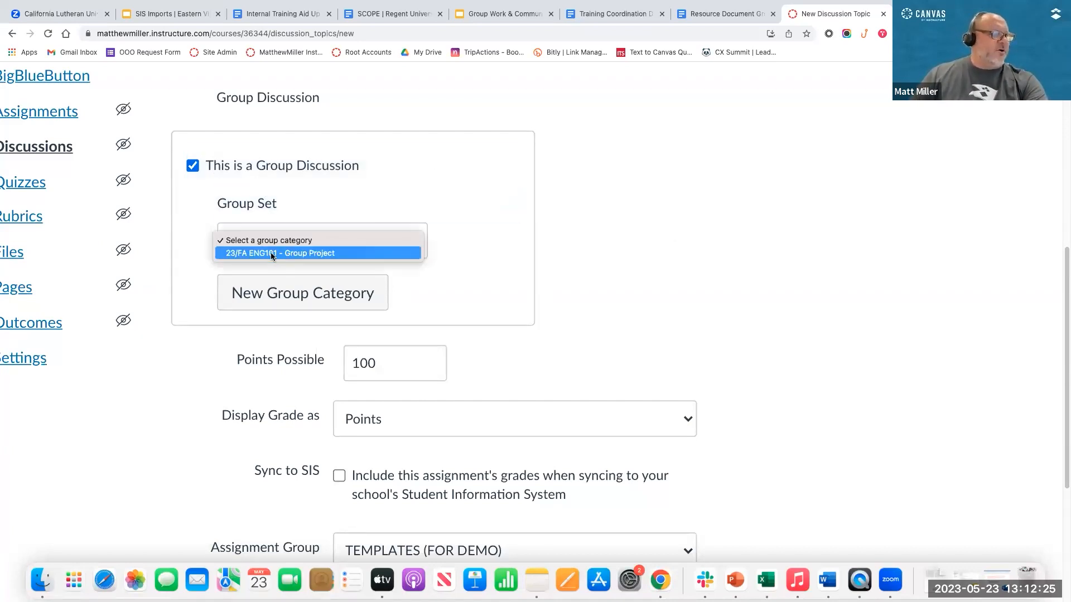
left_click(531, 269)
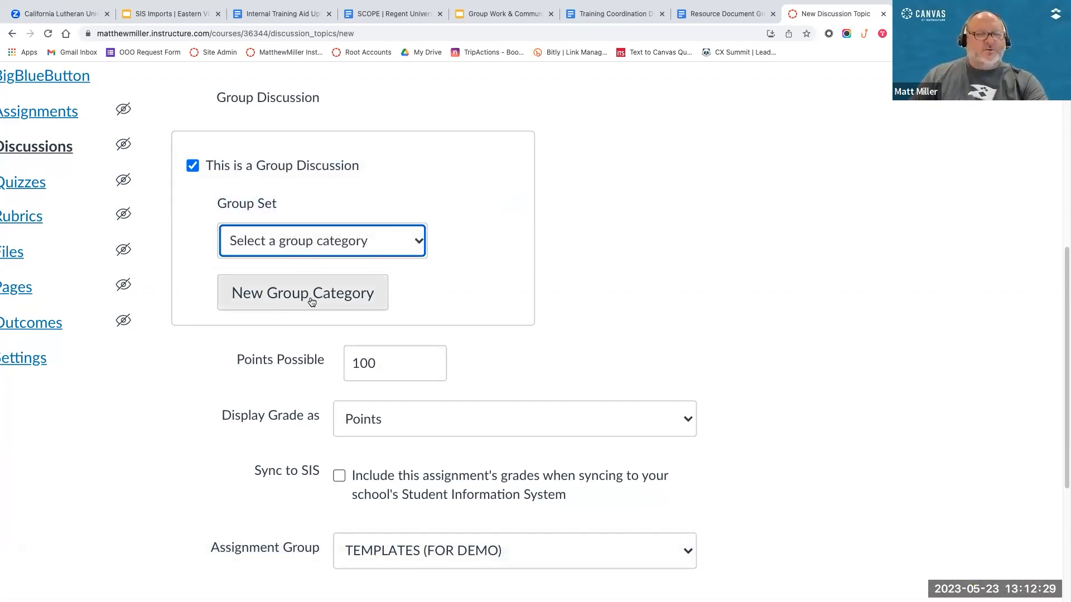
Step: Choose 23/FA ENG101 - Group Project as the group set for the group discussion
scroll(311, 301, "up", 1)
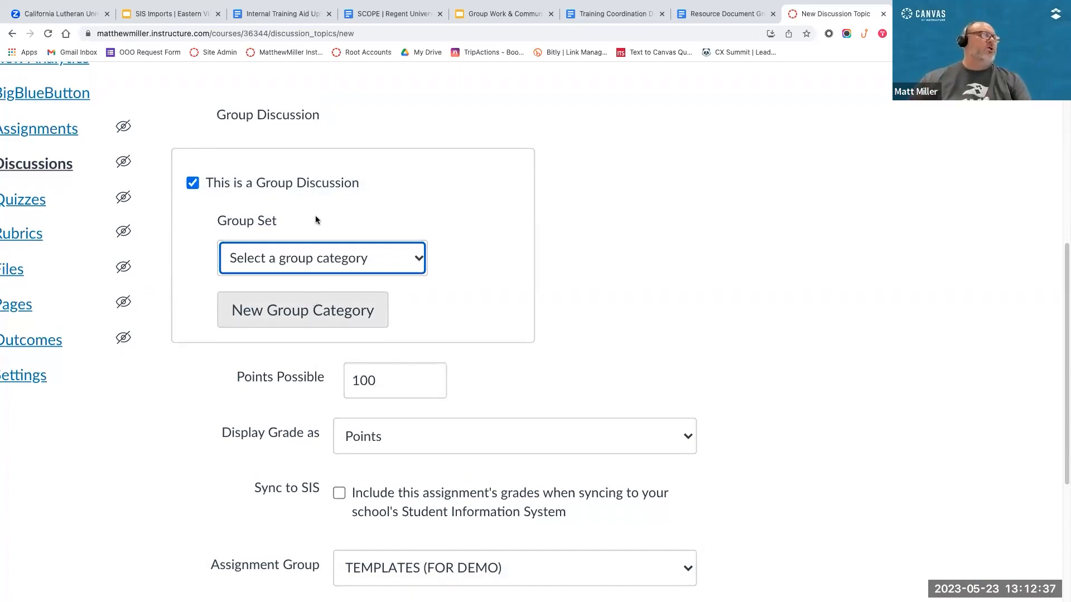
scroll(311, 301, "down", 1)
left_click(387, 249)
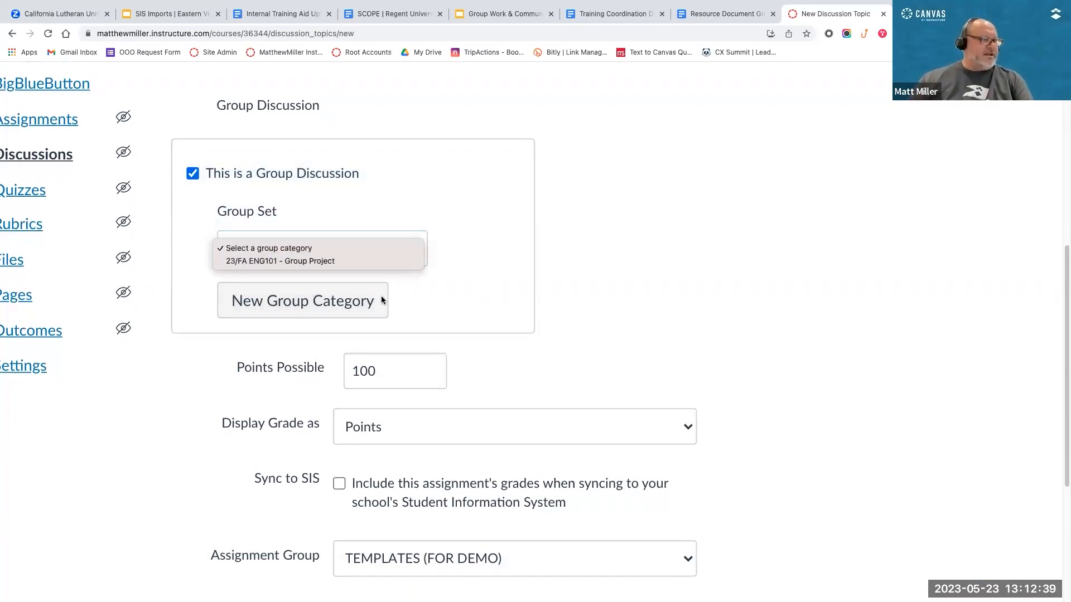
left_click(340, 303)
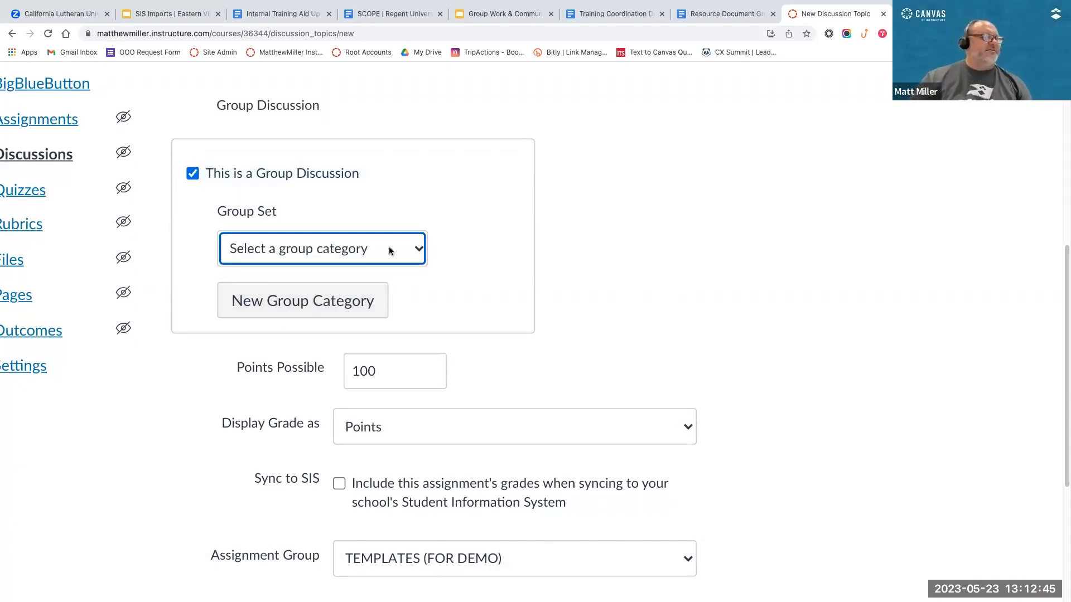
left_click(410, 249)
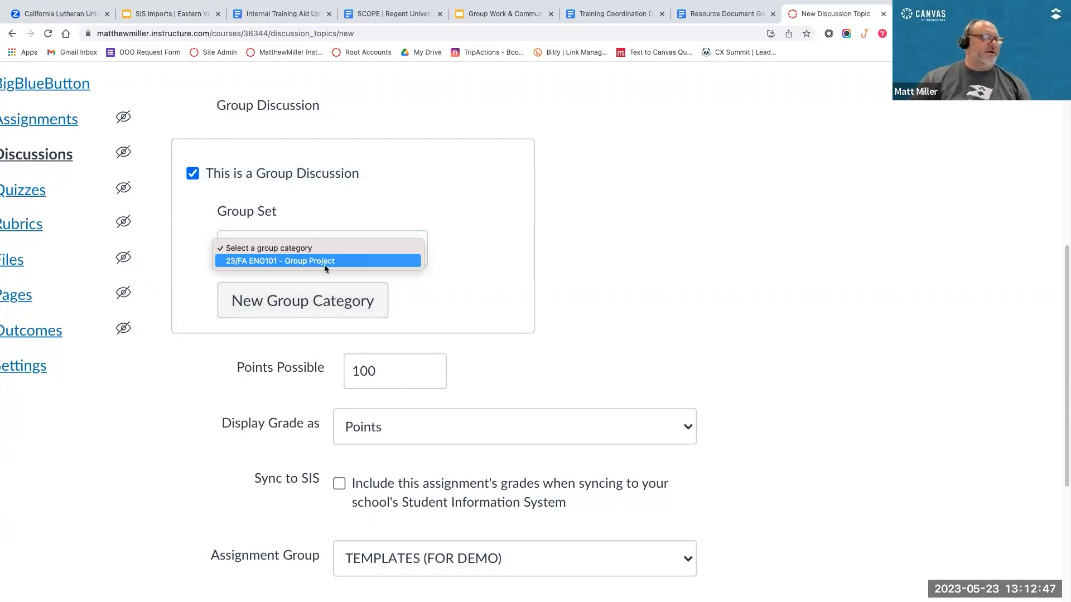
left_click(246, 262)
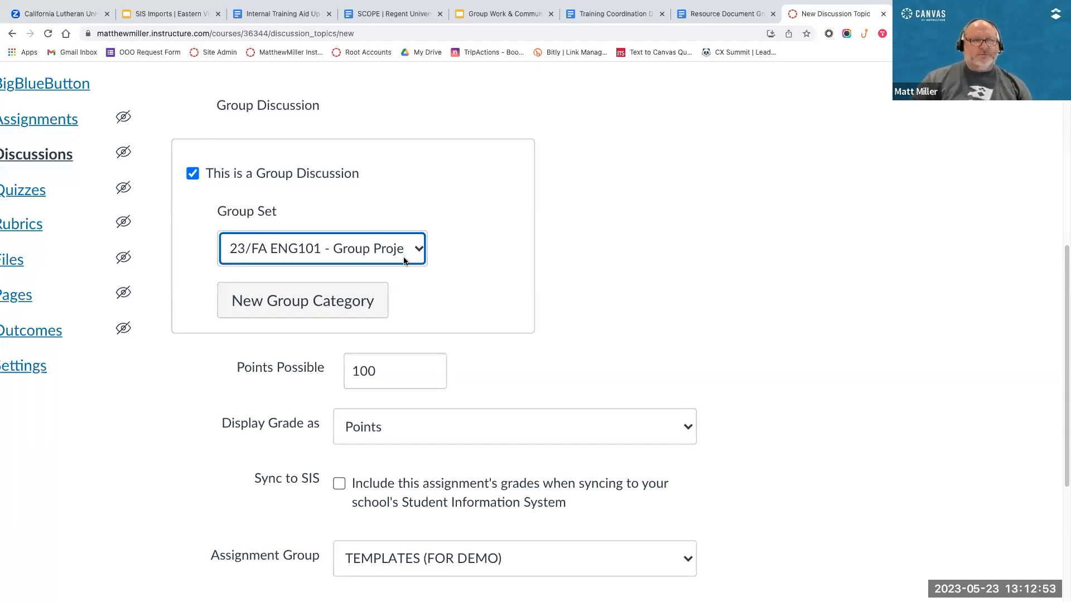
Step: Set the discussion's due date to May 19, 2023, 11:59 PM for everyone
scroll(595, 296, "down", 5)
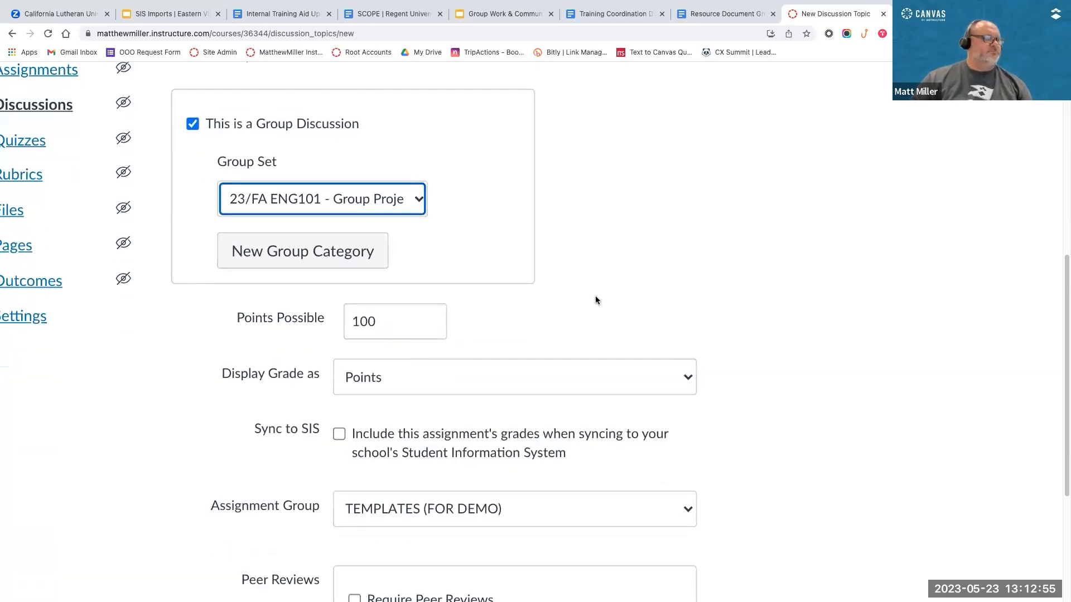
scroll(600, 292, "down", 5)
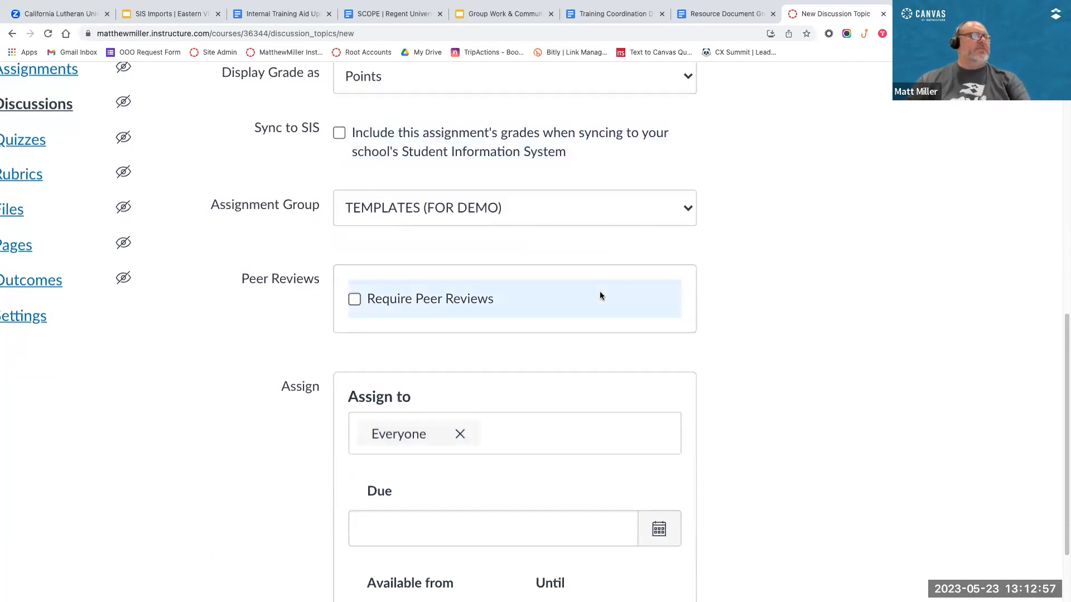
left_click(659, 330)
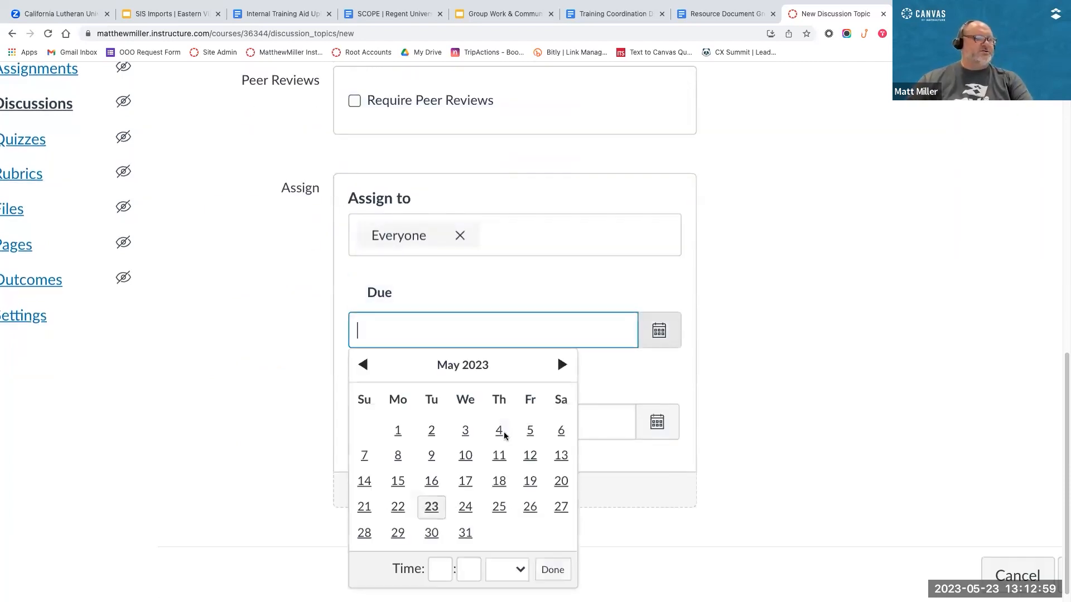
left_click(530, 482)
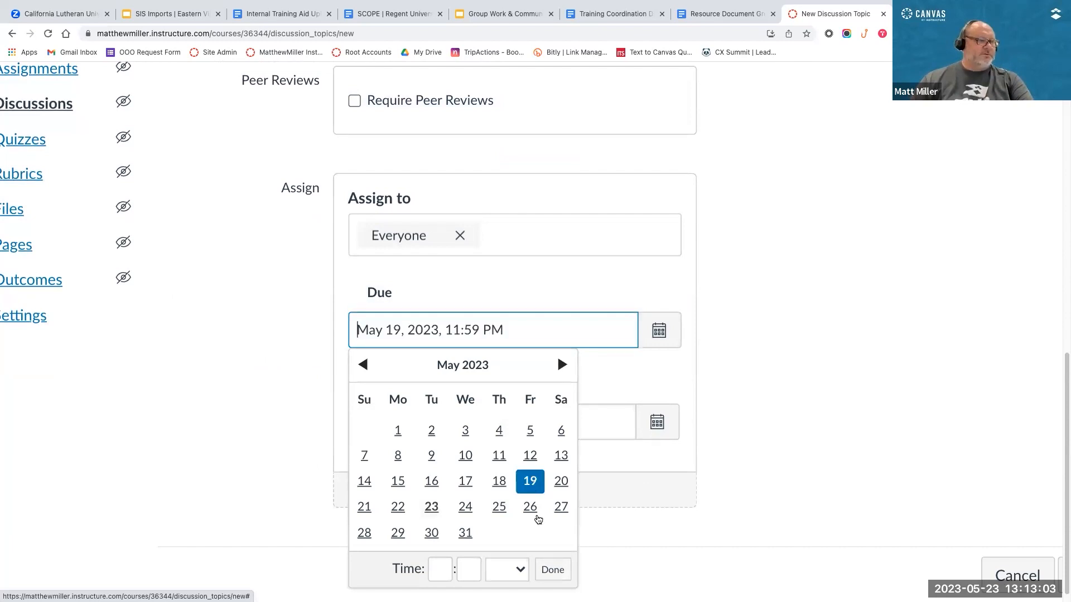
left_click(553, 569)
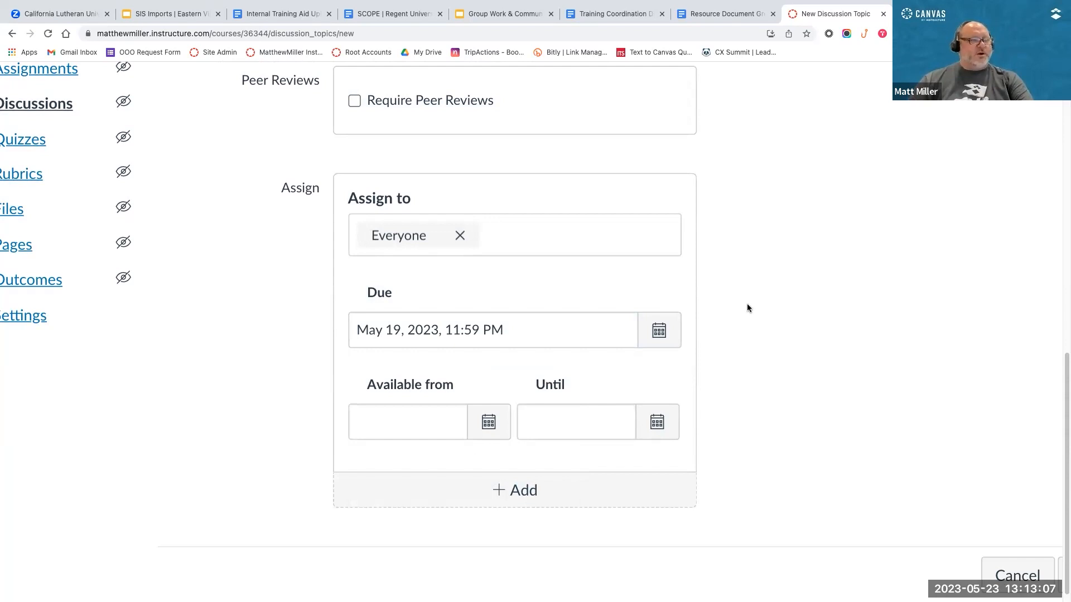
Step: Save and publish the Regent Group Discussion, and open the conversation belonging to 23/FA ENG101 - Group Project 2
scroll(747, 304, "up", 15)
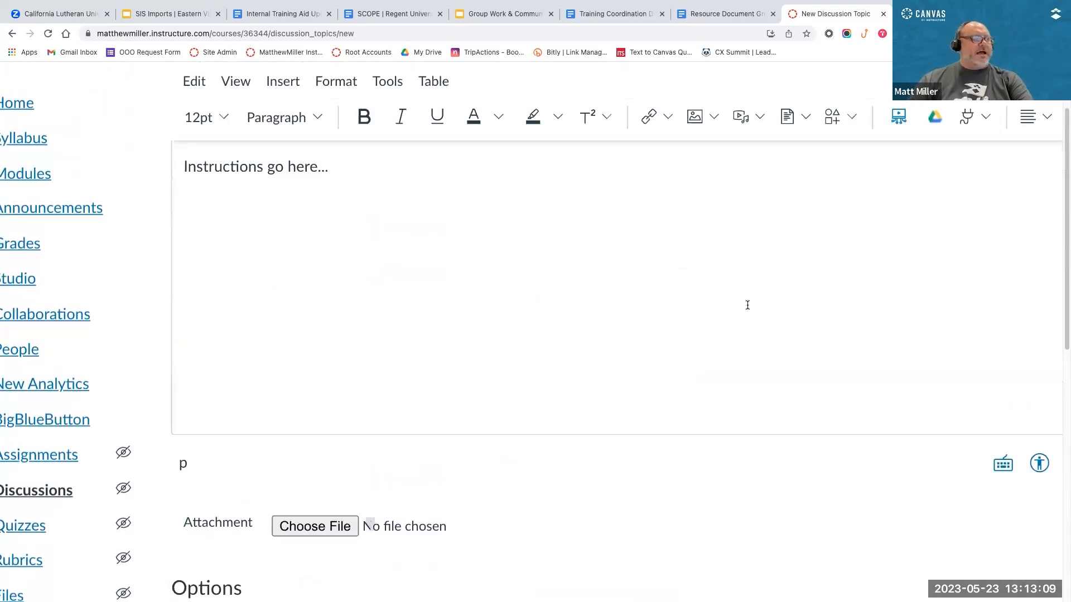
scroll(747, 305, "up", 4)
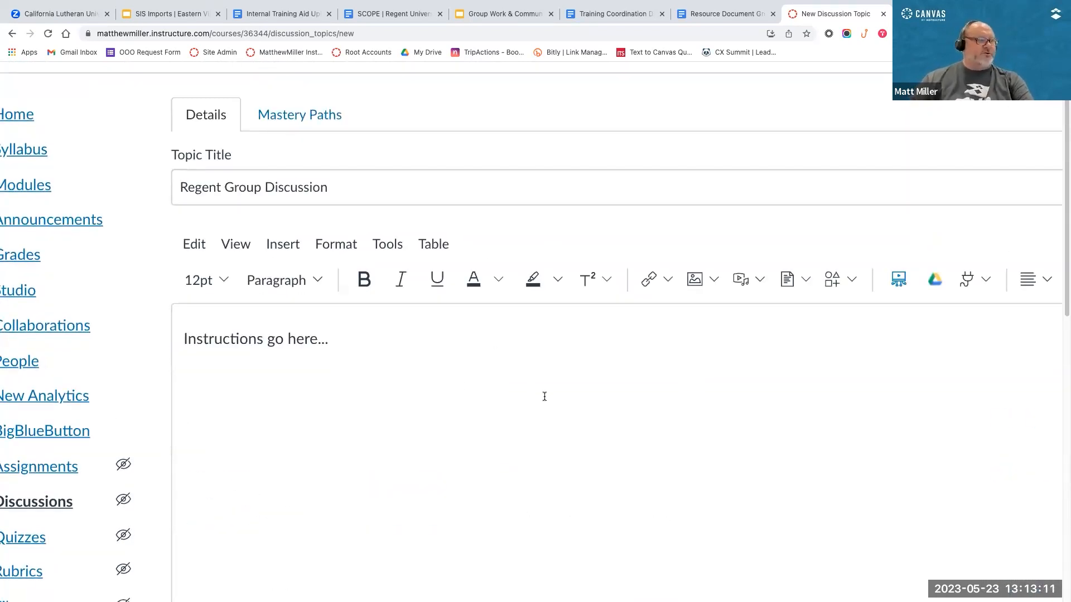
scroll(544, 396, "down", 20)
scroll(637, 375, "down", 1)
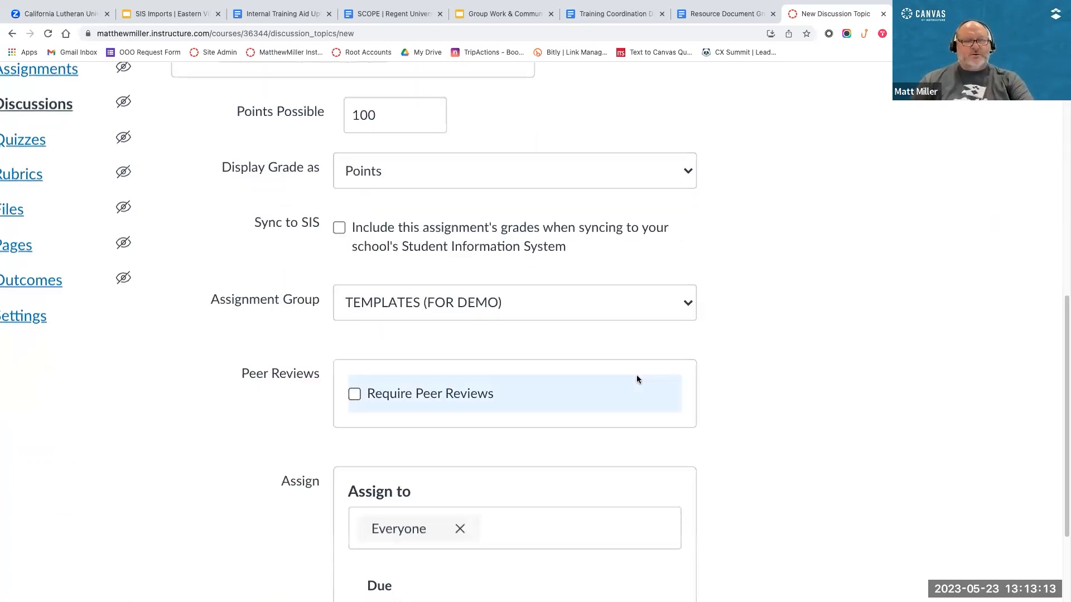
scroll(647, 370, "down", 5)
scroll(646, 370, "down", 4)
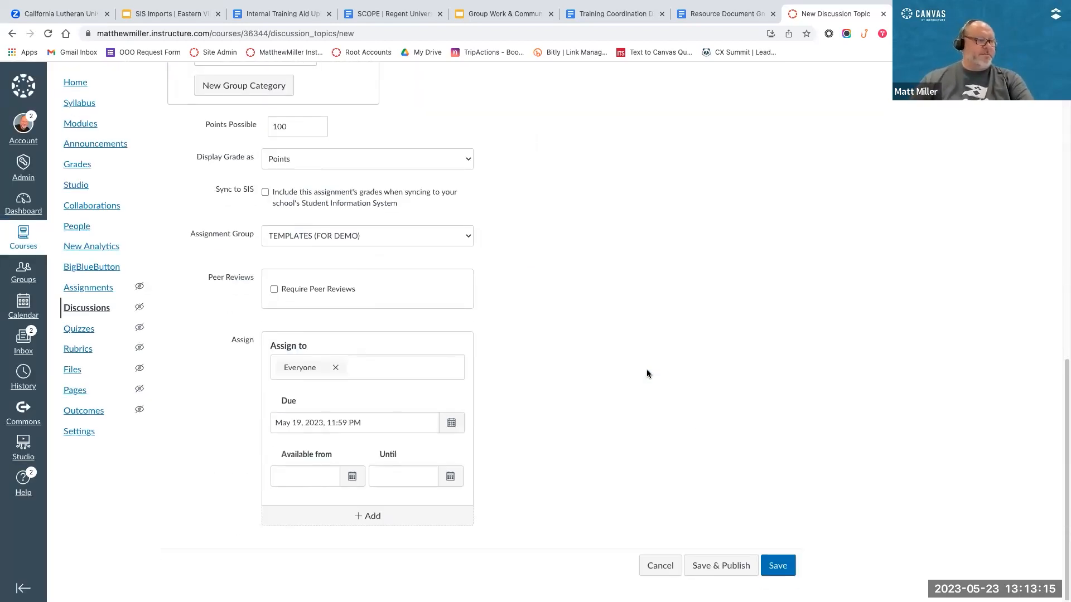
left_click(721, 570)
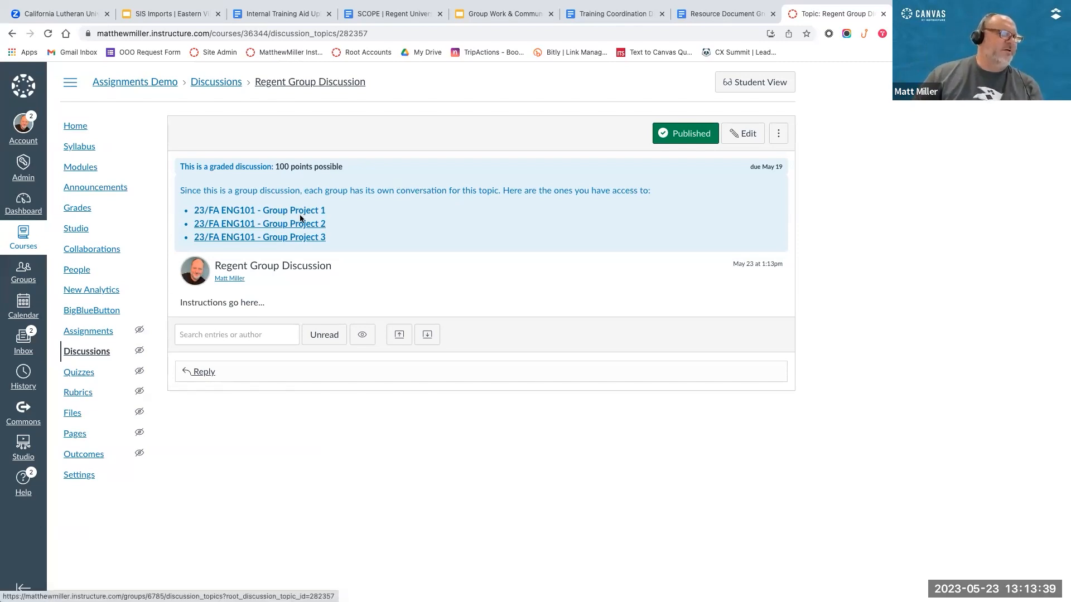
left_click(283, 226)
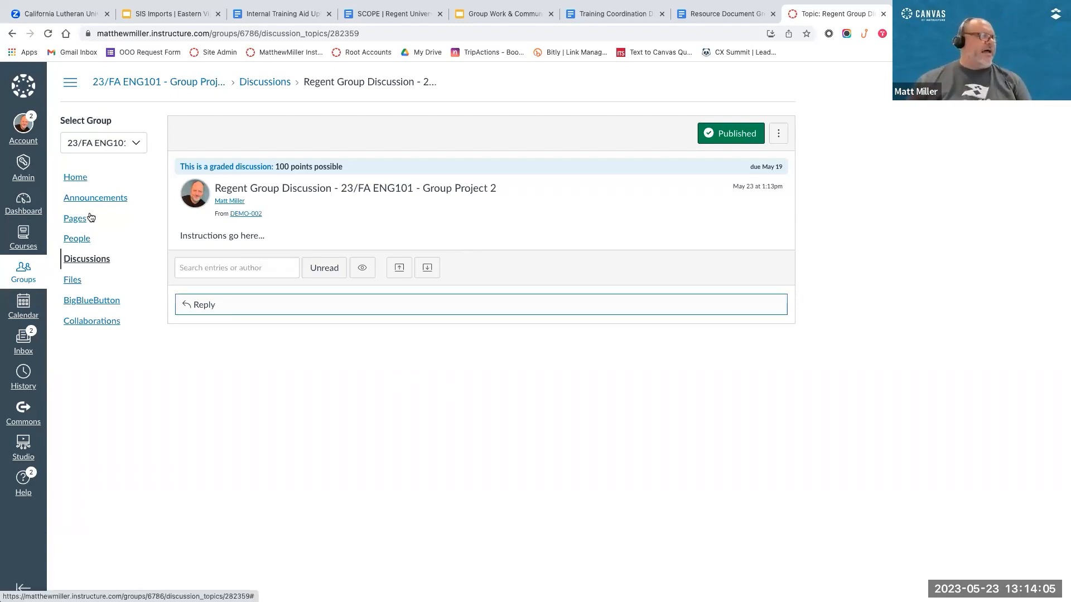
Step: Return to the Assignments Demo course's discussions and start a new discussion
left_click(23, 205)
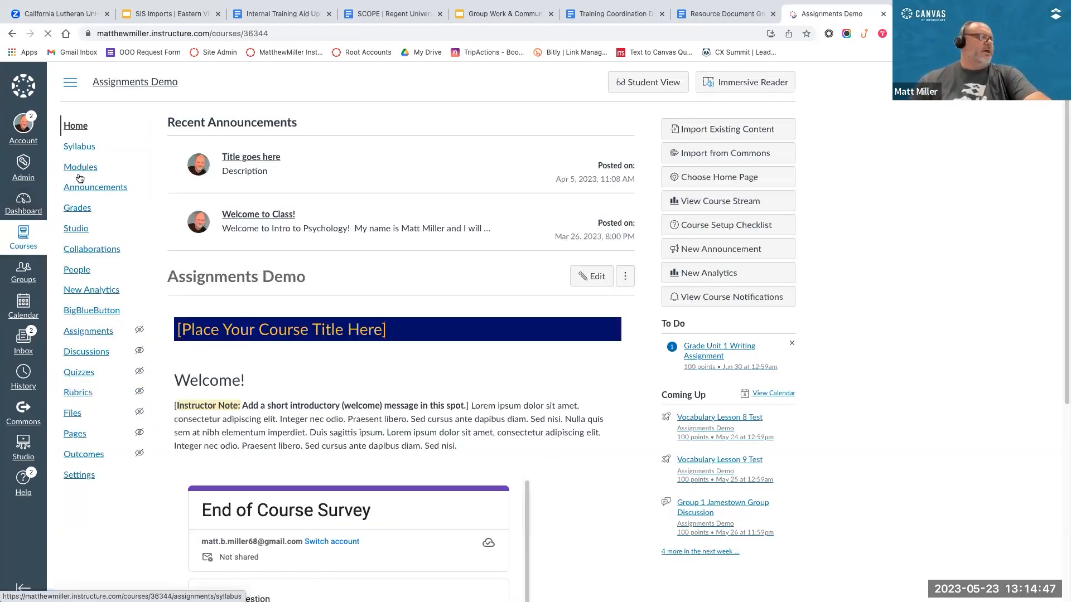
left_click(81, 354)
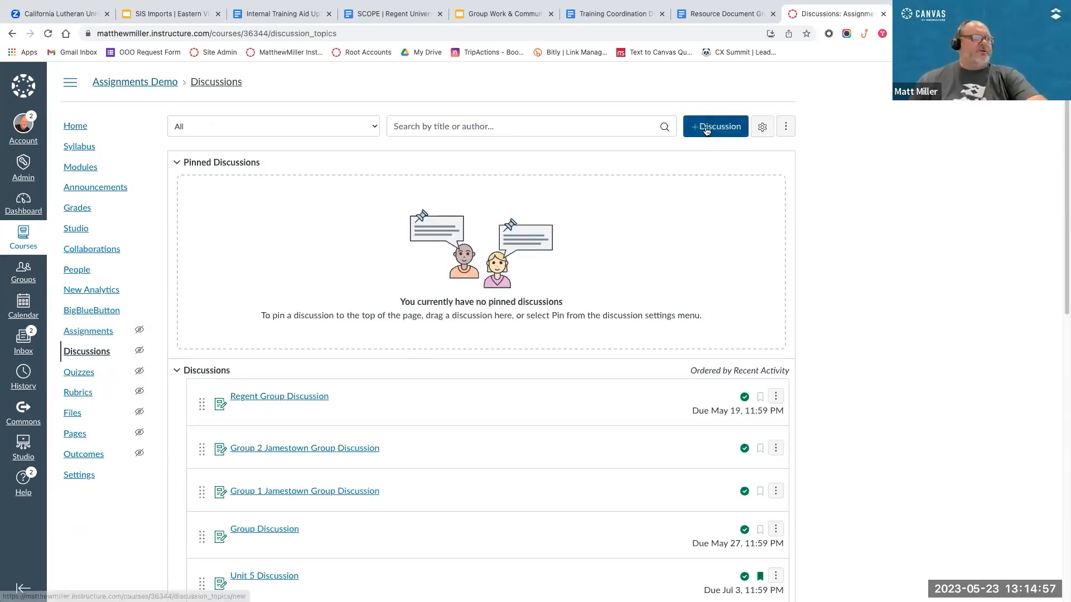
left_click(705, 129)
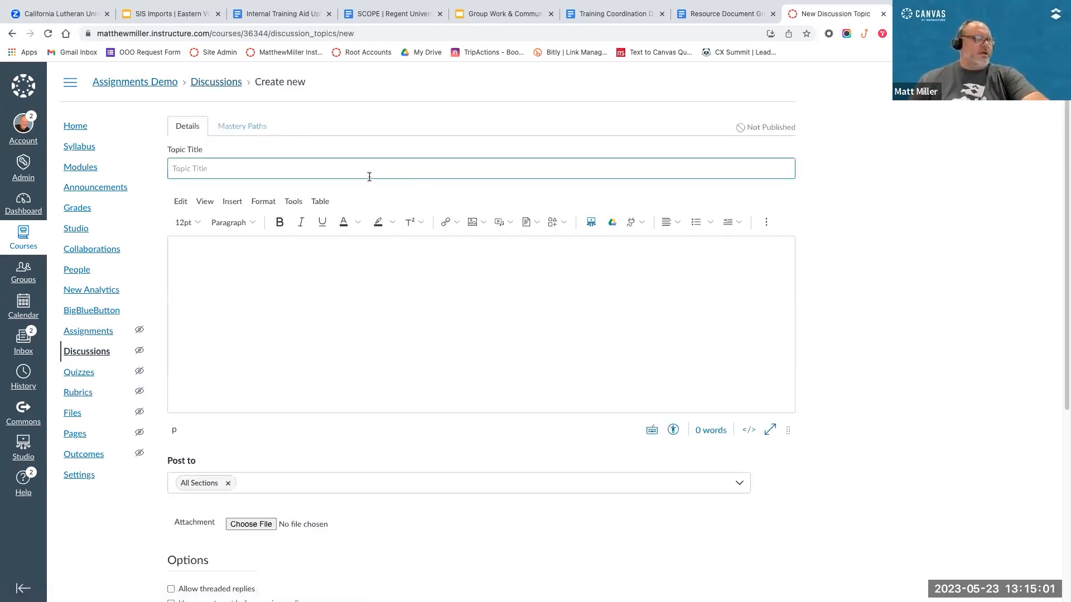
Step: Title the new discussion "Regent Group 1 Topic" and enter "Prompt..." as its body text
type("E")
type("egent ")
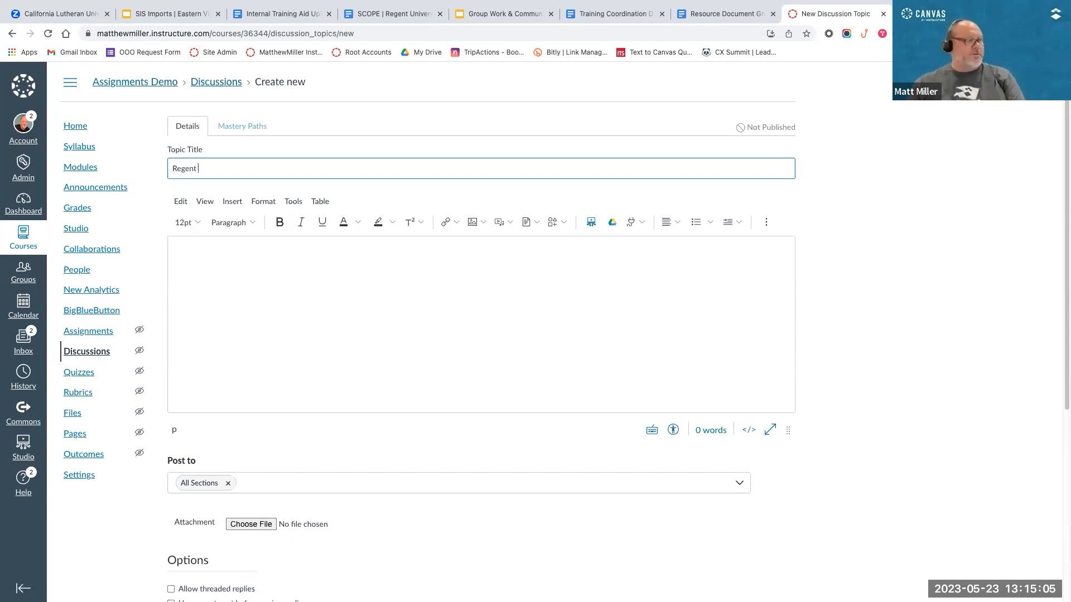
type("Grou")
key("BackSpace")
key("BackSpace")
key("BackSpace")
type("rop")
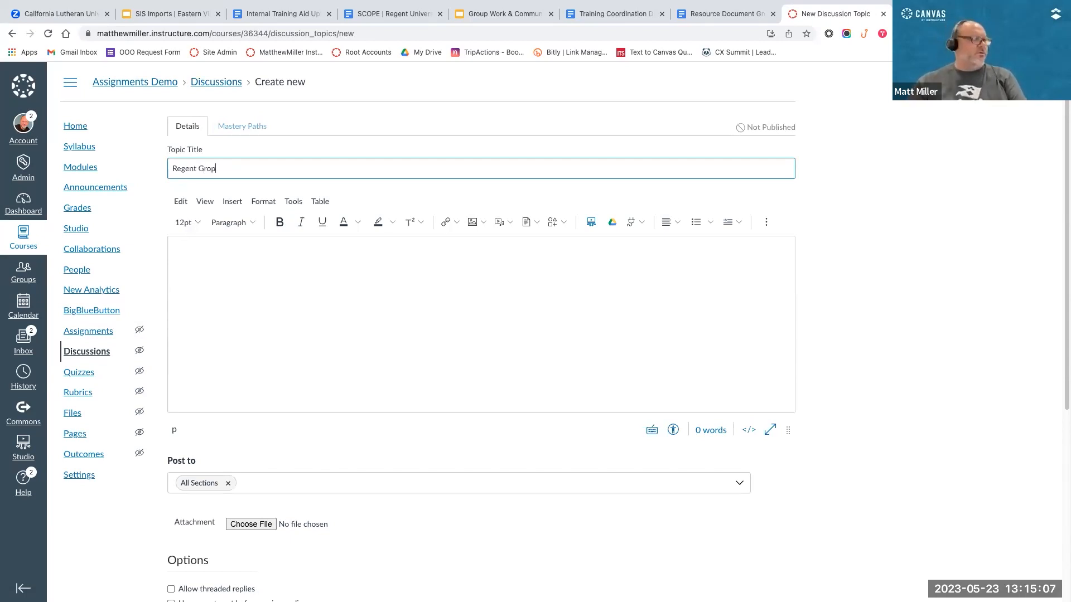
type("up 1 Topic")
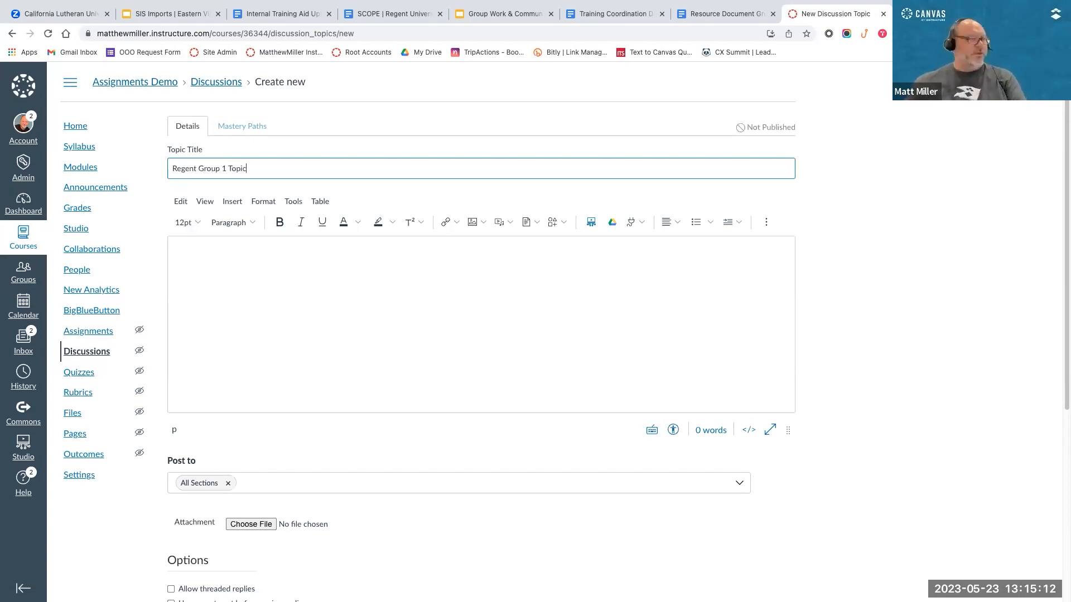
left_click(439, 322)
type("Pr")
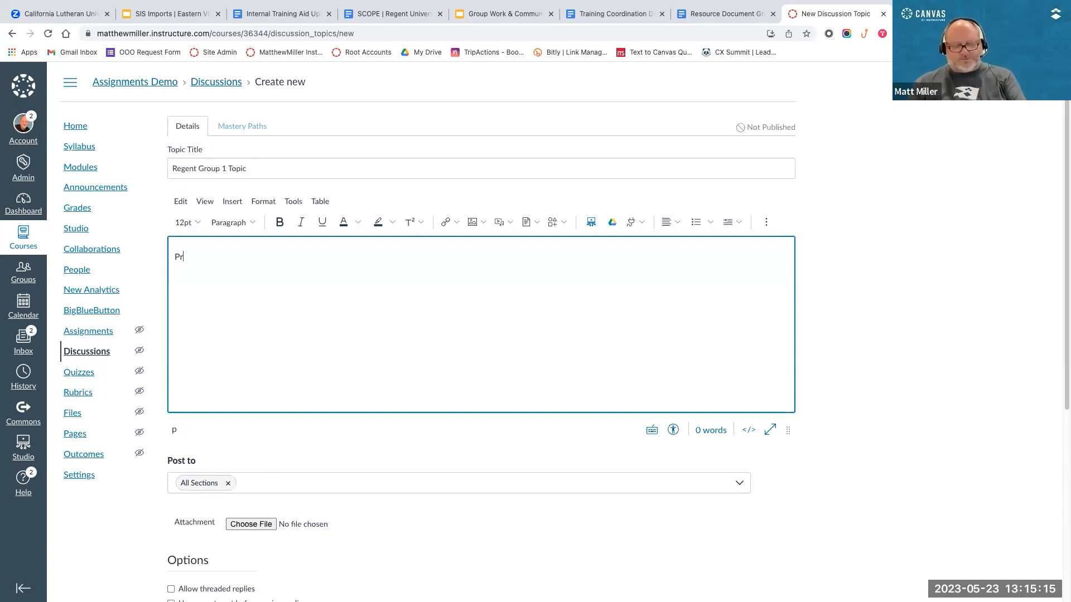
type("ompt...")
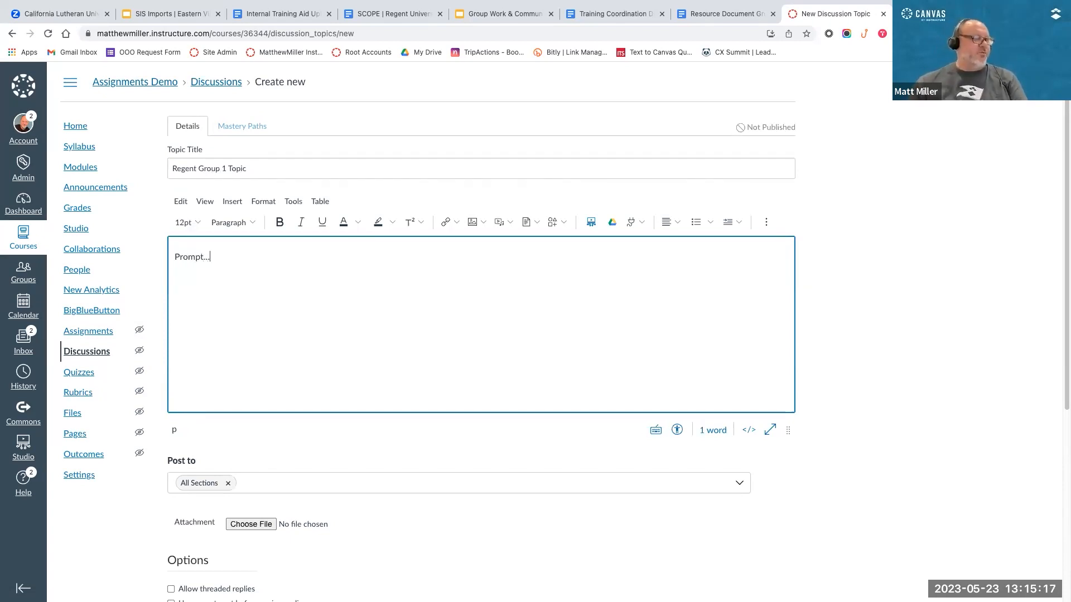
Step: Allow threaded replies and make the discussion graded with 100 points possible
scroll(543, 334, "down", 4)
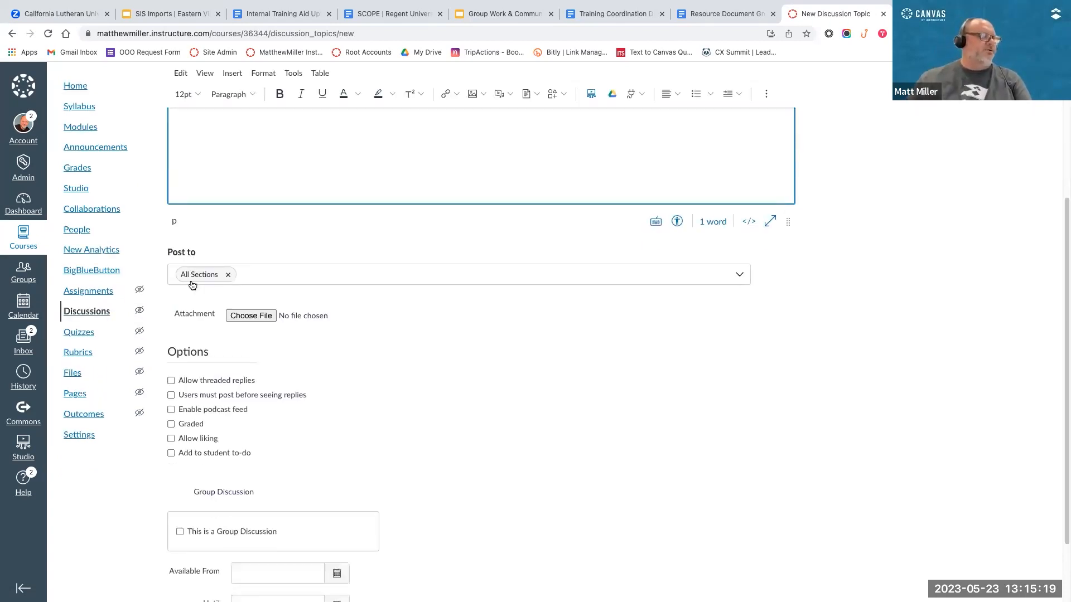
scroll(426, 381, "down", 1)
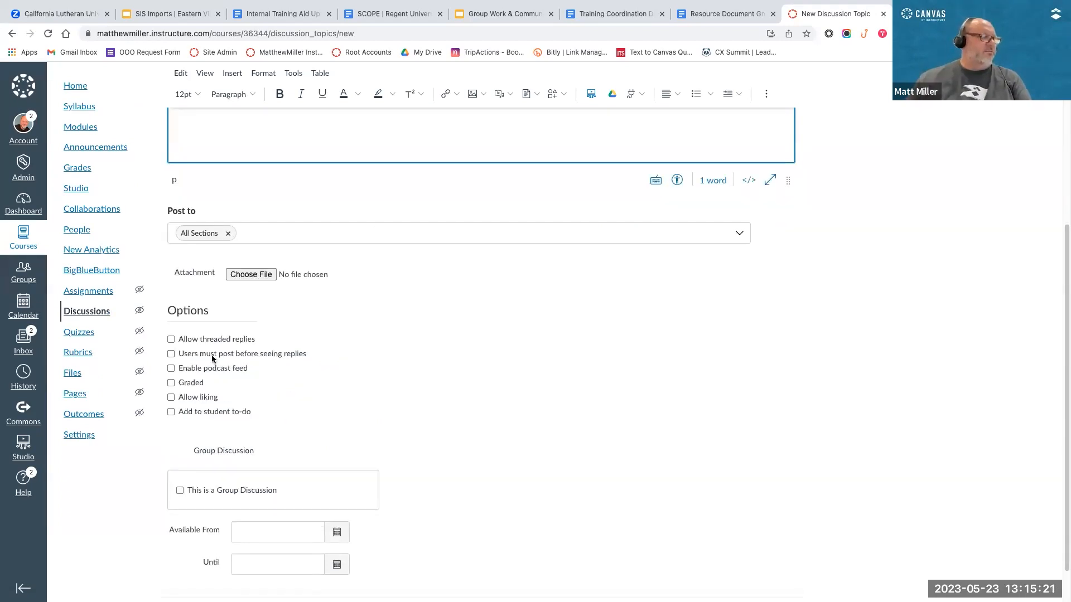
left_click(171, 338)
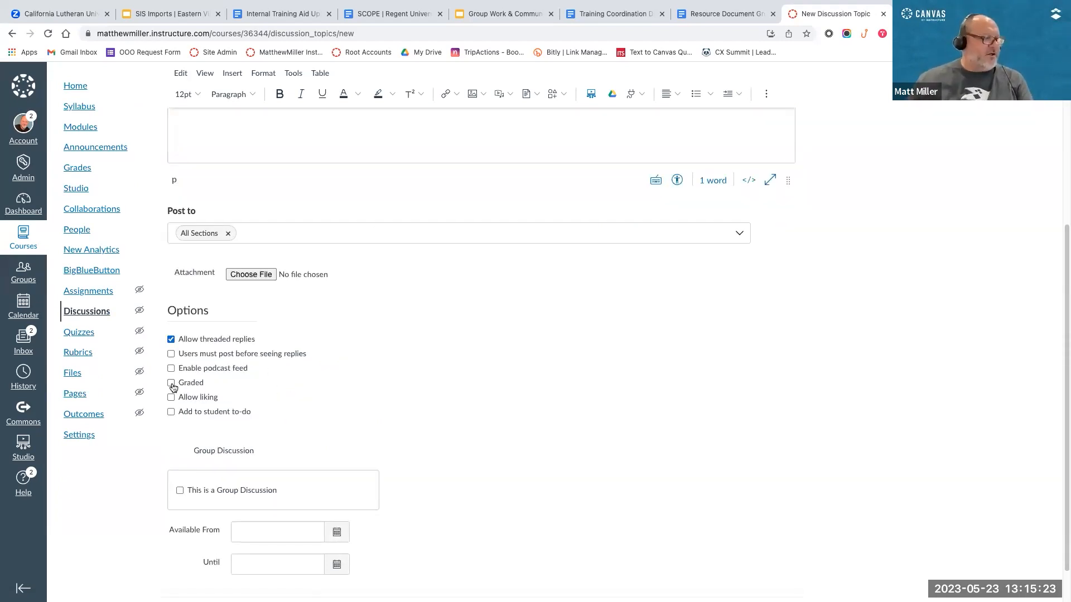
left_click(171, 383)
scroll(454, 444, "down", 5)
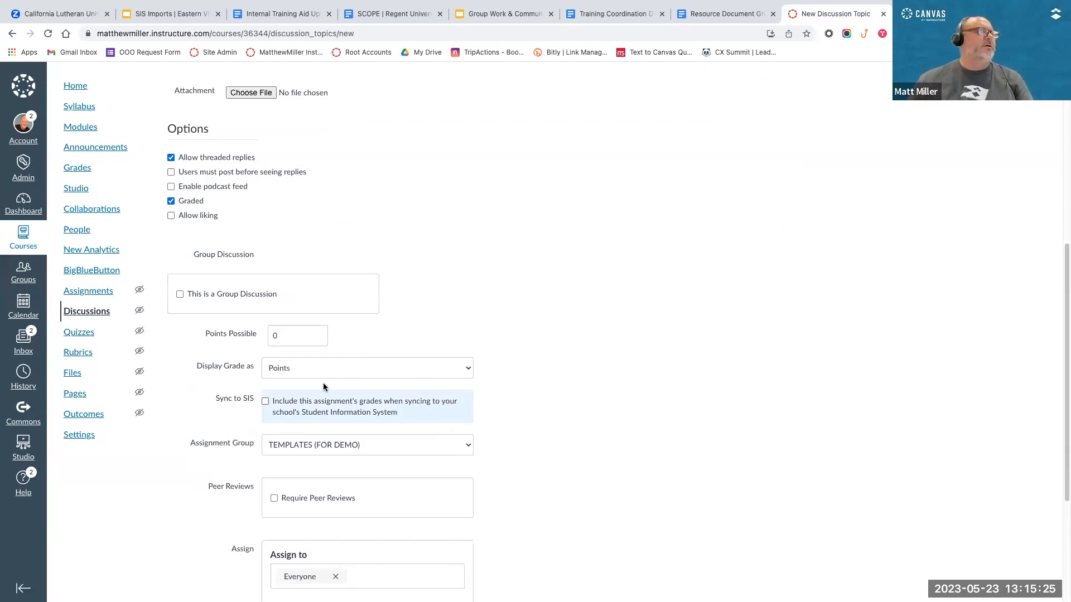
double_click(281, 317)
type("100")
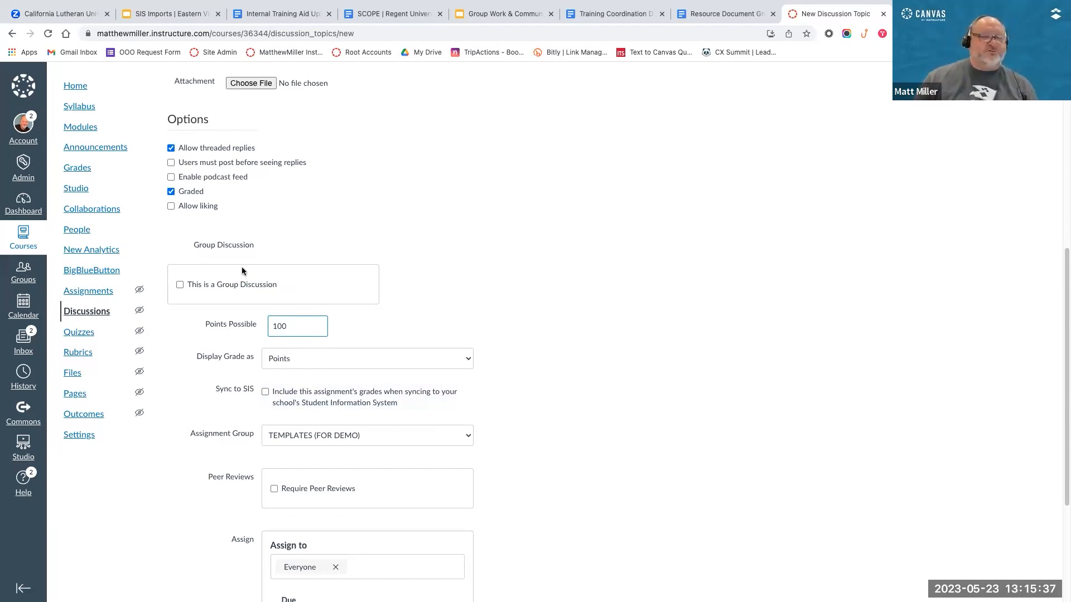
Step: Make it a group discussion using the 23/FA ENG101 - Group Project group set
scroll(354, 273, "up", 7)
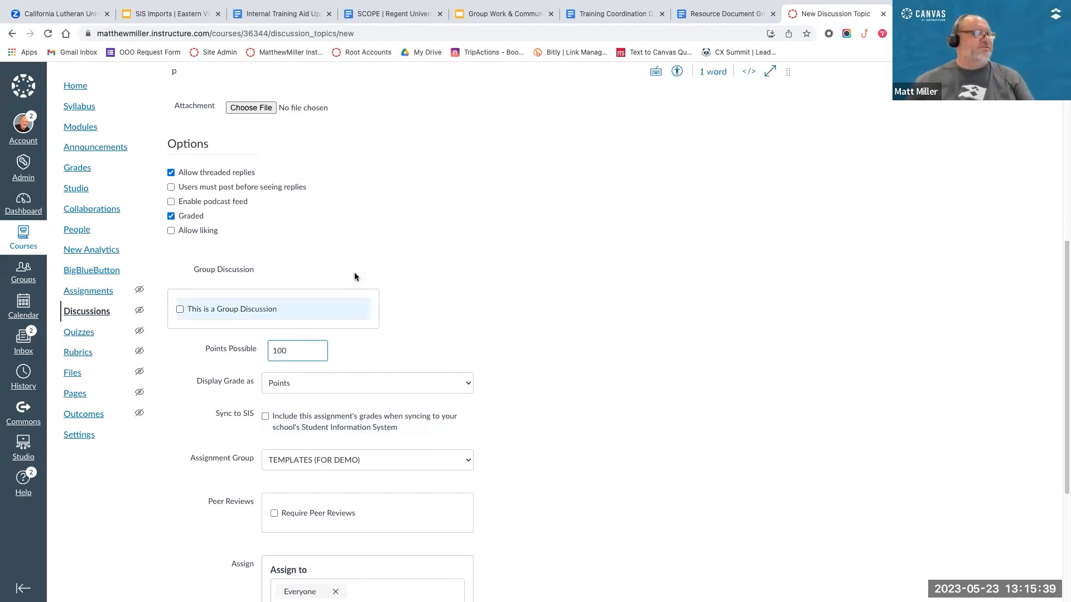
scroll(318, 237, "down", 5)
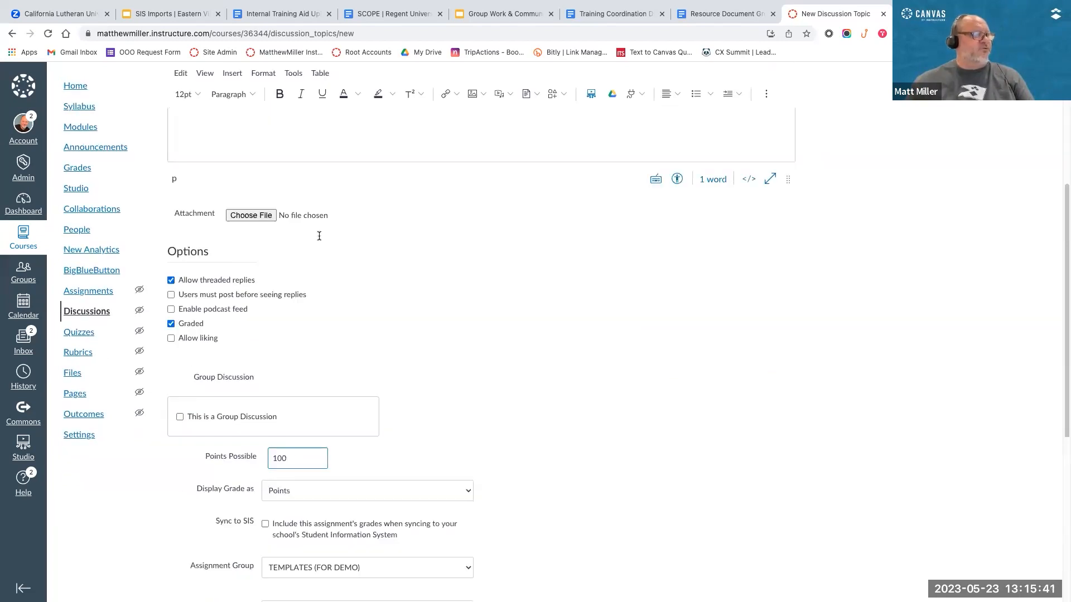
left_click(180, 374)
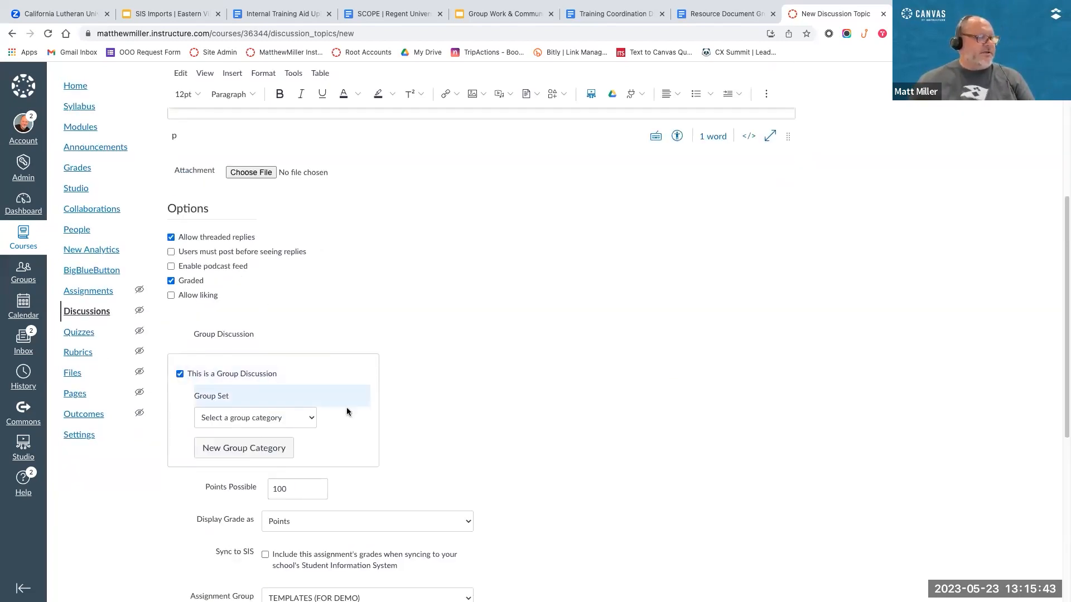
left_click(303, 413)
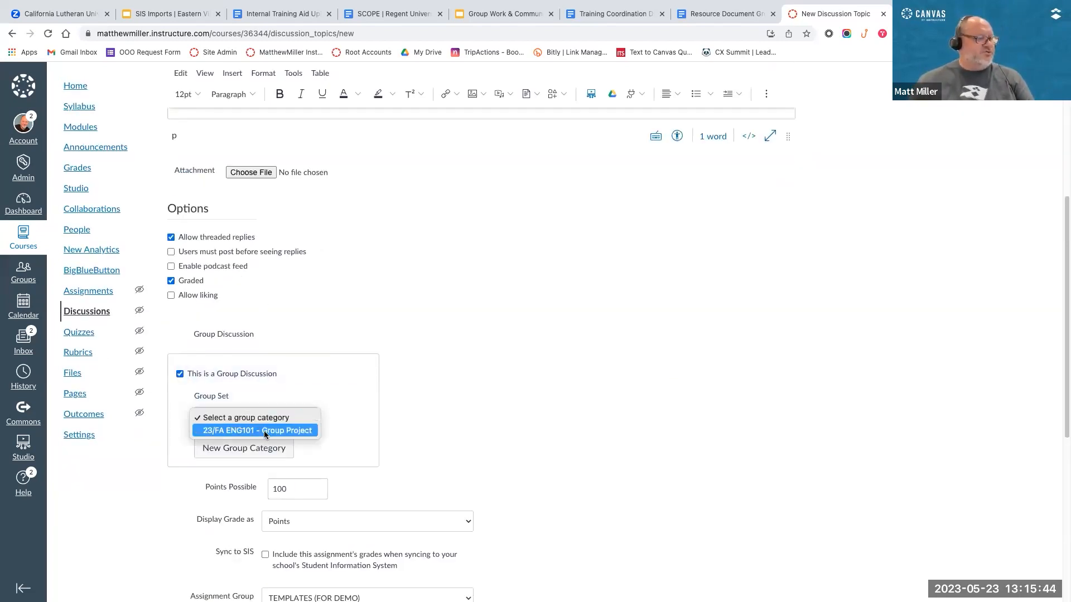
left_click(223, 430)
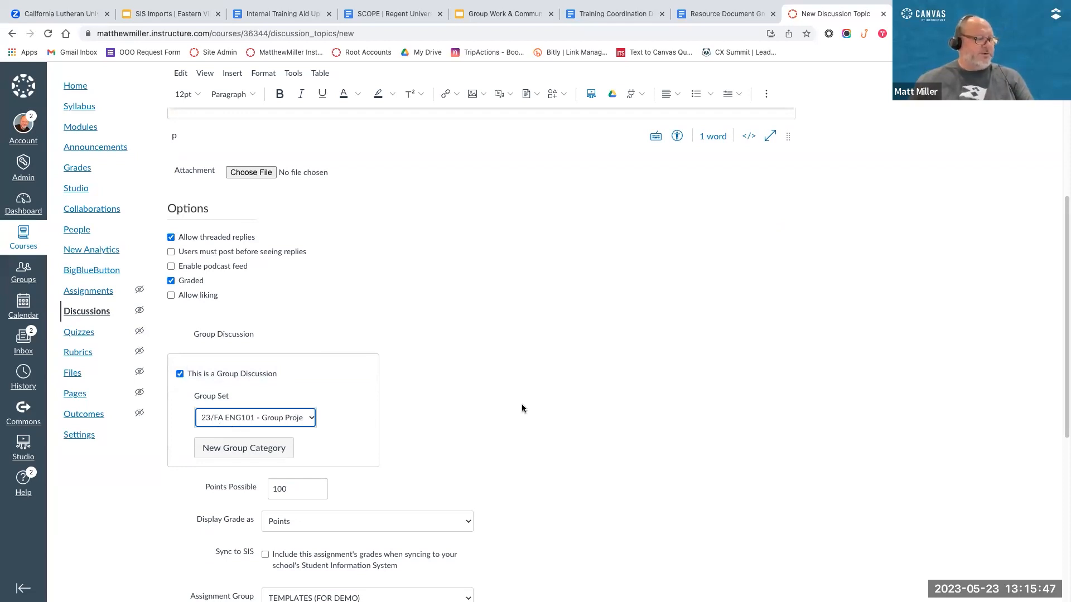
scroll(520, 404, "down", 1)
scroll(521, 404, "down", 5)
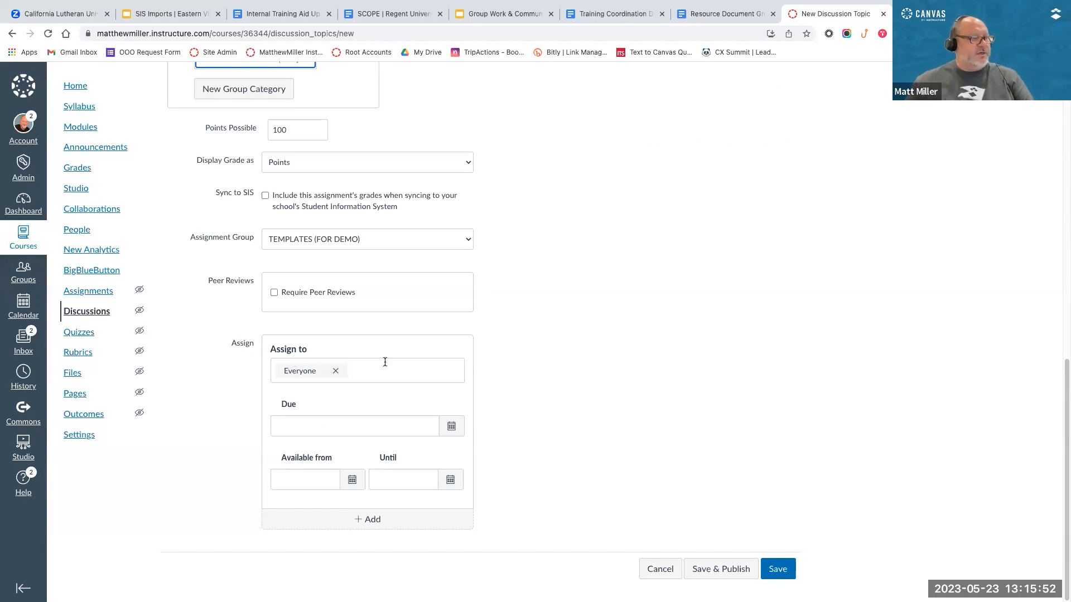
Step: Replace Everyone with 23/FA ENG101 - Group Project 1 as the only assignee of the discussion
left_click(336, 370)
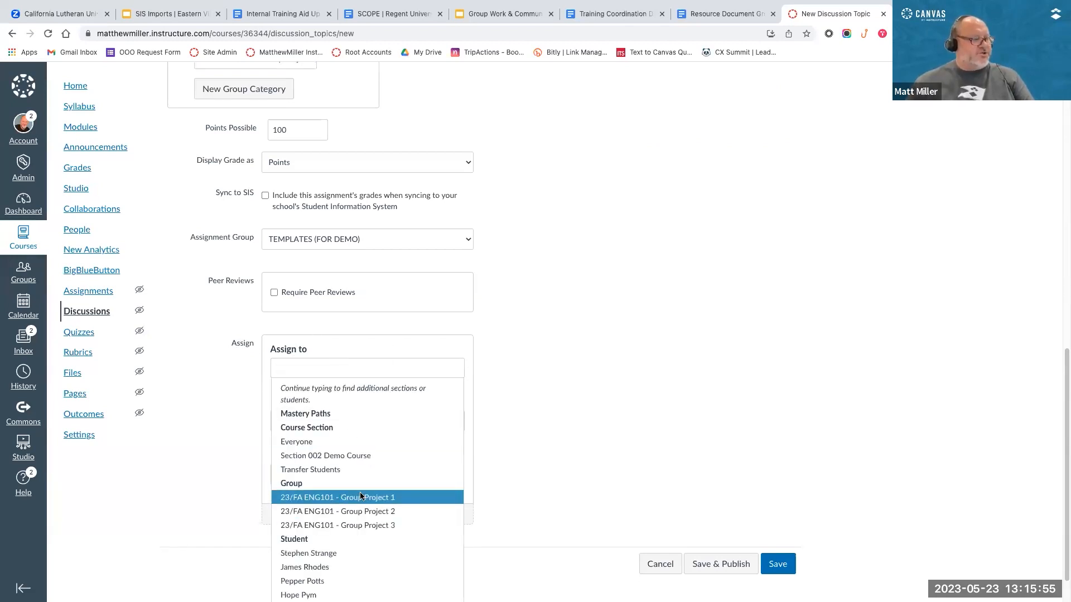
scroll(322, 433, "down", 1)
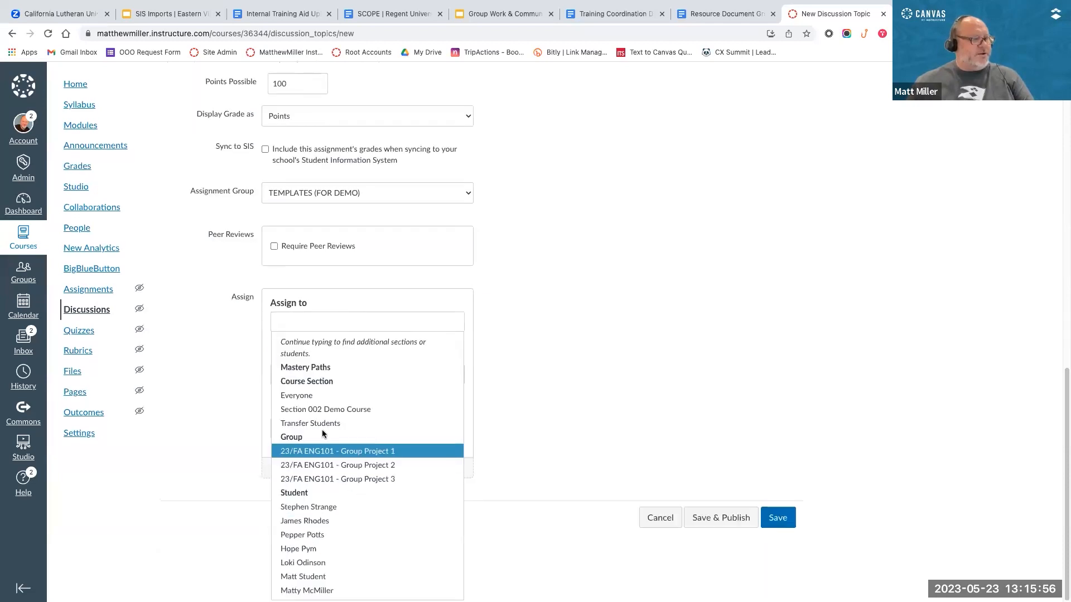
left_click(364, 455)
left_click(355, 360)
left_click(510, 390)
Step: Set the discussion's due date to May 19, 2023, then save and publish it without including the remaining sections
left_click(452, 426)
left_click(377, 514)
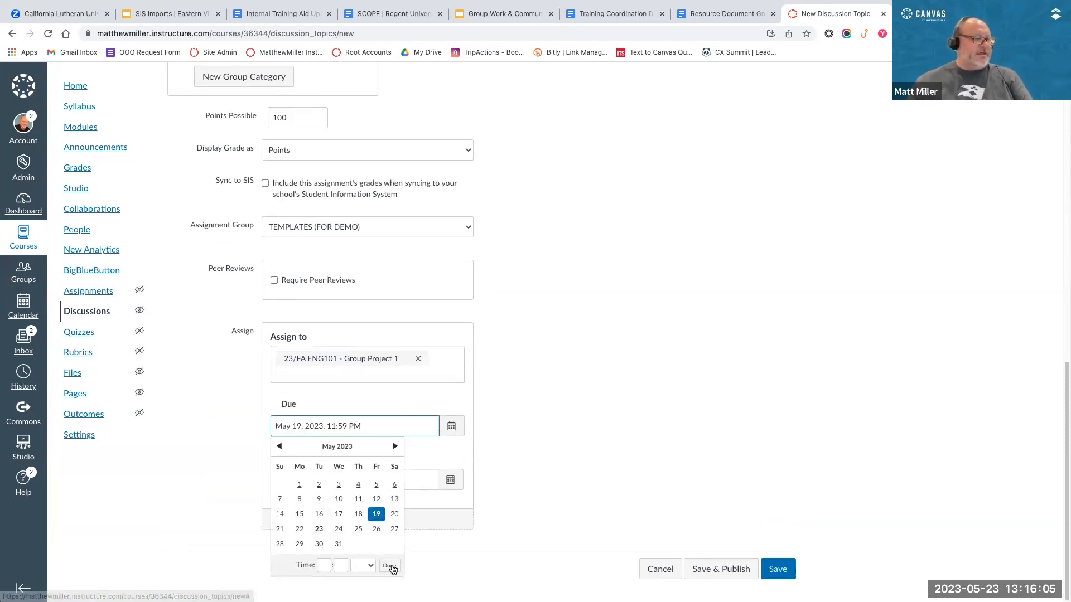
left_click(389, 566)
left_click(714, 569)
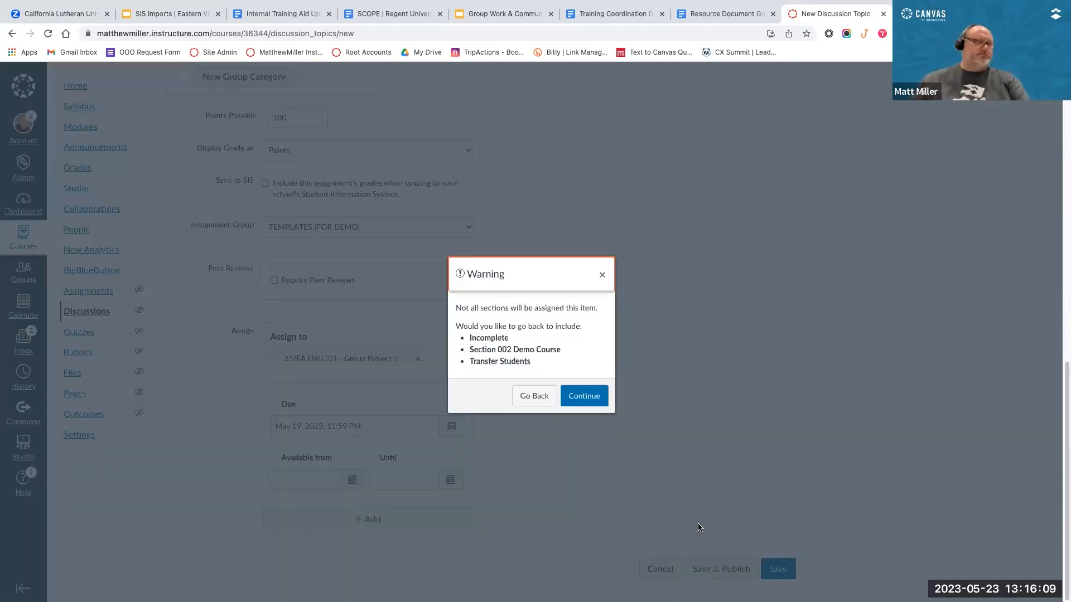
left_click(580, 397)
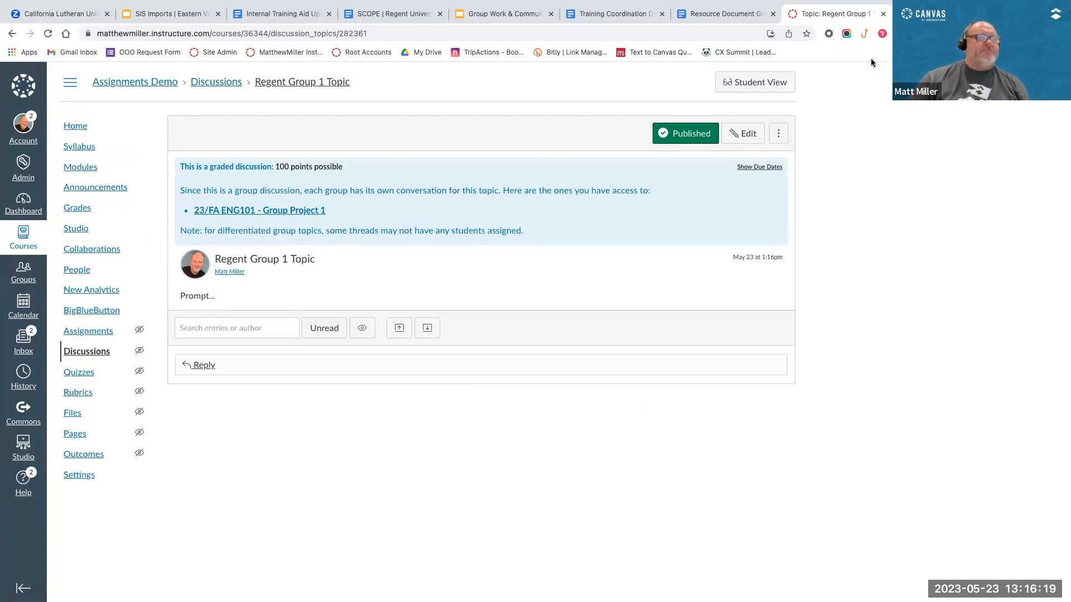
Step: Switch to the Group Project 1 student's browser profile and open the DEMO-002 course home page
left_click(1006, 33)
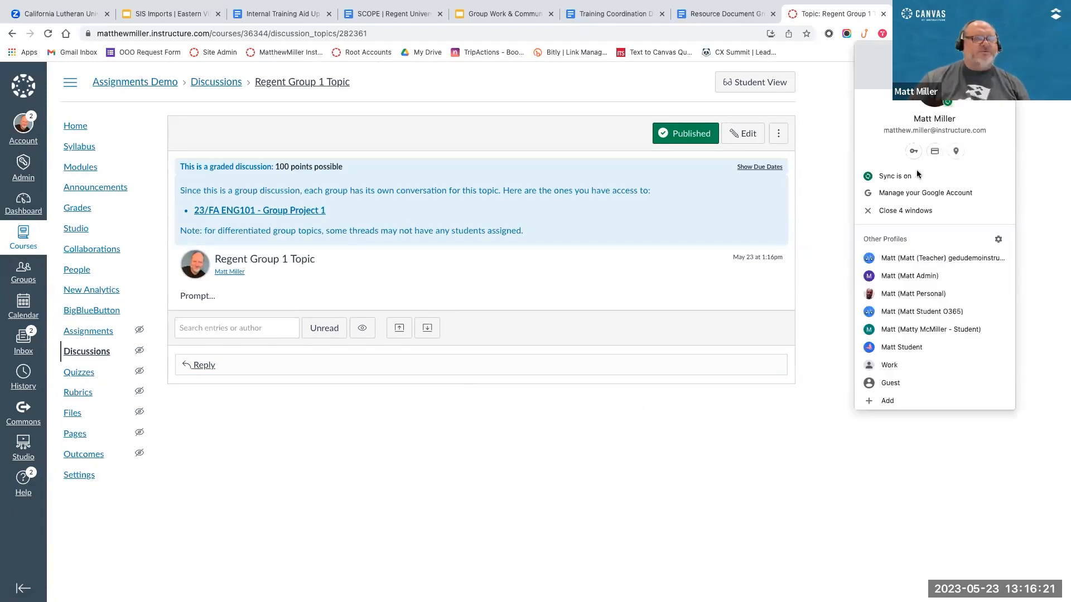
left_click(904, 329)
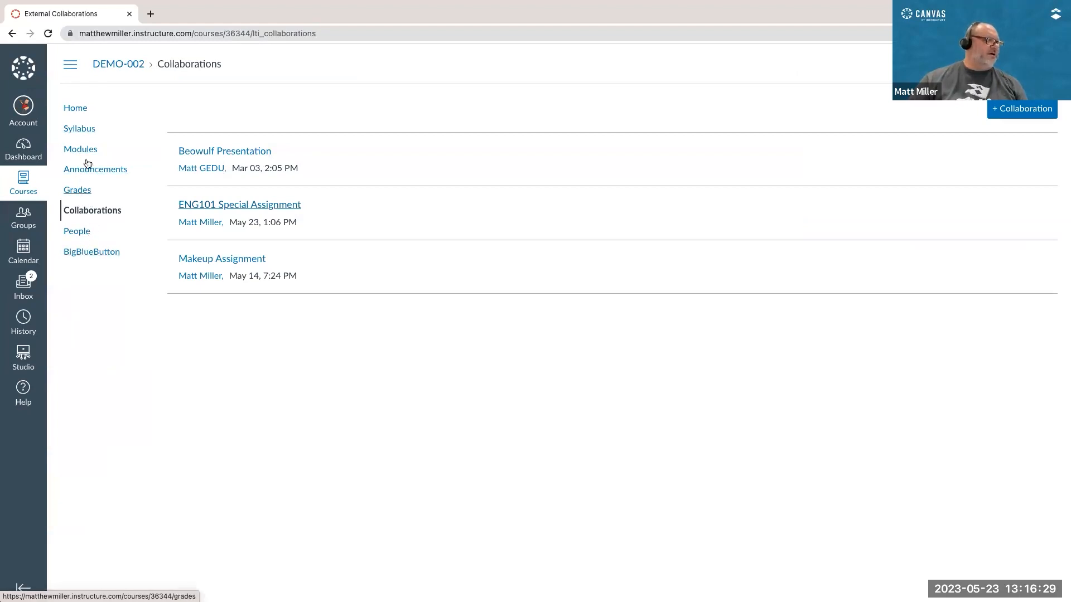
left_click(137, 63)
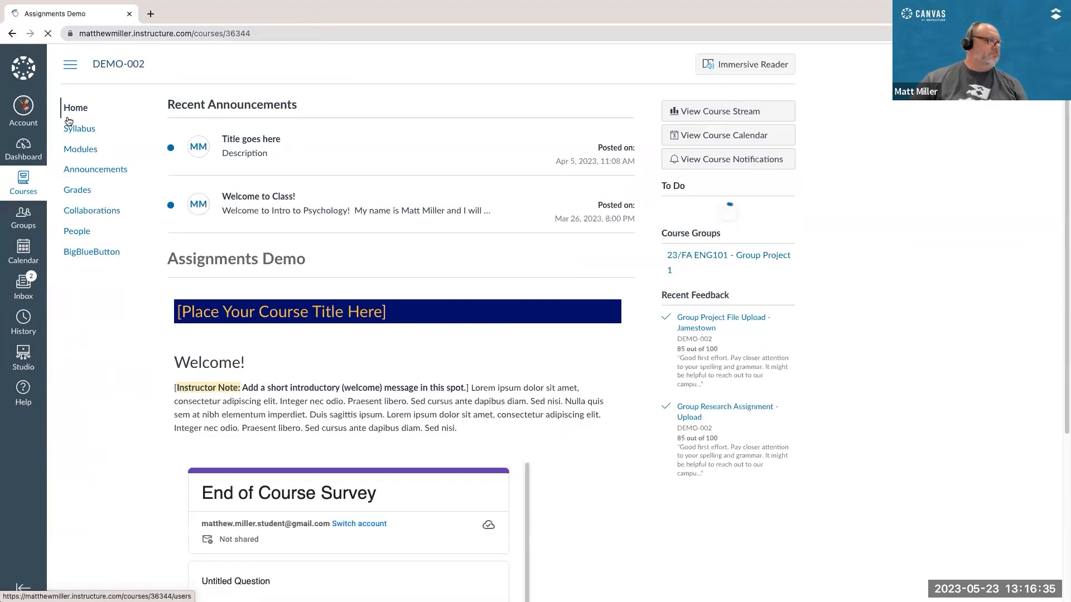
left_click(1007, 33)
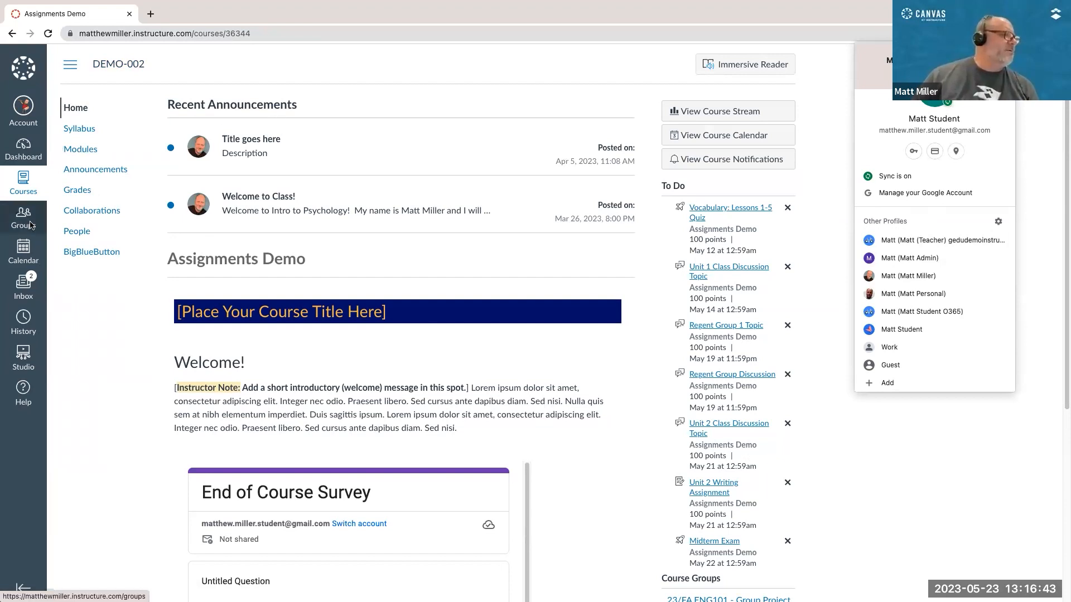
left_click(78, 65)
left_click(78, 65)
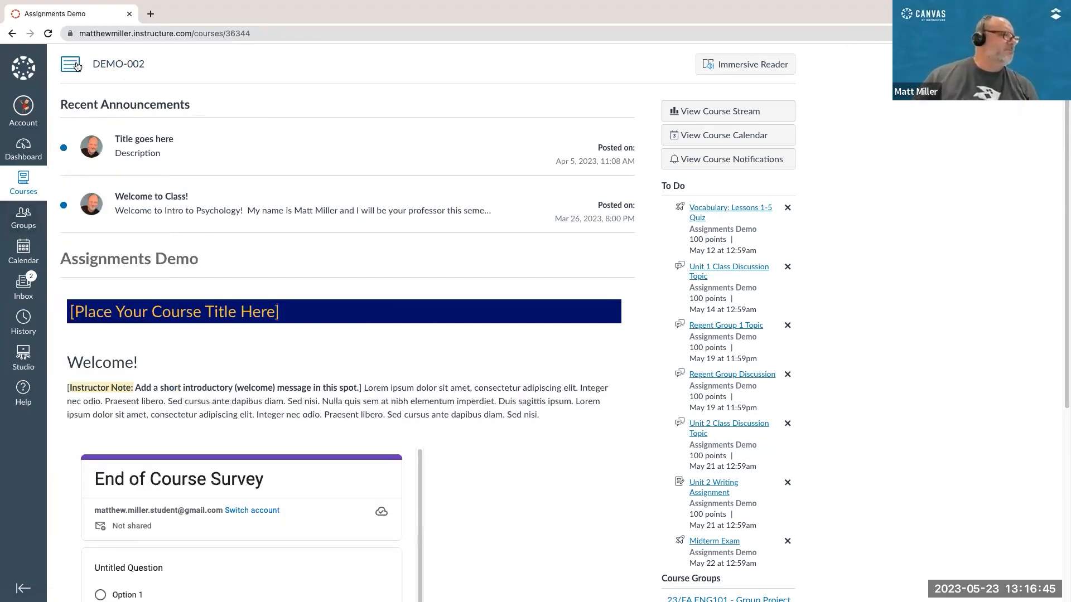
left_click(75, 65)
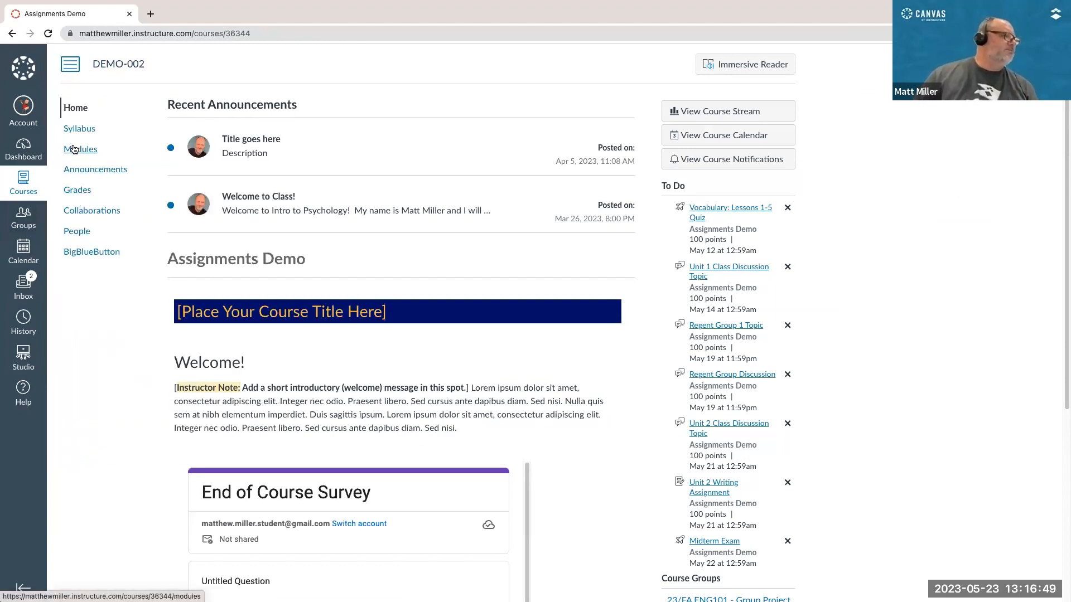
left_click(26, 184)
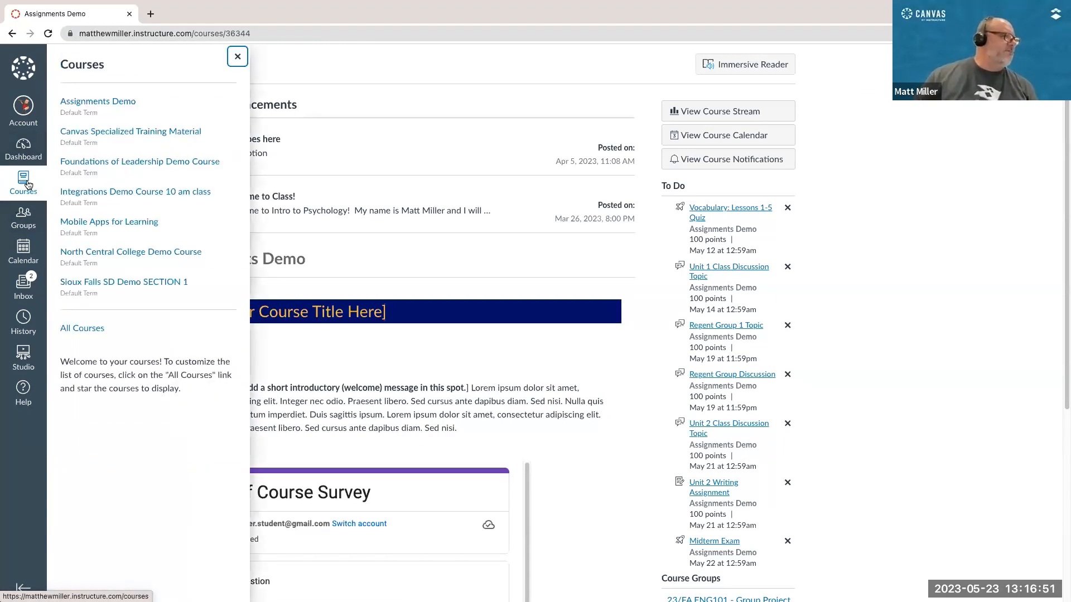
Step: Open the student's 23/FA ENG101 - Group Project 1 group and view its discussions
left_click(23, 216)
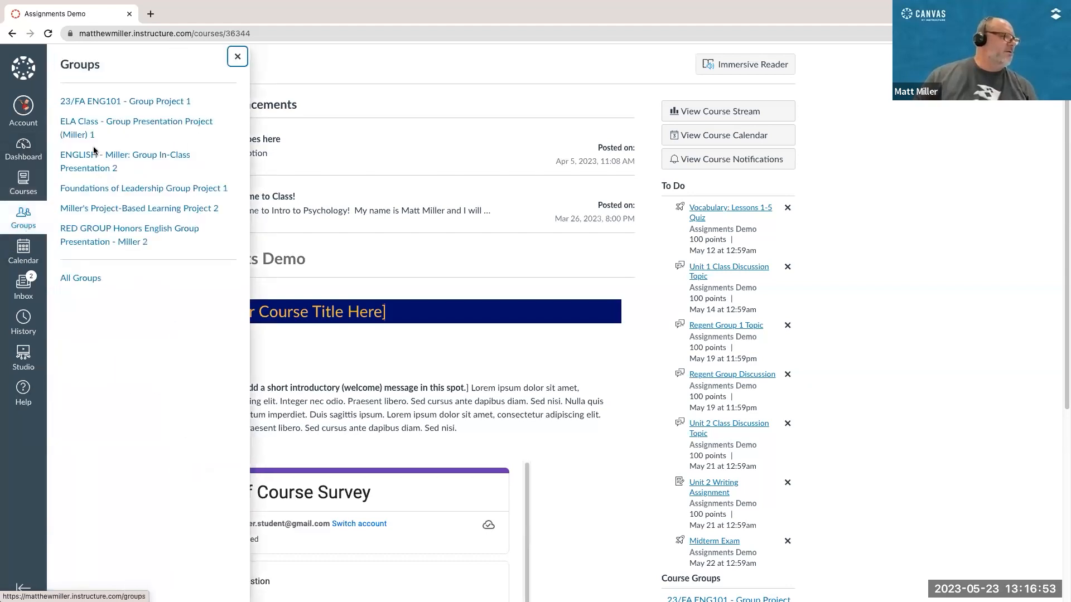
left_click(111, 102)
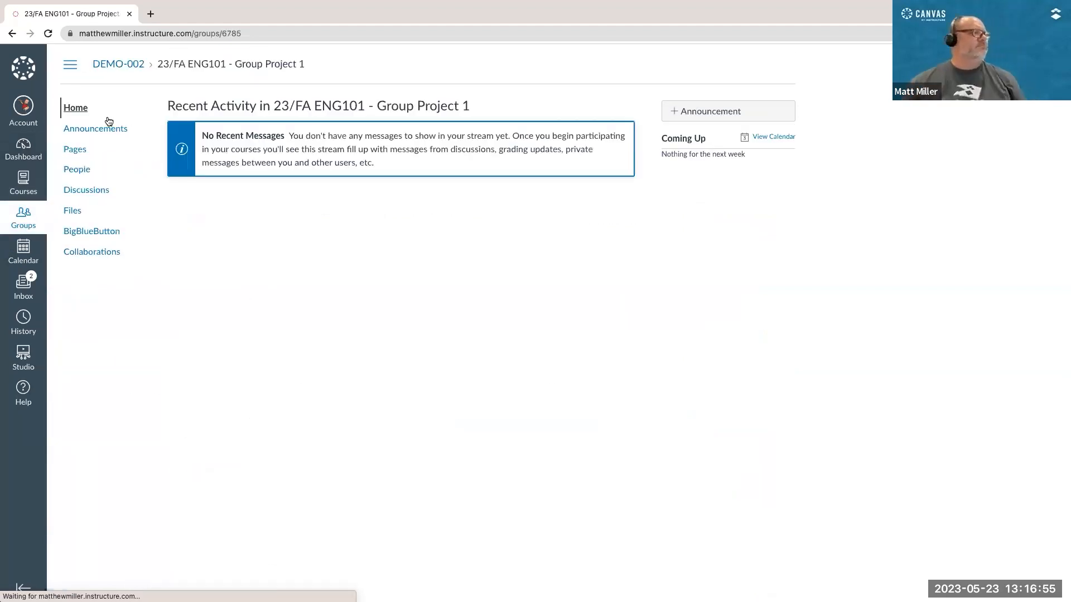
left_click(91, 191)
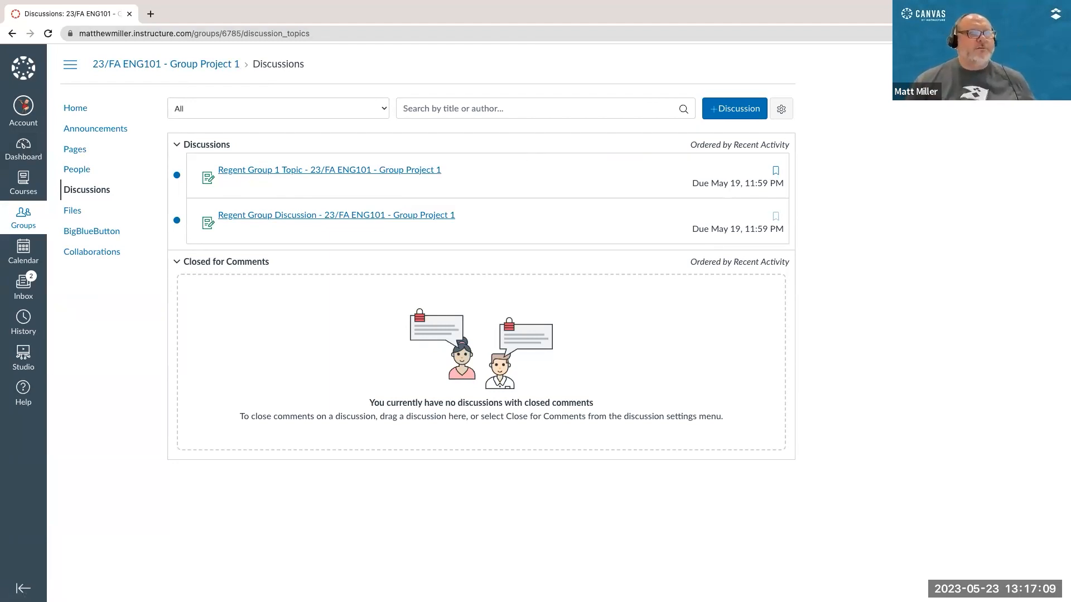
Step: Switch back to the instructor's browser profile and open the 23/FA ENG101 - Group Project group set in the course
left_click(1007, 33)
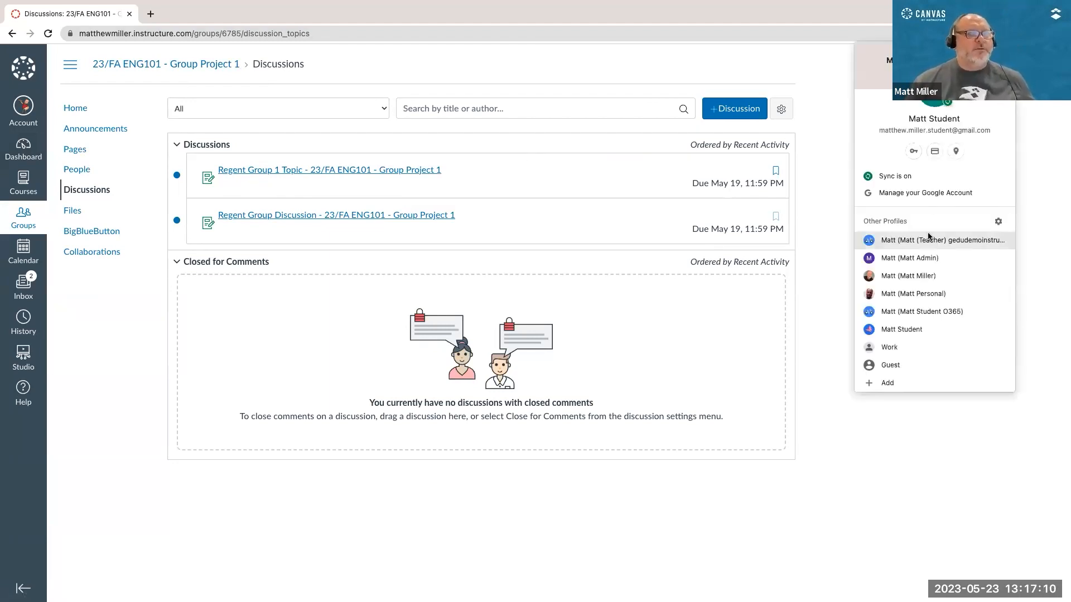
left_click(904, 275)
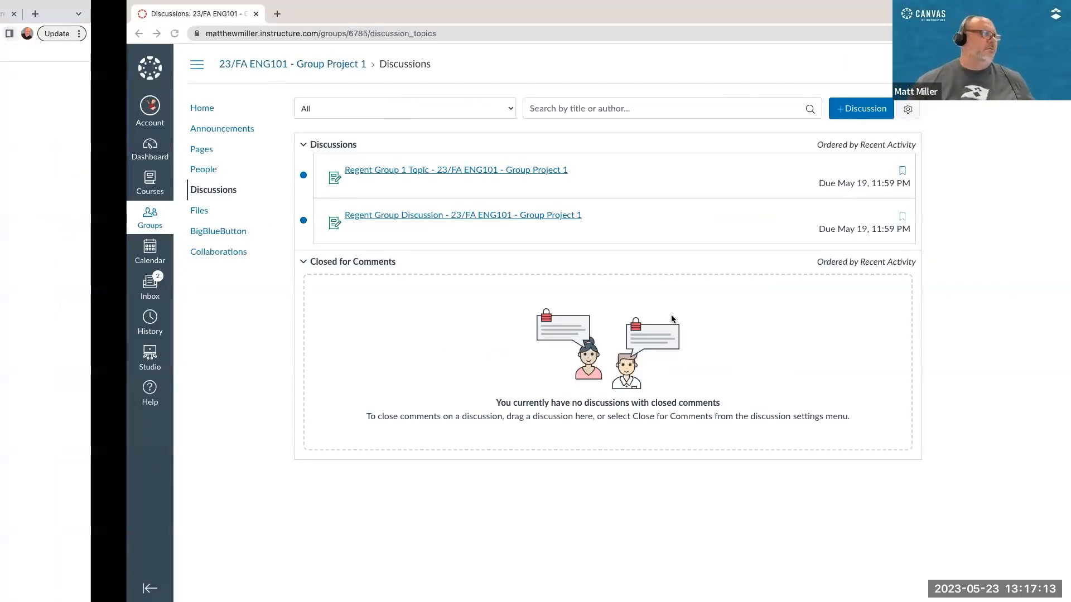
left_click(47, 241)
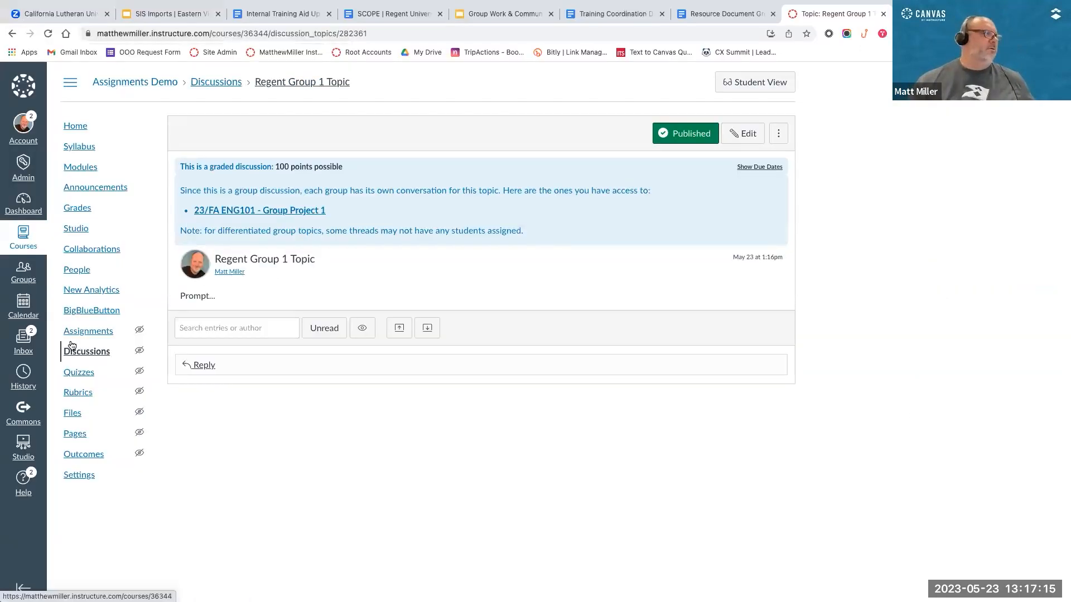
left_click(79, 270)
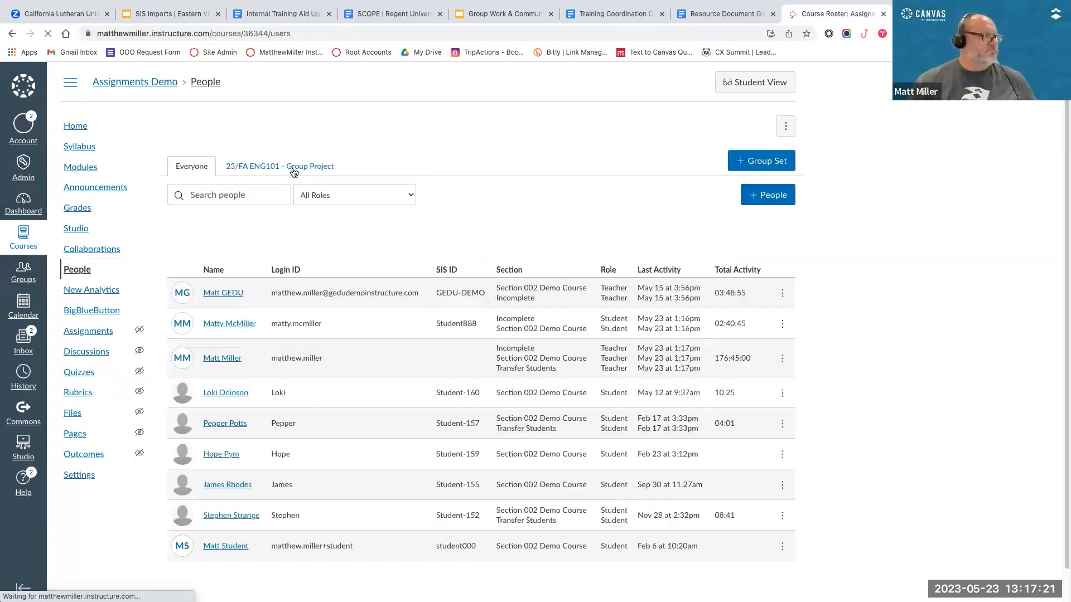
left_click(282, 166)
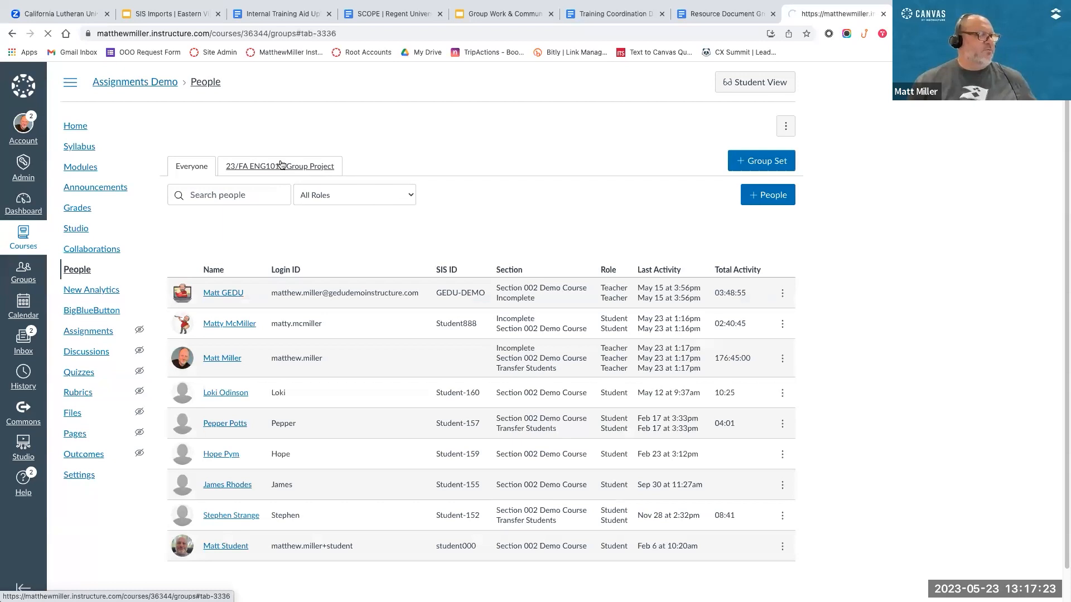
Step: Visit the homepage of 23/FA ENG101 - Group Project 1 and open its discussions
left_click(782, 229)
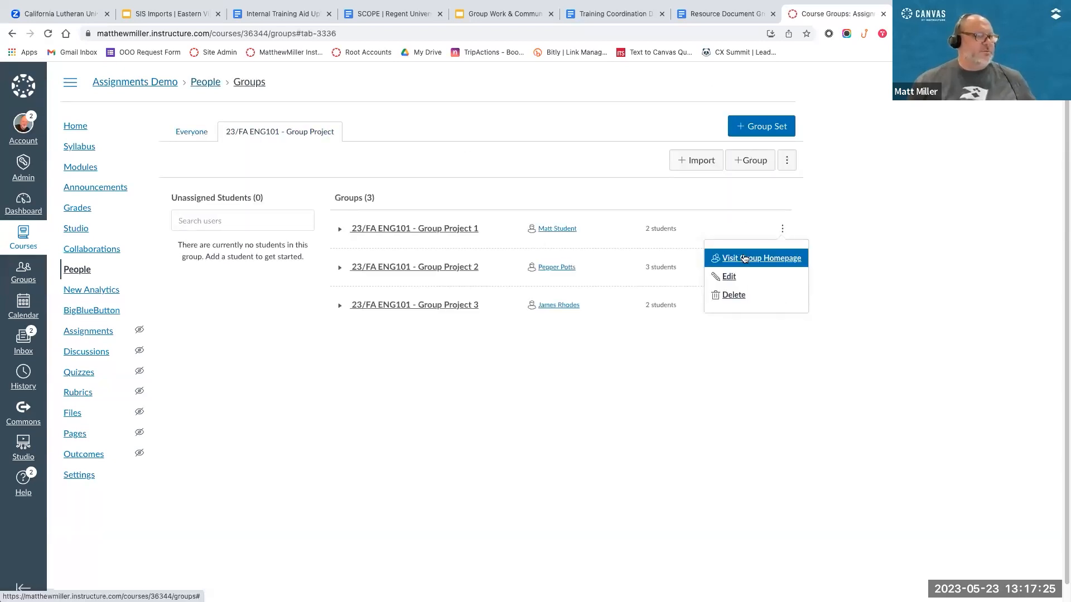
left_click(743, 255)
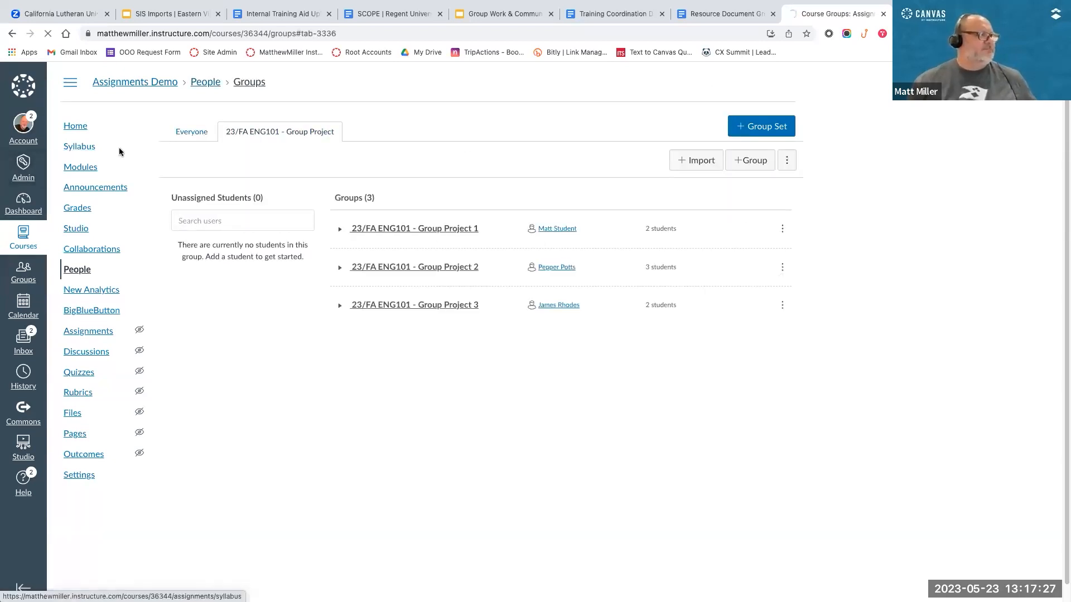
left_click(82, 261)
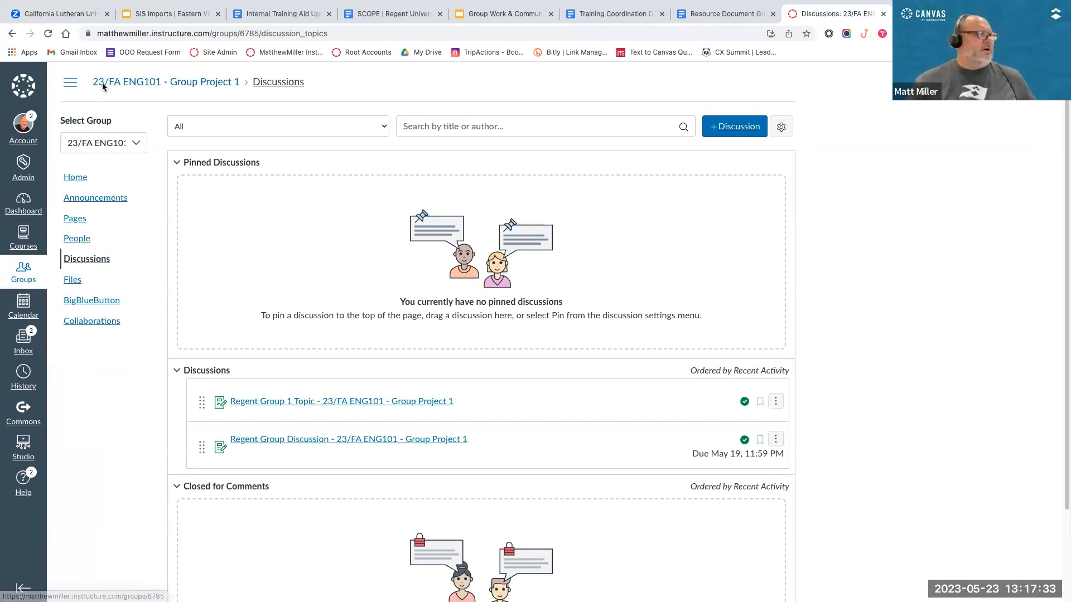
Step: Switch to the discussions of 23/FA ENG101 - Group Project 2 and check its Regent Group 1 Topic entry
left_click(125, 143)
left_click(95, 202)
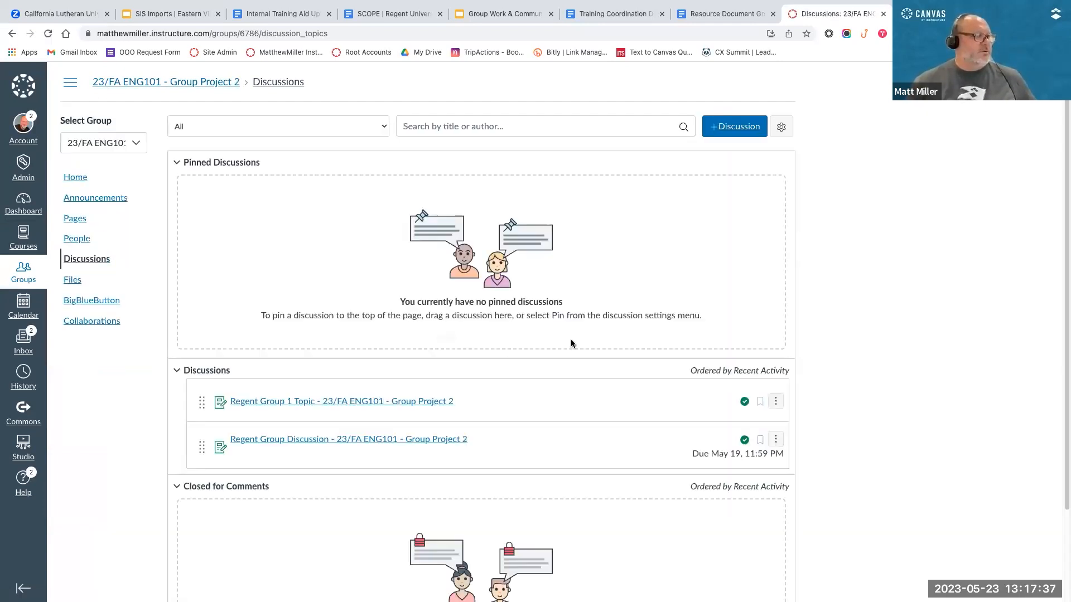
scroll(570, 339, "down", 2)
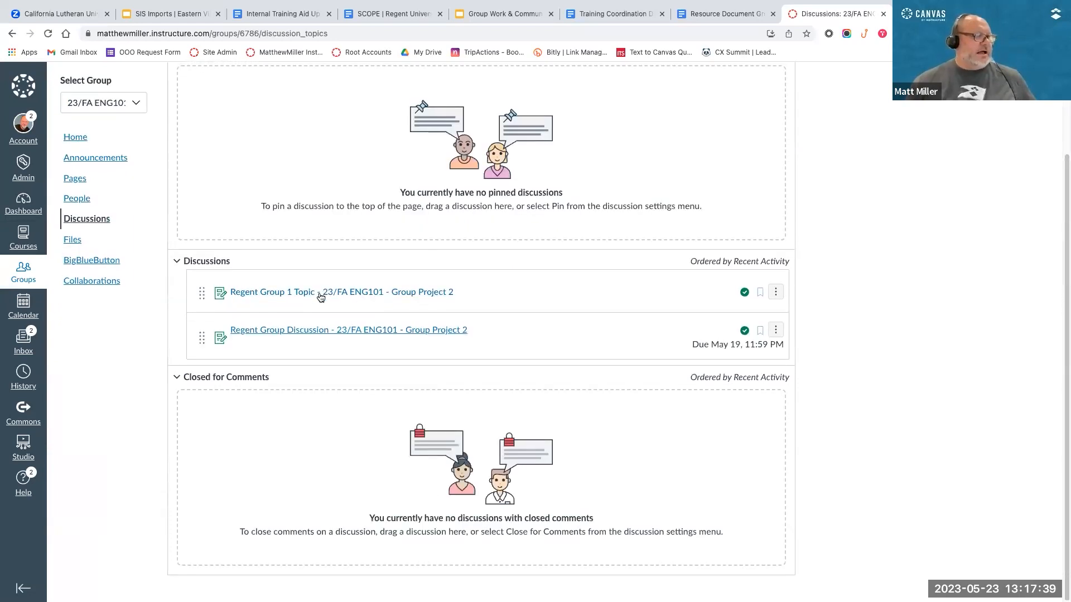
left_click(335, 292)
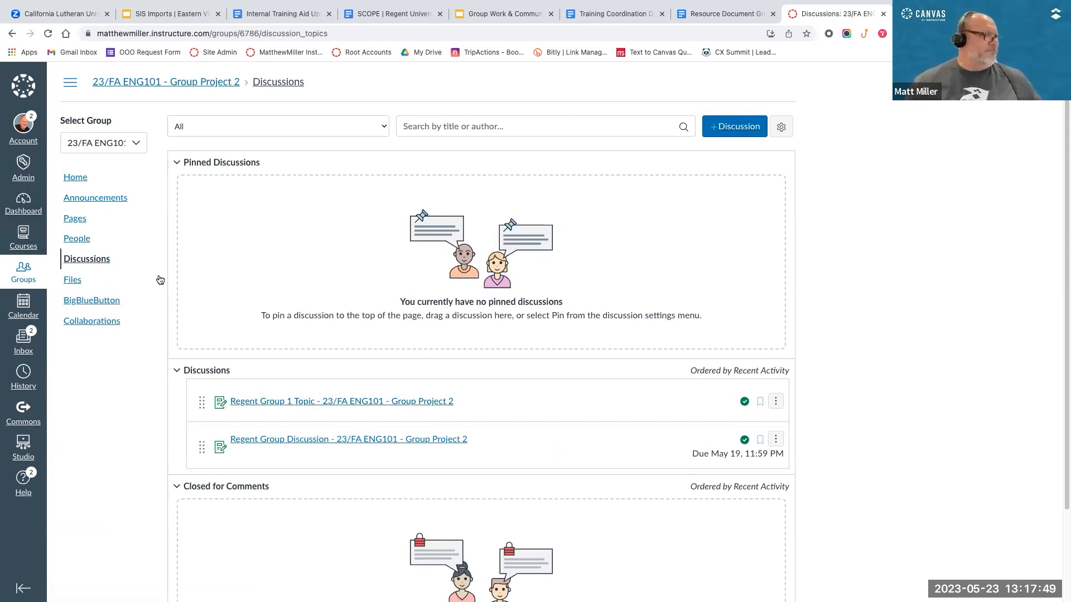
Step: Open the account details of the first listed Group Project 2 member and start acting as that user
left_click(81, 240)
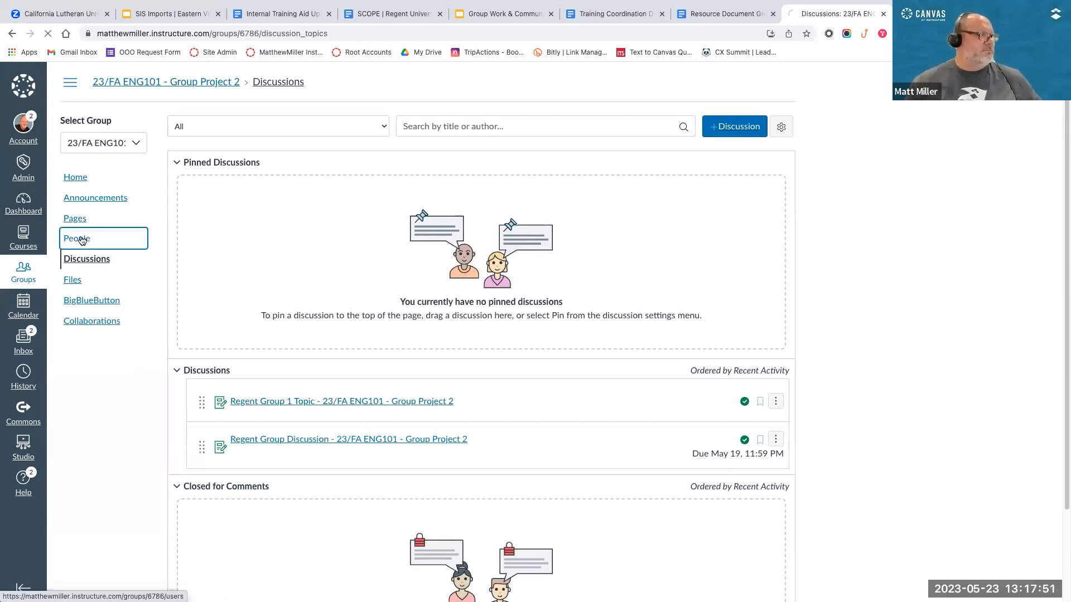
left_click(232, 198)
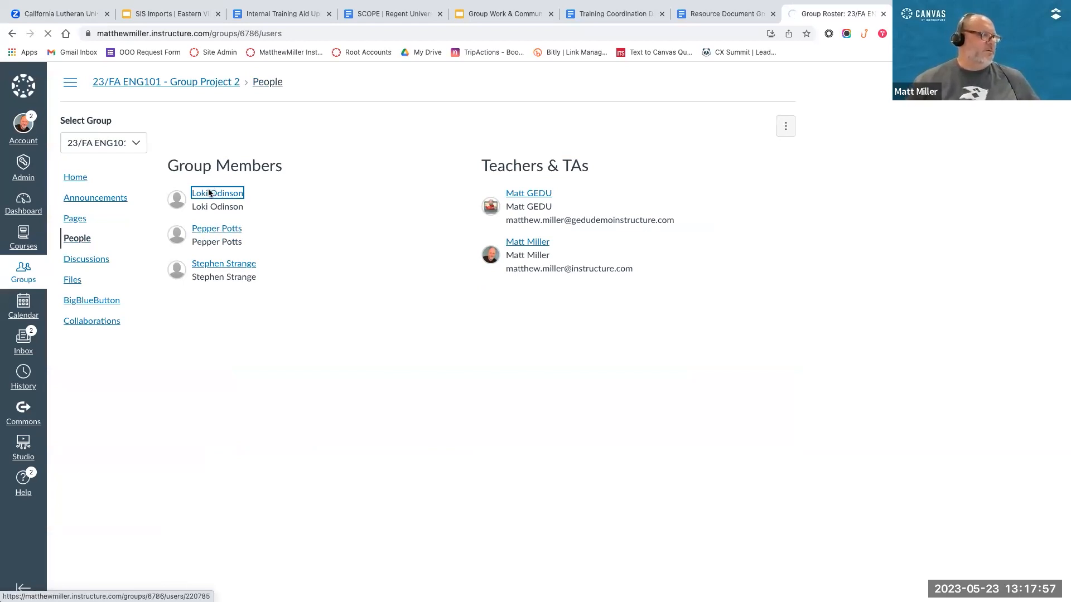
left_click(707, 134)
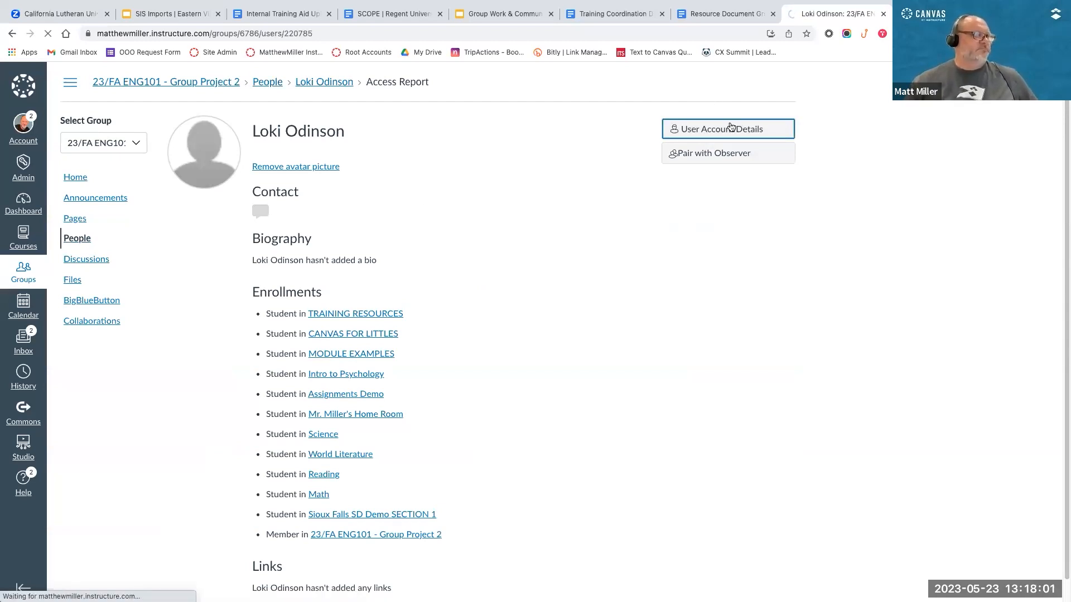
left_click(103, 288)
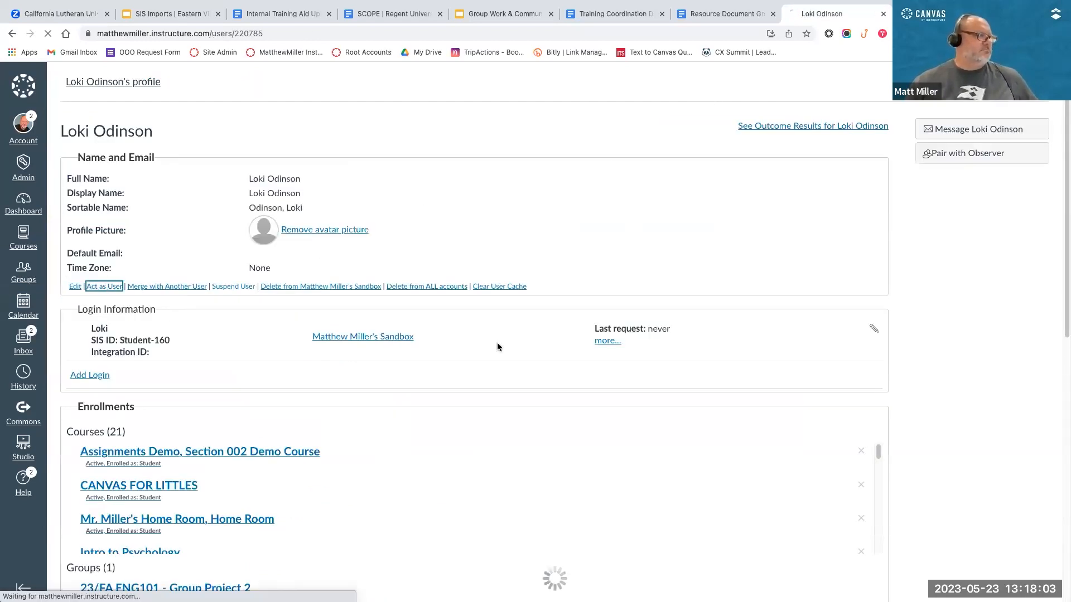
left_click(527, 498)
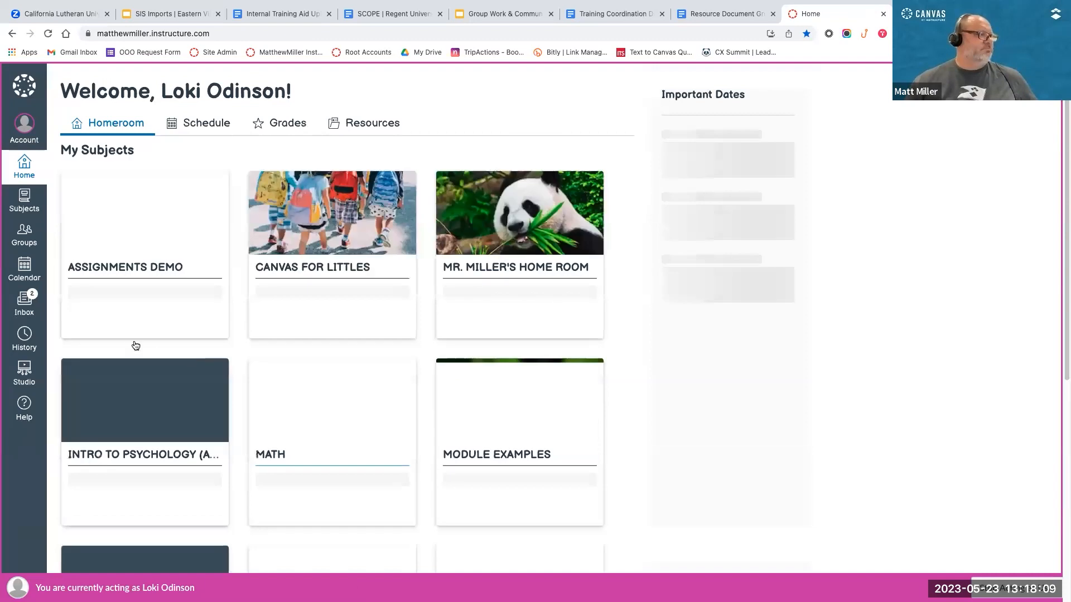
Step: Open the Assignments Demo course as the student and view the groups among its people
scroll(112, 184, "down", 3)
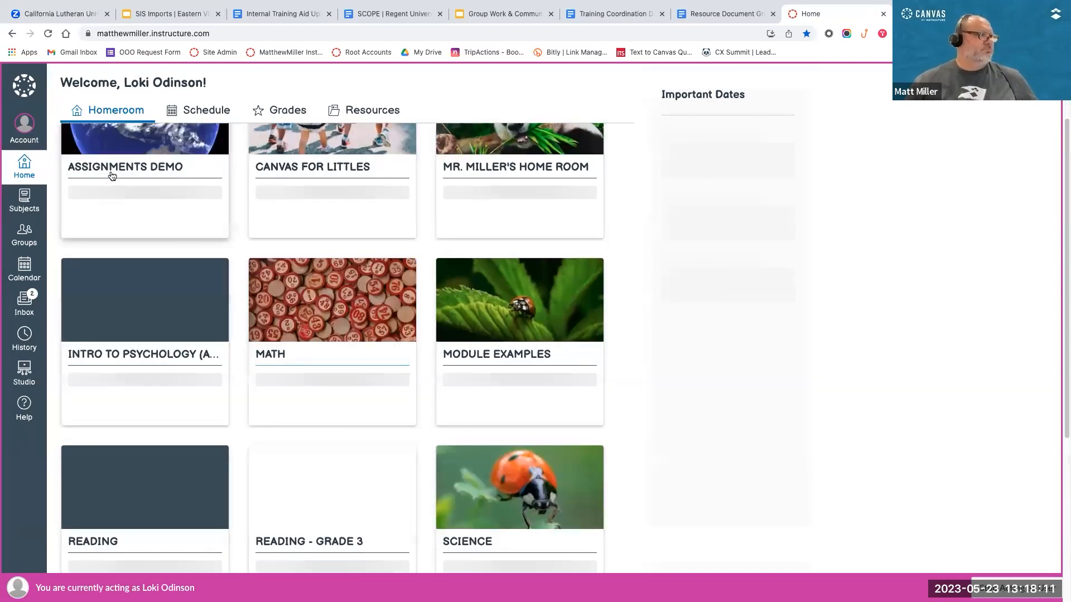
left_click(109, 173)
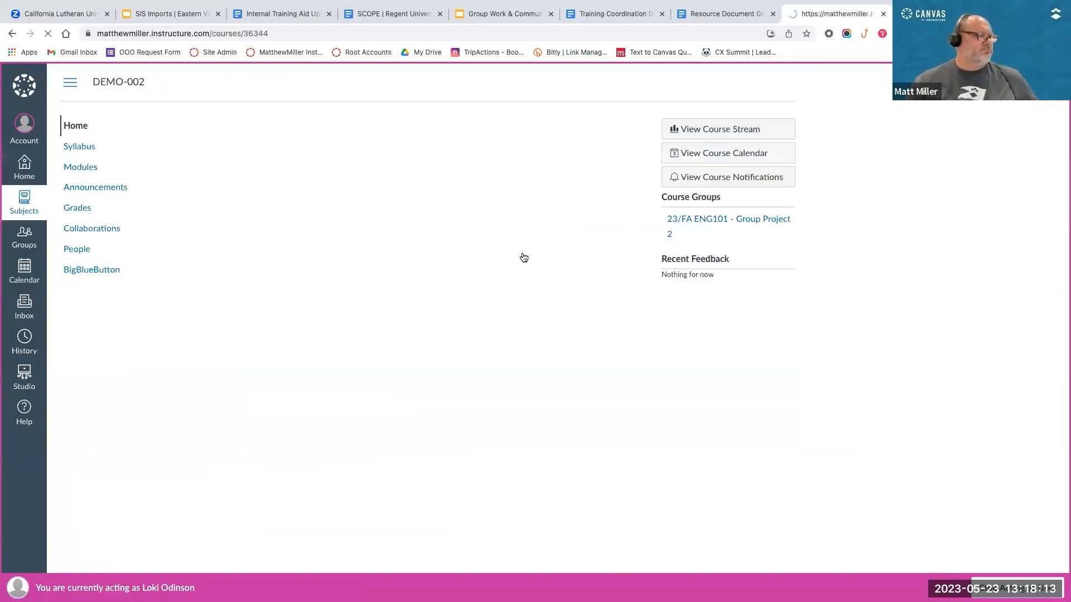
left_click(77, 250)
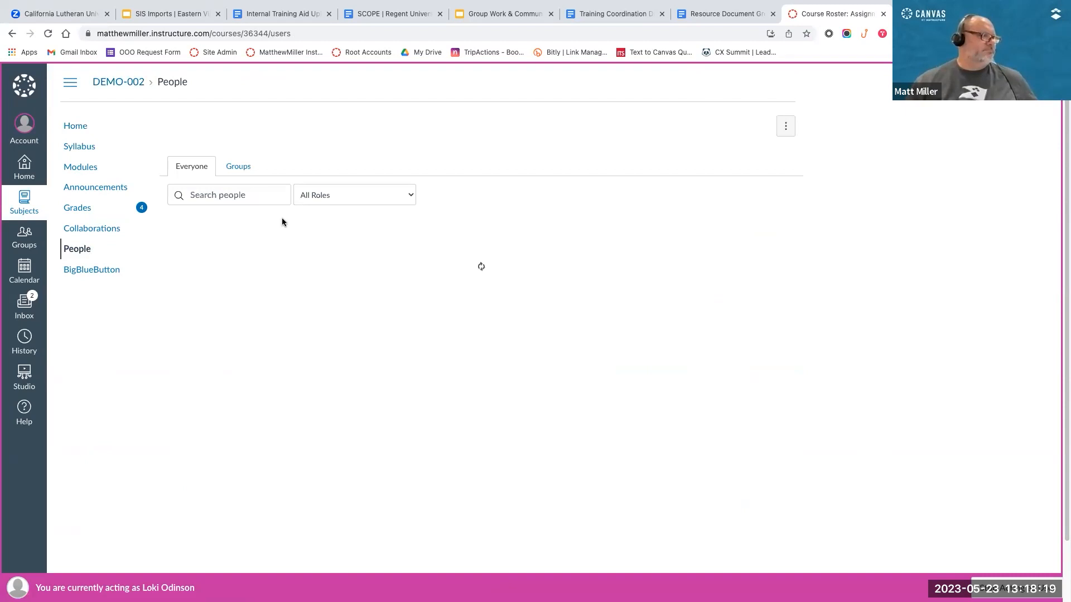
left_click(239, 169)
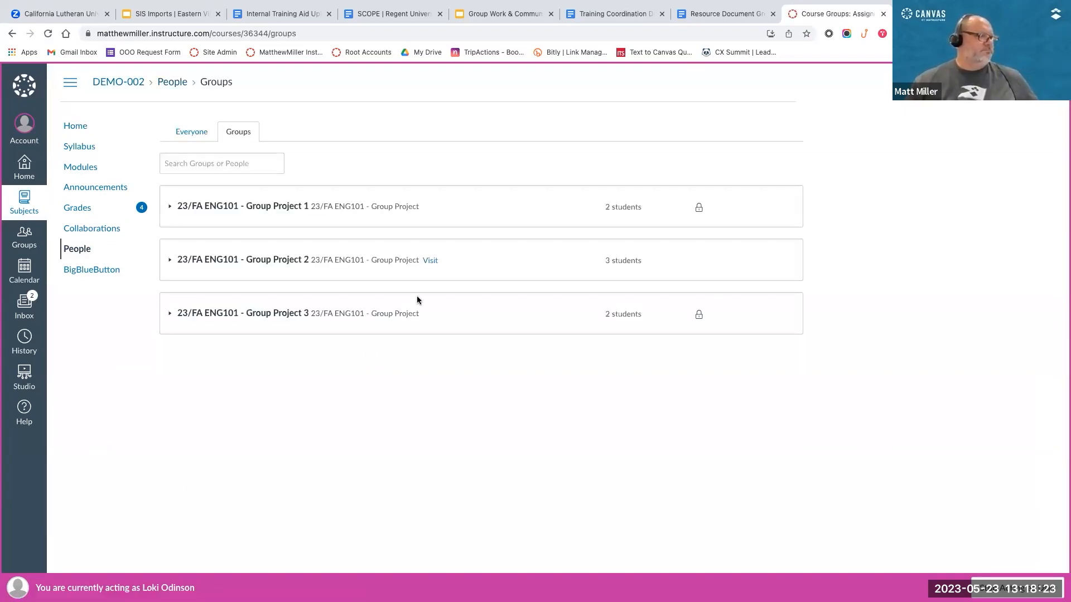
Step: Visit 23/FA ENG101 - Group Project 2 as the student, check its discussions, and stop acting as that user
left_click(429, 262)
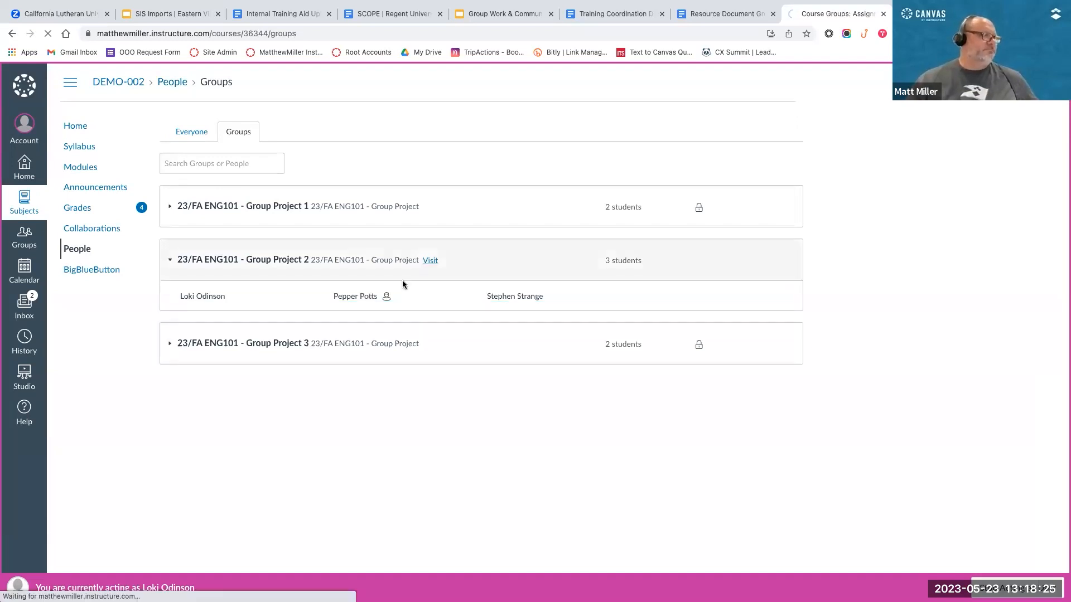
left_click(87, 208)
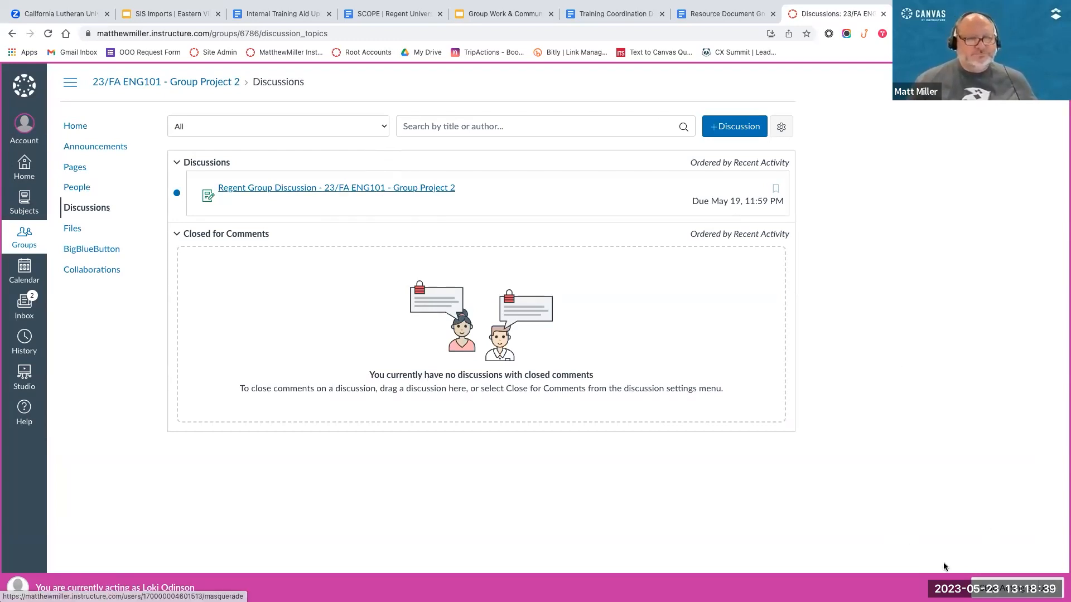
left_click(1004, 582)
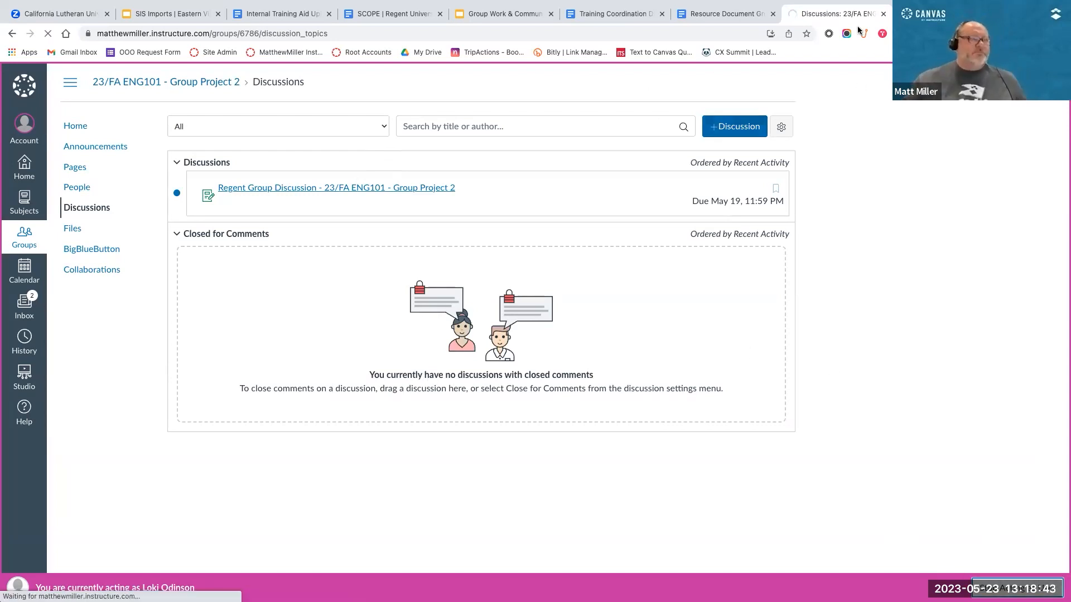
Step: Close the ENG101 Special Assignment document and return to the Canvas dashboard
left_click(764, 16)
left_click(837, 13)
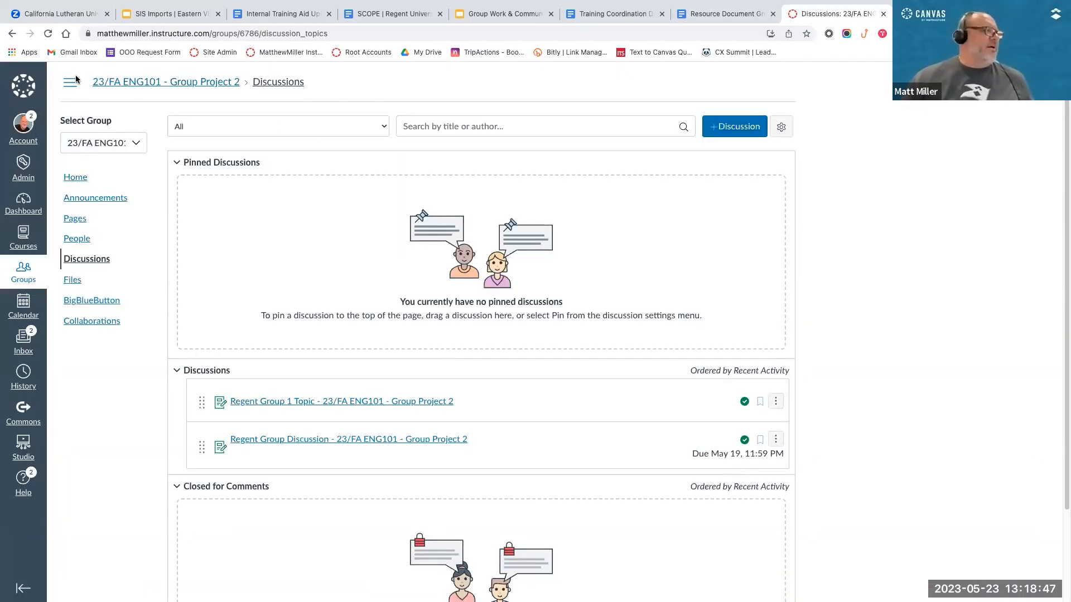
left_click(24, 206)
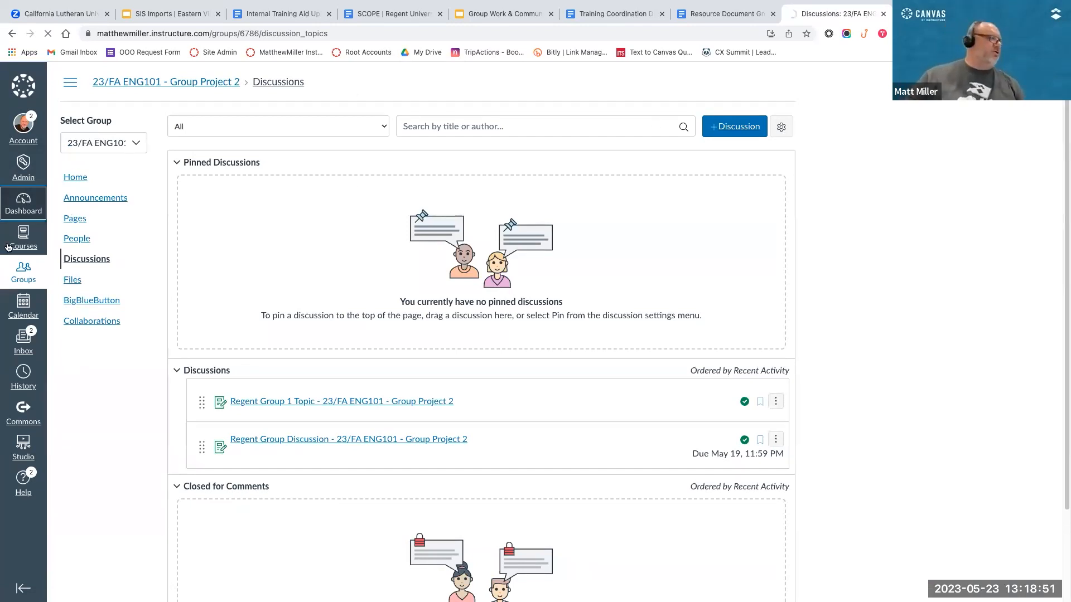
left_click(942, 14)
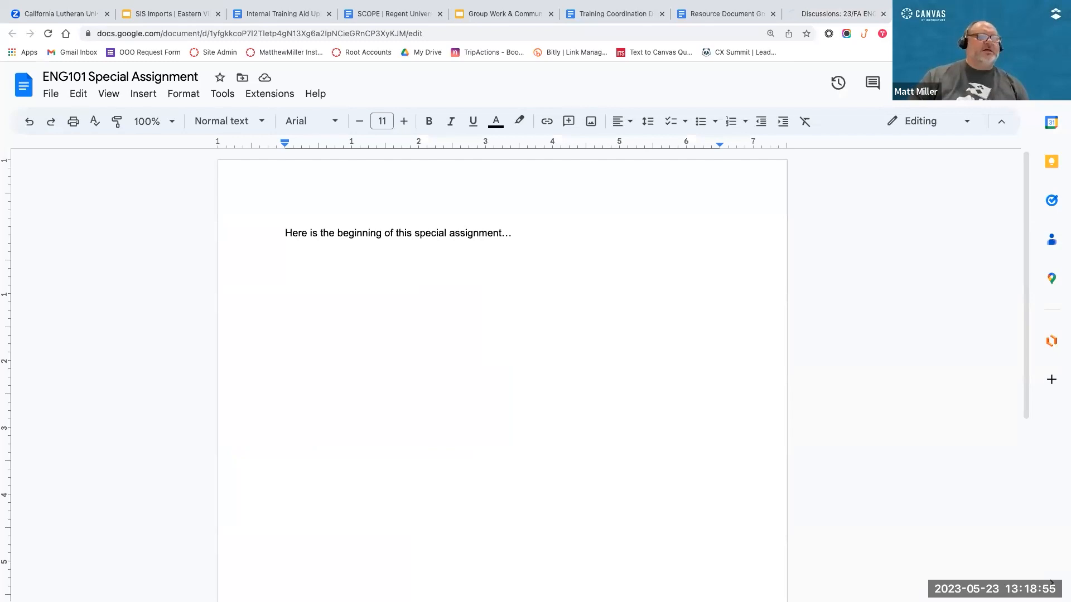
left_click(995, 14)
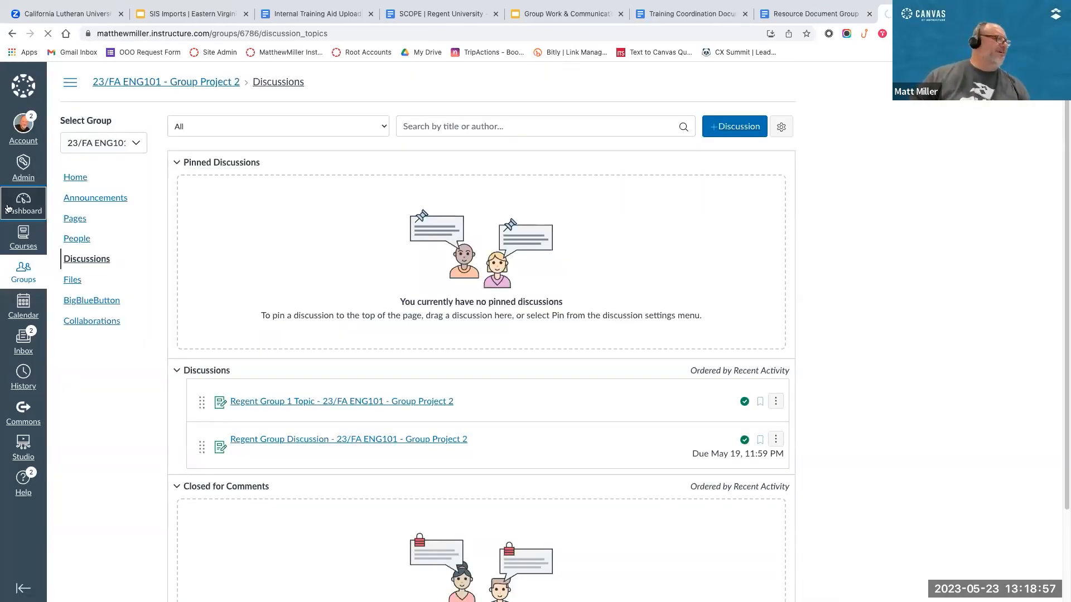
left_click(216, 84)
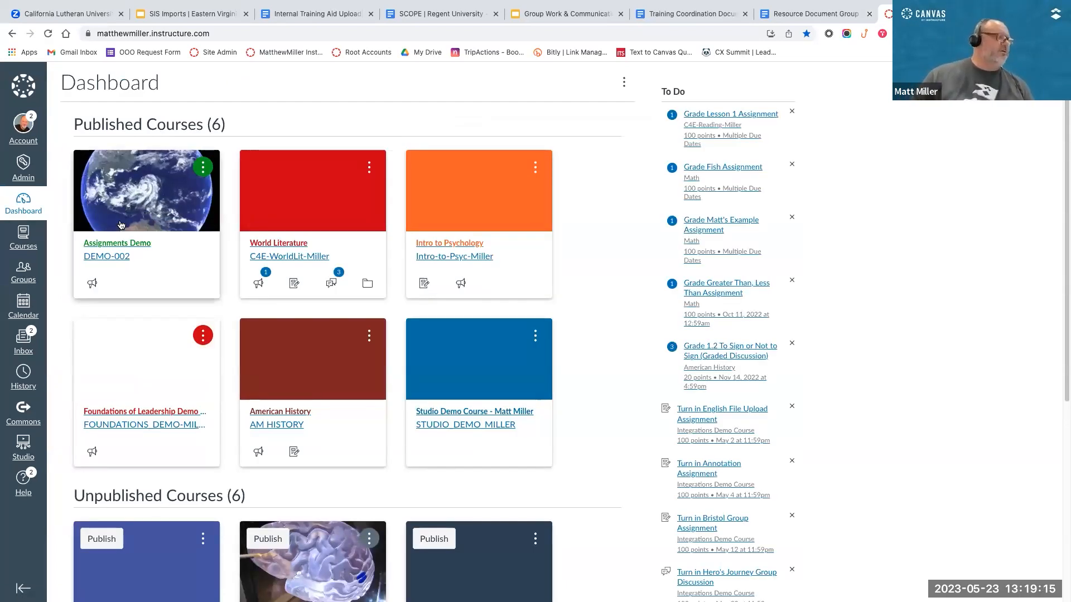
Step: Open the Assignments Demo course from the dashboard and go to its modules
left_click(692, 260)
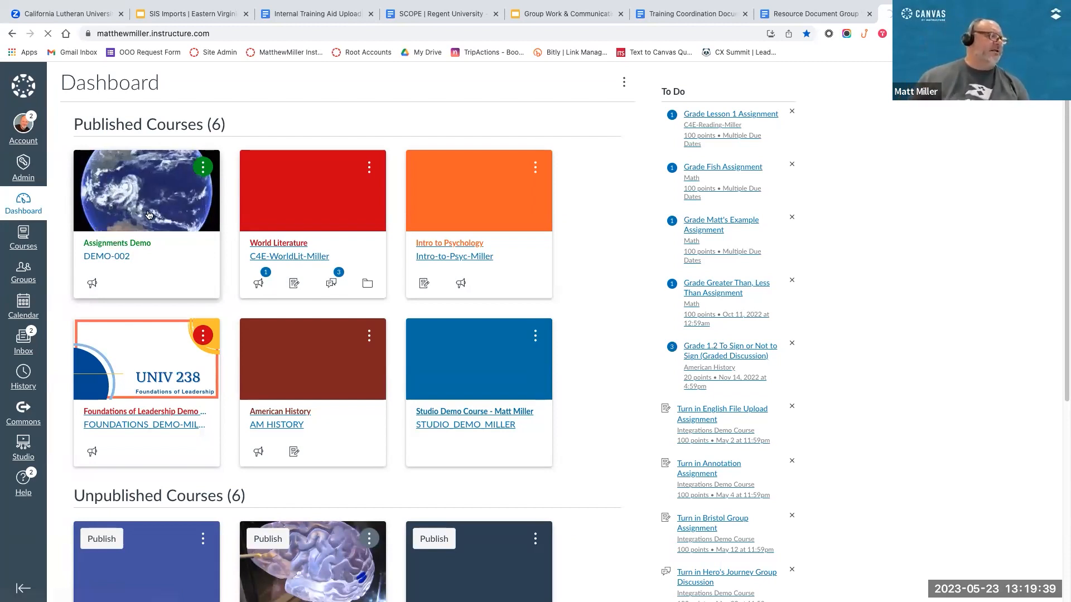
scroll(149, 213, "down", 1)
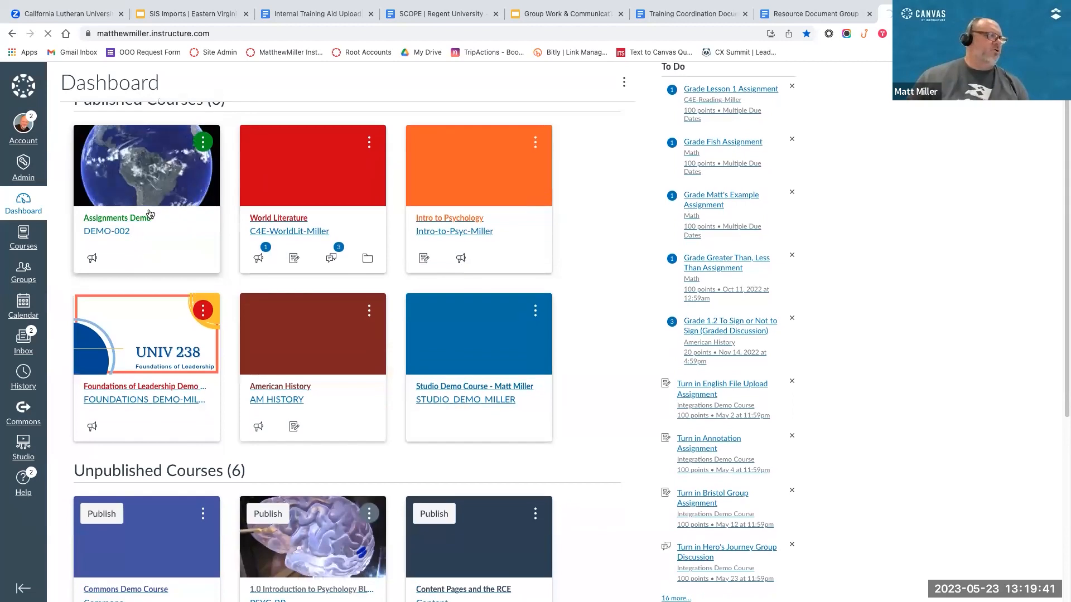
scroll(149, 213, "up", 1)
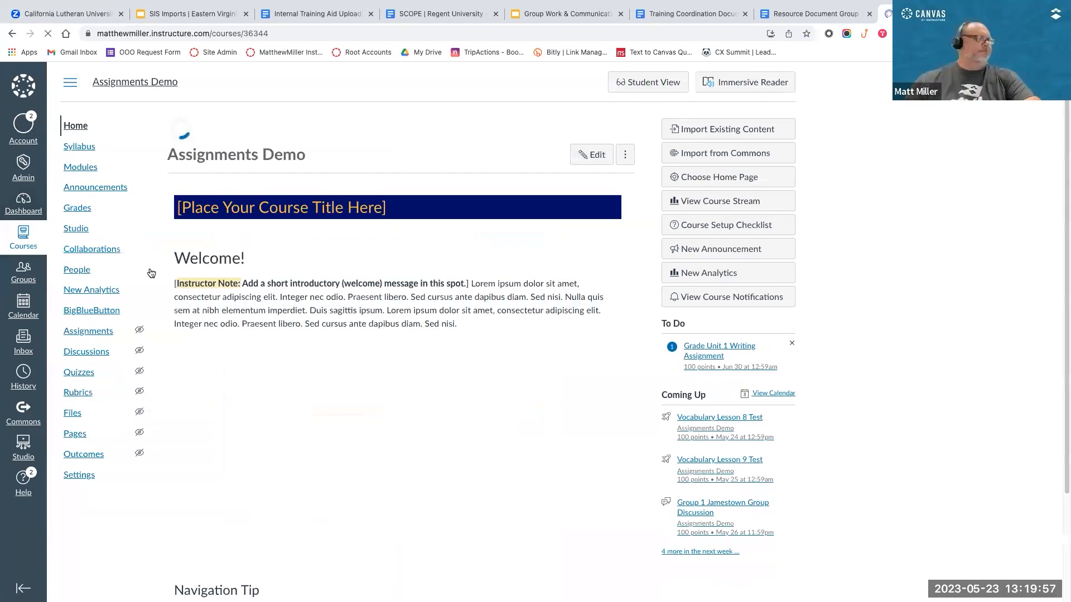
left_click(75, 170)
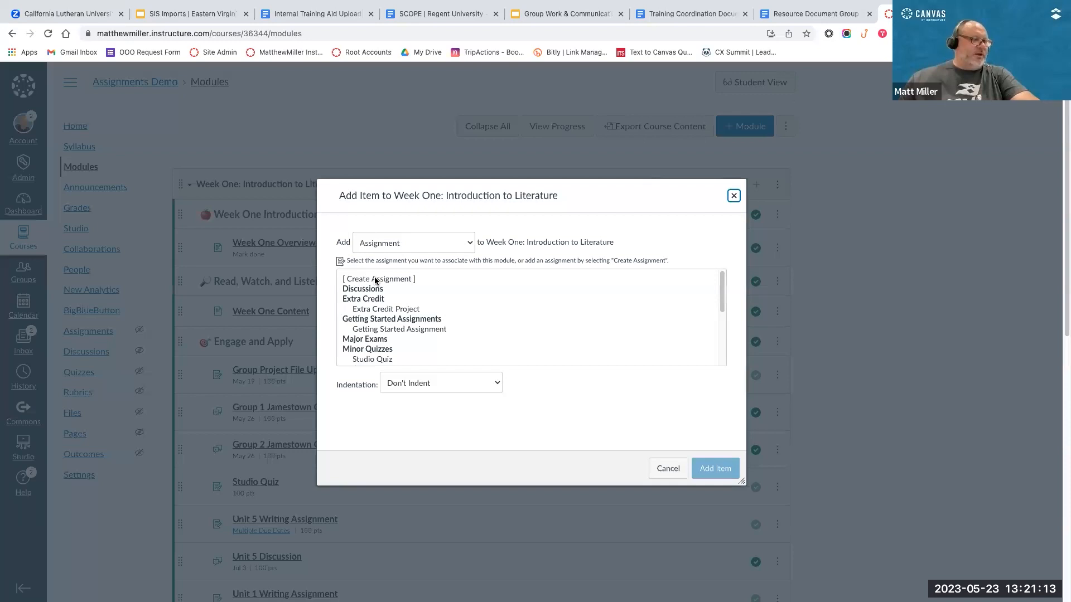
Step: Add a new assignment named "Regent Group Assignment - Project Upload" to the Week One: Introduction to Literature module, indented 2 levels
left_click(375, 279)
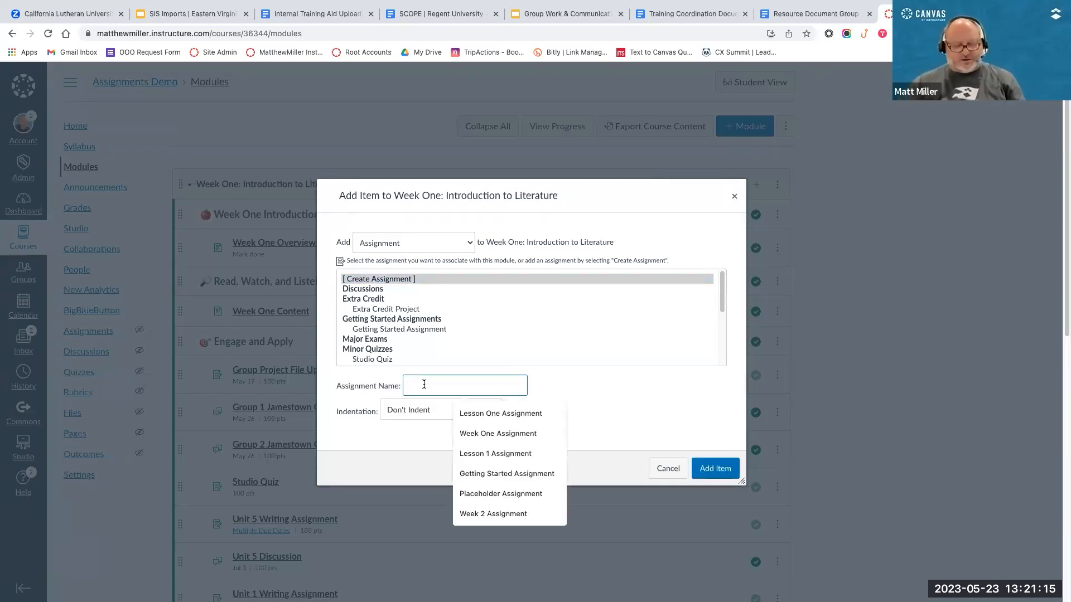
type("Regent ")
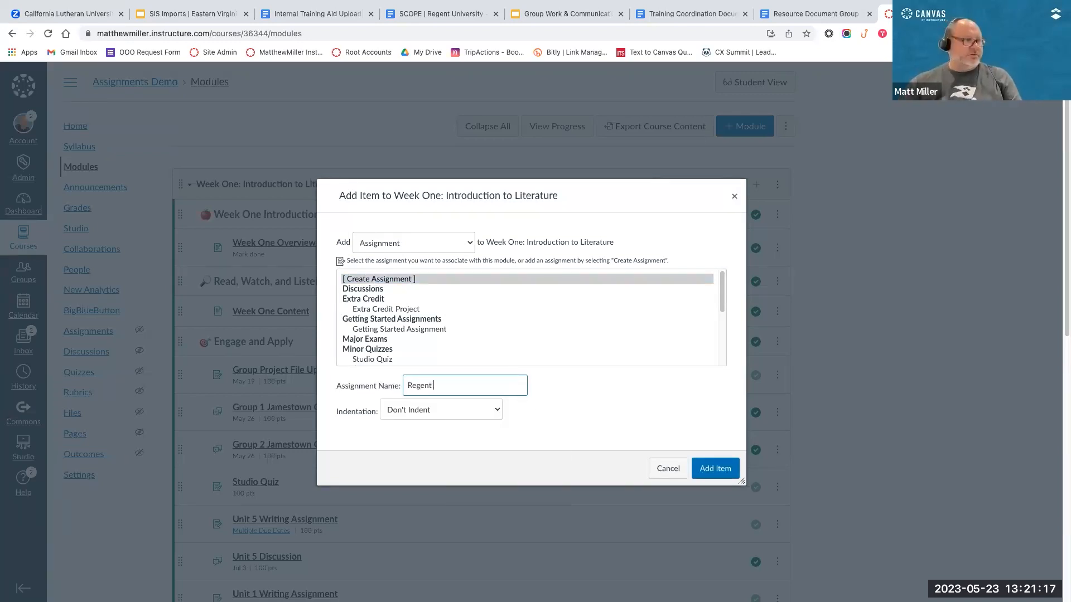
type("Group Assignment")
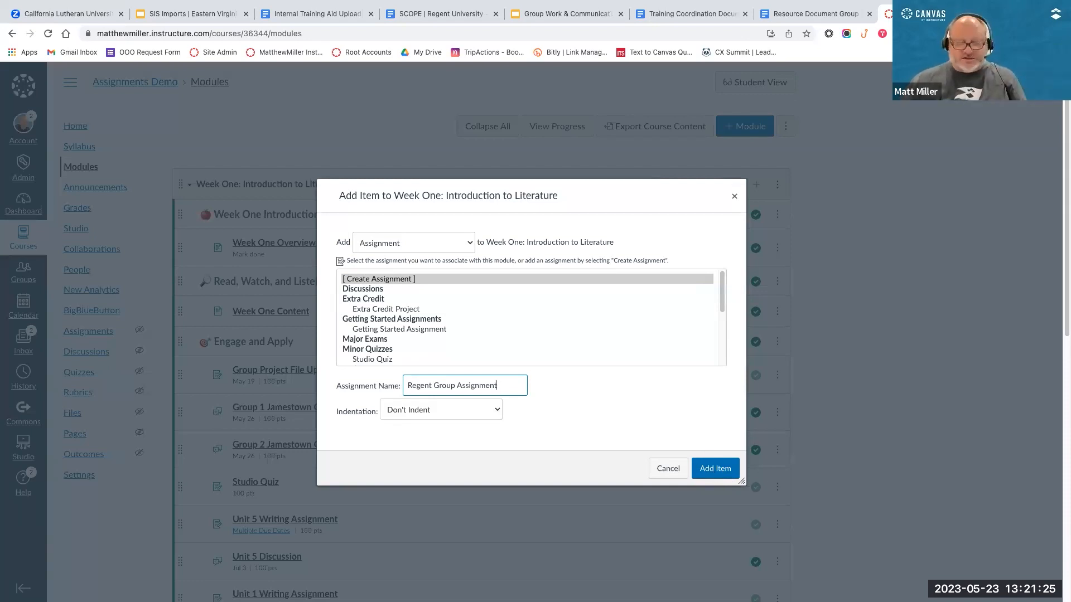
type("- Project")
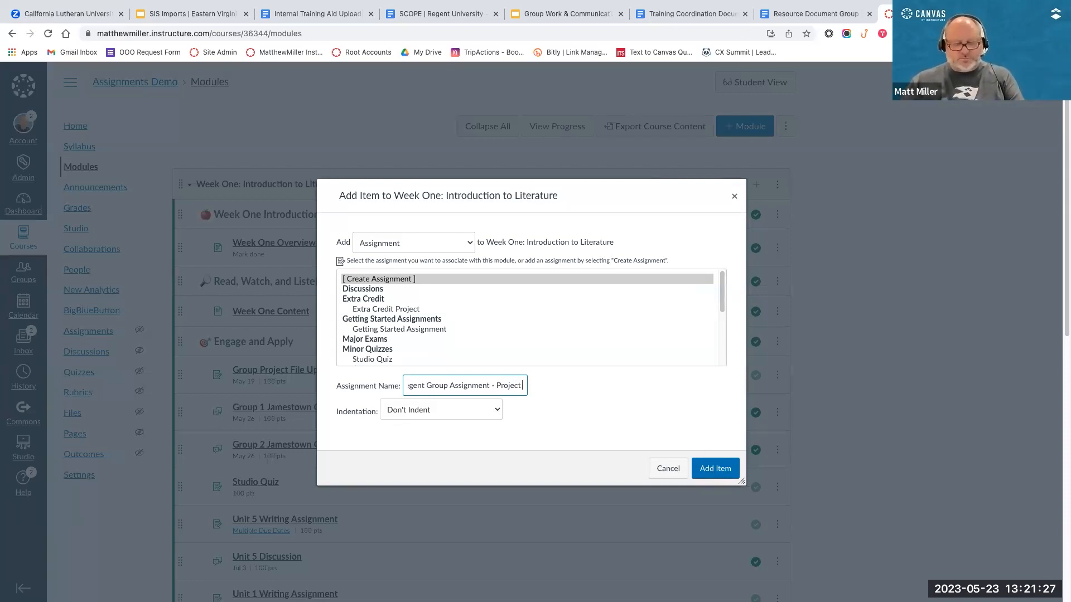
type(" Upload")
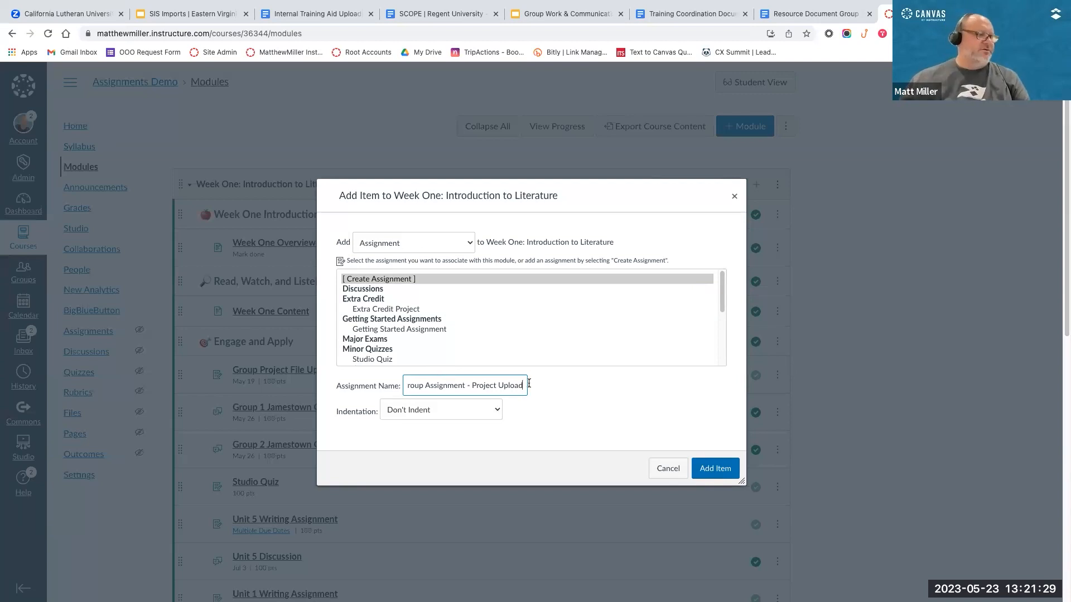
left_click(498, 411)
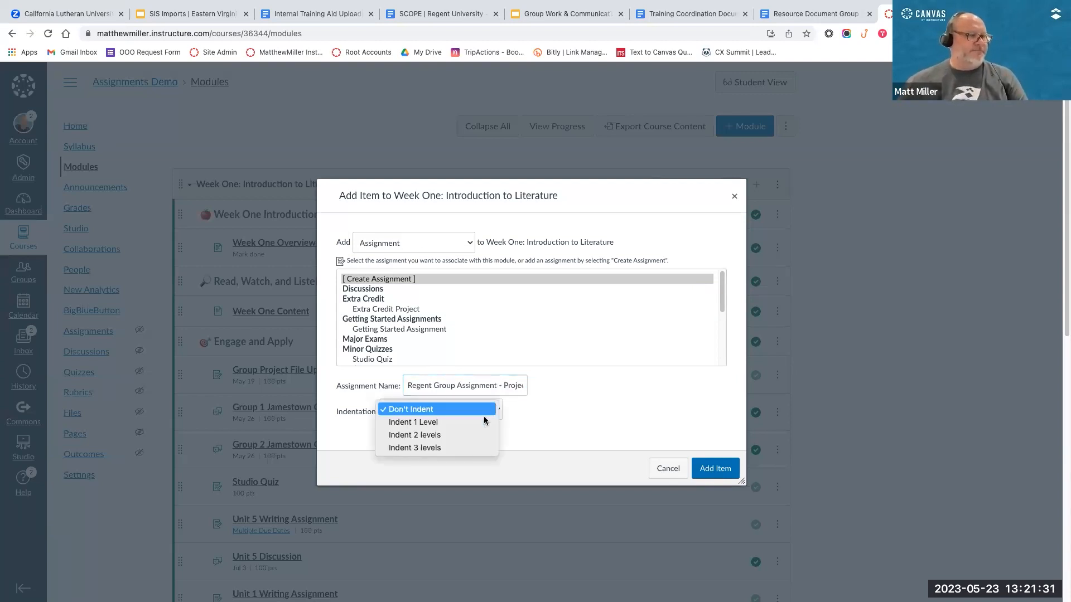
left_click(463, 435)
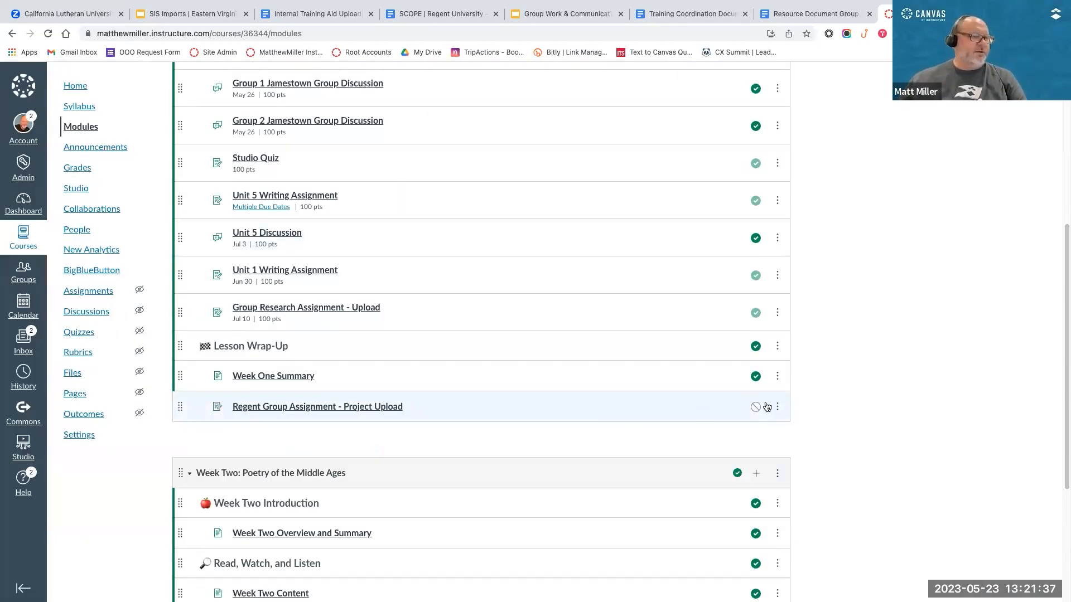
Step: Move the published Regent Group Assignment - Project Upload to directly below the Engage and Apply header in the Week One module
left_click_drag(179, 407, 193, 84)
mouse_move(199, 134)
left_mouse_down()
mouse_move(192, 109)
mouse_move(242, 118)
mouse_move(215, 124)
left_mouse_up()
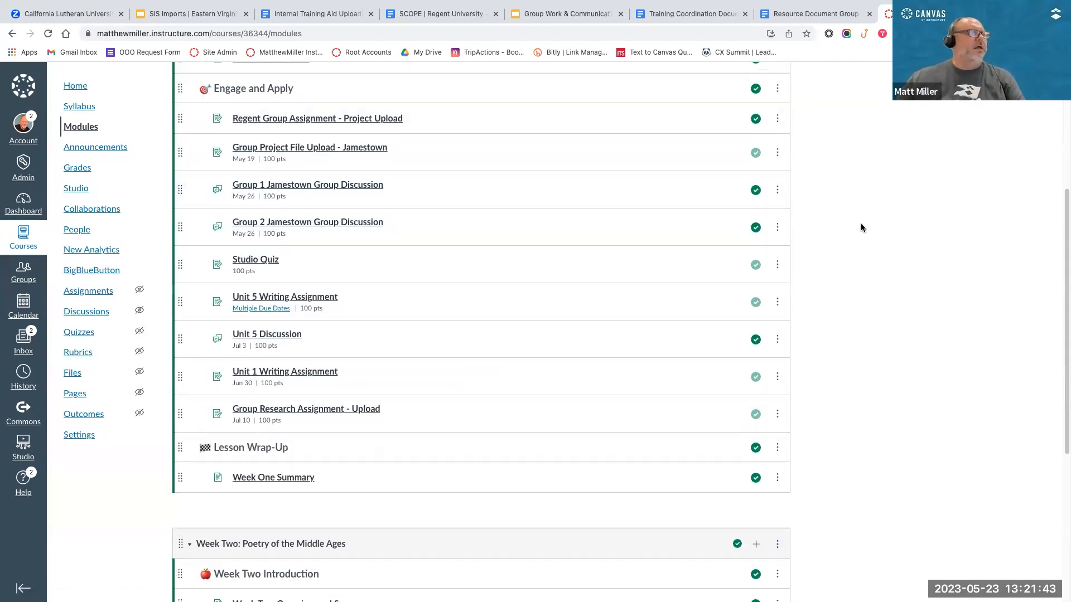
scroll(438, 261, "up", 4)
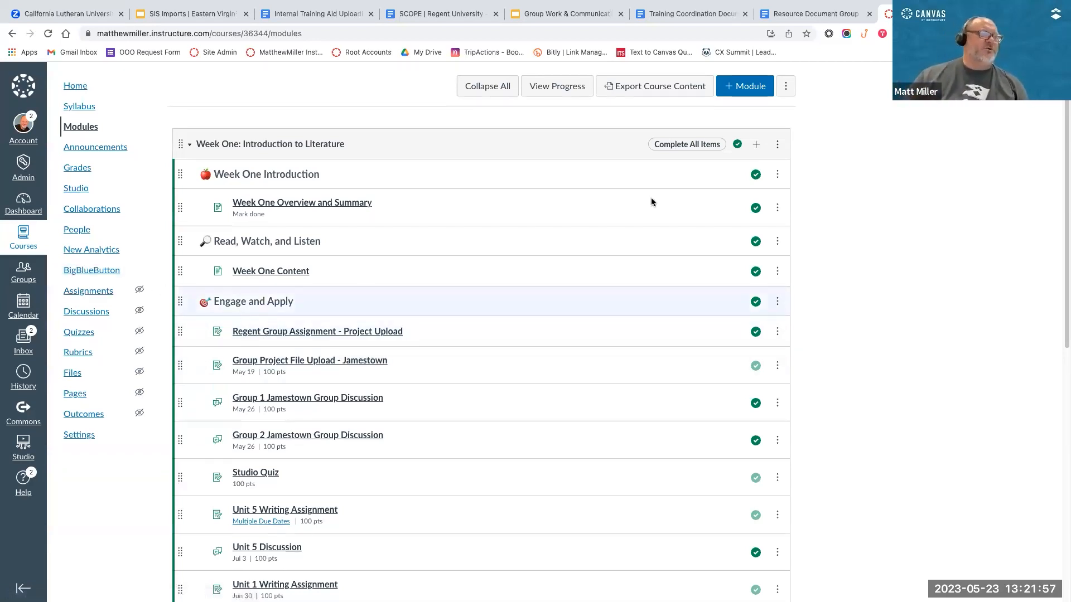
Step: Open Regent Group Assignment - Project Upload for editing and enter the description "Instructions go here..."
left_click(266, 332)
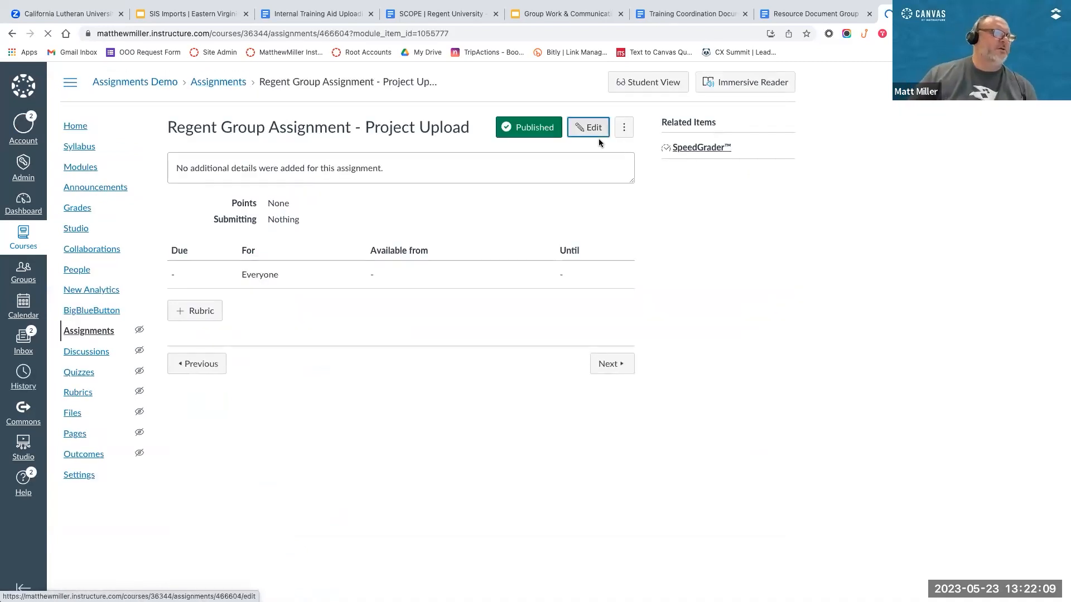
left_click(583, 129)
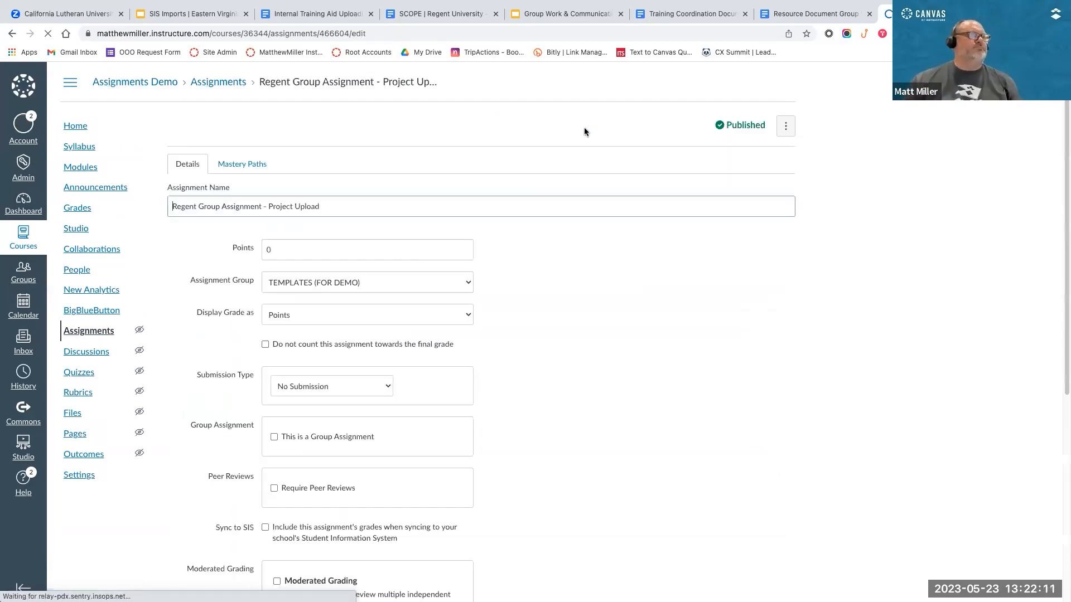
left_click(383, 315)
type("Ins")
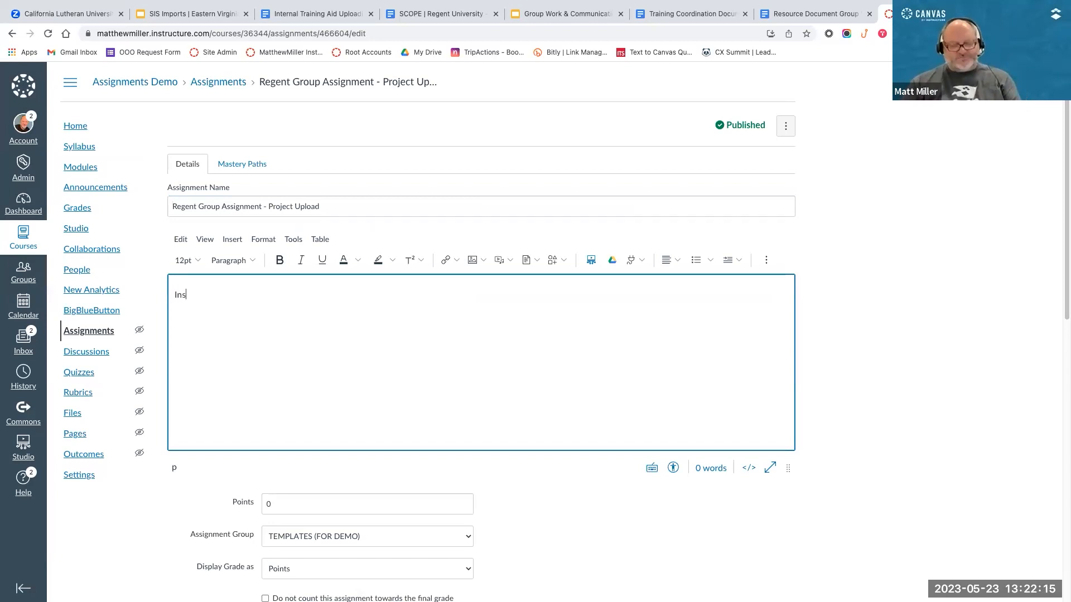
type("tructions go here...")
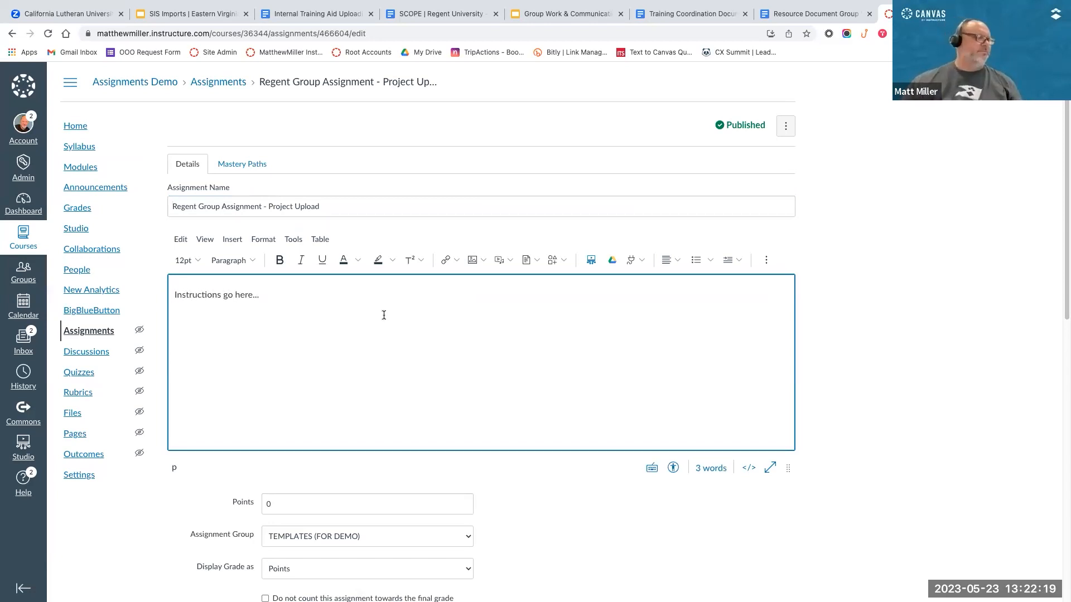
Step: Set the assignment's points to 100
scroll(471, 311, "down", 6)
double_click(286, 173)
type("100")
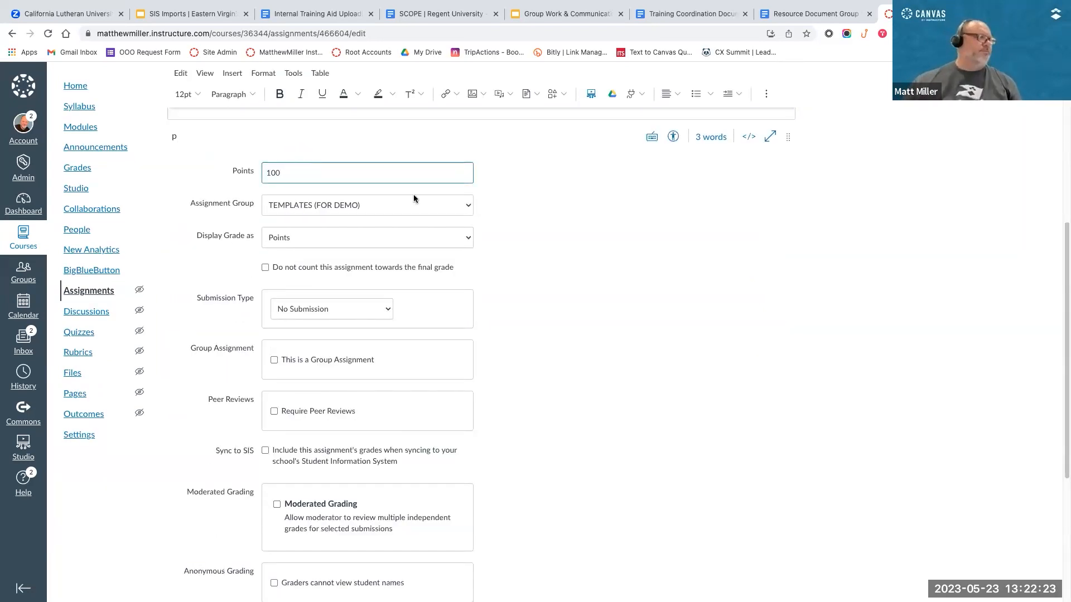
left_click(554, 225)
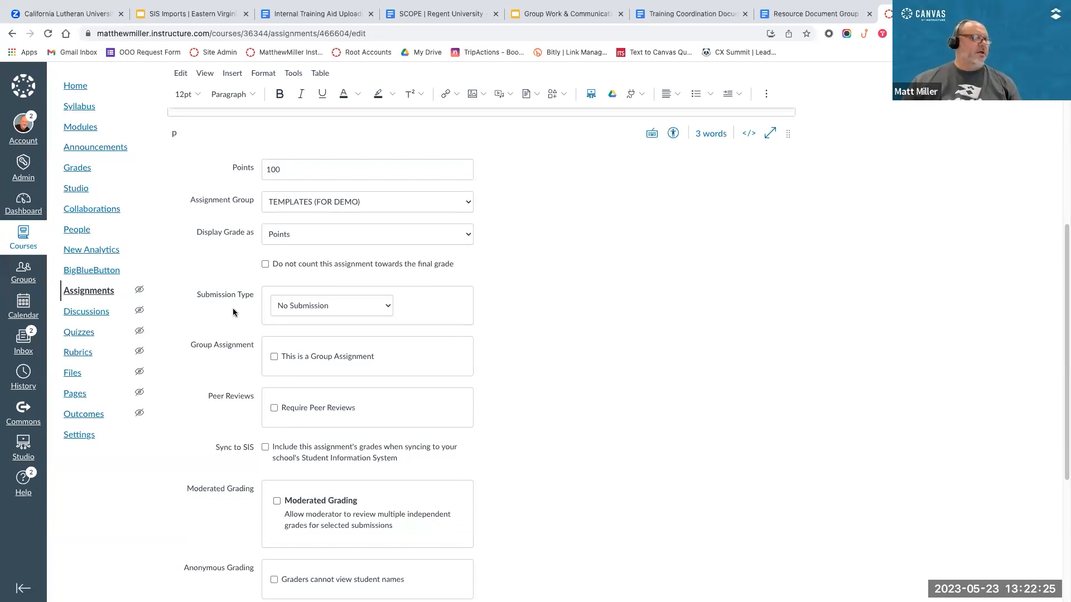
Step: Set the assignment's submission type to Online and allow File Uploads as the entry option
left_click(384, 306)
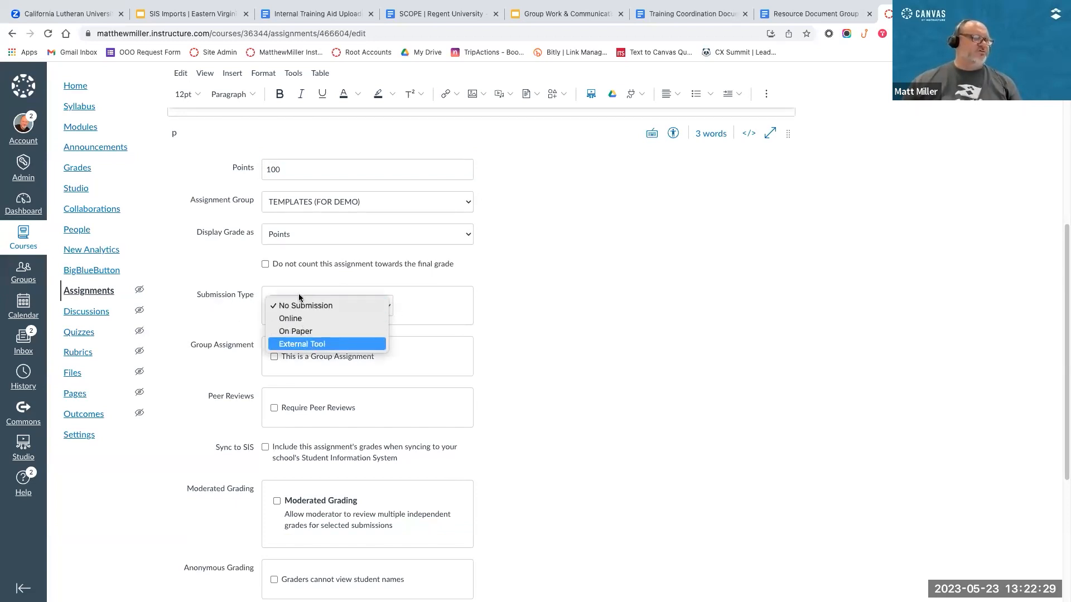
left_click(288, 321)
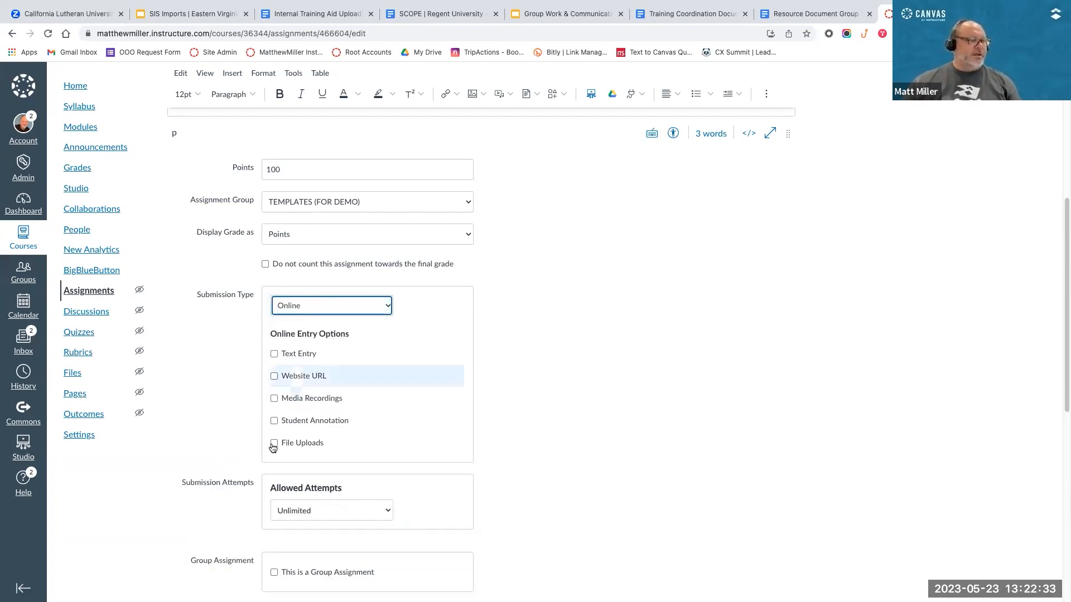
left_click(302, 444)
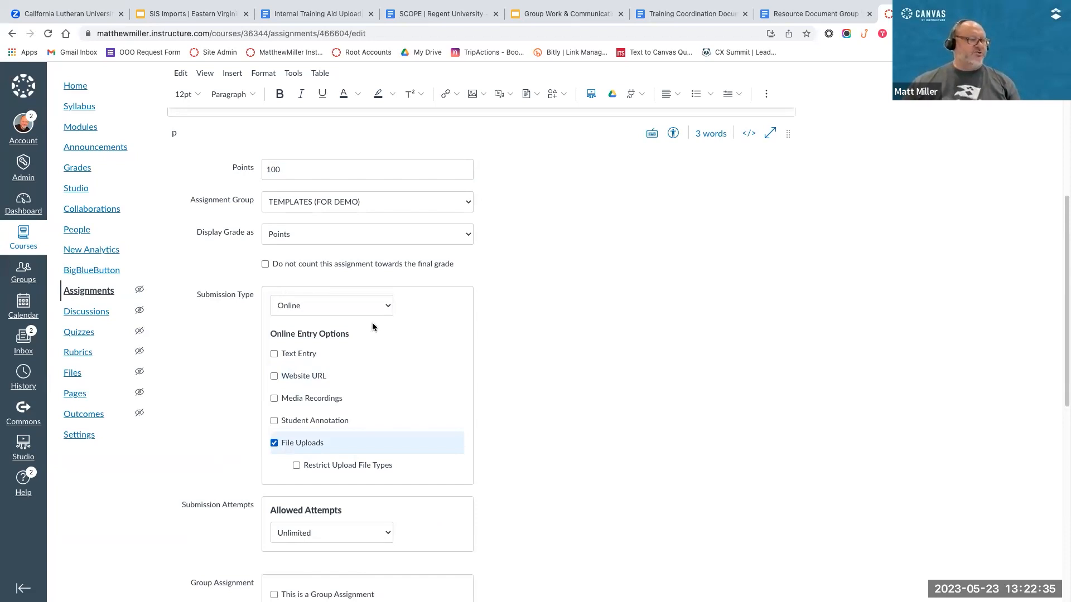
Step: Limit the assignment's allowed submission attempts to 2
scroll(581, 360, "down", 5)
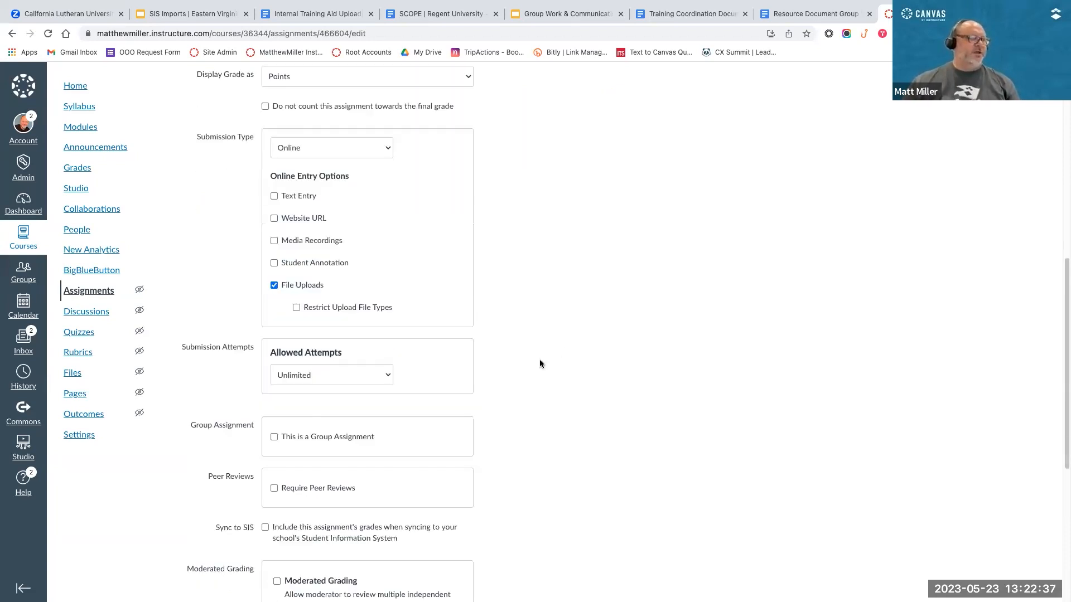
left_click(380, 269)
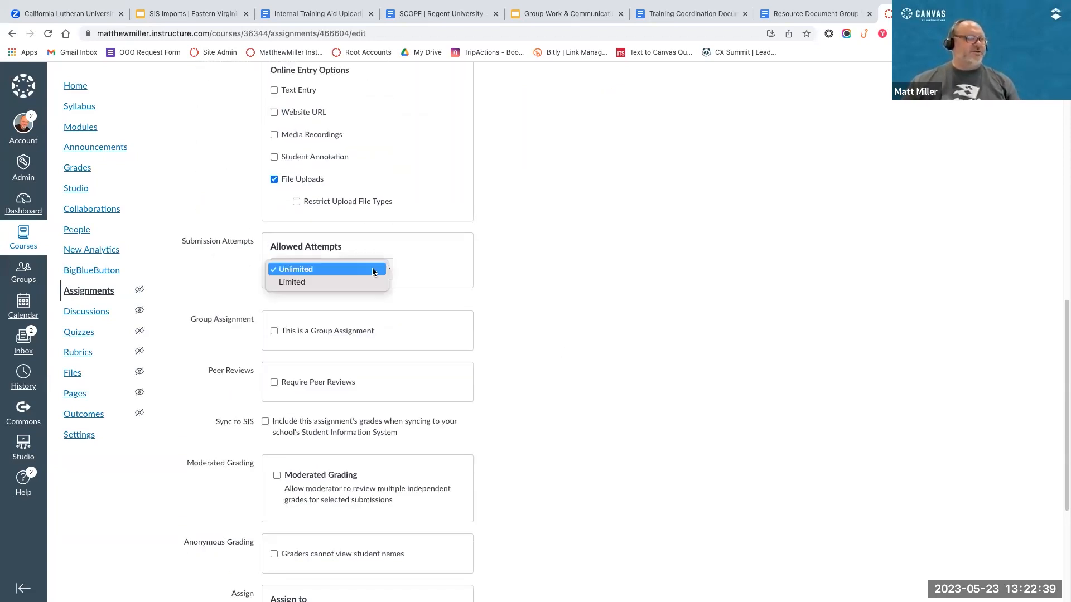
left_click(332, 278)
left_click(384, 310)
Step: Mark the assignment as a group assignment and examine the options for individual grades and the group set
scroll(614, 298, "down", 1)
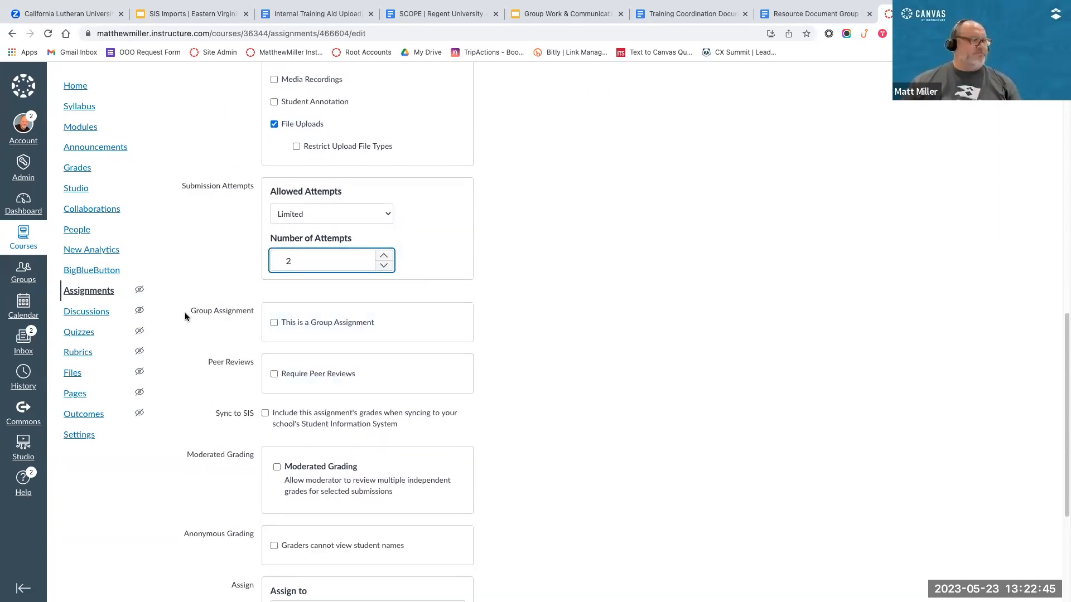
left_click(289, 326)
scroll(561, 329, "down", 2)
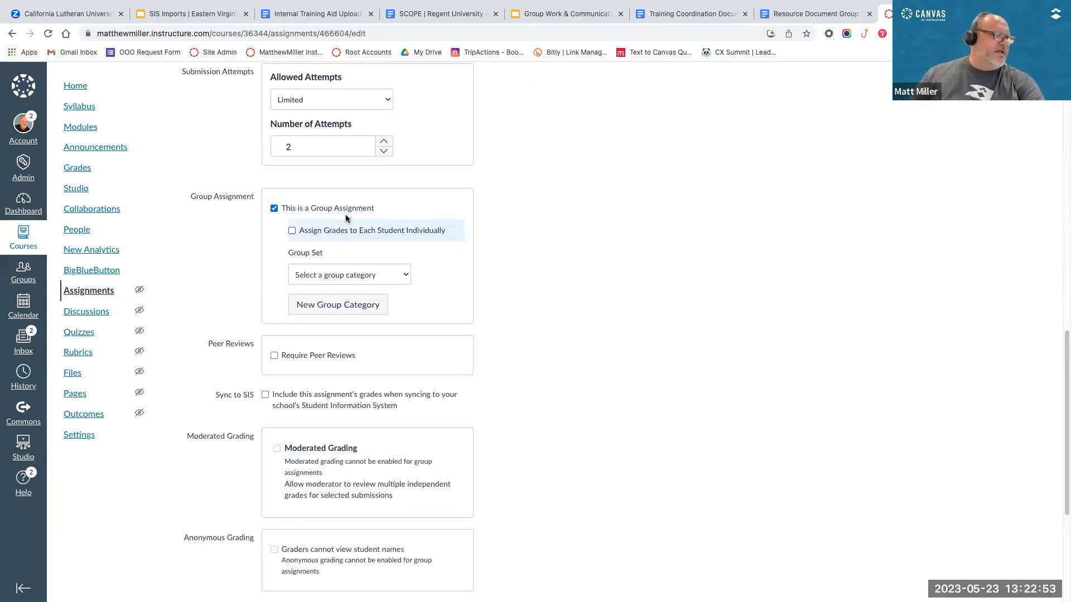
scroll(317, 244, "up", 1)
scroll(317, 246, "up", 3)
scroll(366, 235, "up", 2)
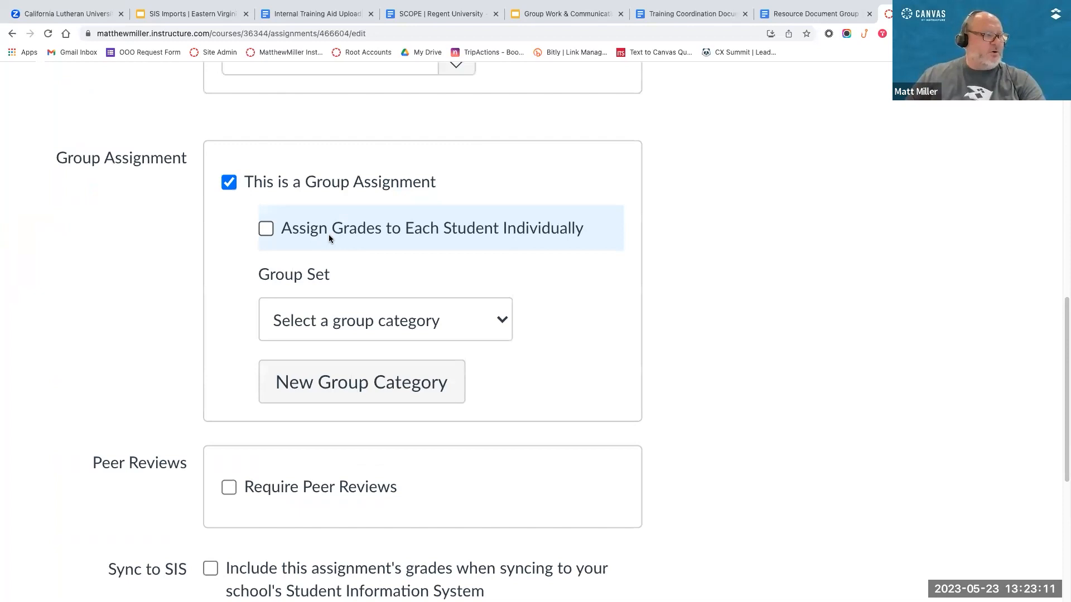
Step: Assign the group assignment to the 23/FA ENG101 - Group Project group set
left_click(502, 322)
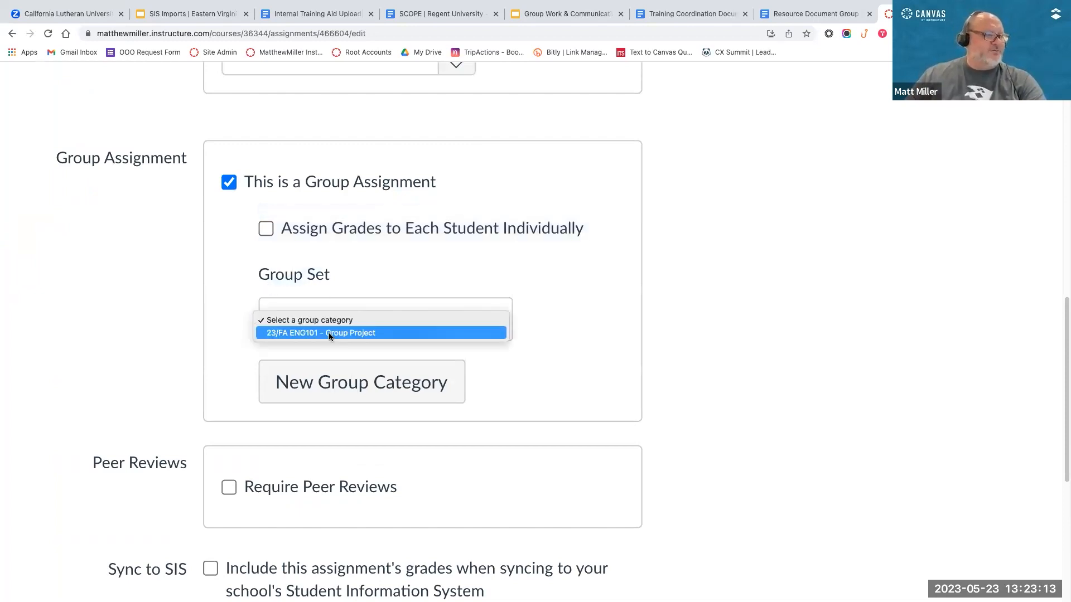
left_click(288, 331)
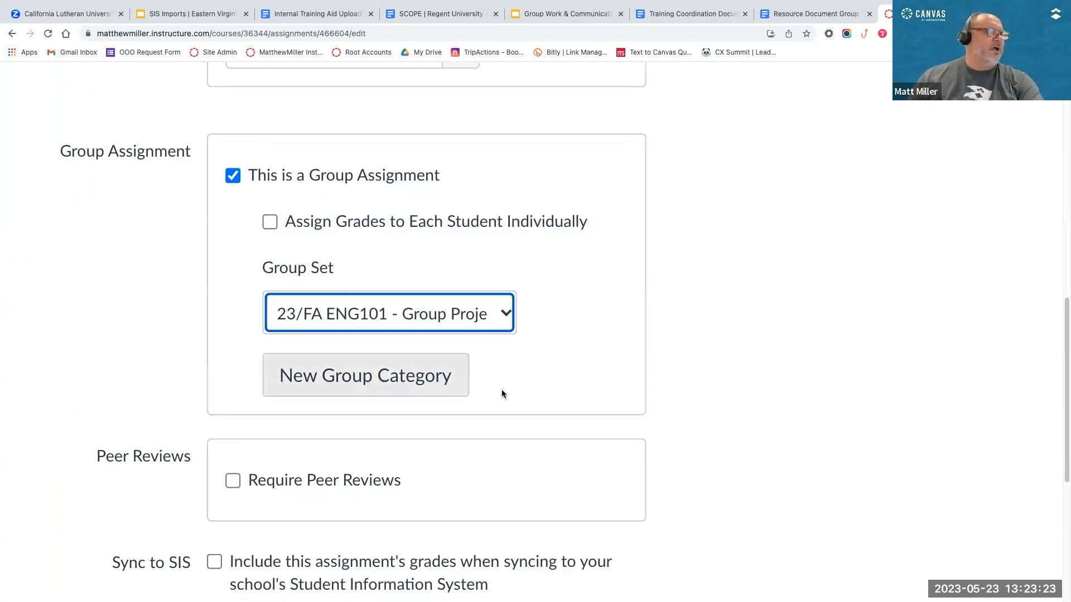
Step: Set the assignment's due date for everyone to May 26, 2023, 11:59 PM
scroll(335, 257, "down", 1)
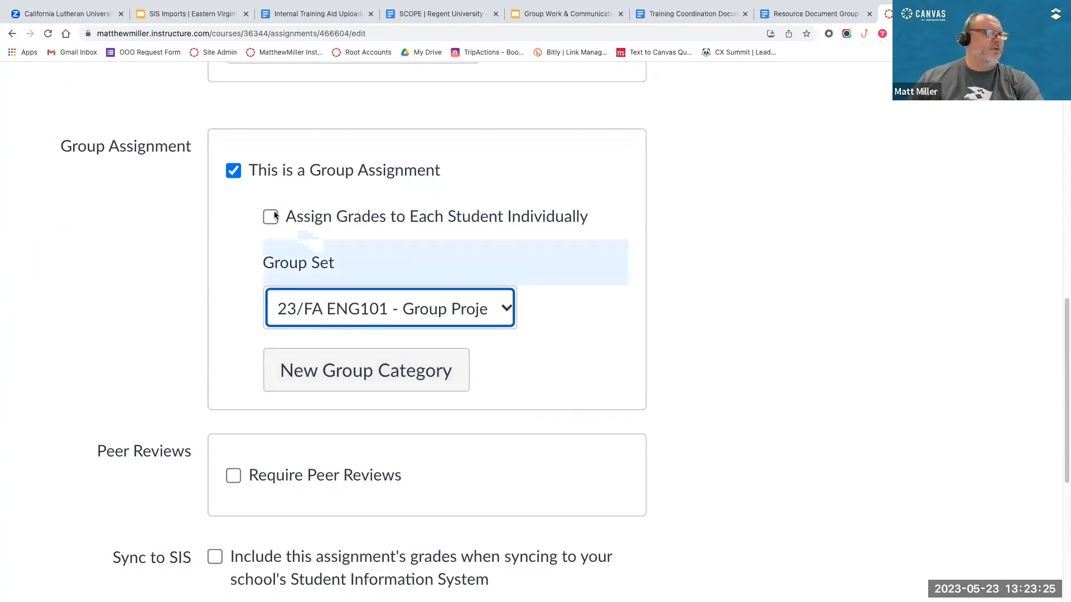
scroll(664, 362, "down", 10)
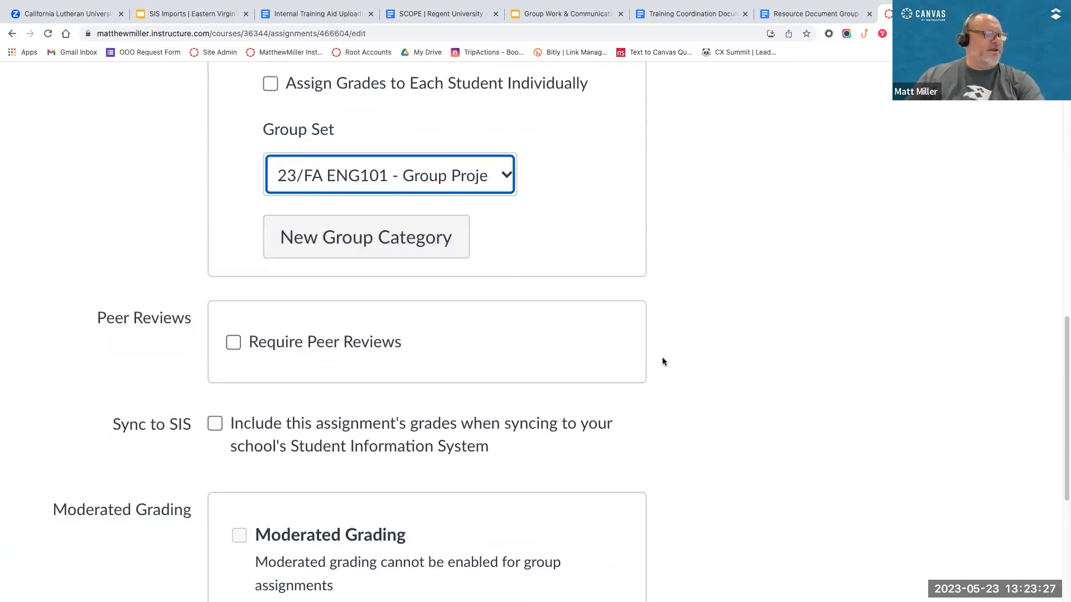
scroll(663, 361, "down", 10)
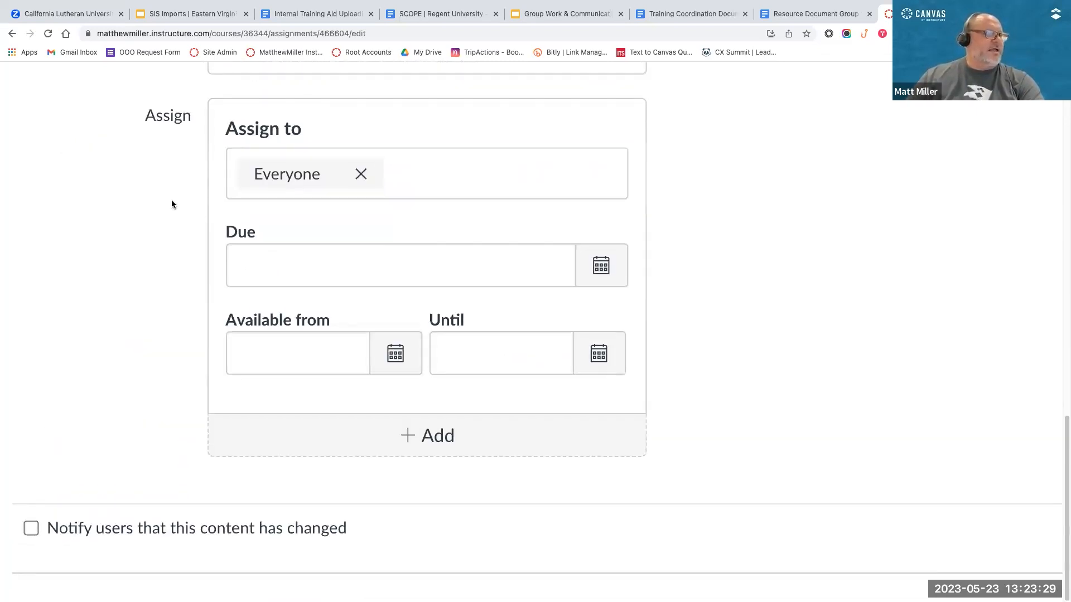
left_click(246, 256)
left_click(601, 266)
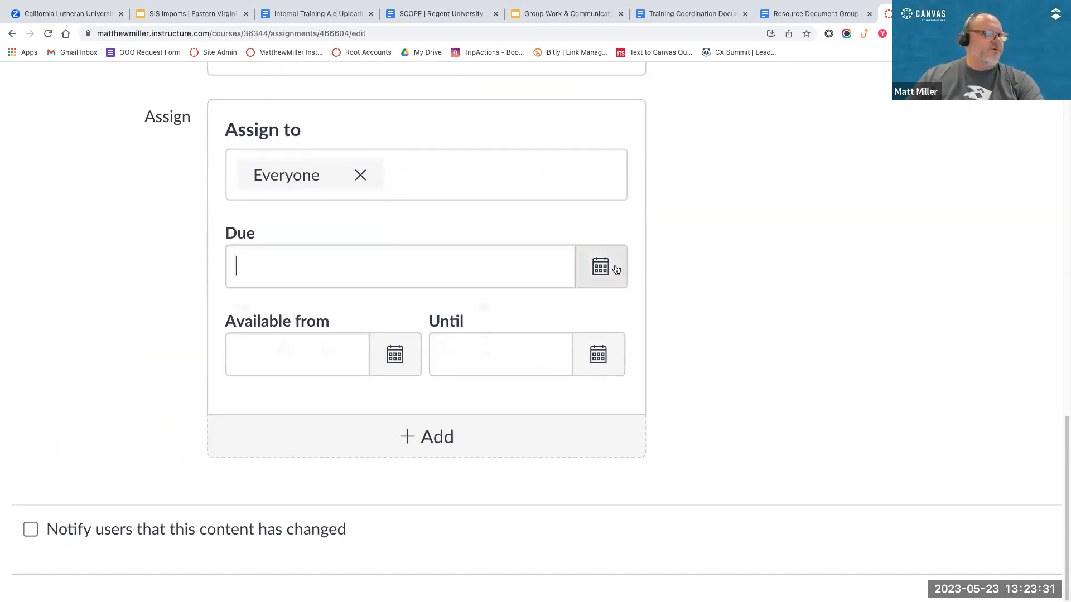
left_click(440, 478)
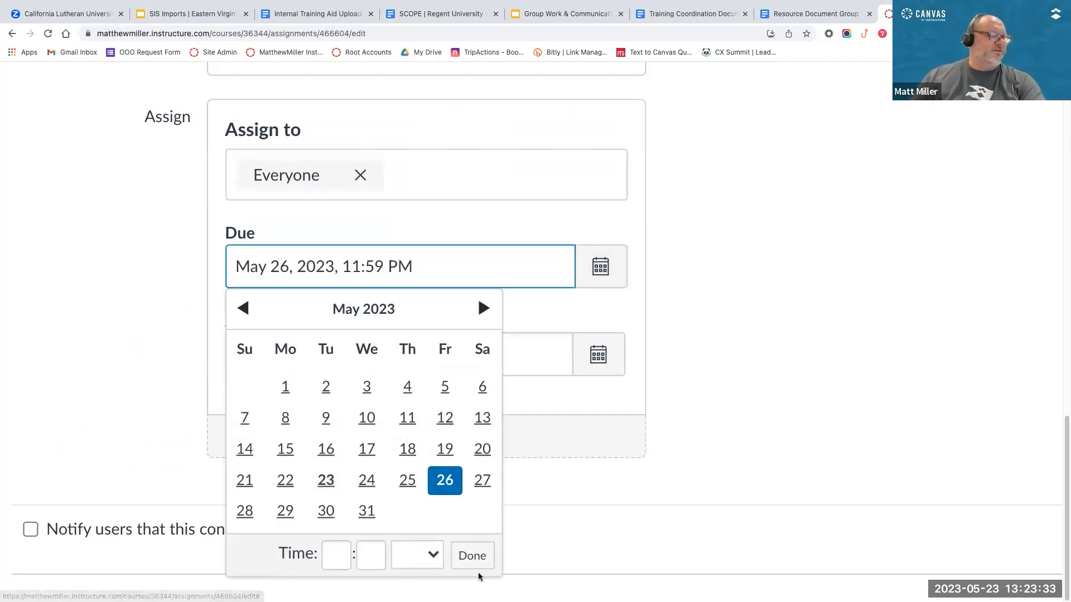
left_click(469, 551)
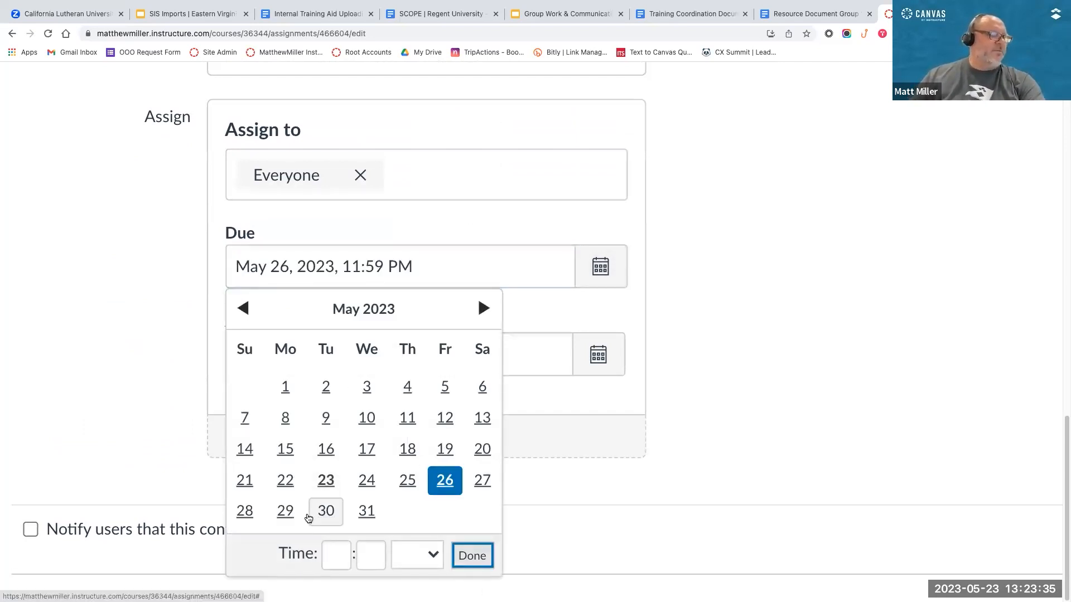
left_click(334, 555)
key("Tab")
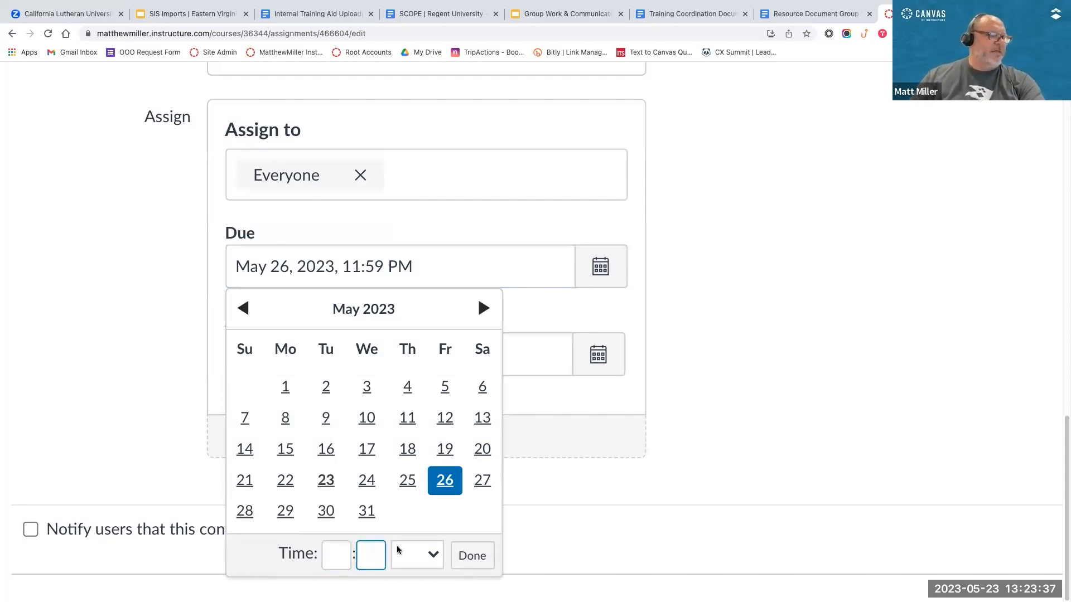
left_click_drag(351, 266, 417, 266)
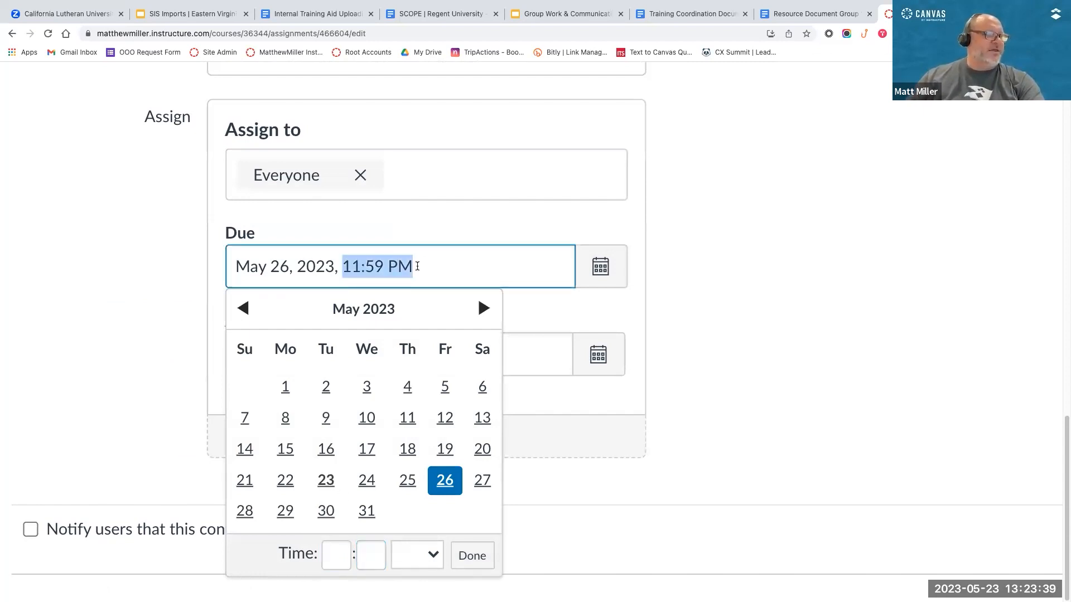
left_click(478, 556)
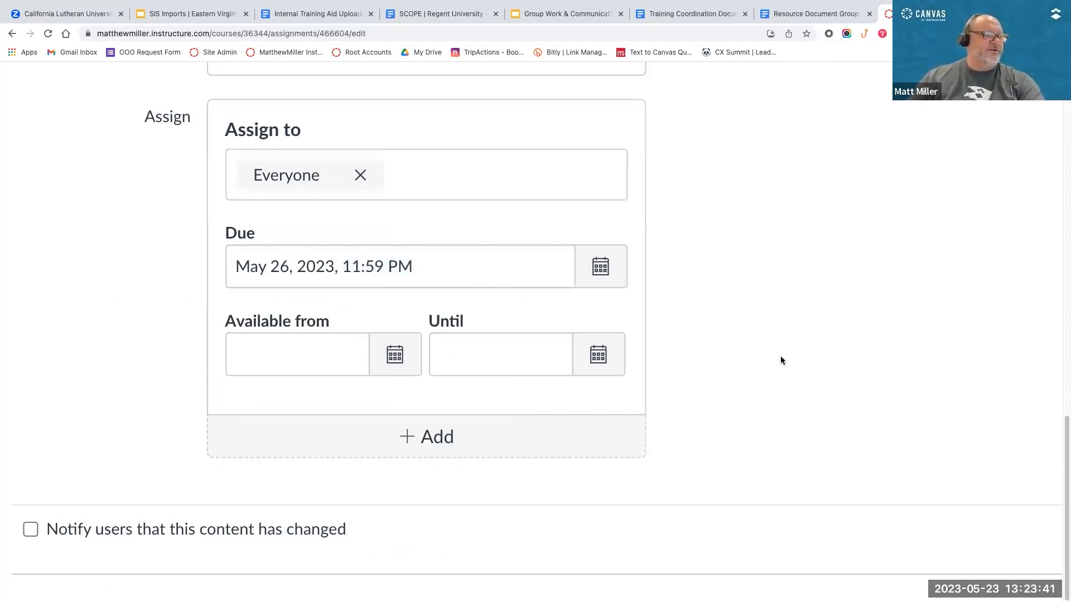
Step: Save the group assignment without notifying users of the change
scroll(778, 358, "down", 5)
scroll(951, 462, "right", 1)
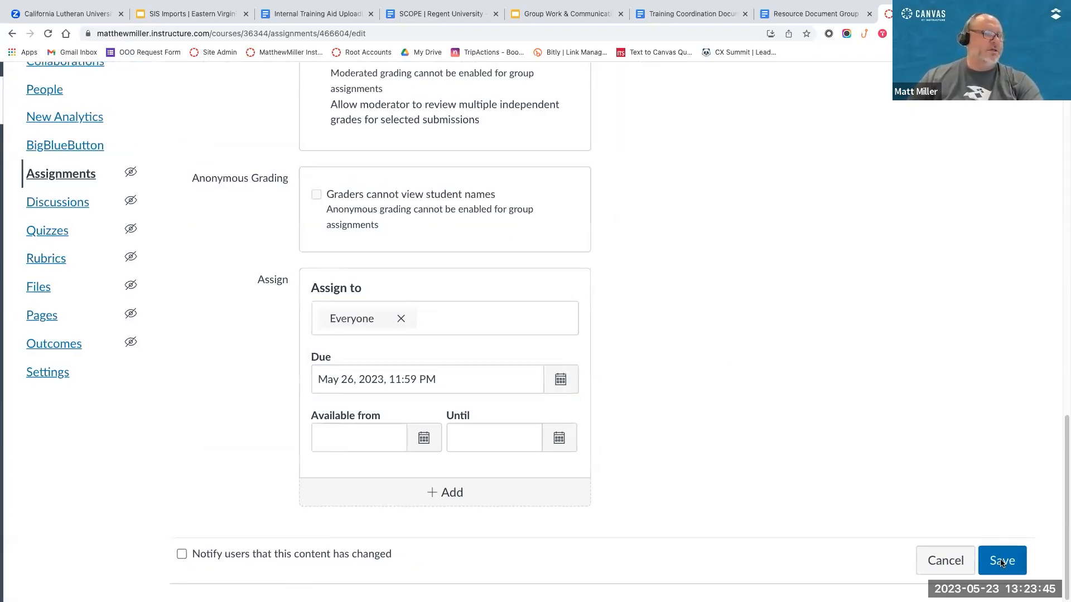
left_click(1001, 562)
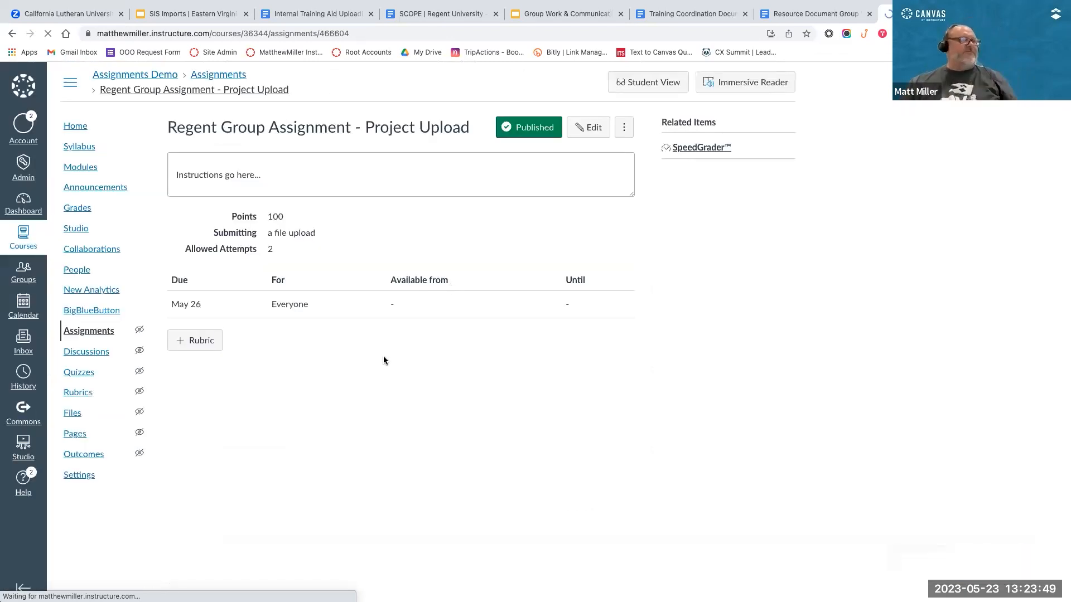
Step: Start adding a rubric to the saved assignment and browse the existing rubrics by course
left_click(199, 341)
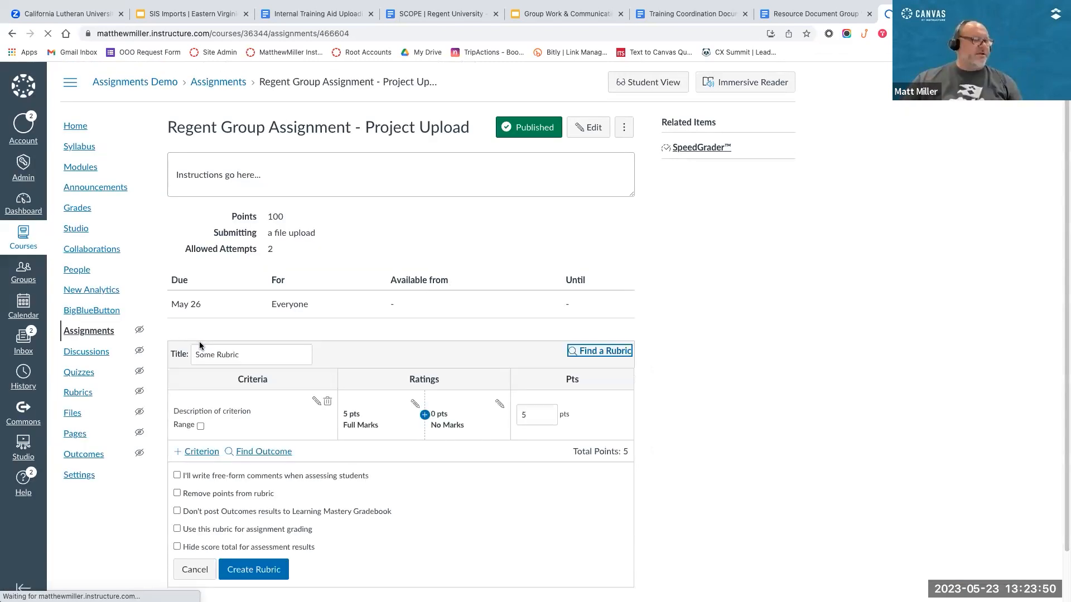
left_click(606, 352)
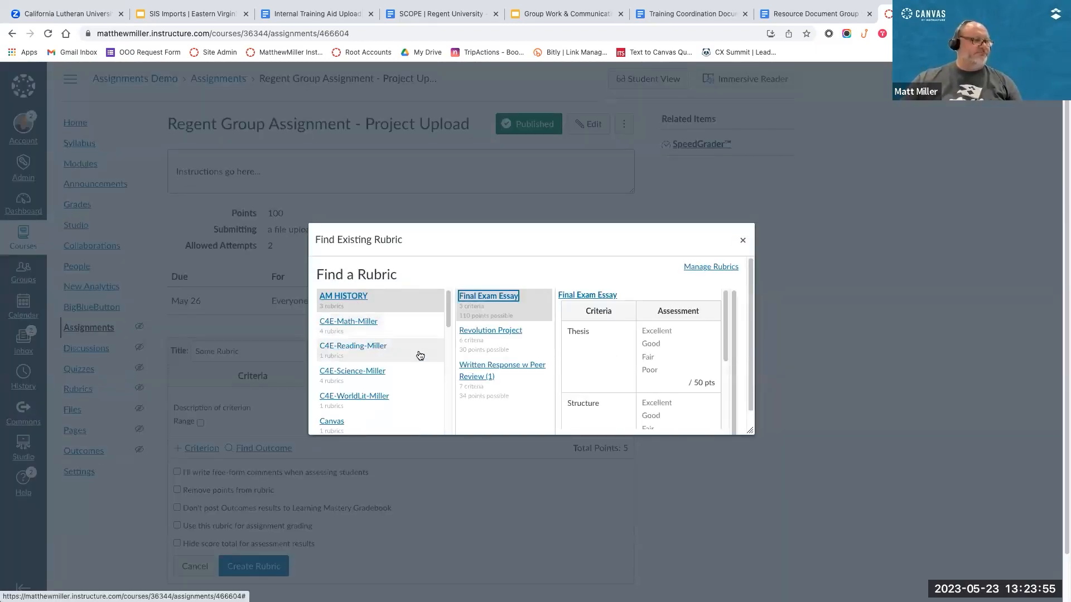
scroll(443, 362, "down", 3)
scroll(443, 362, "up", 3)
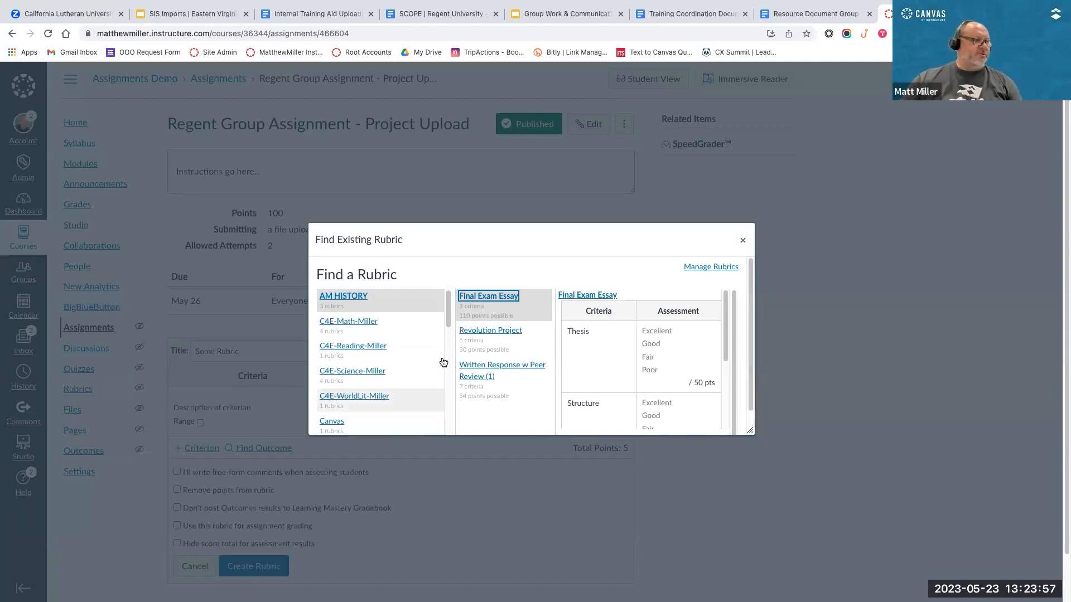
scroll(443, 362, "down", 1)
scroll(443, 362, "down", 5)
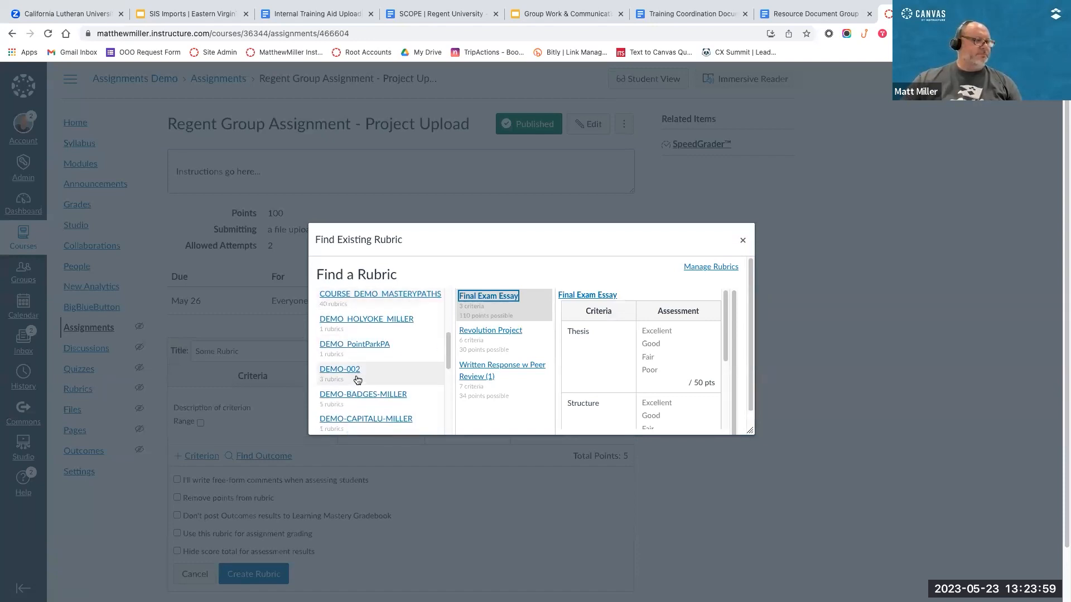
Step: Attach the Writing Rubric - Regent from DEMO-002 to the assignment and review its criteria
left_click(355, 371)
left_click(478, 300)
scroll(624, 356, "down", 3)
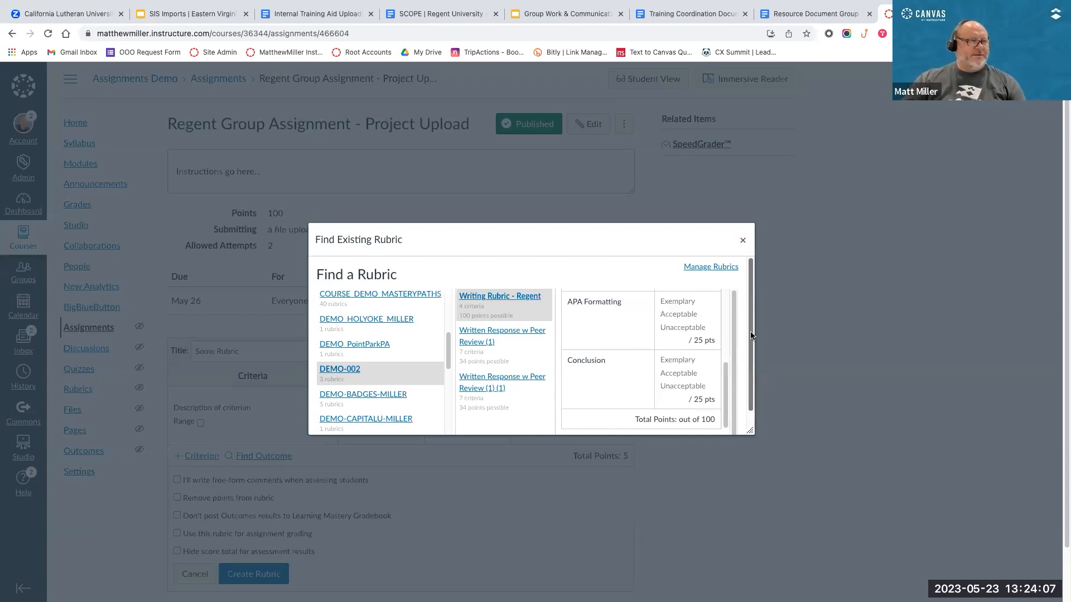
left_click_drag(751, 330, 755, 388)
left_click(571, 420)
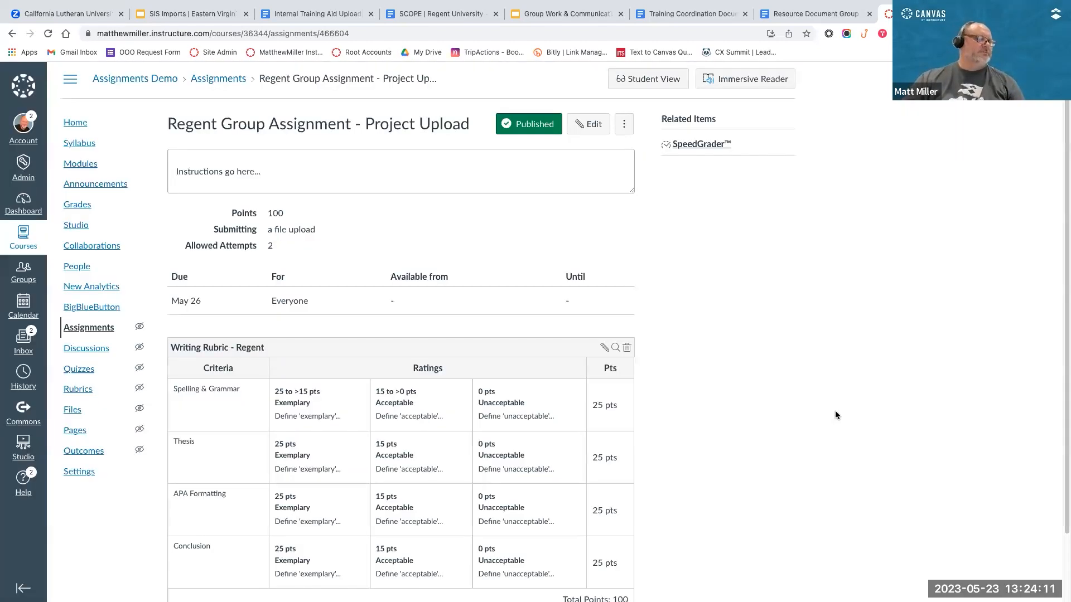
scroll(213, 316, "down", 3)
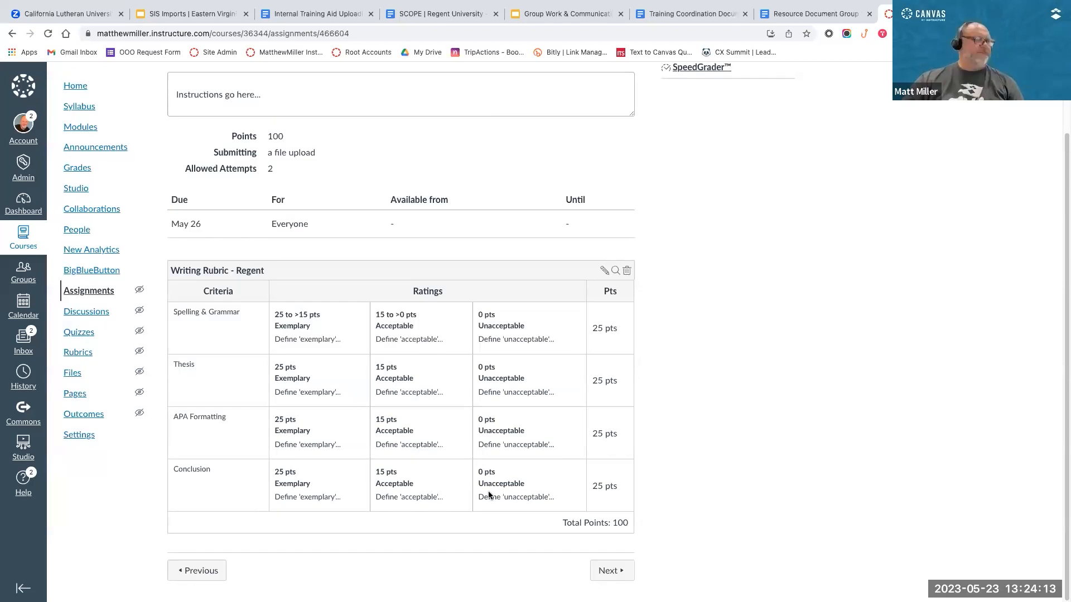
scroll(488, 492, "up", 3)
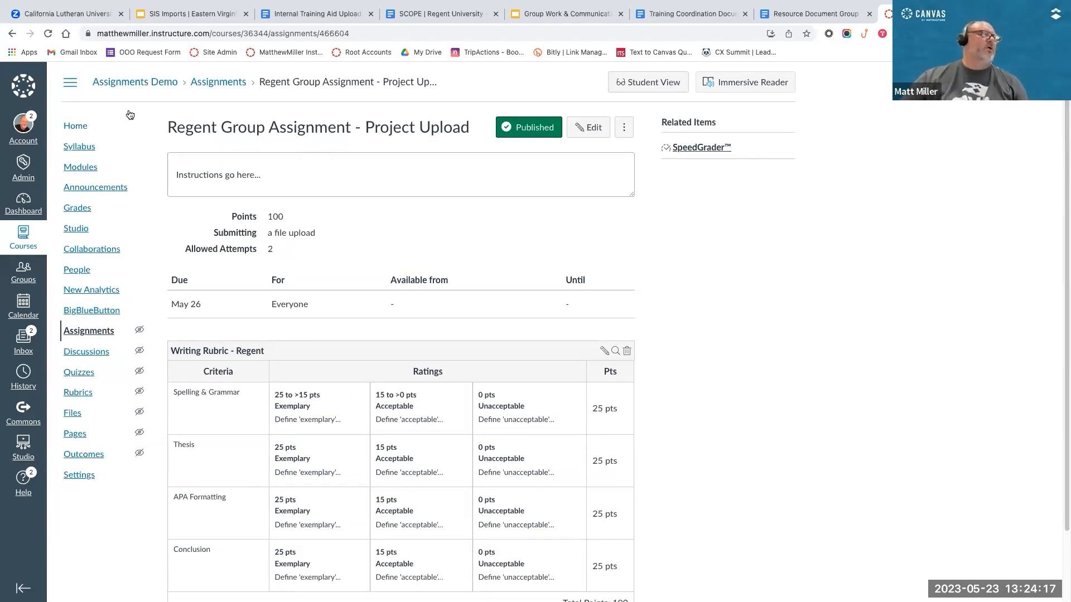
Step: Switch to the demo student's browser profile and go from the Group Project 1 area to the student's Dashboard
left_click(1007, 33)
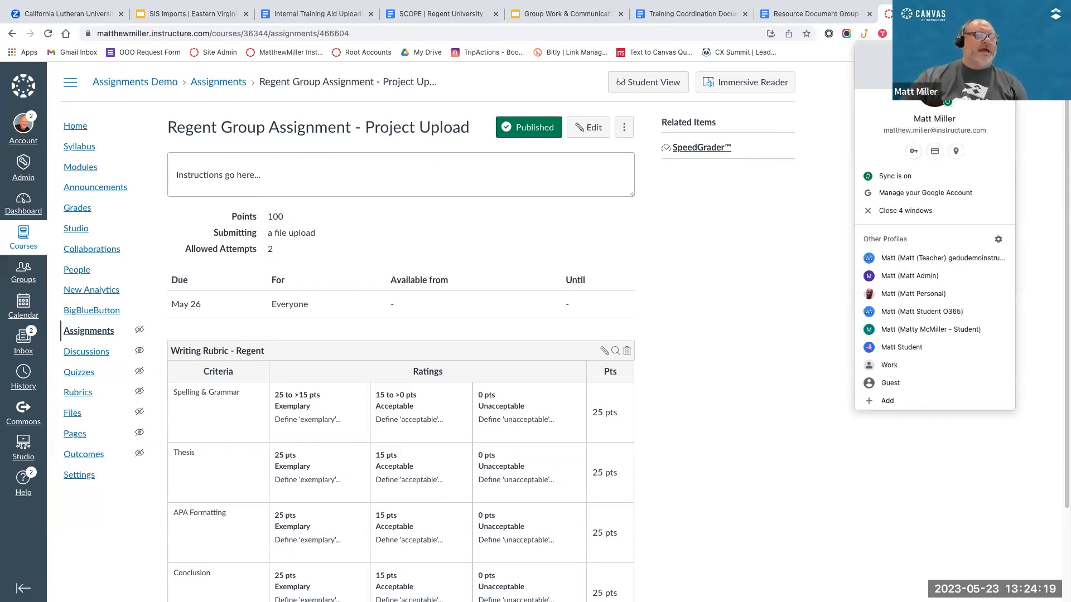
left_click(902, 329)
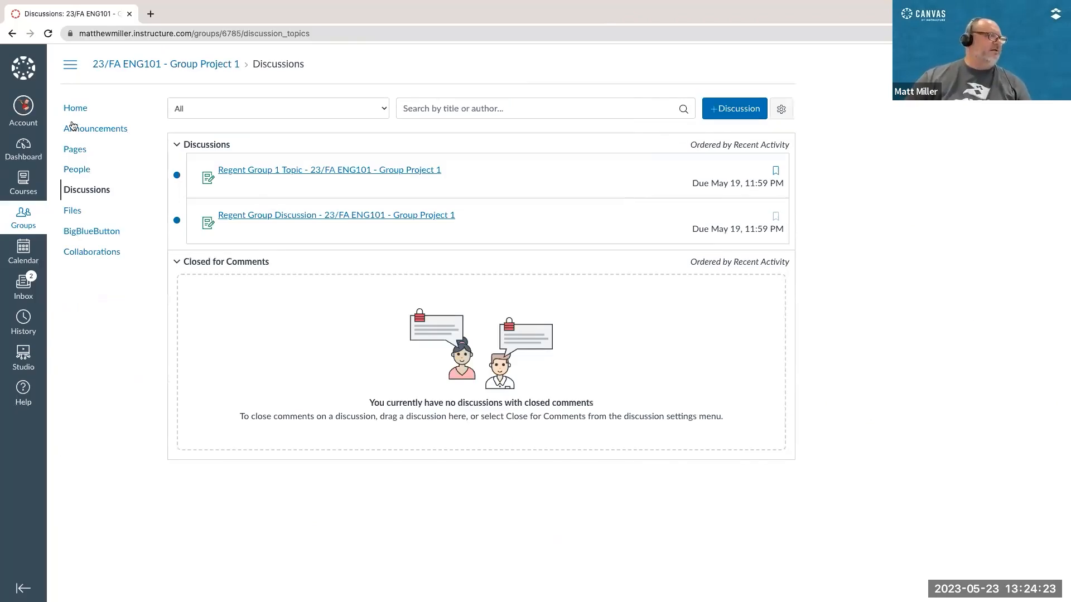
left_click(76, 109)
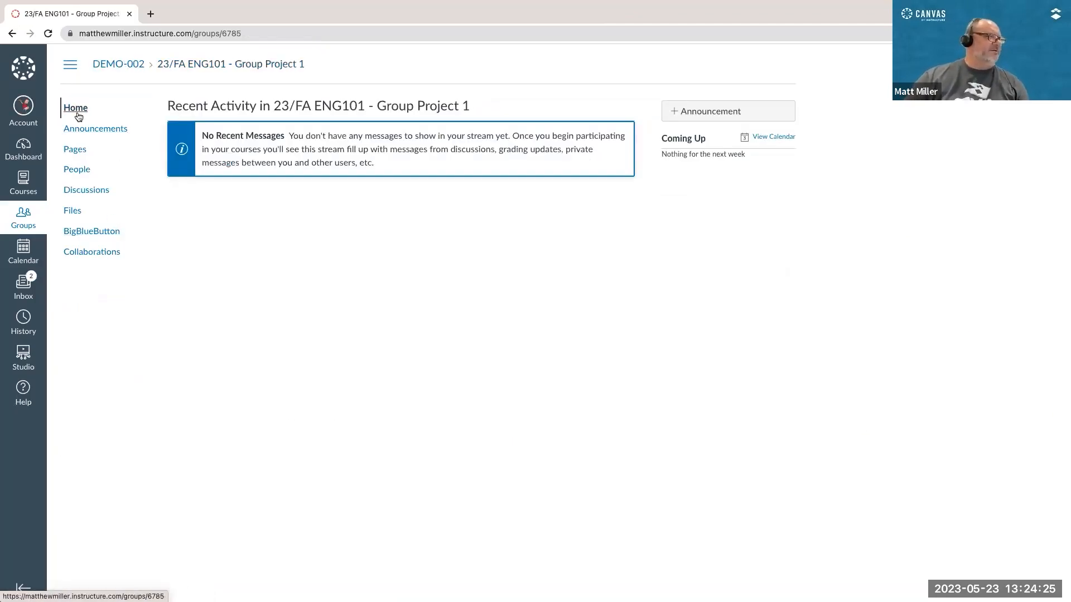
left_click(13, 146)
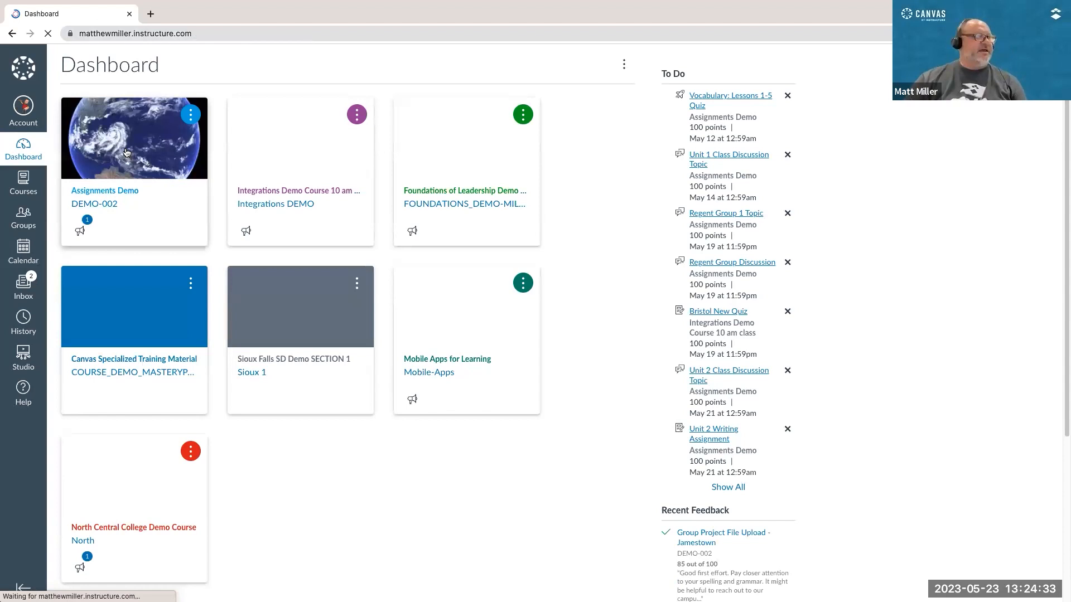
Step: Open Regent Group Assignment - Project Upload from the Assignments Demo course's Week One module as the student
left_click(109, 193)
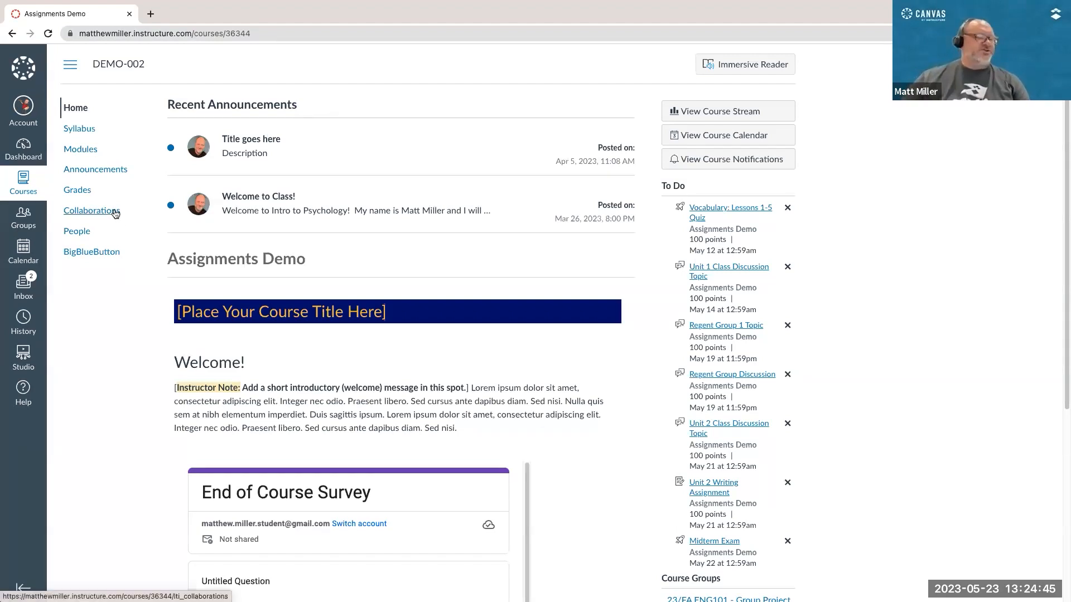
left_click(81, 150)
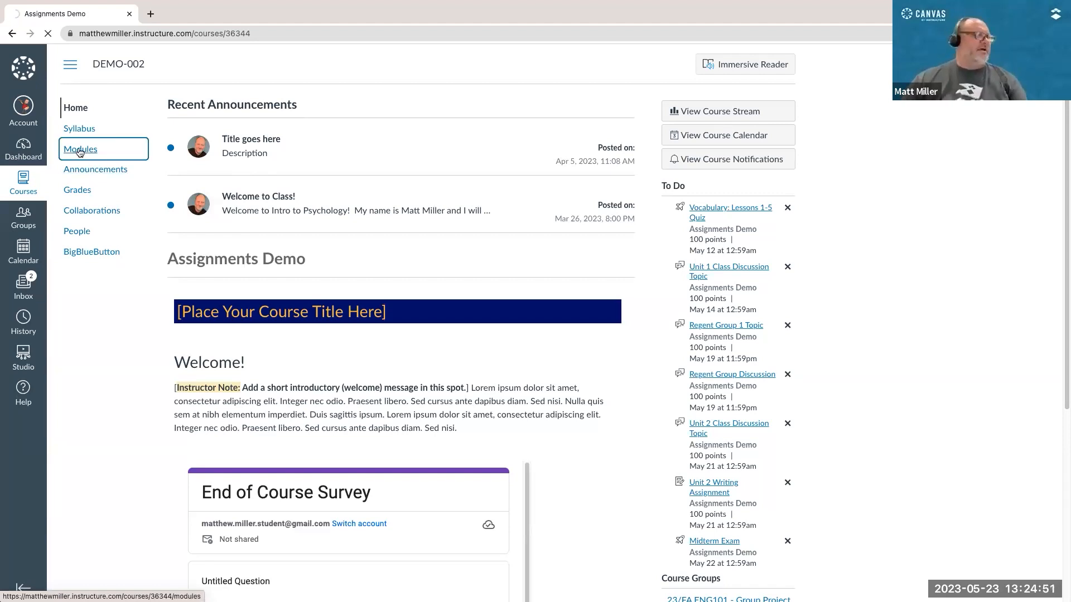
scroll(276, 267, "down", 1)
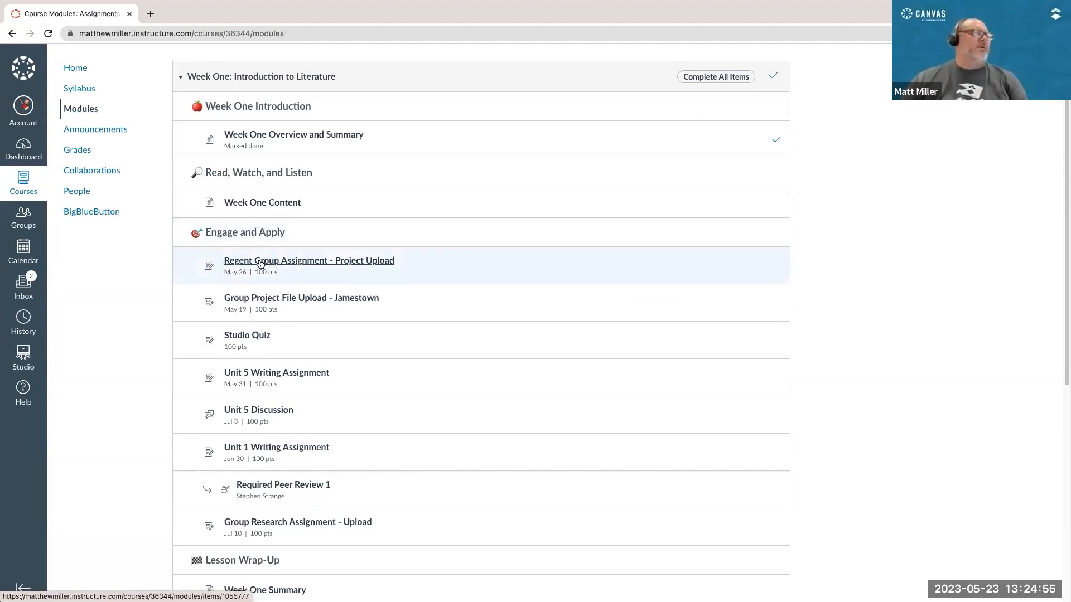
left_click(260, 262)
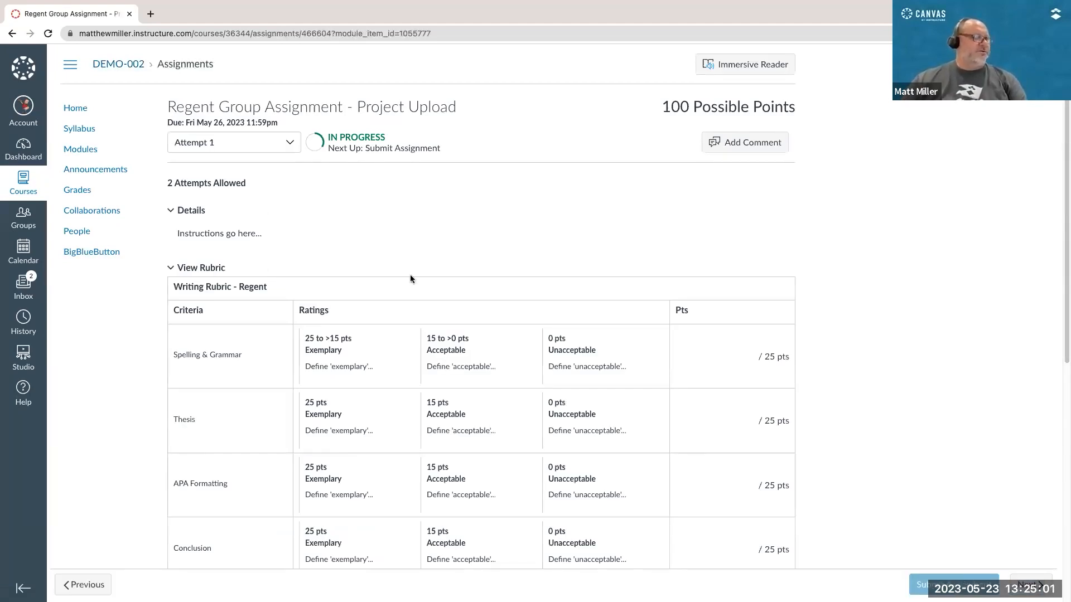
Step: Review the student assignment page's rubric and choose Google Apps as the submission type
scroll(411, 275, "down", 6)
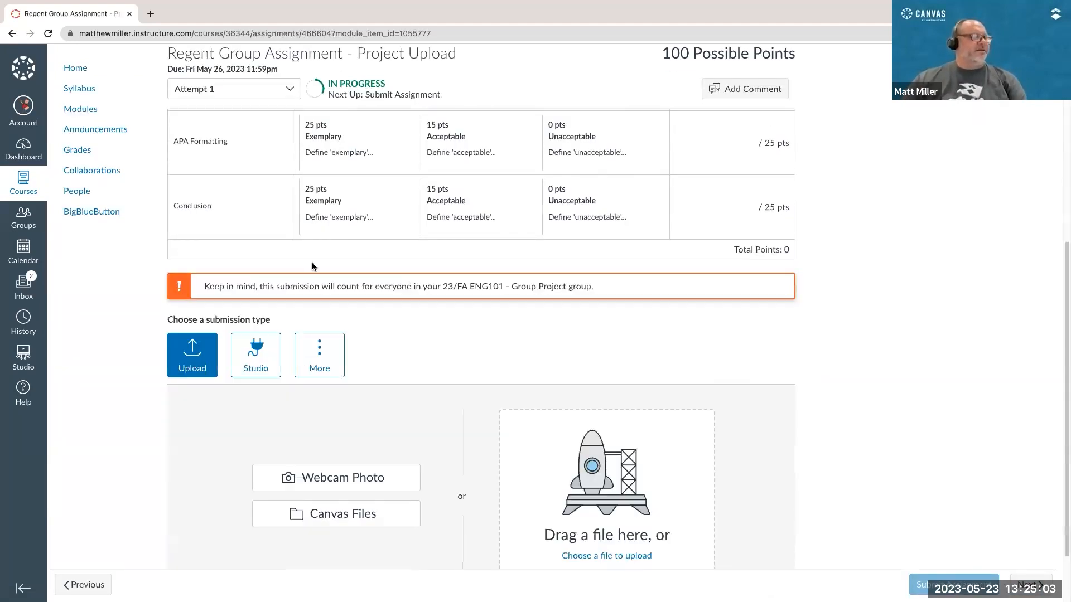
scroll(313, 267, "down", 1)
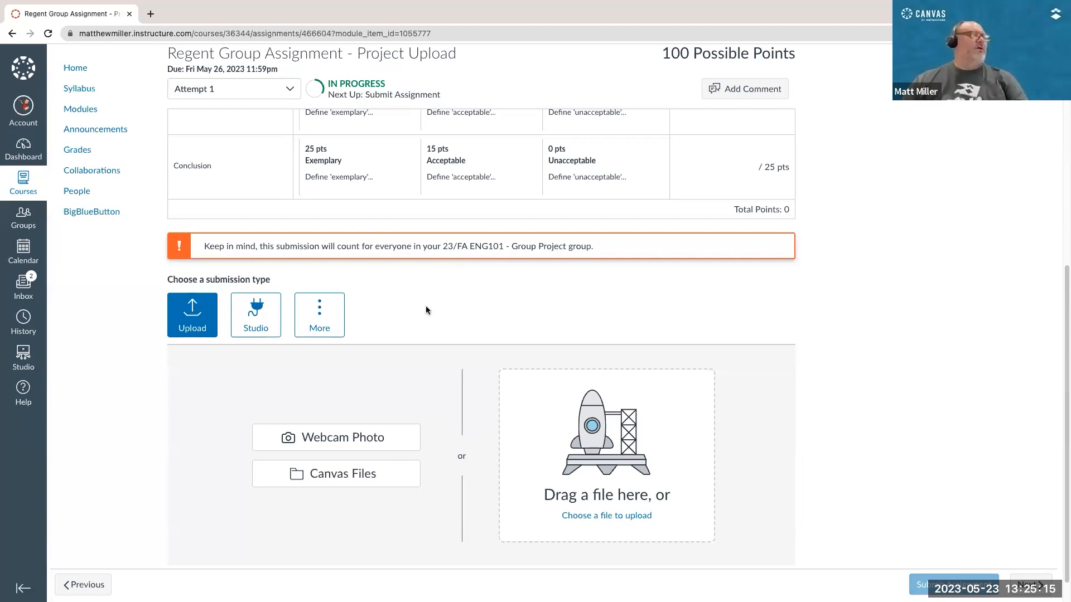
scroll(426, 305, "down", 1)
left_click(319, 283)
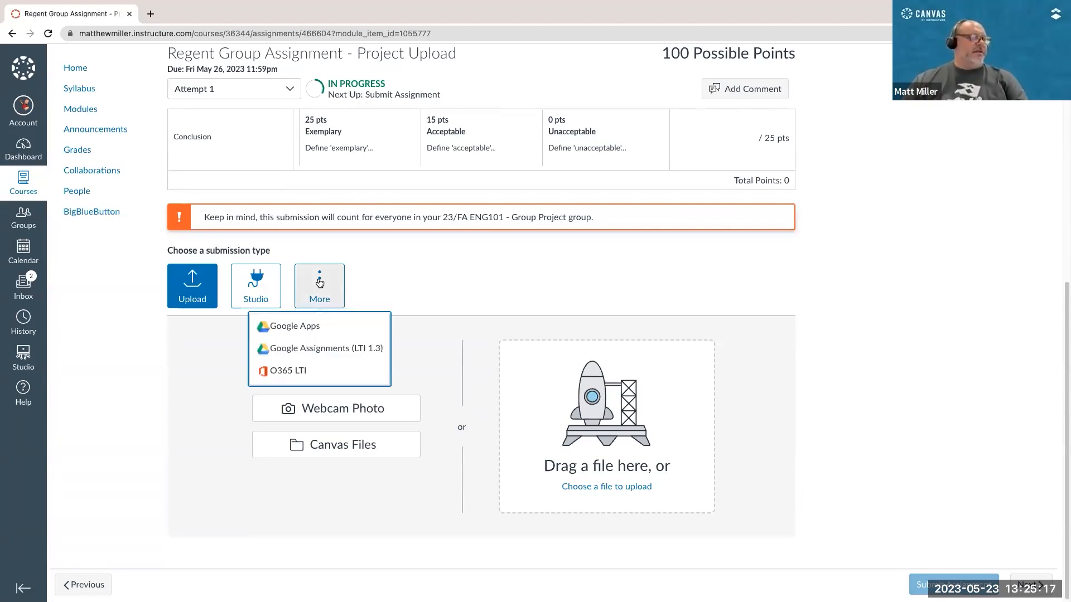
left_click(313, 326)
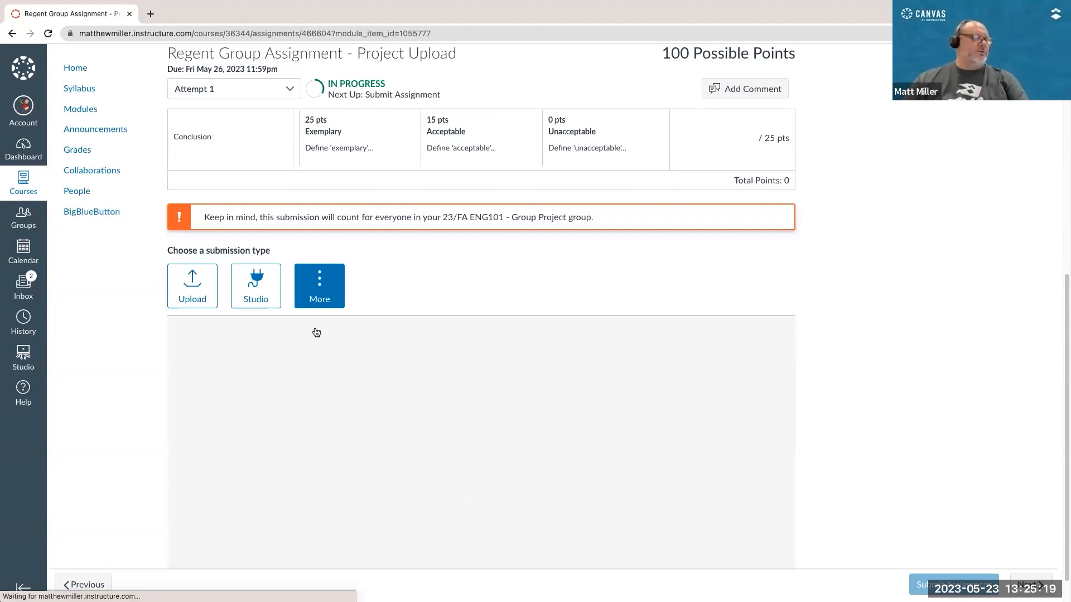
scroll(612, 374, "down", 1)
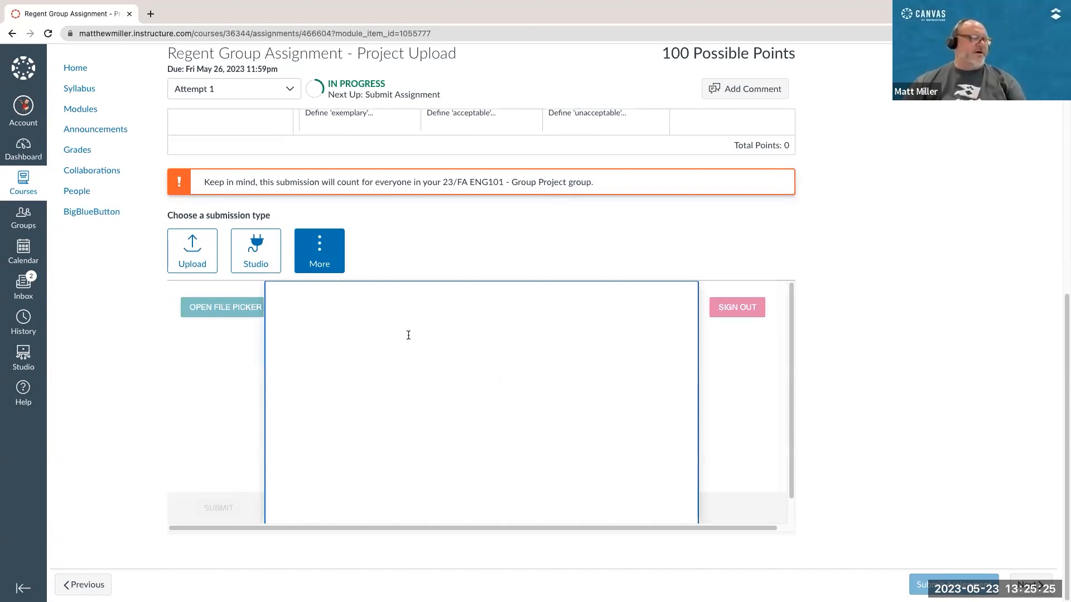
Step: Select ENG101 Group 1 Project Assignment from the Google files and submit it for the assignment
scroll(407, 335, "down", 2)
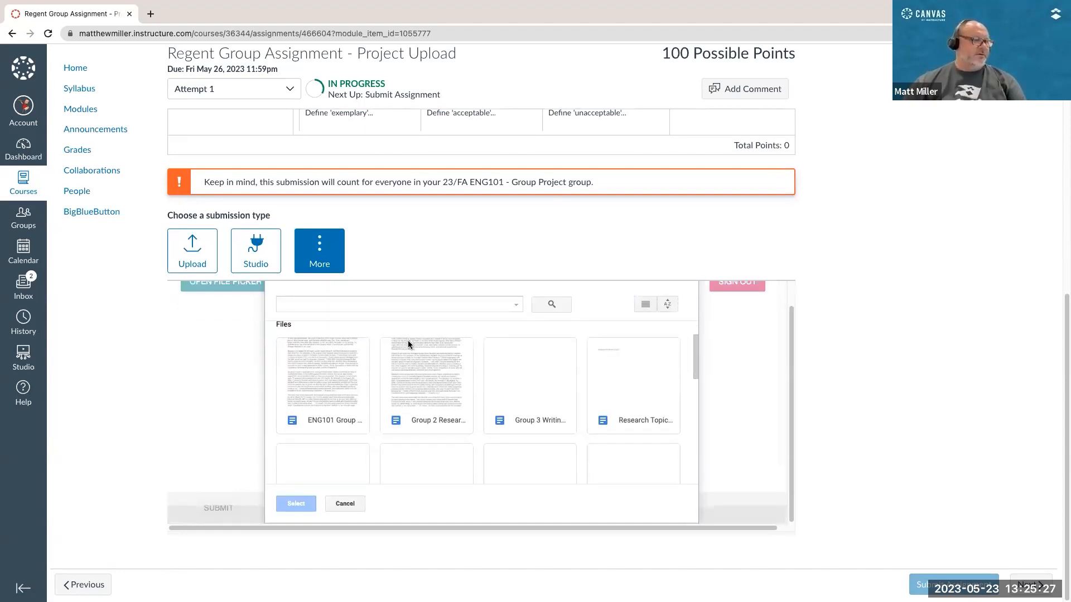
scroll(363, 343, "down", 1)
left_click(336, 339)
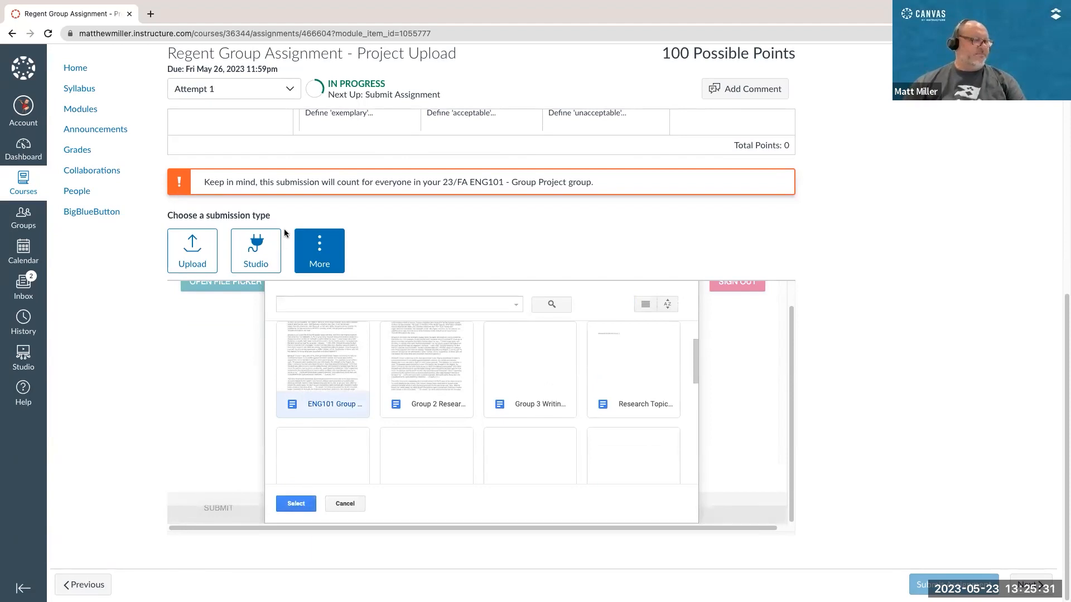
left_click(295, 504)
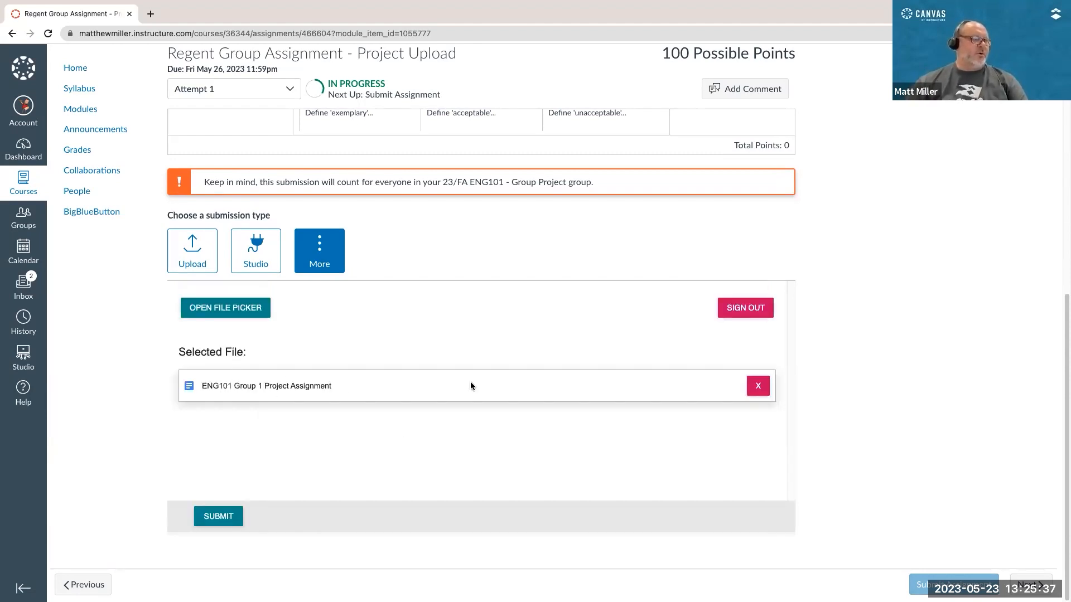
left_click(231, 517)
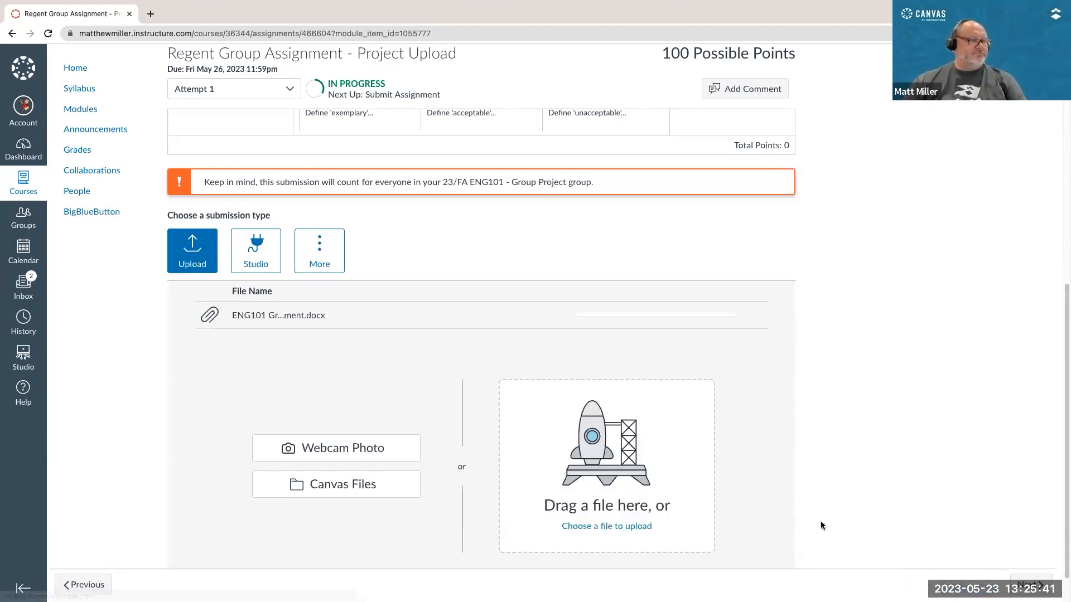
scroll(841, 504, "down", 1)
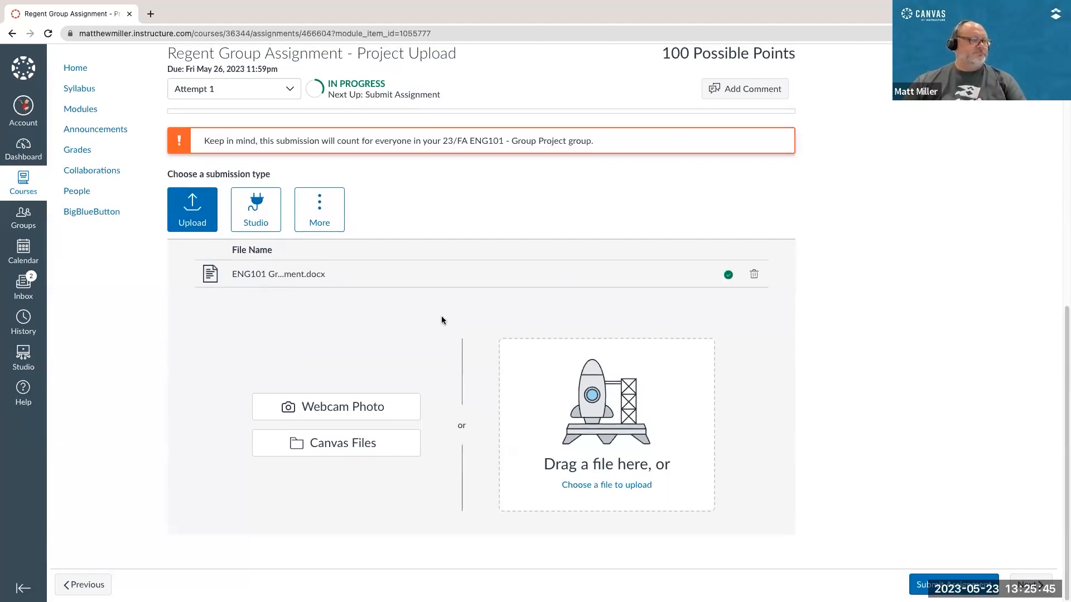
left_click(961, 579)
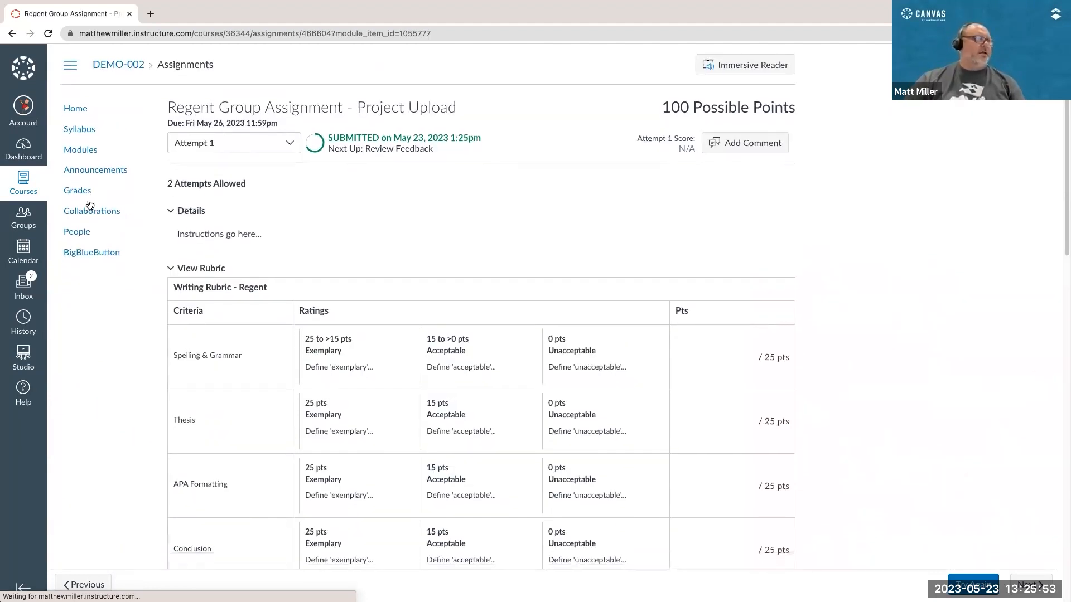
Step: Go from the course home page to the student's Grades page and switch back to the instructor's browser profile
left_click(76, 110)
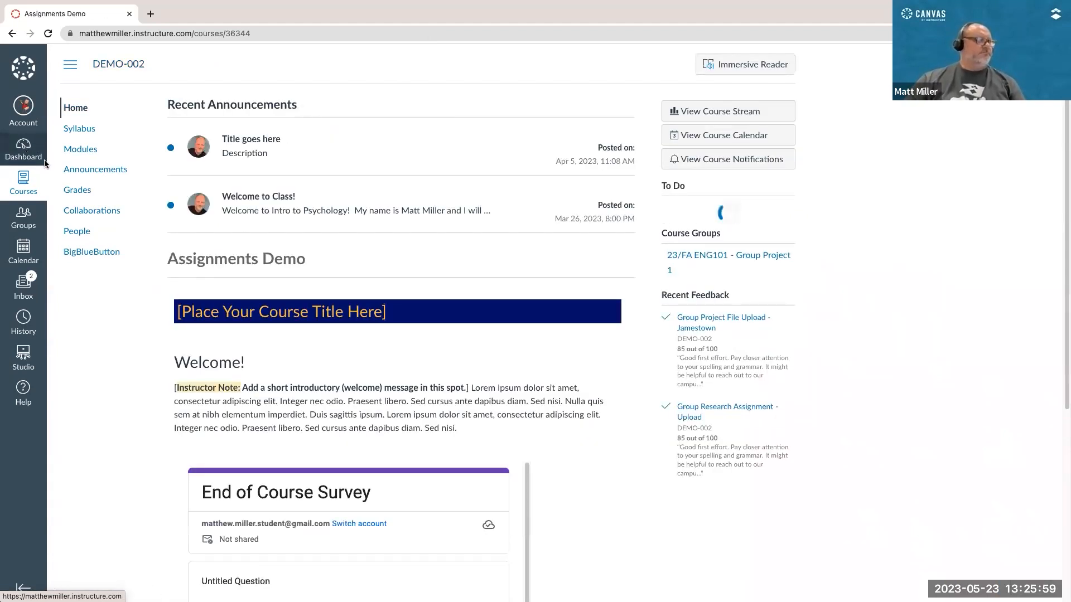
left_click(68, 190)
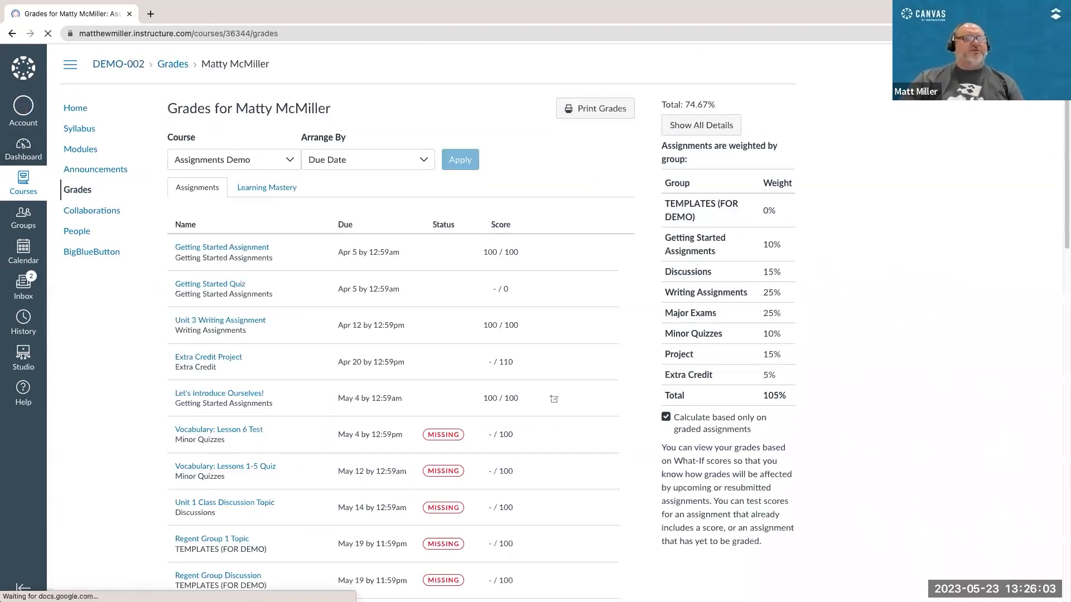
left_click(1006, 34)
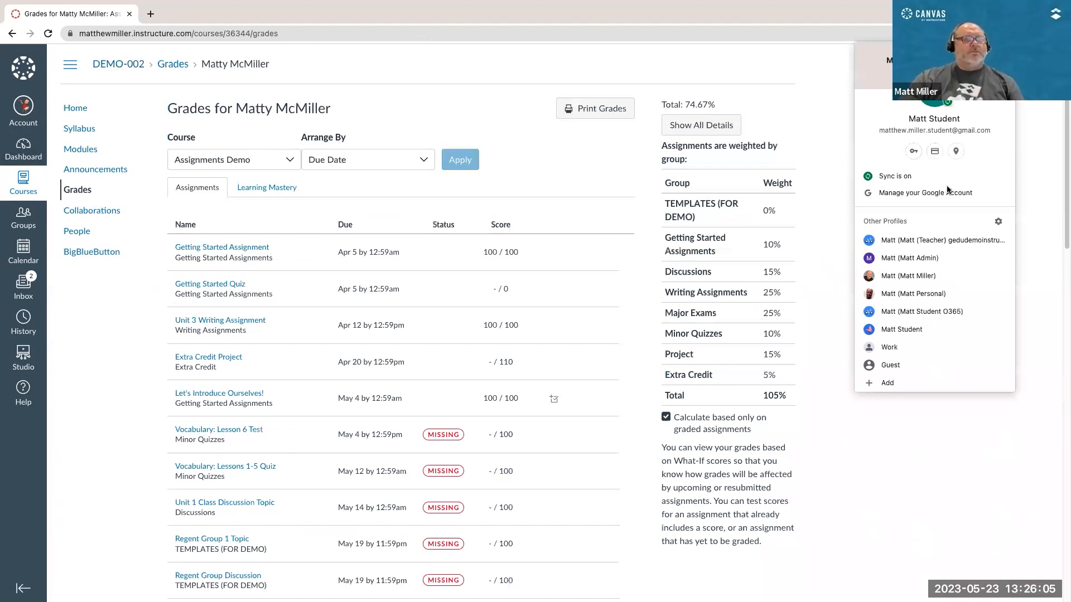
left_click(899, 275)
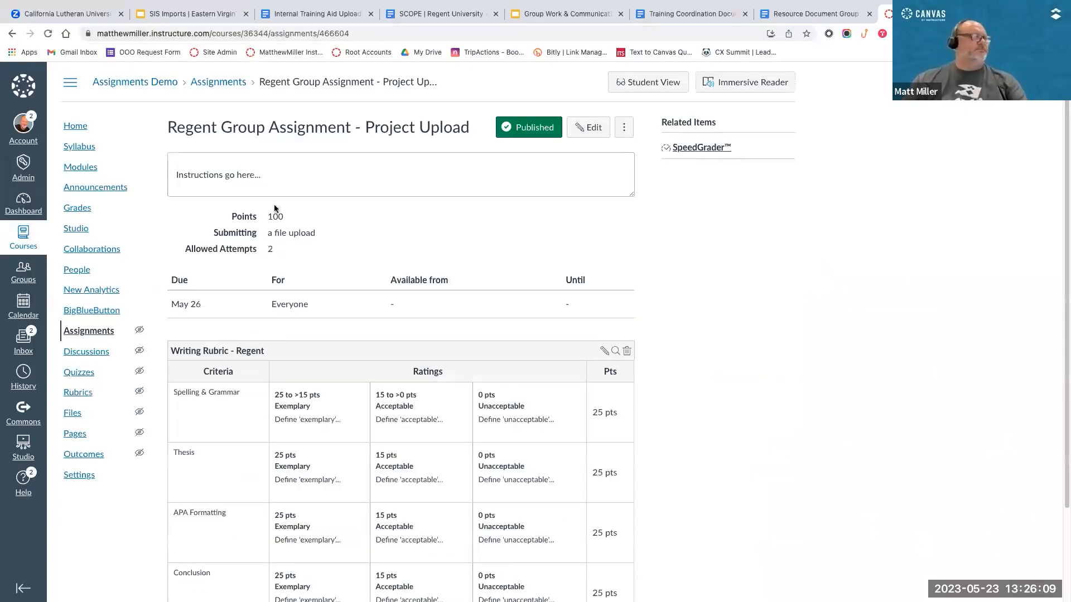
Step: Open the Assignments Demo gradebook and examine the group members' submissions in the Regent Group Assignment column
left_click(76, 209)
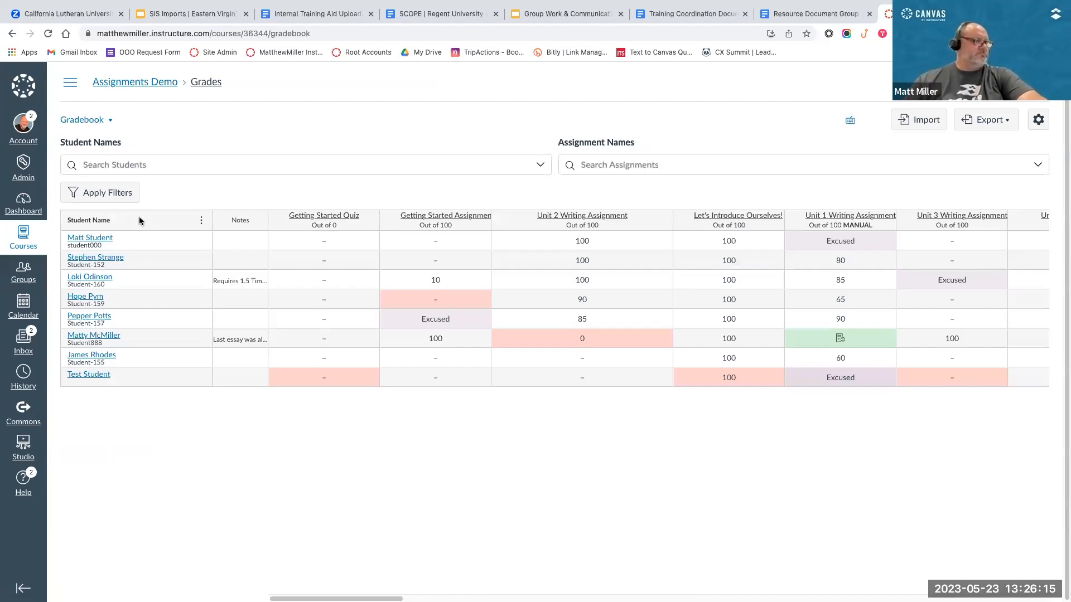
scroll(350, 281, "right", 15)
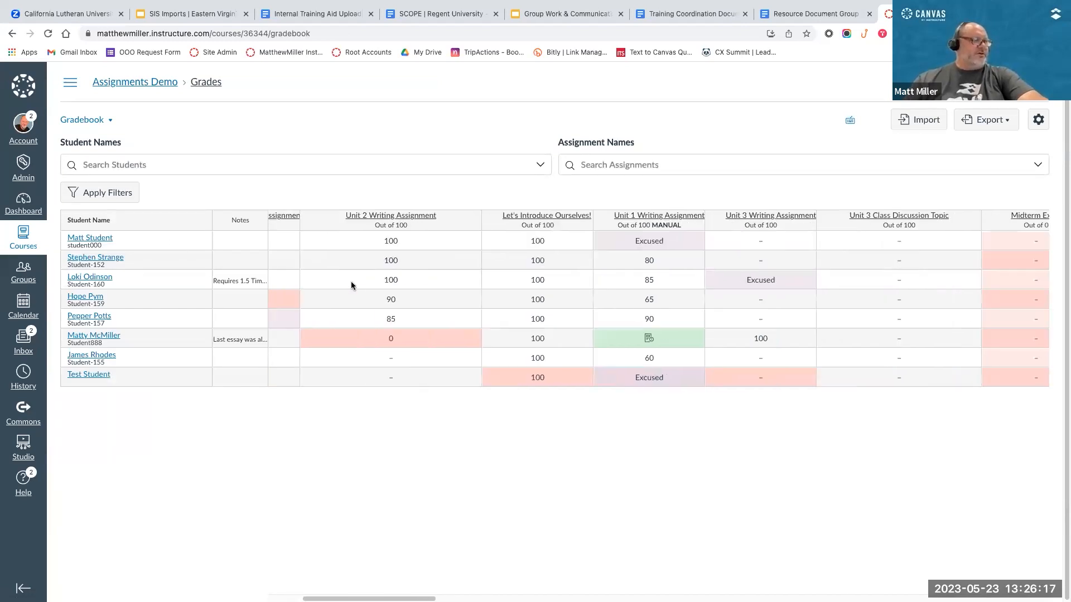
scroll(351, 284, "right", 15)
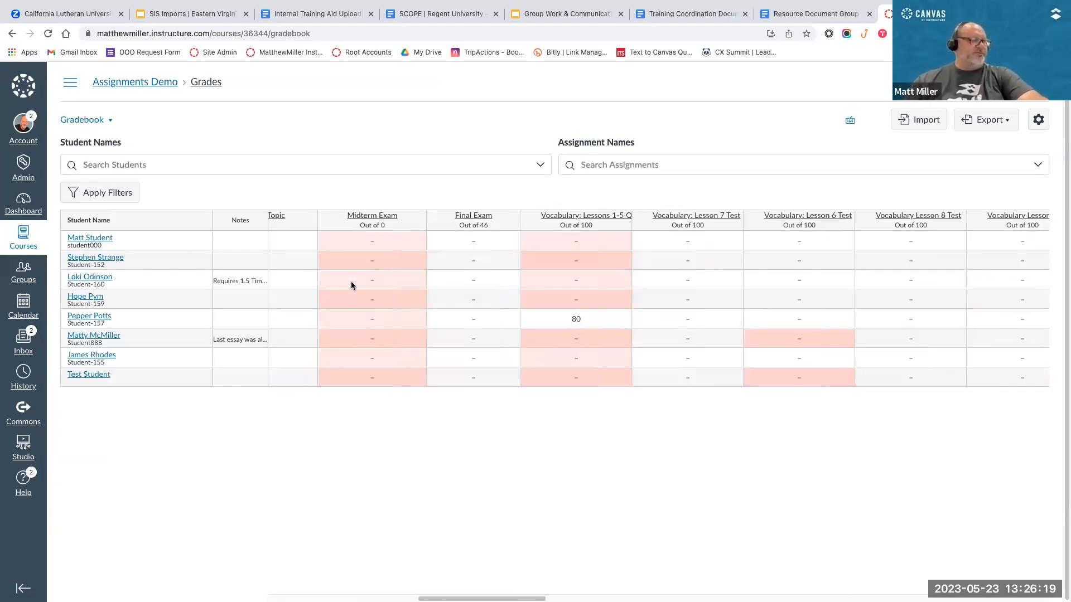
scroll(351, 284, "right", 15)
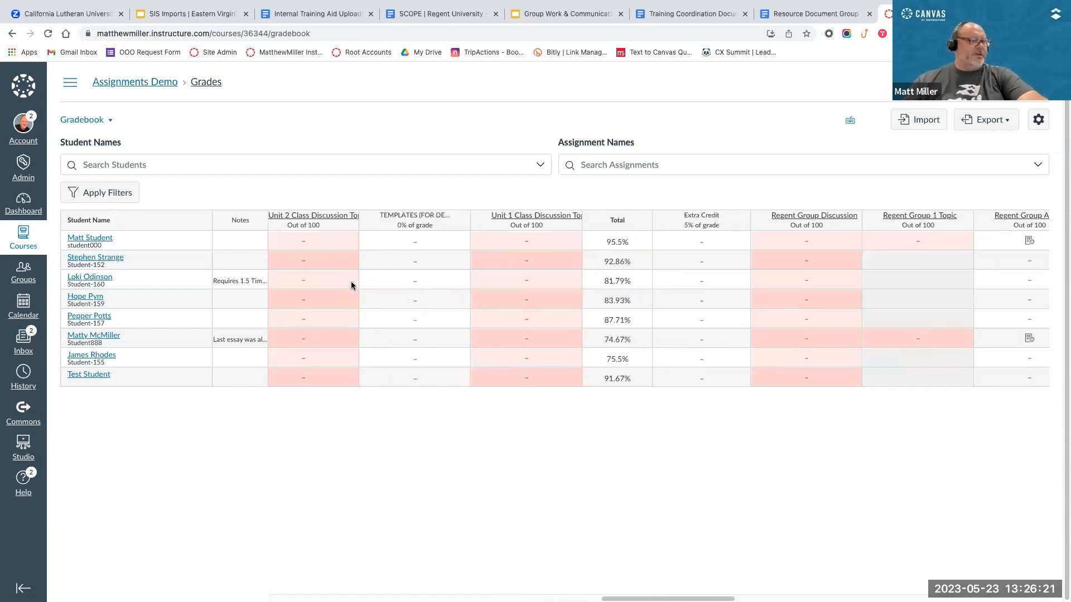
scroll(351, 284, "right", 8)
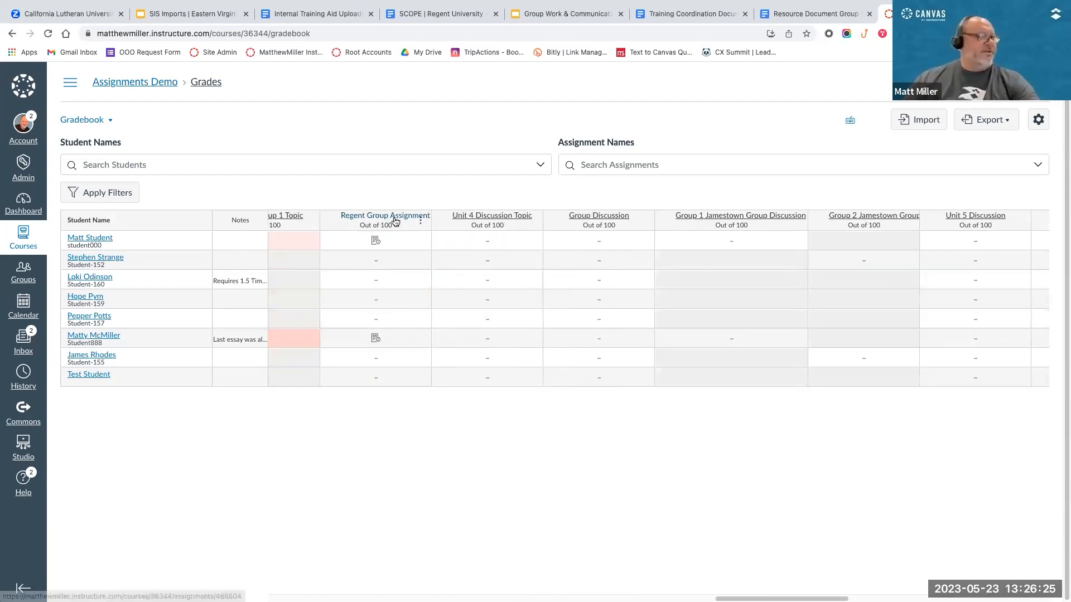
scroll(381, 222, "up", 5)
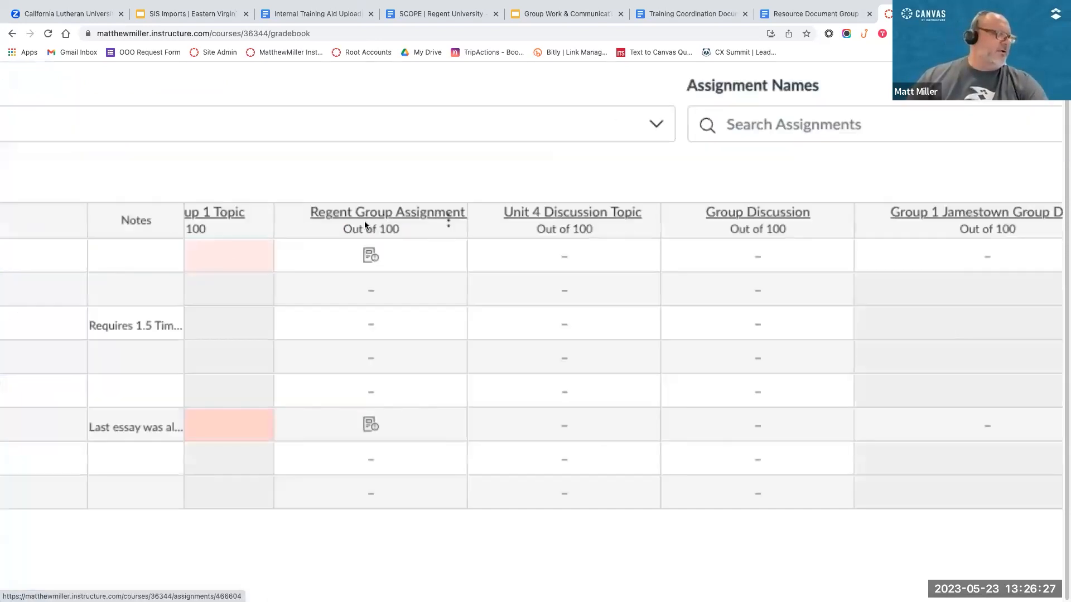
scroll(365, 225, "left", 2)
scroll(366, 226, "down", 5)
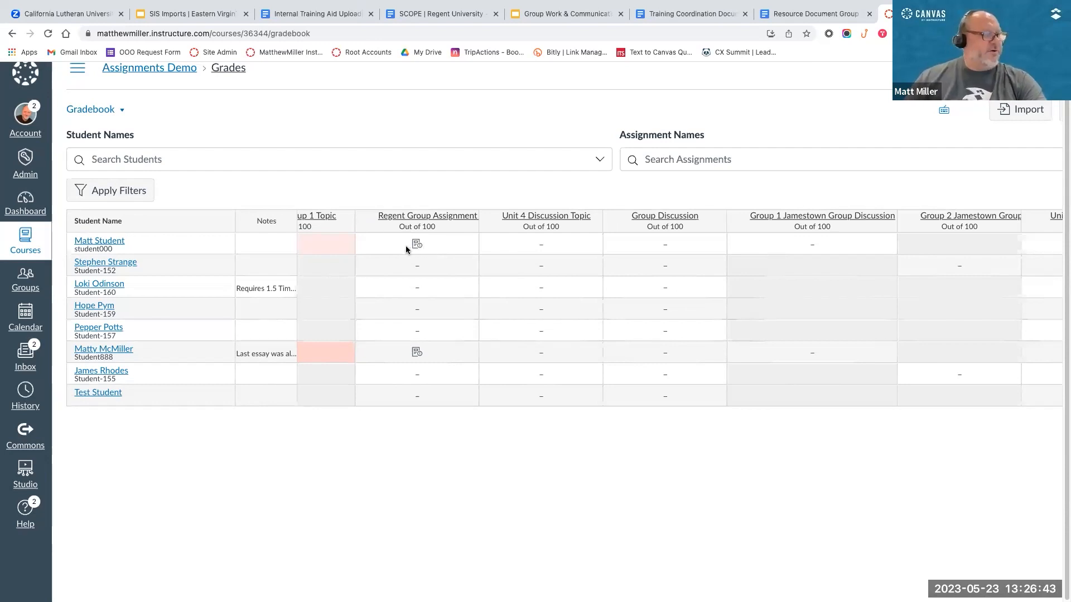
Step: Open the first listed student's Regent Group Assignment submission in SpeedGrader from the gradebook
left_click(462, 249)
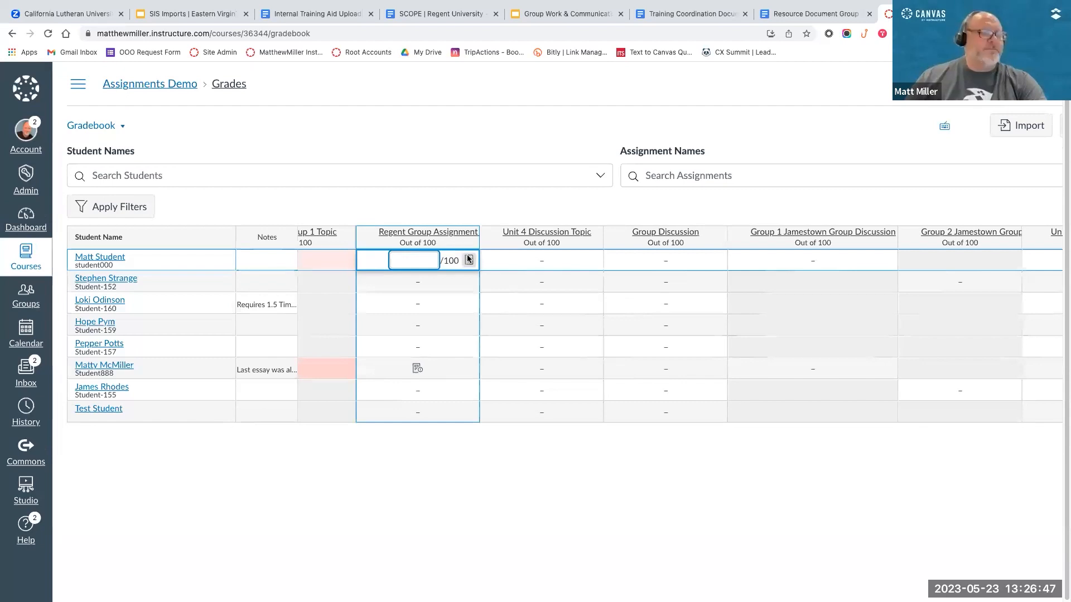
key("Tab")
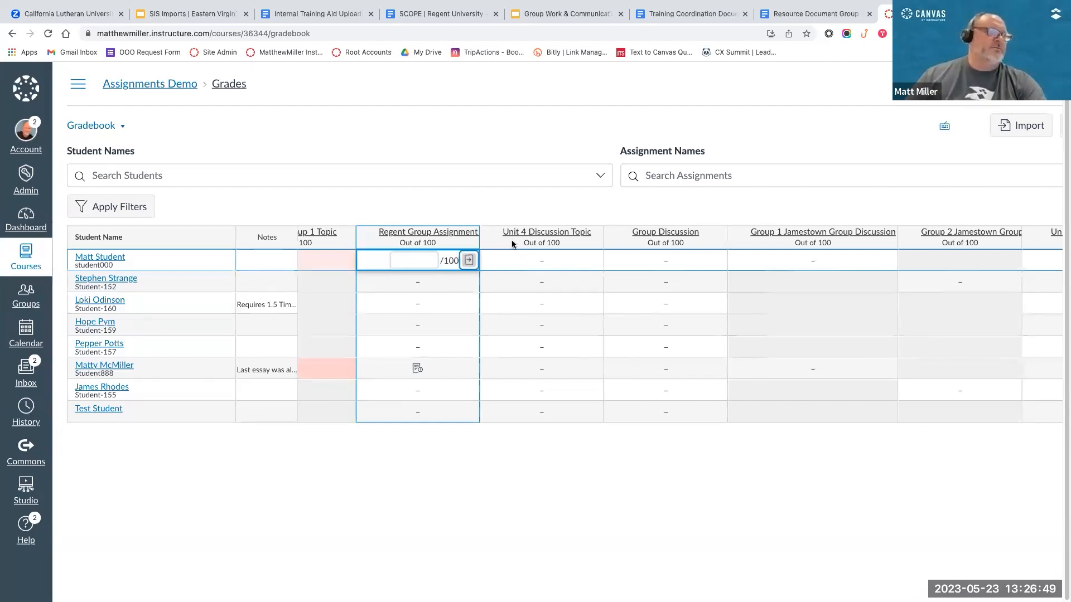
key("Return")
left_click(944, 204)
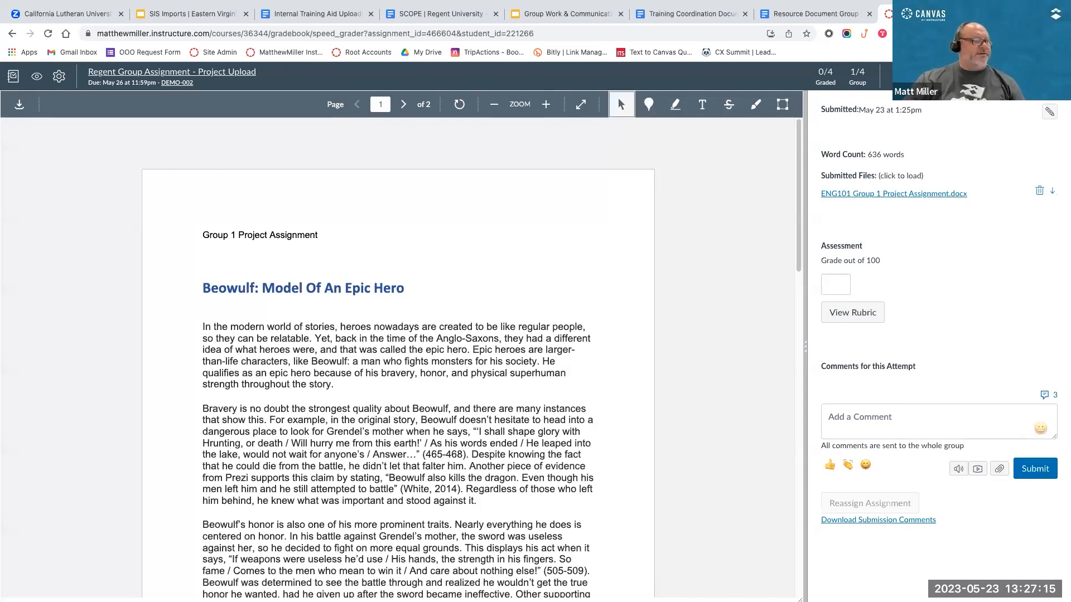
Step: Pin a red point annotation beside the Beowulf title and highlight the first paragraph's opening two sentences in pink, giving each the comment "Comment"
left_click(648, 105)
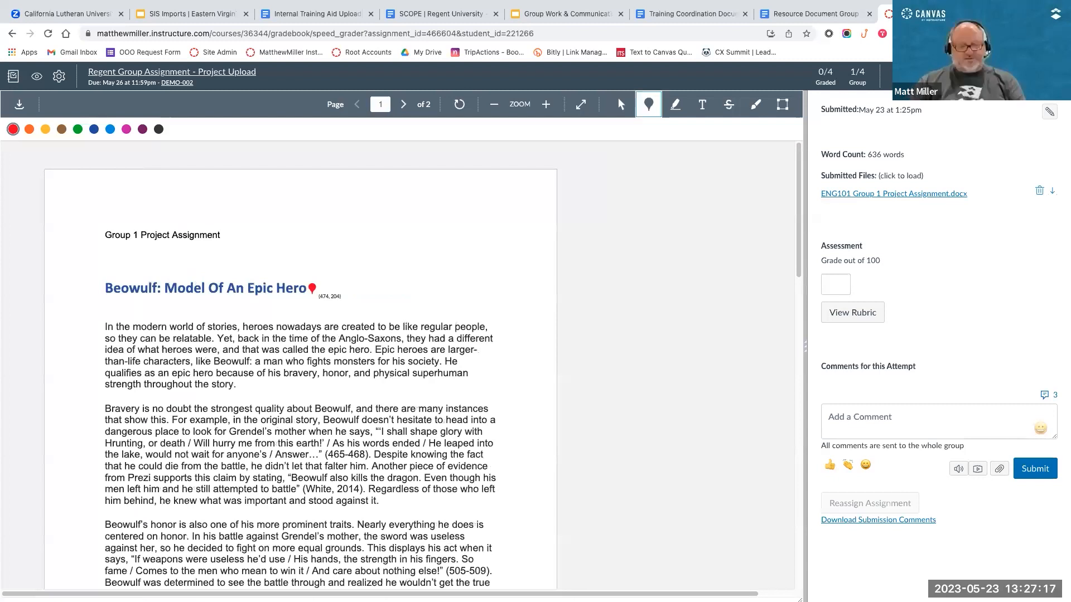
left_click(310, 277)
left_click(675, 105)
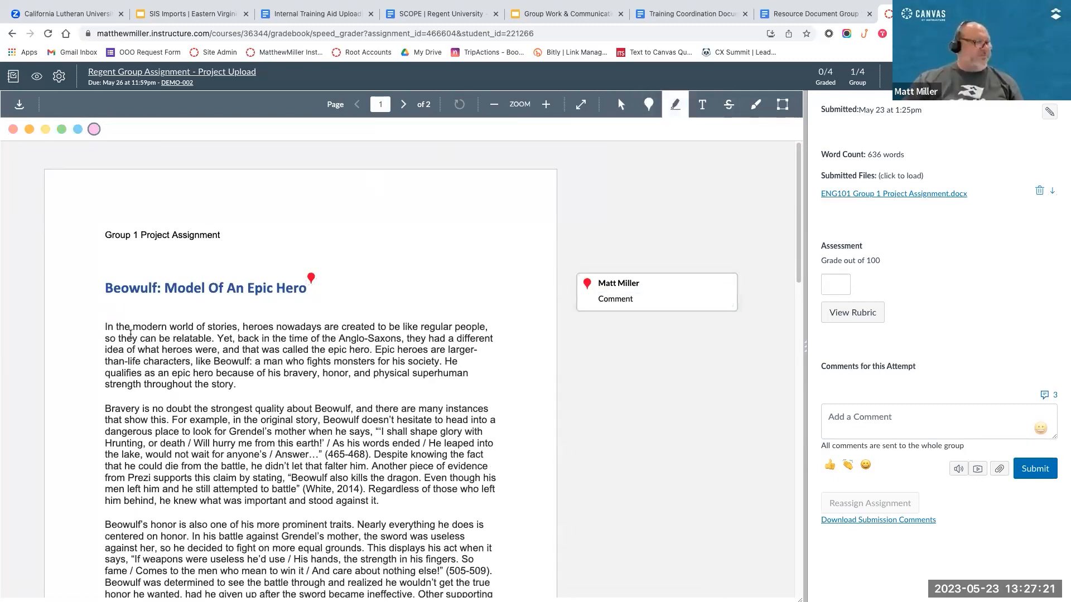
left_click_drag(104, 328, 373, 350)
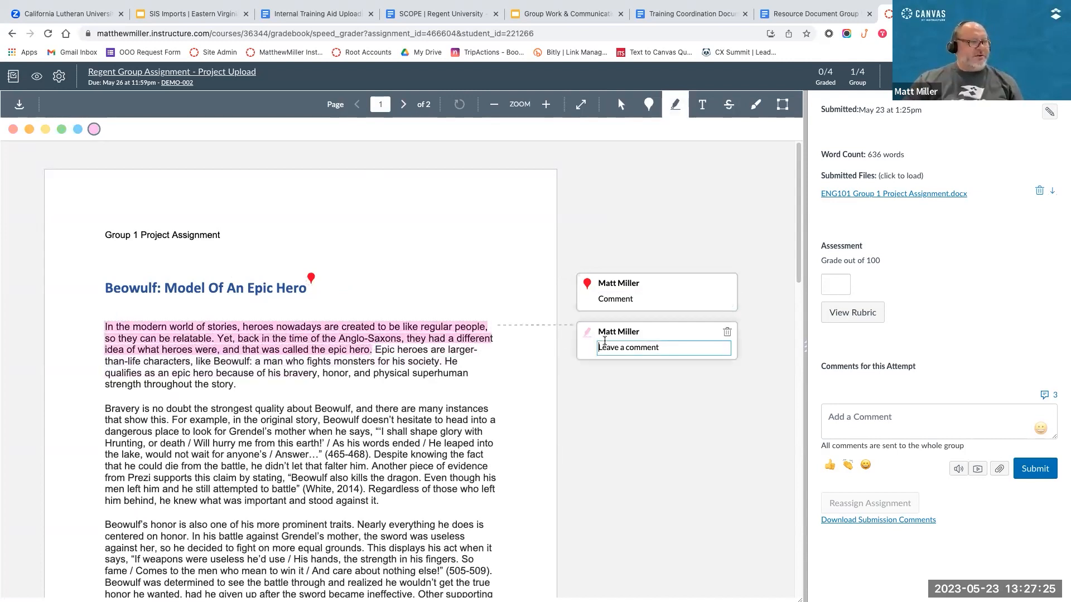
type("Comment")
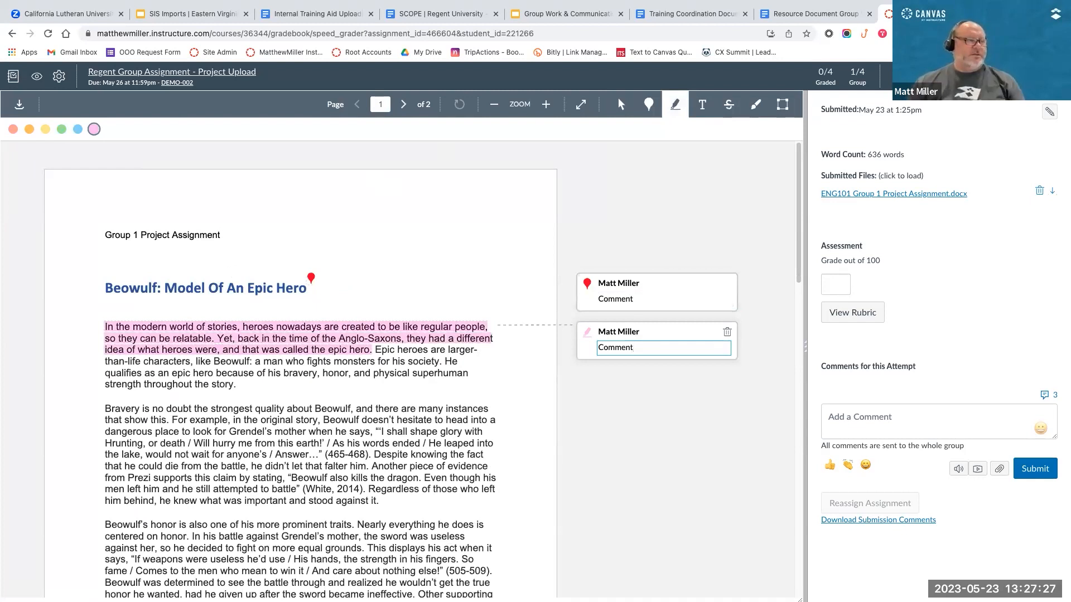
key("Return")
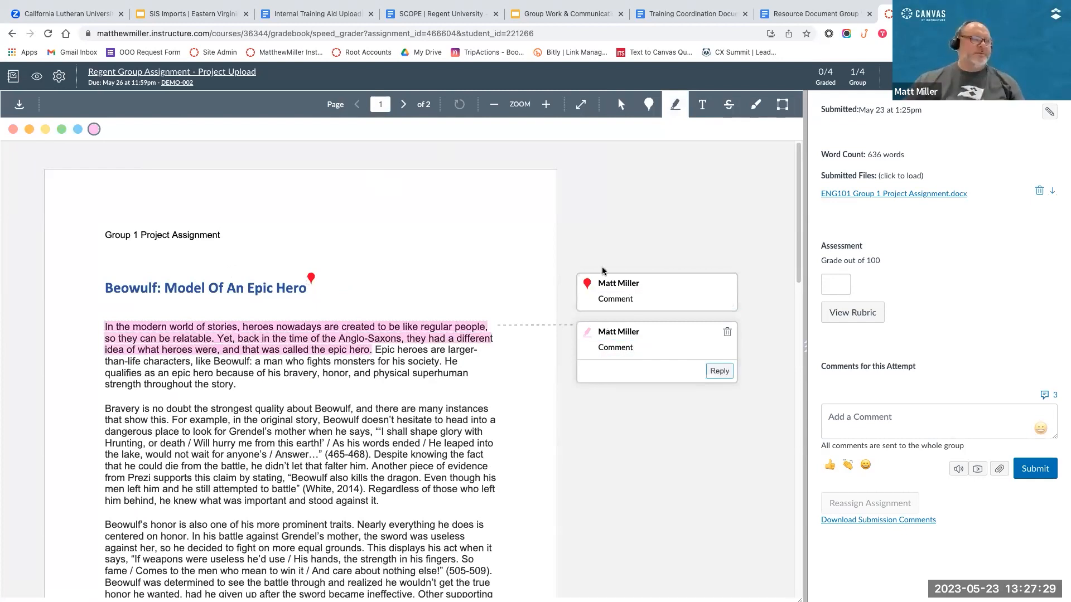
Step: Highlight the start of the second paragraph in pink and strike out "Hrunting, or death" through "As his" in red with the comment "Comment"
left_click_drag(105, 408, 277, 419)
left_click(729, 112)
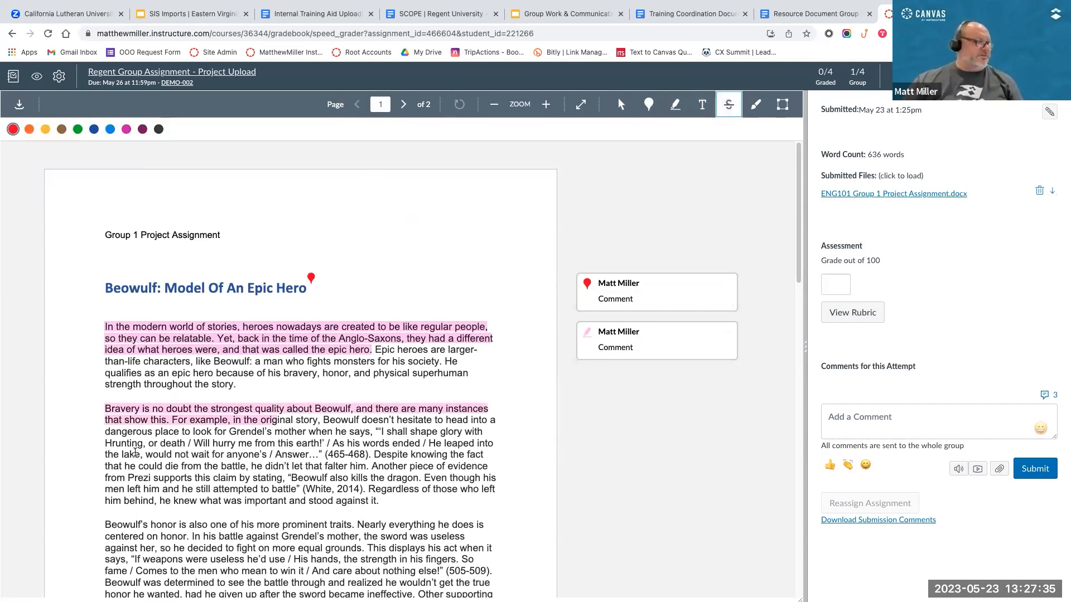
left_click_drag(111, 440, 363, 442)
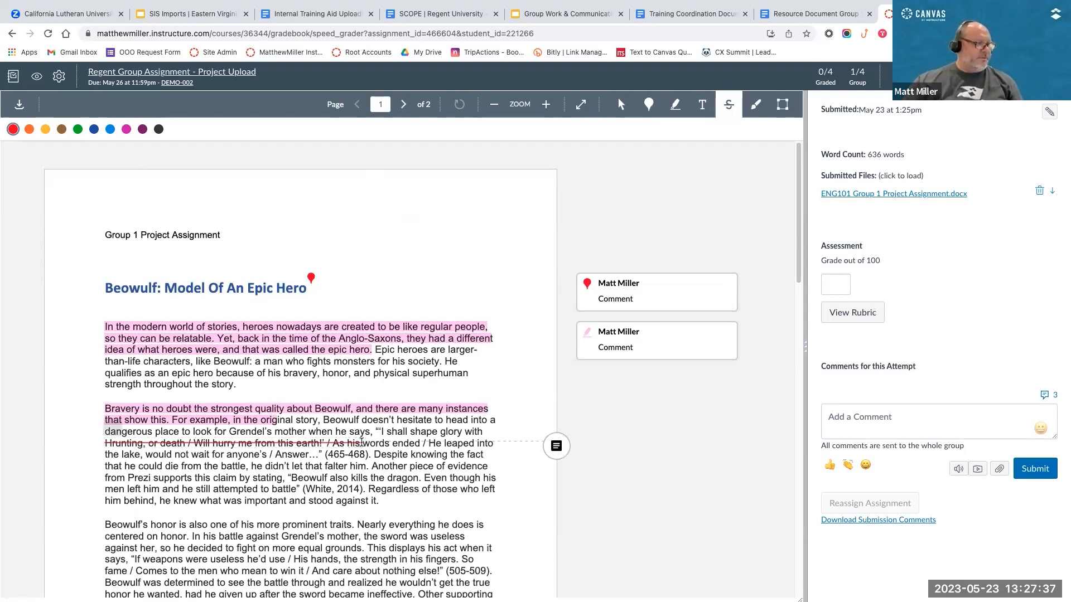
left_click(555, 446)
type("Comment")
key("Return")
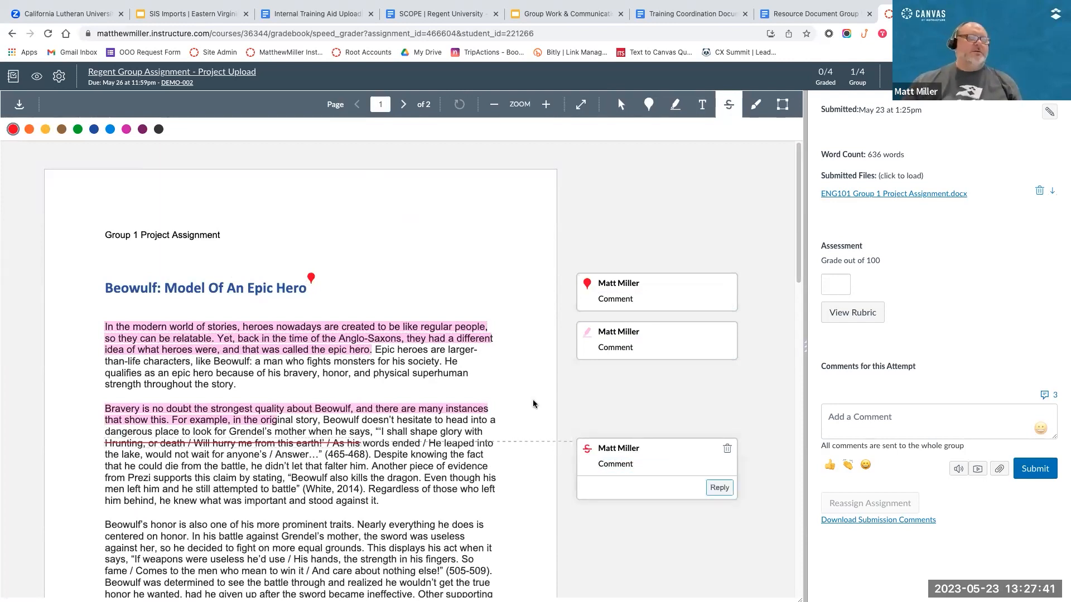
Step: Circle the Group 1 Project Assignment heading and part of the Beowulf title with a red freehand line and attach the comment "Comment"
left_click(755, 104)
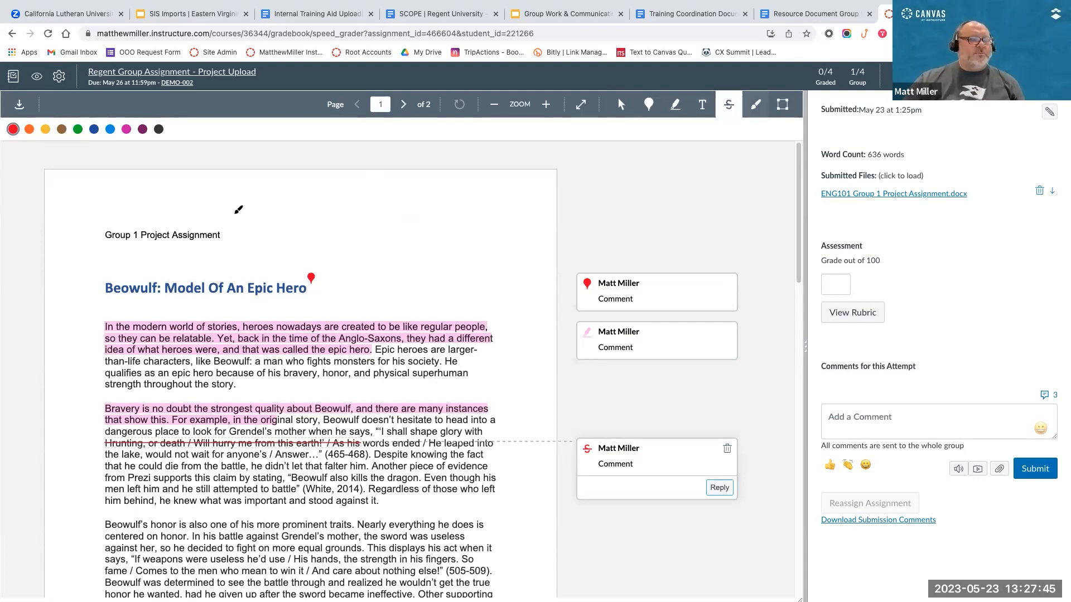
mouse_move(106, 218)
left_mouse_down()
mouse_move(185, 207)
mouse_move(49, 269)
mouse_move(94, 304)
mouse_move(215, 226)
left_mouse_up()
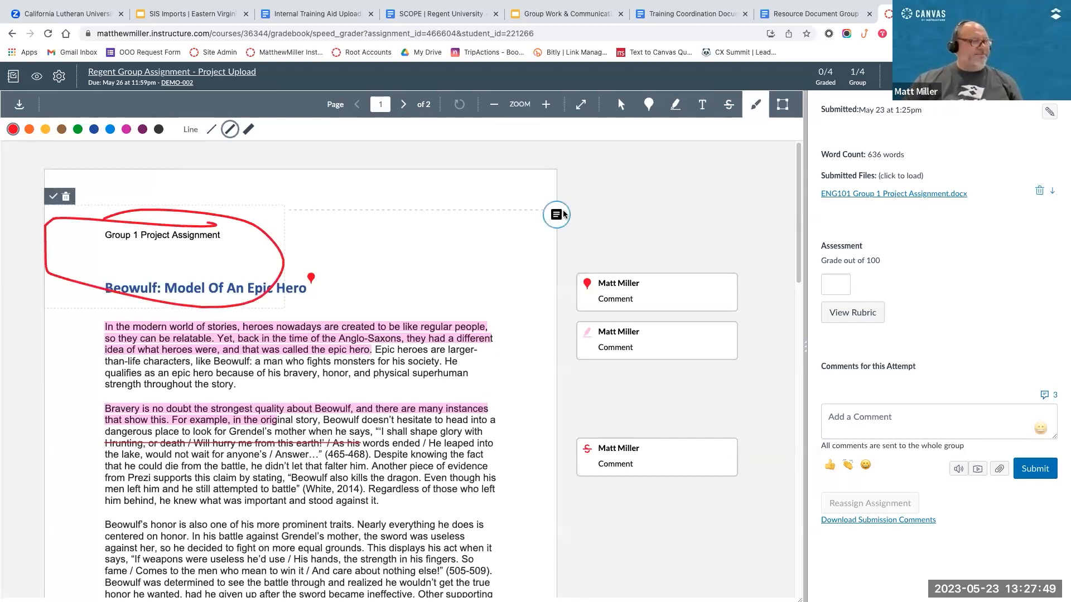
left_click(562, 214)
type("Comment")
key("Return")
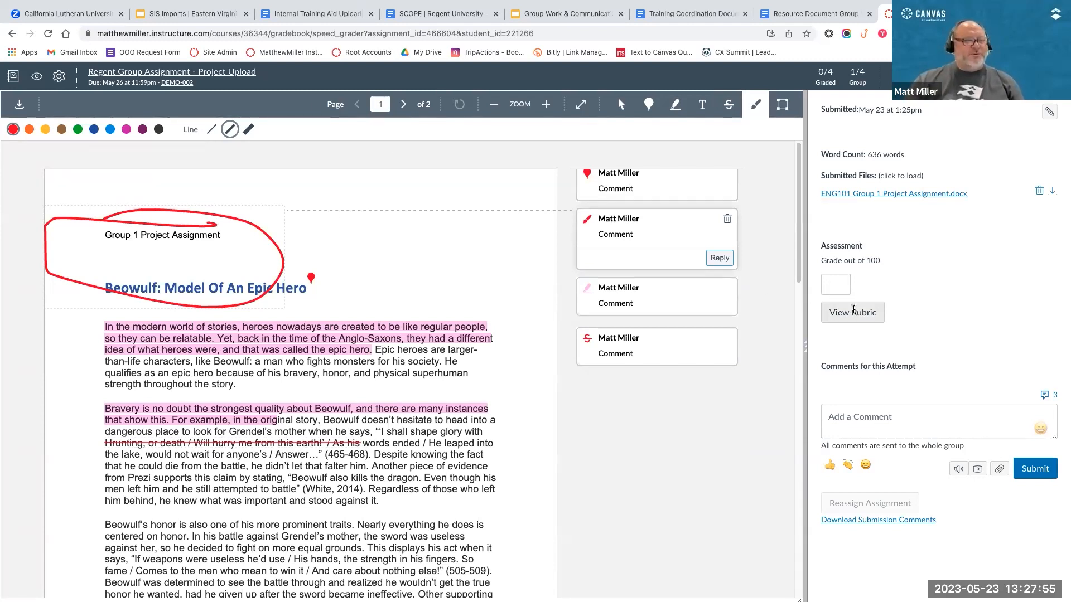
Step: Rate Spelling & Grammar and Conclusion as Exemplary and Thesis and APA Formatting as Acceptable in the Writing Rubric, and save the assessment
left_click(844, 314)
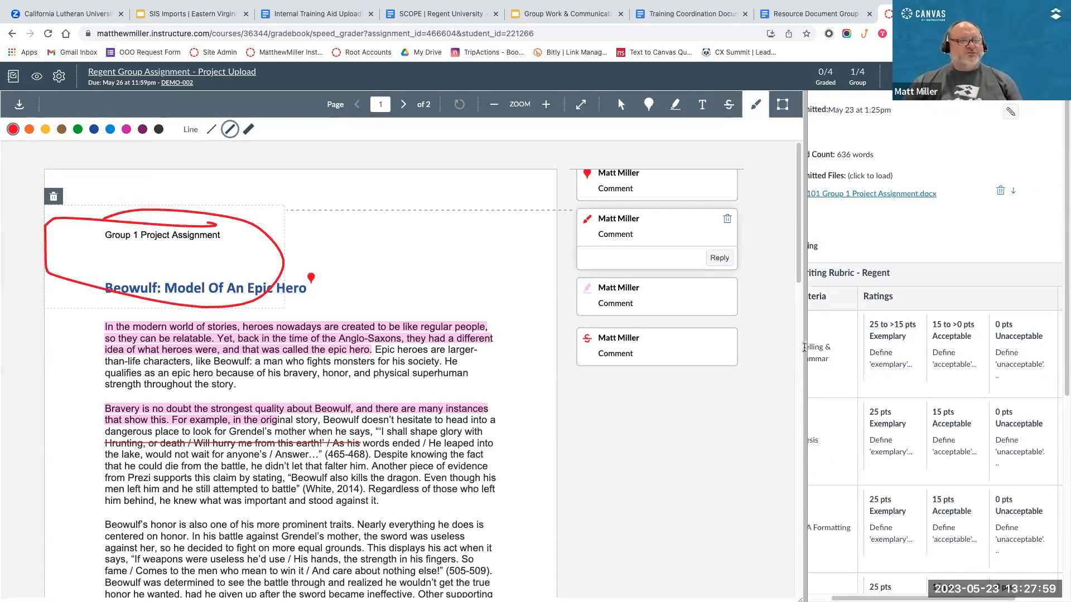
left_click_drag(806, 353, 642, 356)
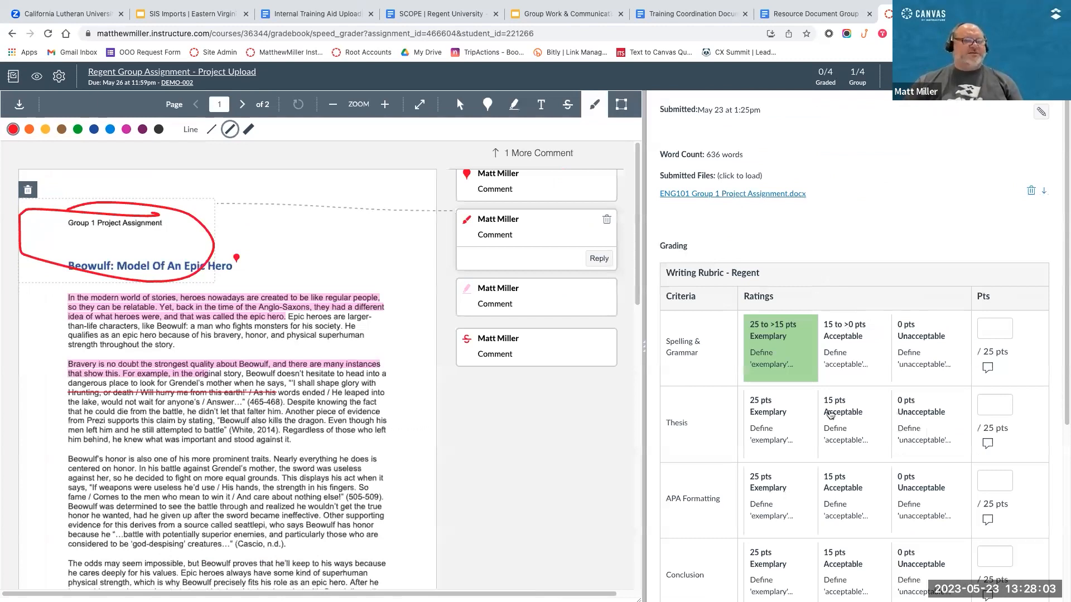
left_click(781, 354)
left_click(829, 415)
scroll(829, 415, "down", 2)
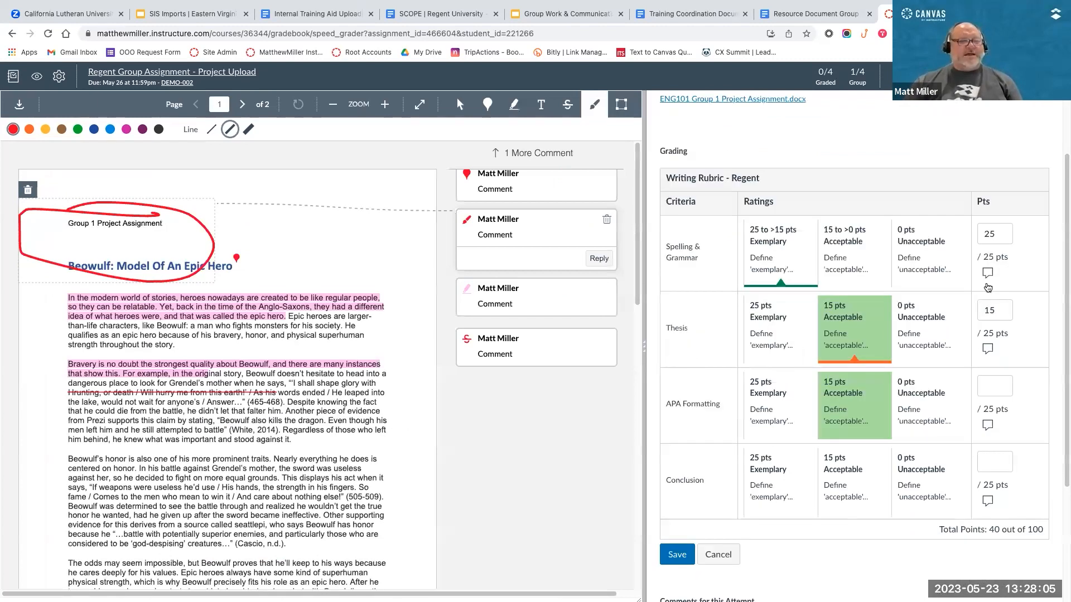
left_click(831, 412)
left_click(792, 479)
scroll(814, 415, "up", 2)
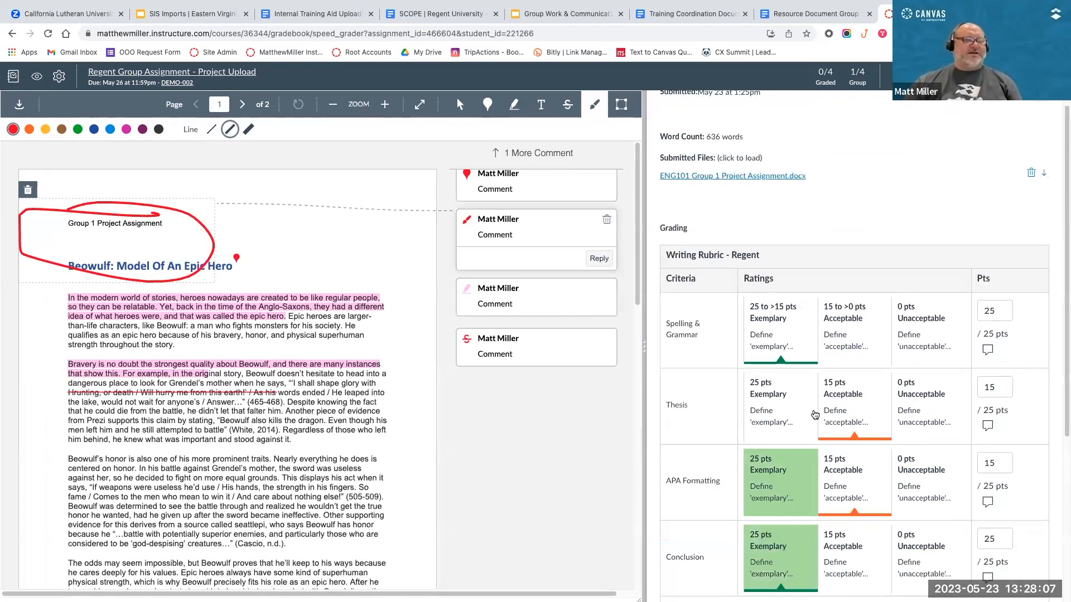
scroll(815, 415, "down", 5)
scroll(815, 414, "up", 5)
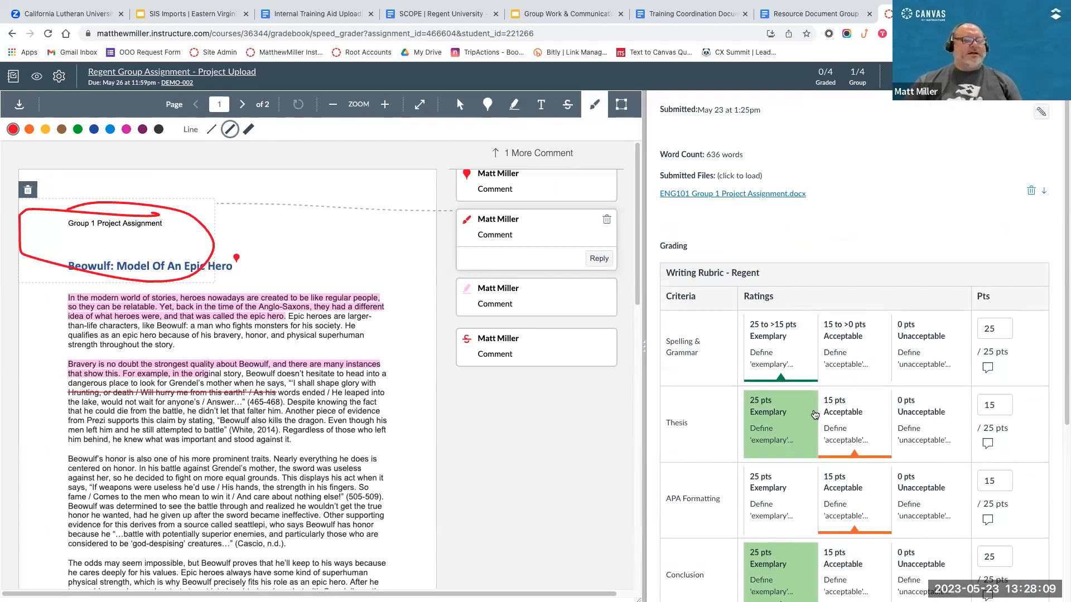
scroll(815, 414, "down", 3)
left_click(675, 493)
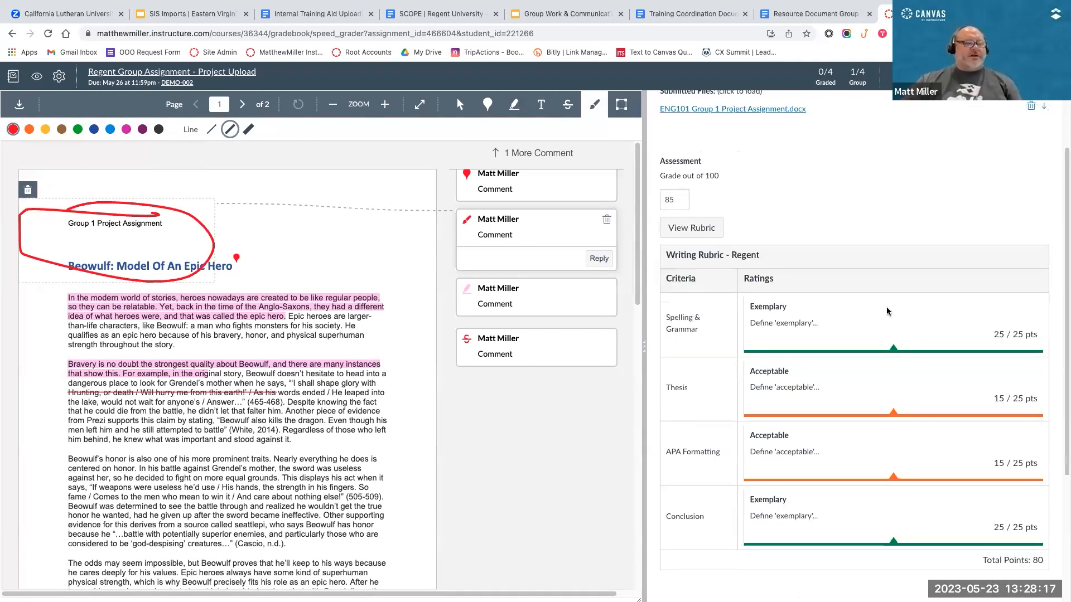
Step: Insert the "Good first effort" comment from the Comment Library and submit it to the whole group
scroll(915, 478, "down", 5)
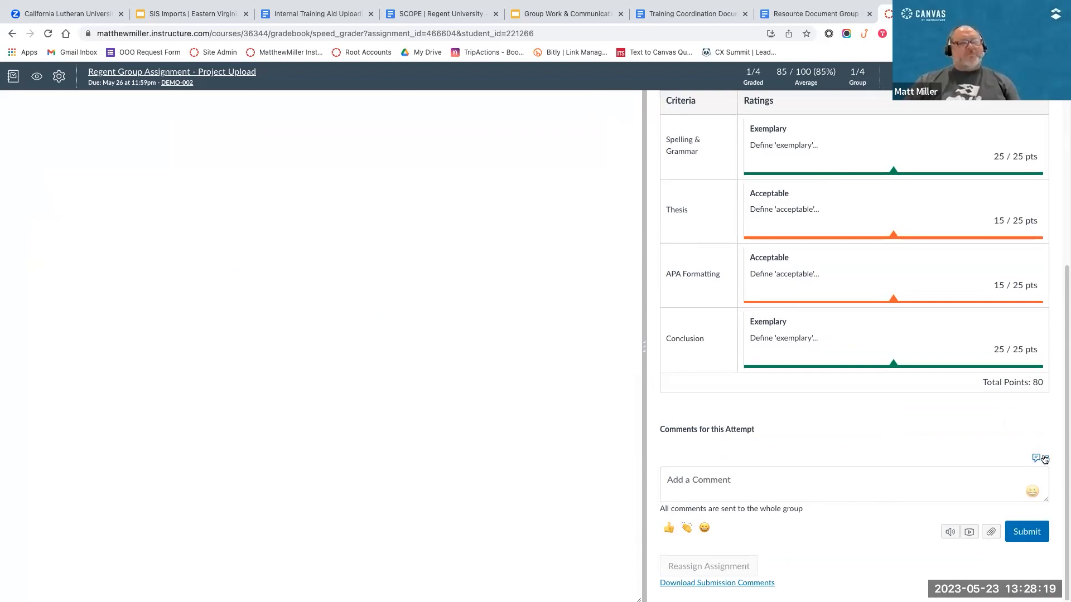
scroll(1004, 466, "up", 5)
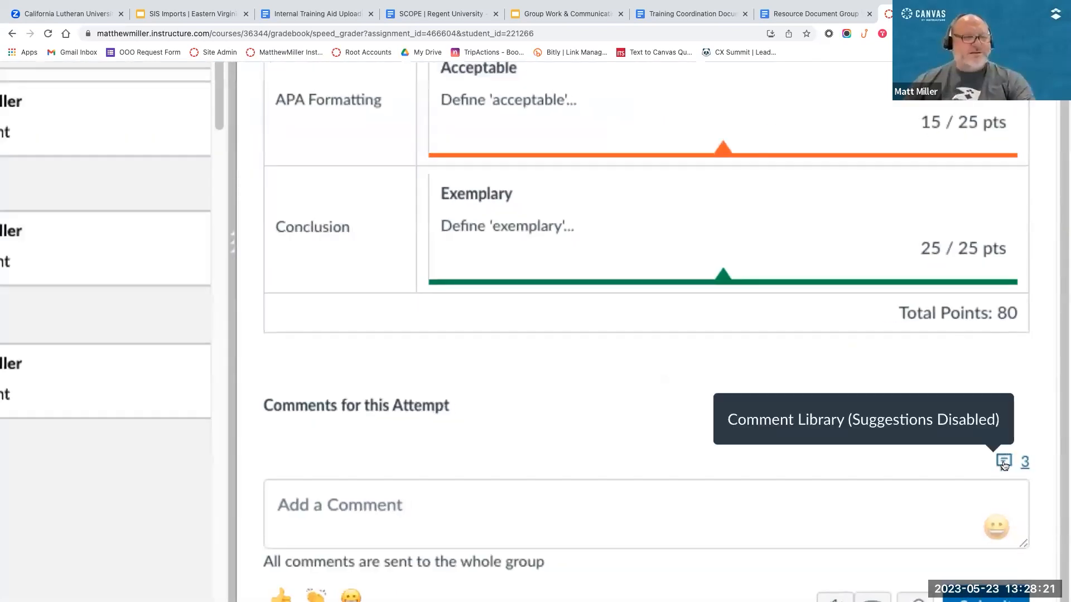
scroll(1004, 467, "down", 1)
left_click(1003, 462)
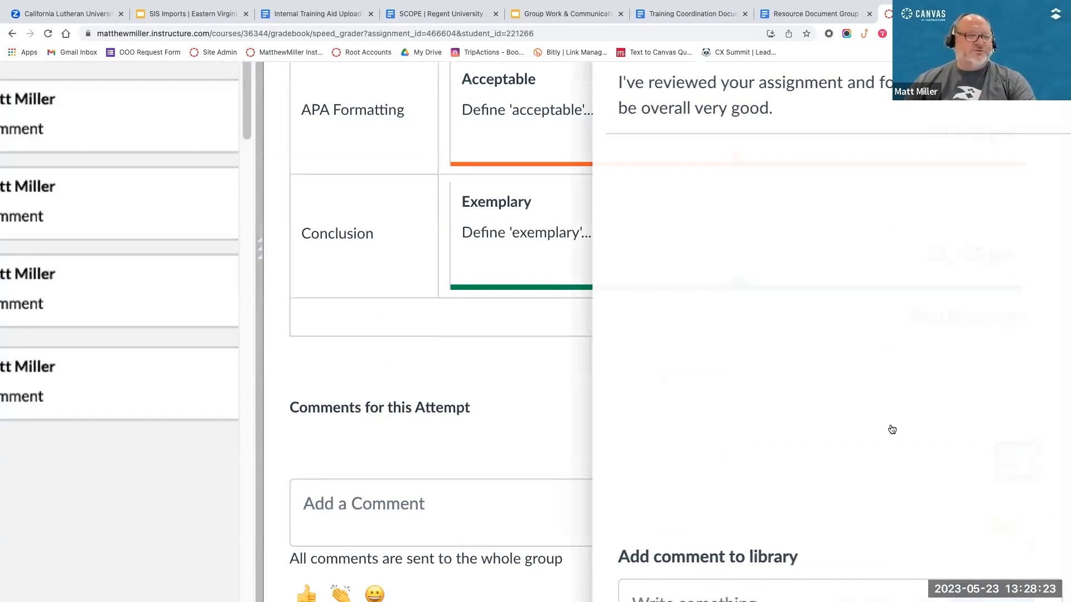
scroll(892, 428, "down", 3)
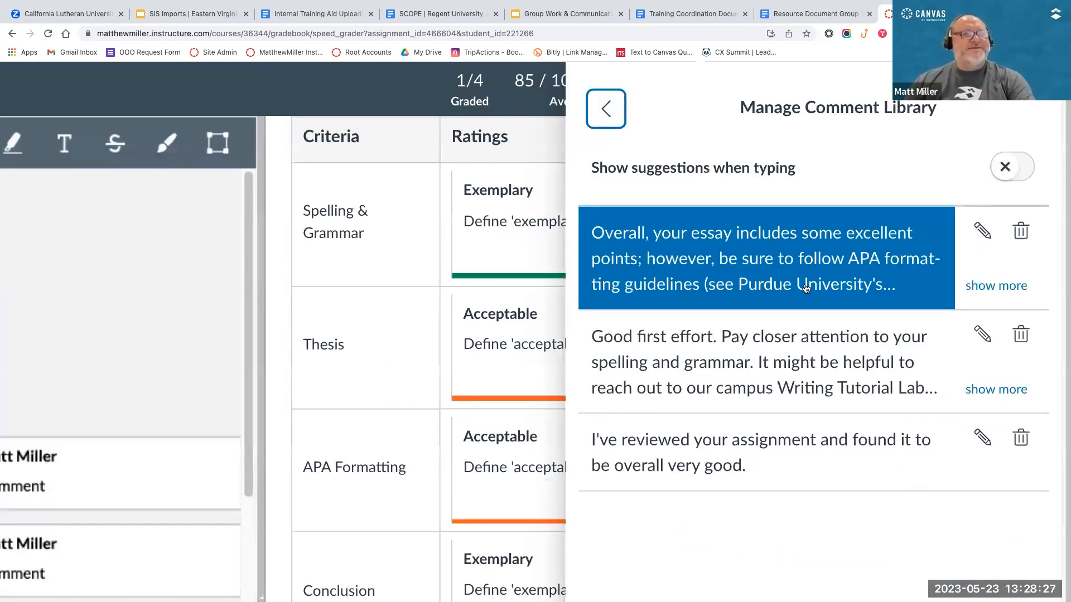
scroll(858, 474, "down", 3)
key("Return")
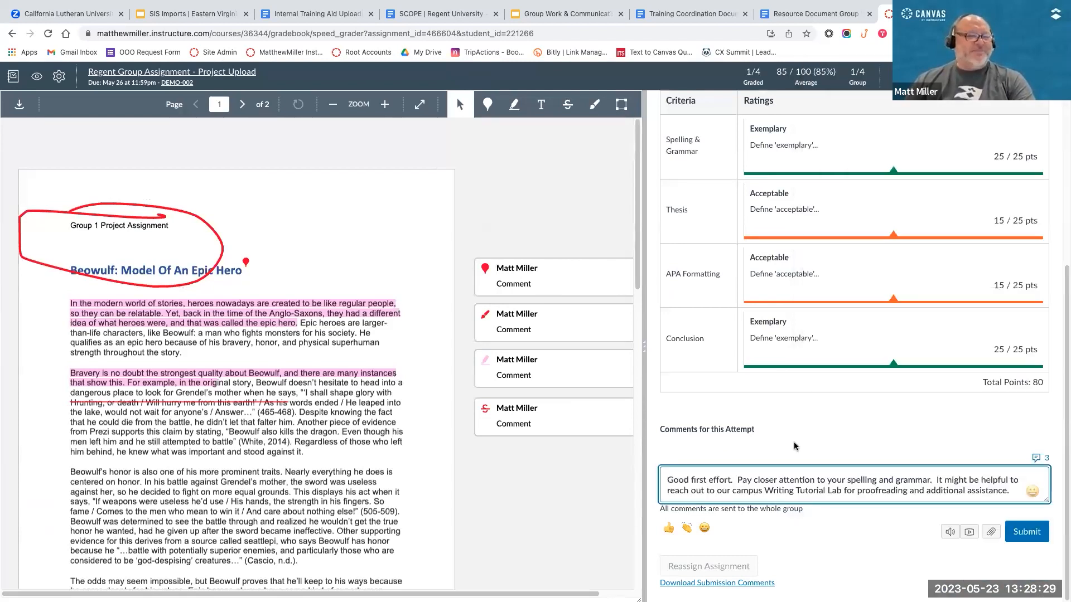
left_click(1030, 528)
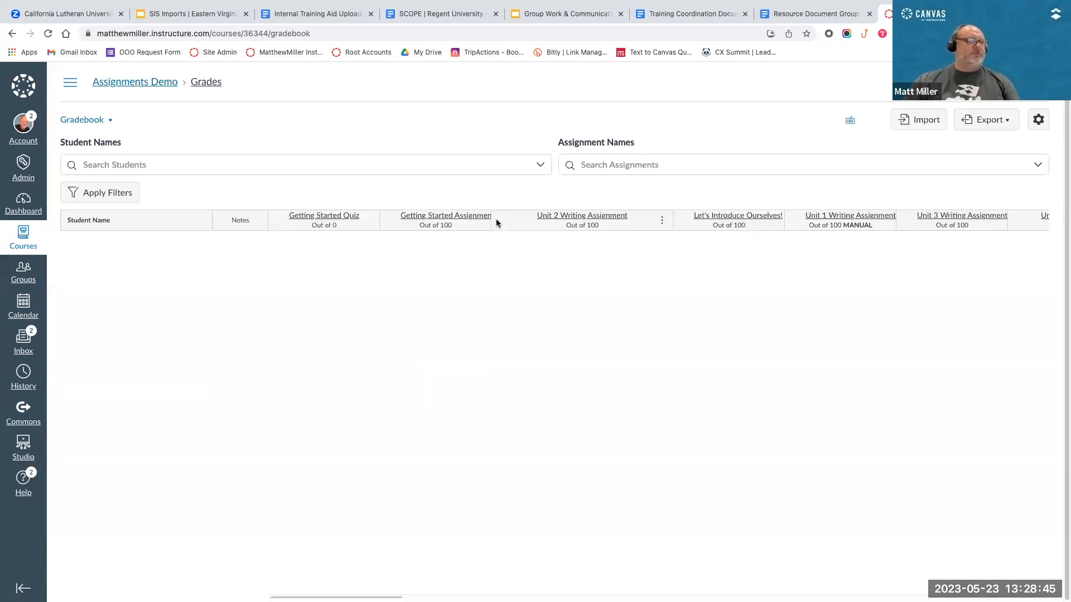
Step: Set the first listed student's Regent Group Assignment - Project Upload grade to 95 in the gradebook and check the other group member's grade
scroll(635, 278, "right", 10)
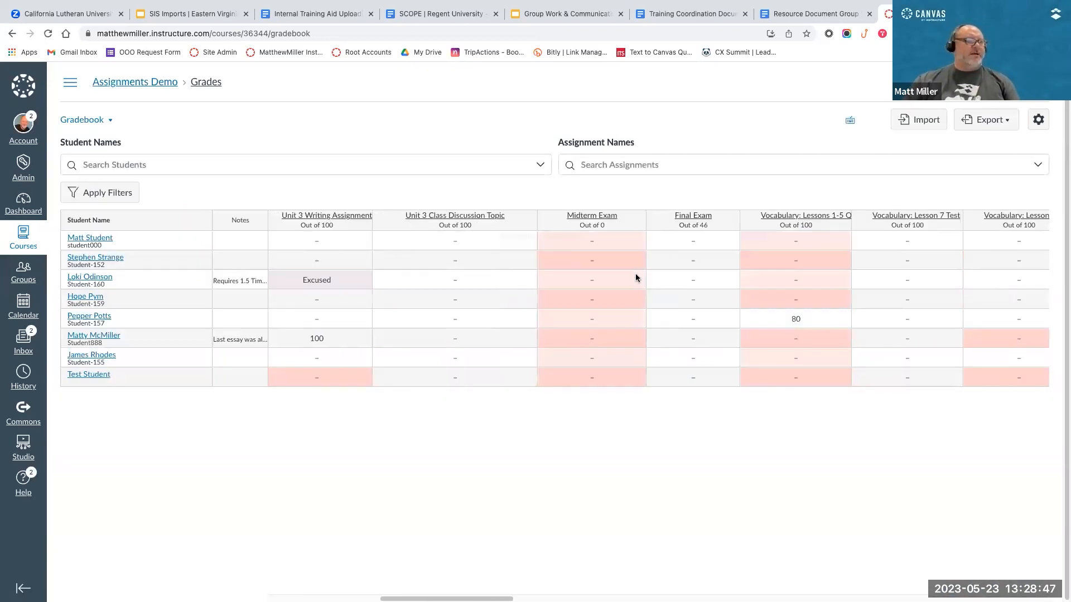
scroll(636, 277, "right", 3)
scroll(636, 277, "right", 15)
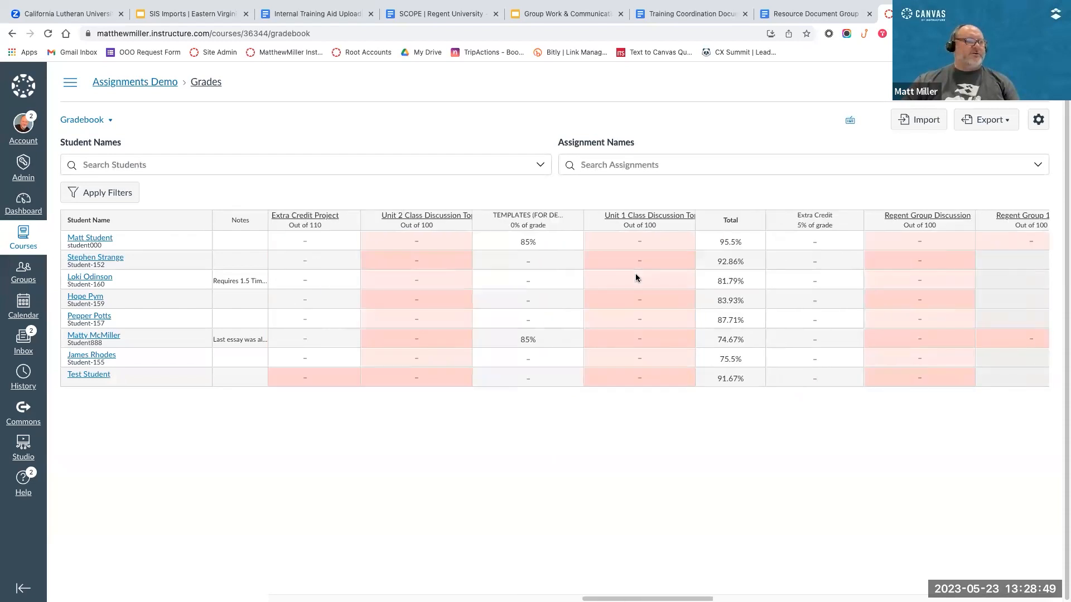
scroll(635, 277, "right", 10)
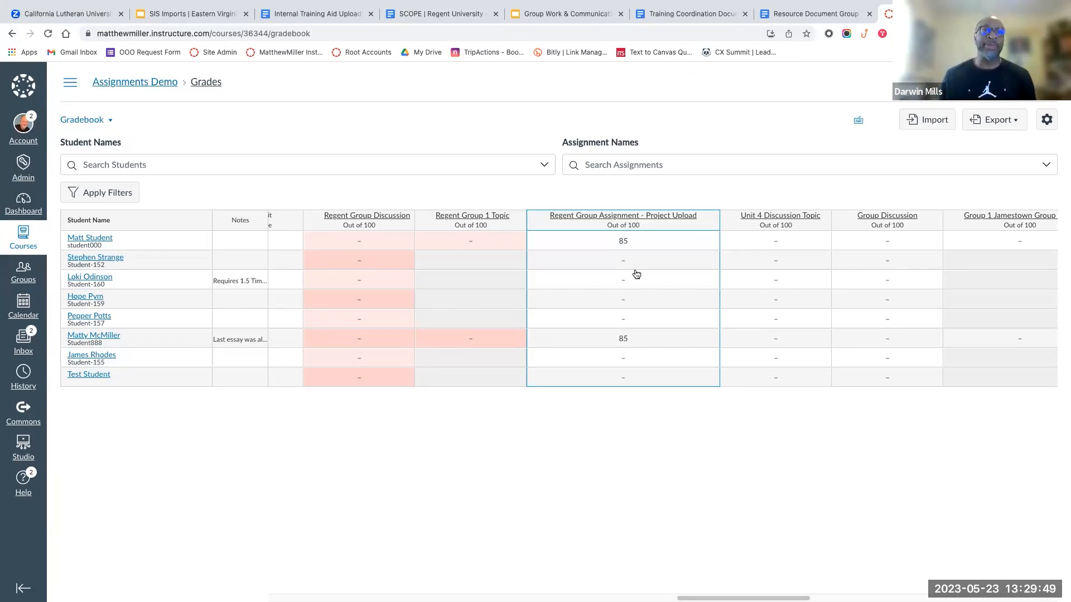
left_click(625, 238)
type("95")
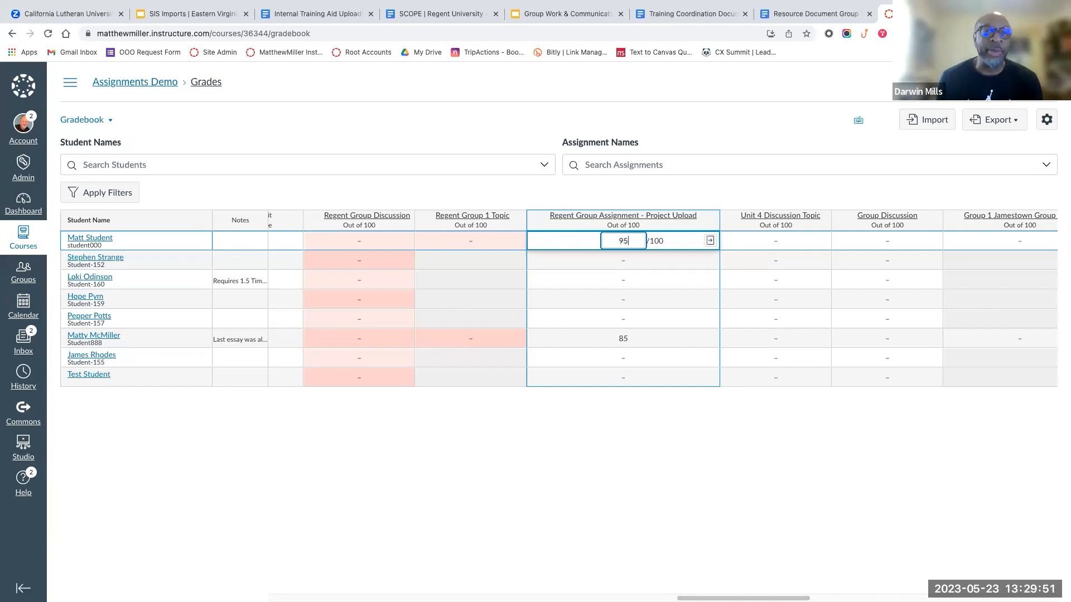
key("Return")
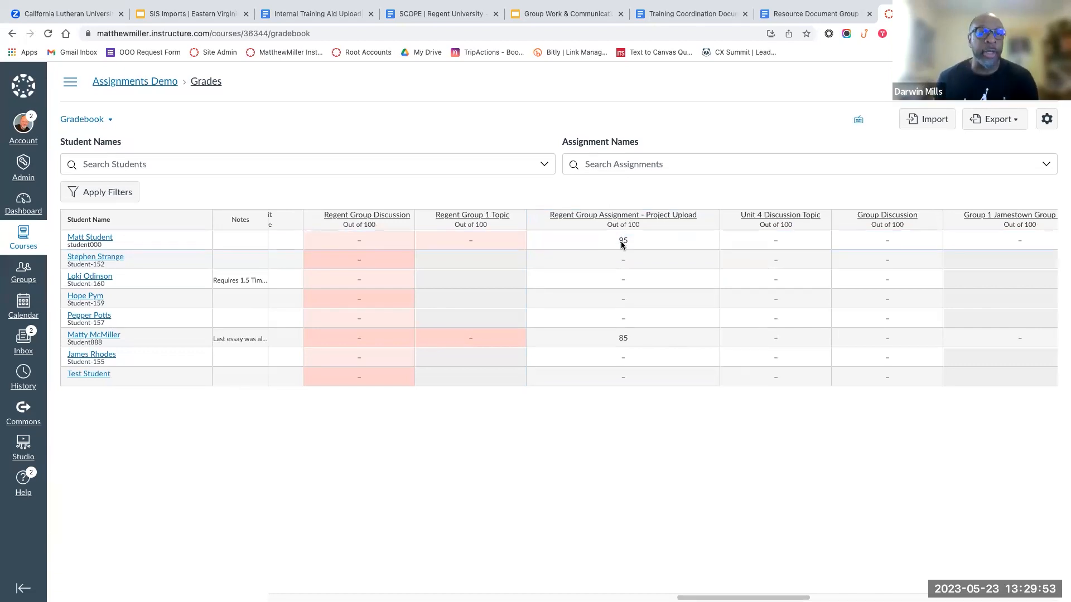
left_click(628, 340)
left_click(624, 241)
left_click(624, 338)
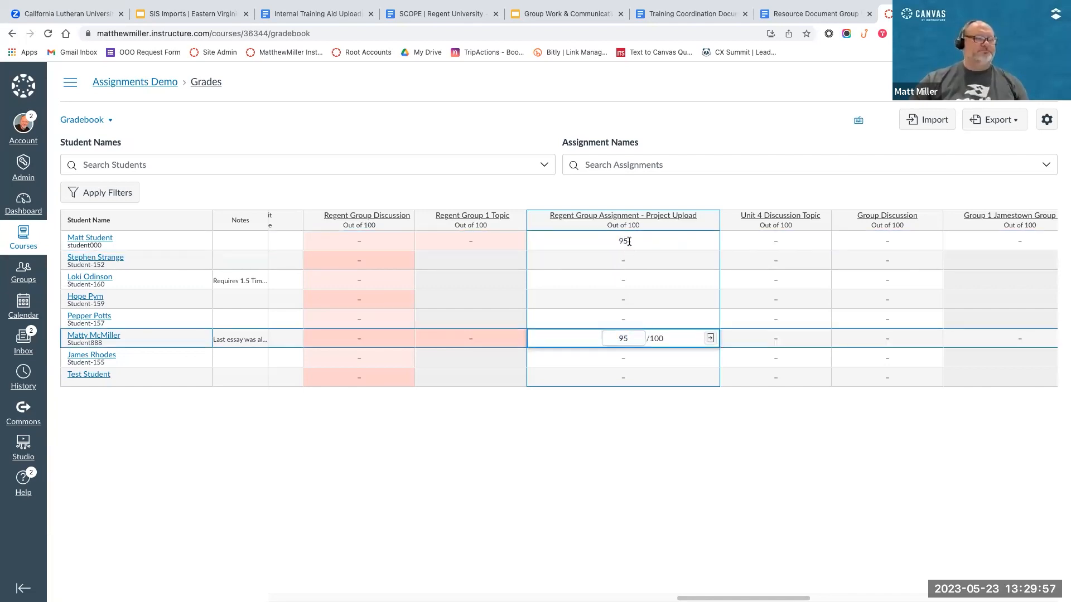
Step: Set the first listed student's Regent Group Assignment - Project Upload grade back to 85
left_click(629, 241)
type("85")
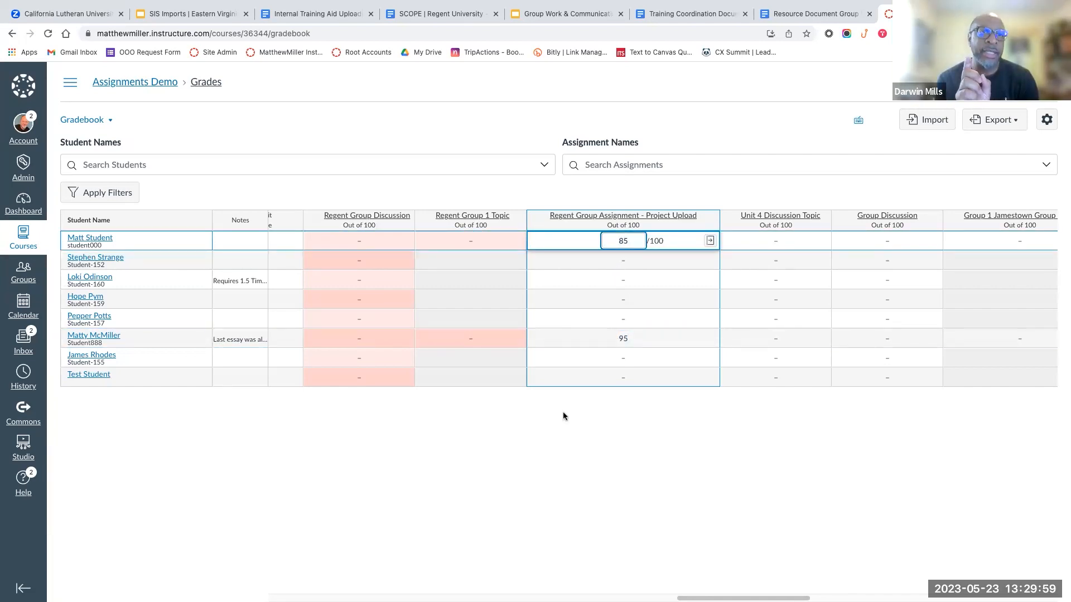
left_click(580, 415)
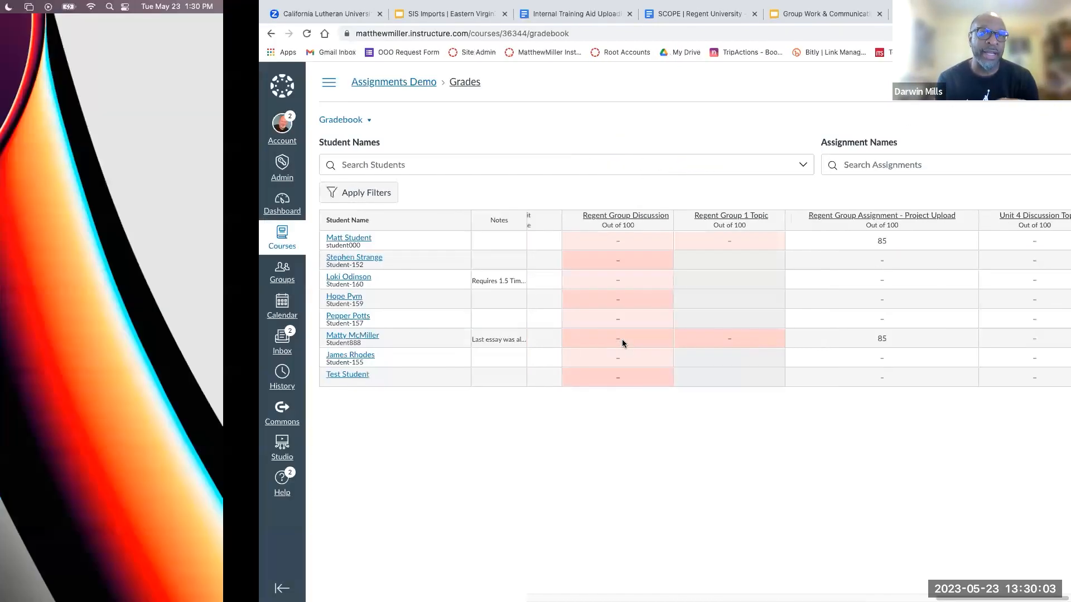
key("ctrl+Right")
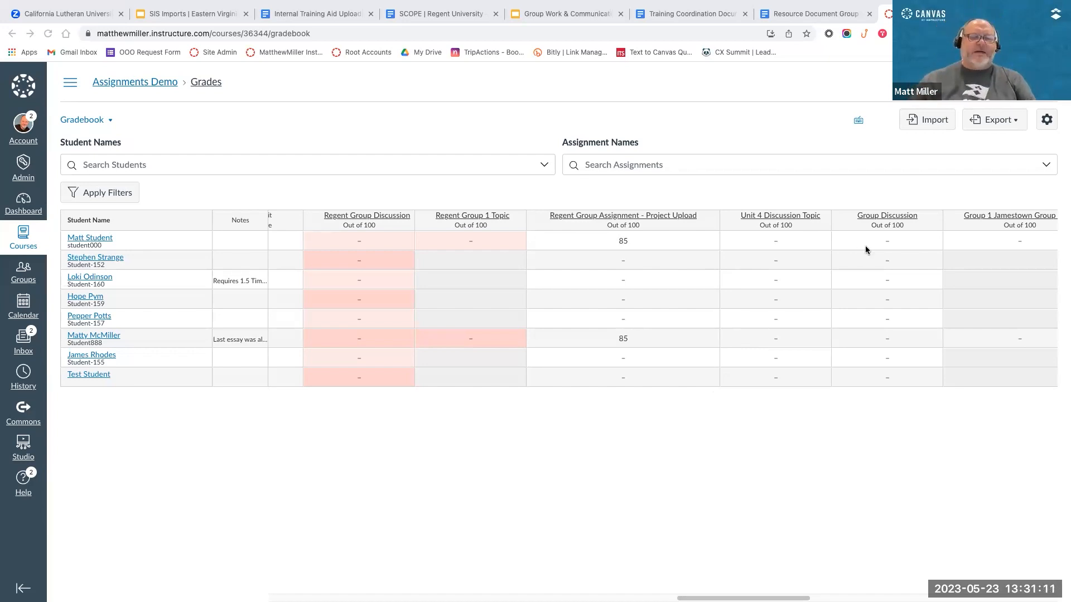
Step: Excuse the first listed student from the Unit 3 Writing Assignment by entering EX as the grade
scroll(665, 329, "right", 1)
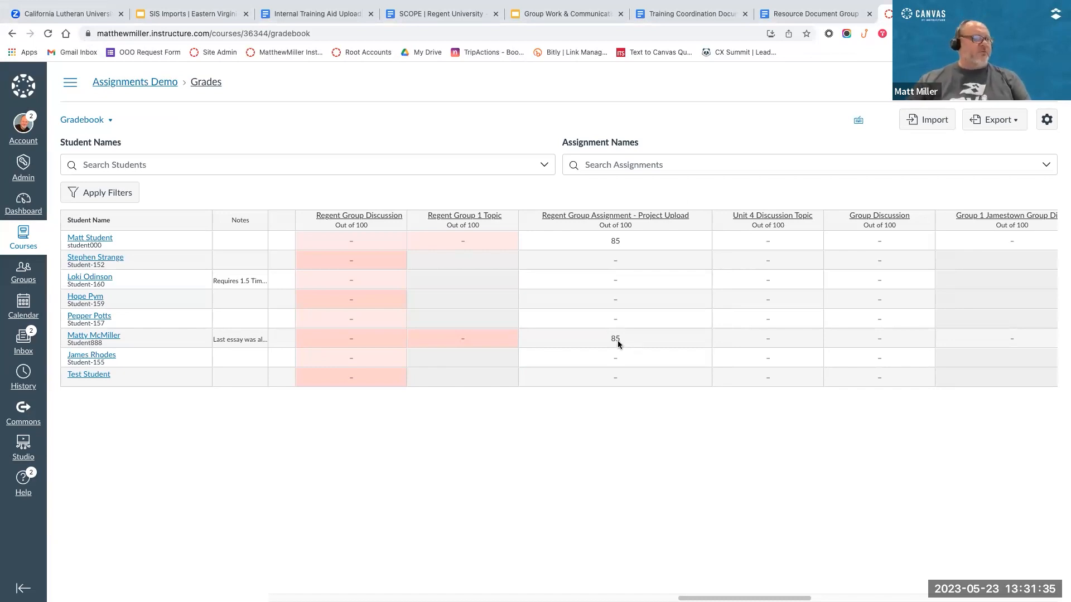
scroll(613, 342, "right", 3)
scroll(610, 342, "right", 10)
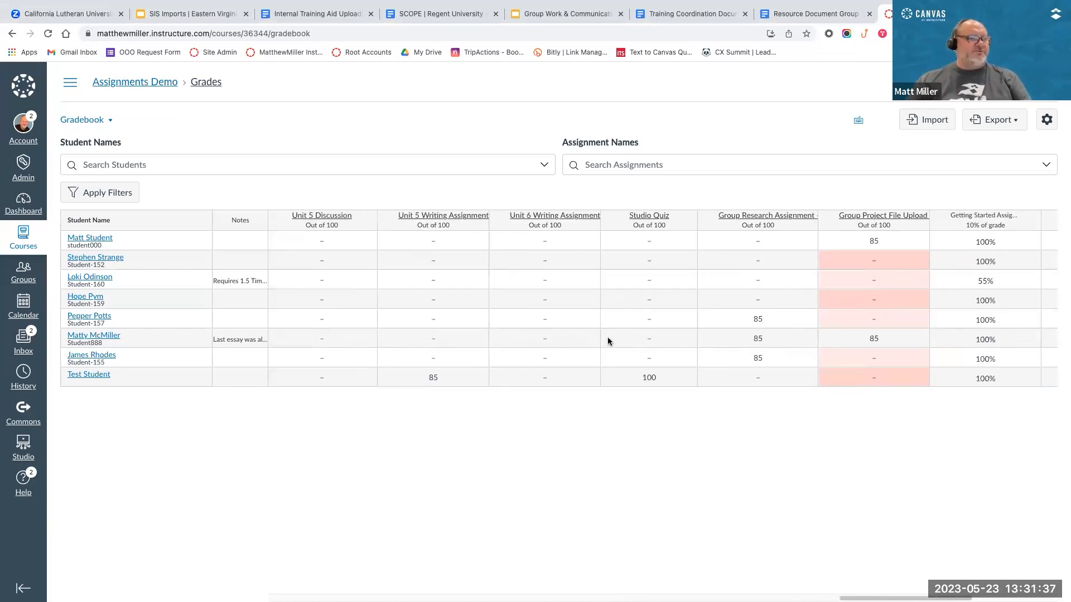
scroll(608, 340, "left", 15)
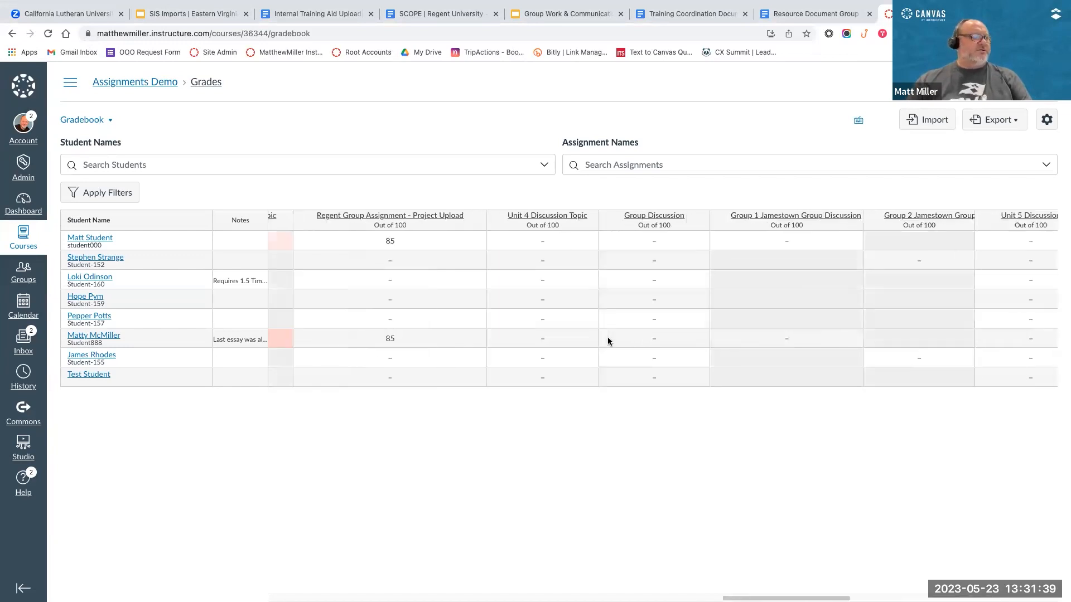
scroll(433, 295, "left", 10)
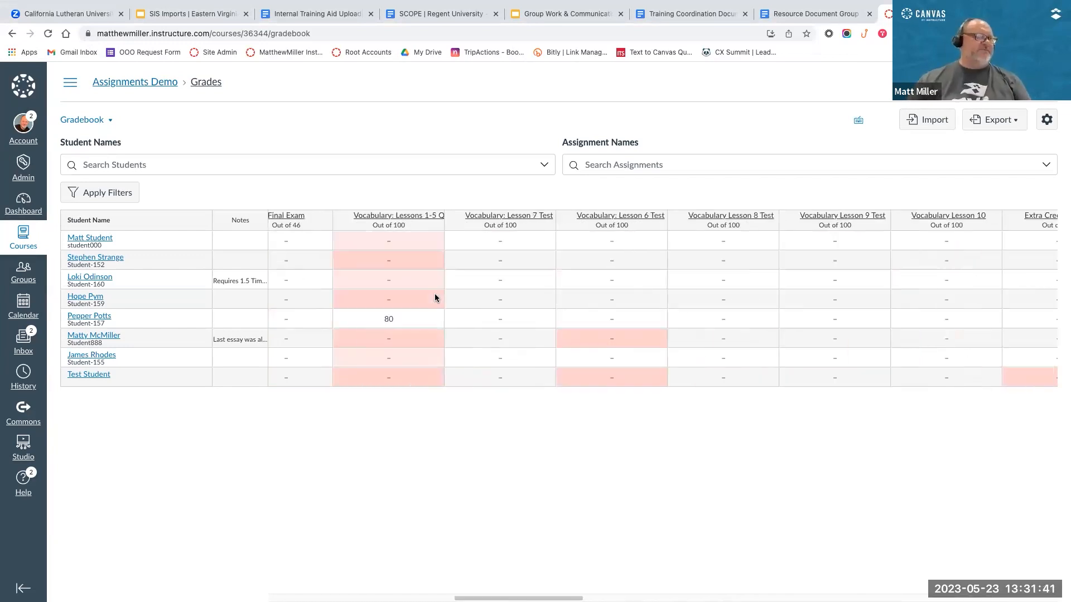
scroll(435, 298, "left", 4)
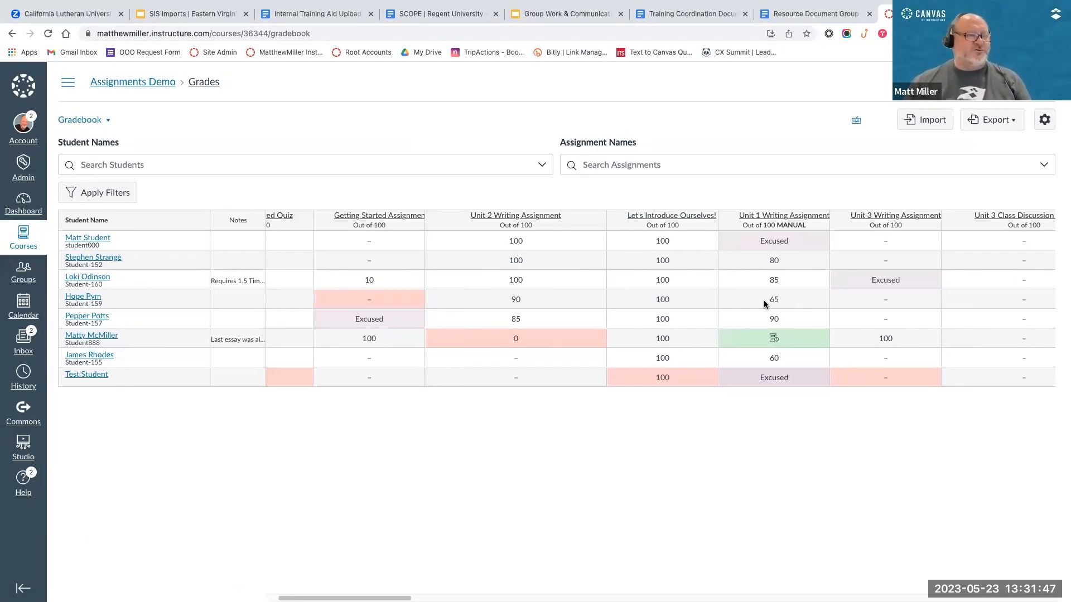
left_click(876, 241)
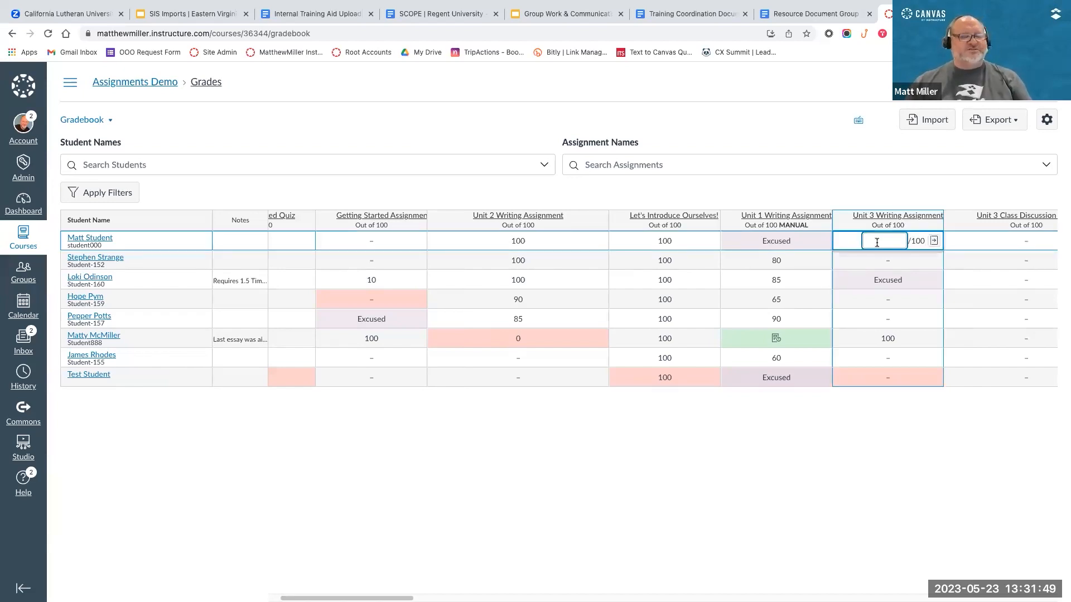
type("ES")
key("BackSpace")
type("X")
key("Return")
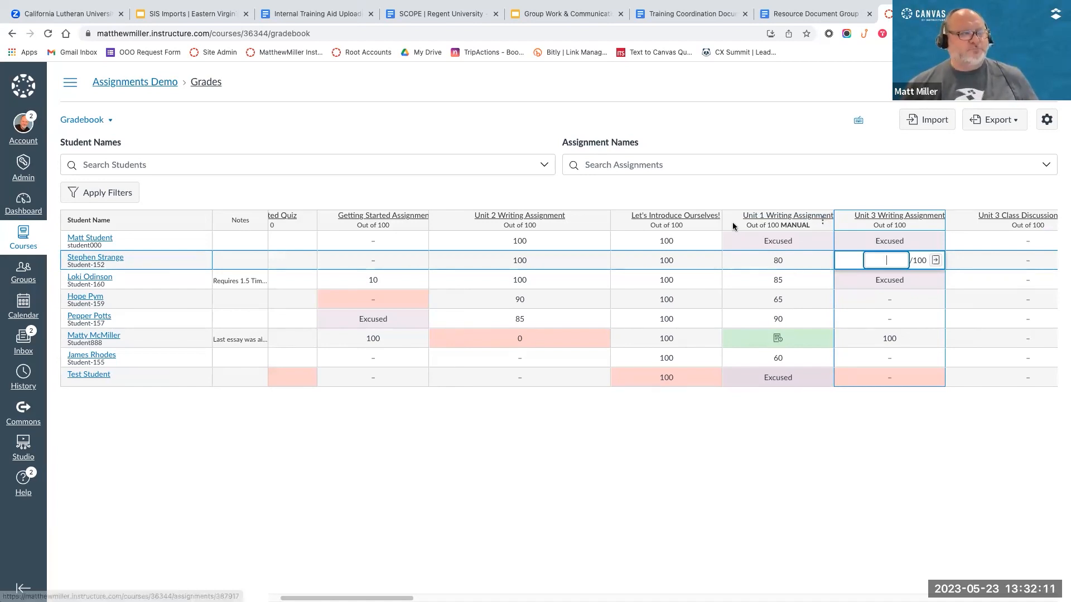
Step: Start a message to students who have not yet submitted the Unit 1 Writing Assignment and show all its recipients
left_click(824, 222)
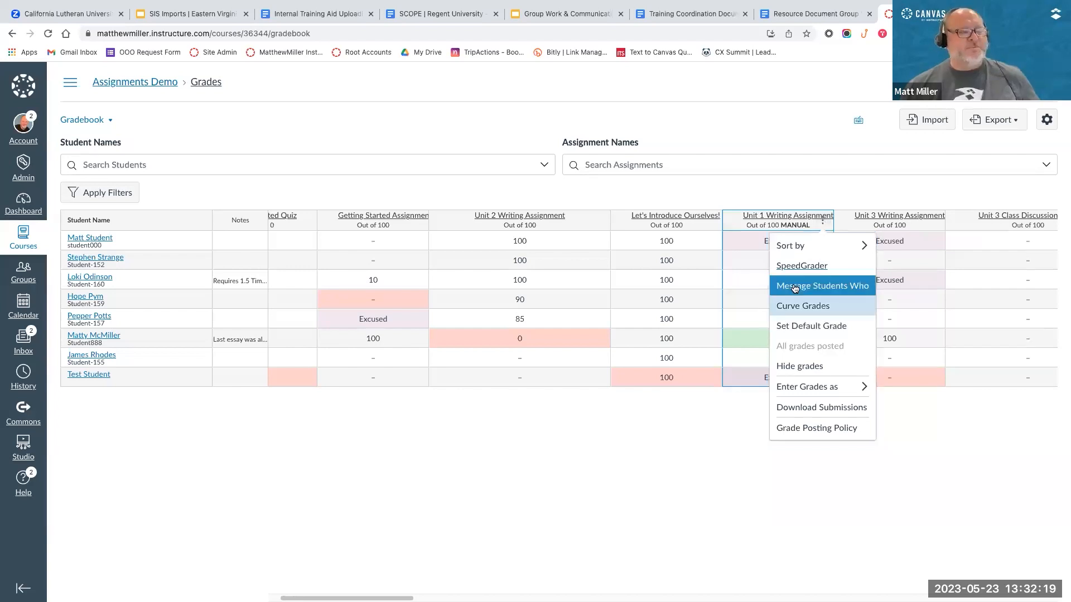
left_click(811, 287)
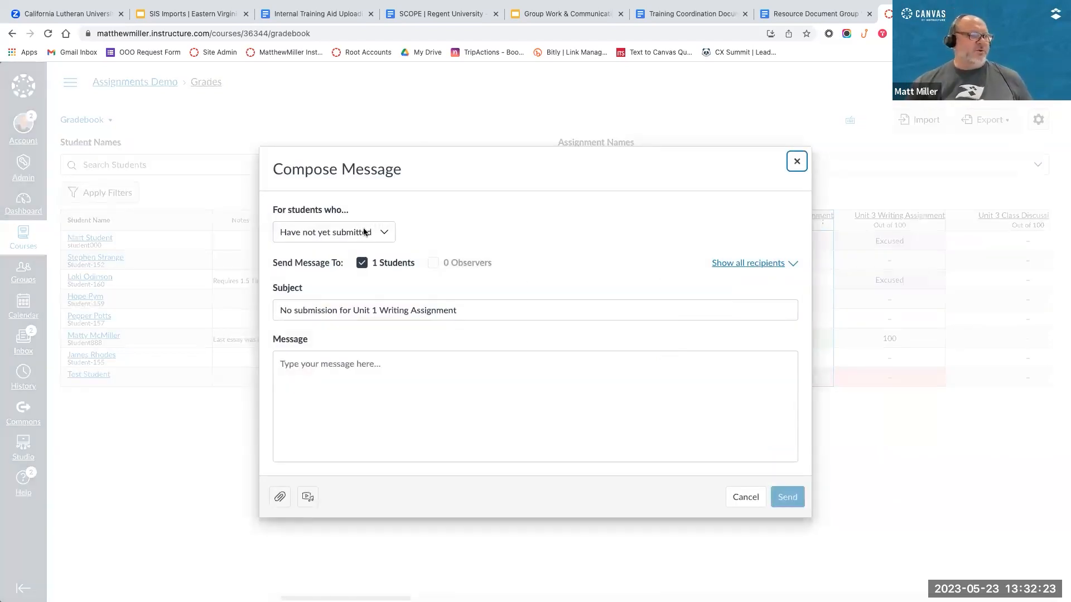
left_click(750, 263)
left_click(333, 400)
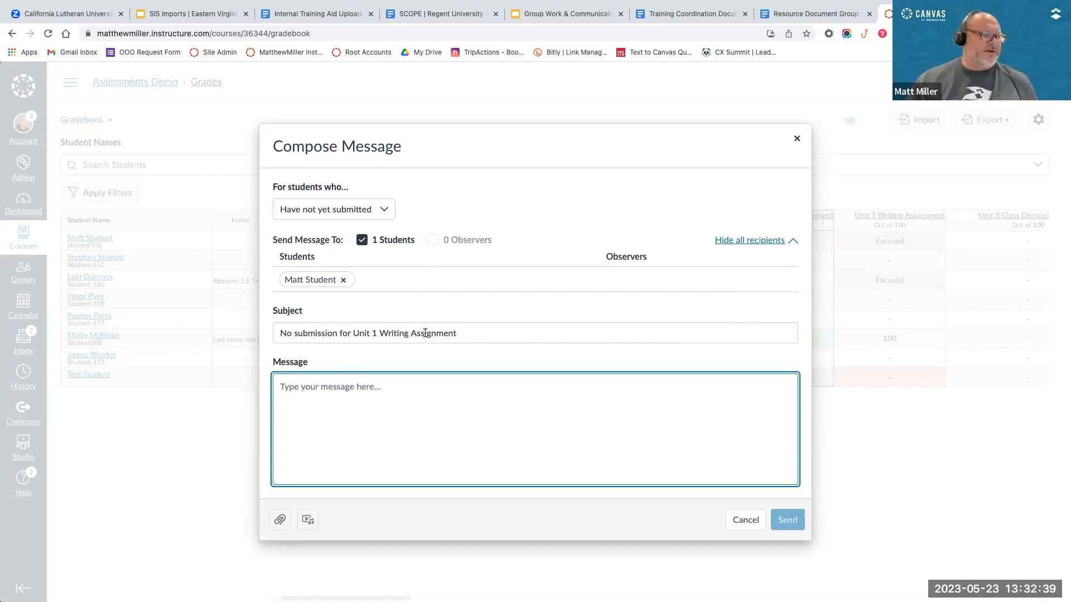
Step: Switch the message's recipient criterion to students who have not been graded
left_click(387, 207)
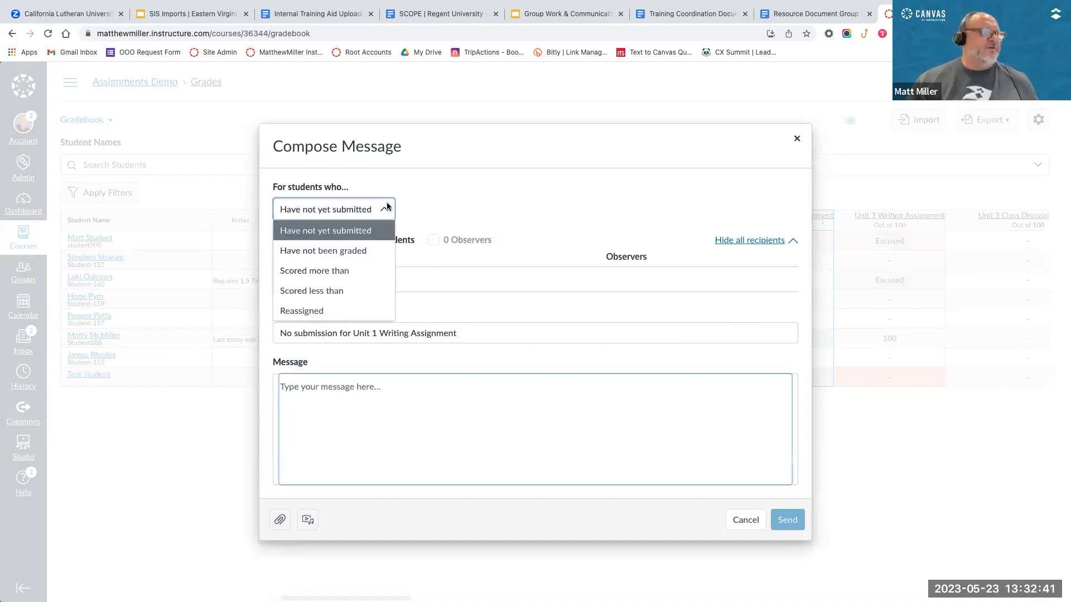
left_click(326, 249)
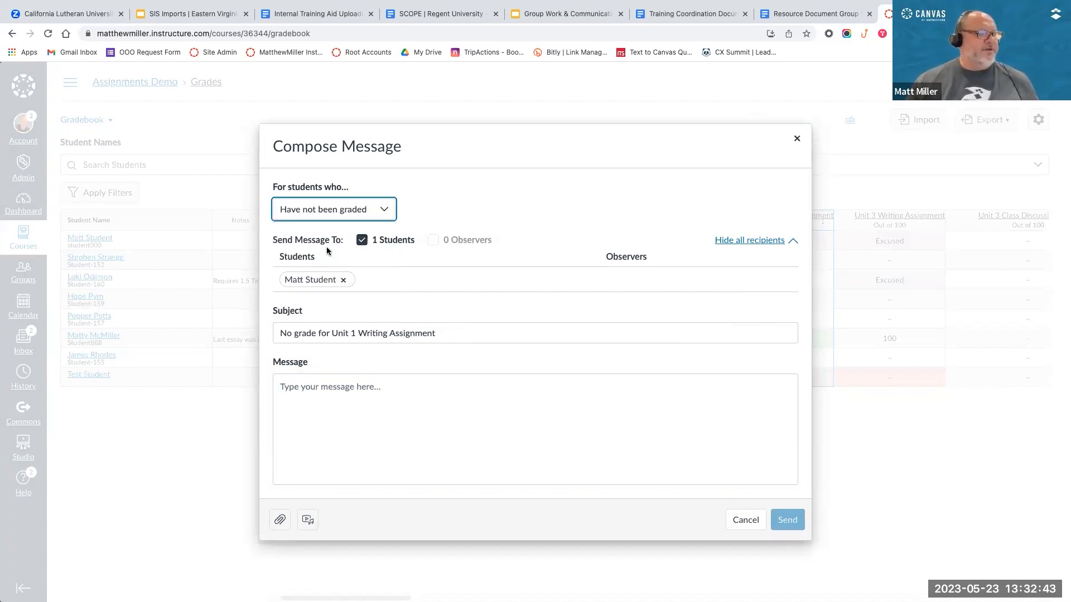
left_click(339, 385)
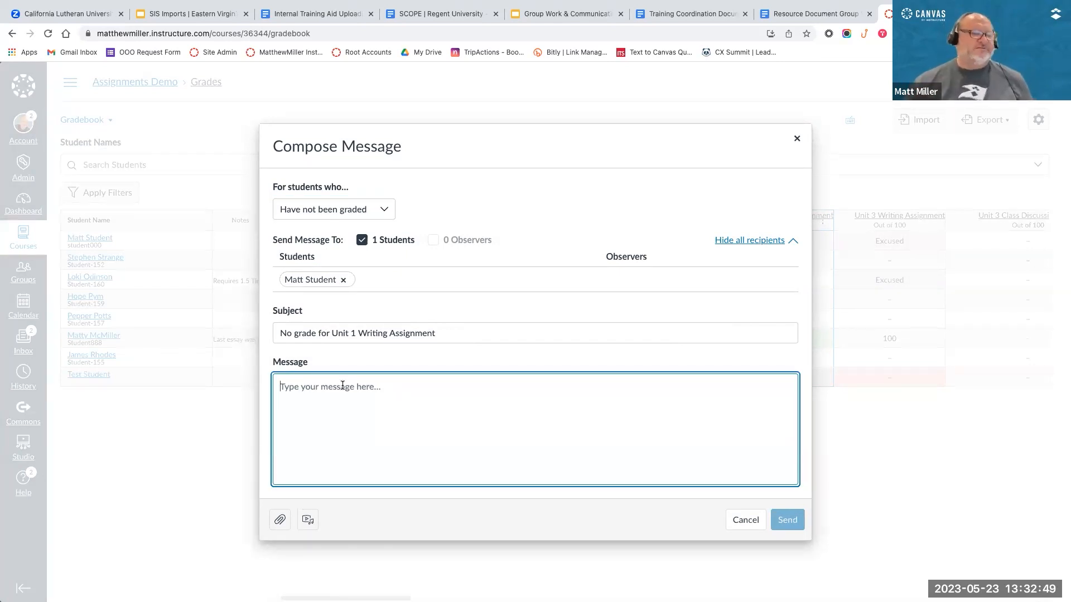
Step: Target the message at students who scored more than 70 on the Unit 1 Writing Assignment
left_click(379, 211)
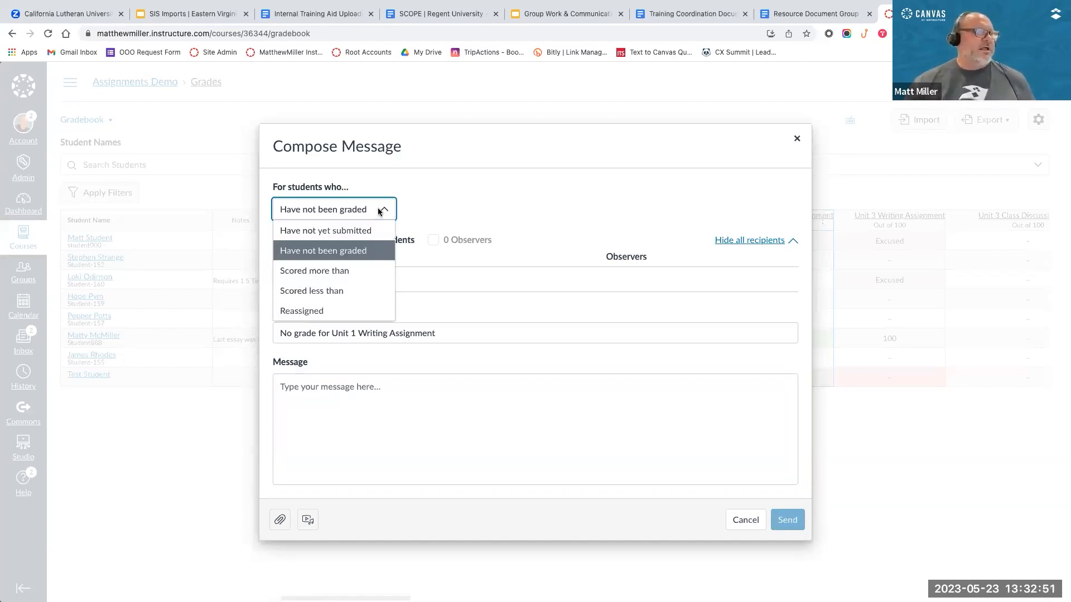
left_click(305, 273)
left_click(429, 166)
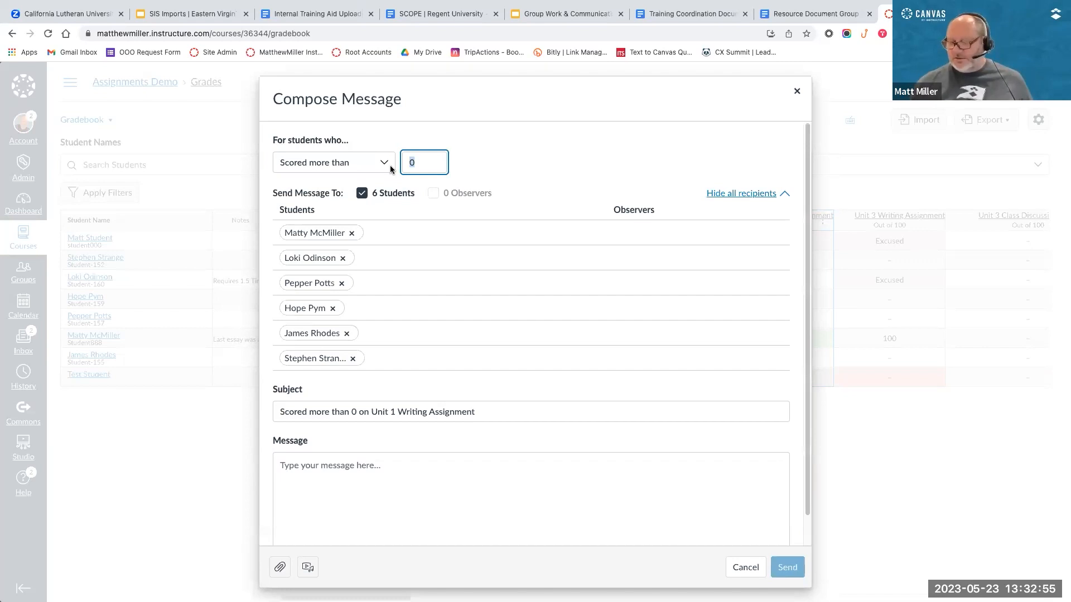
type("70")
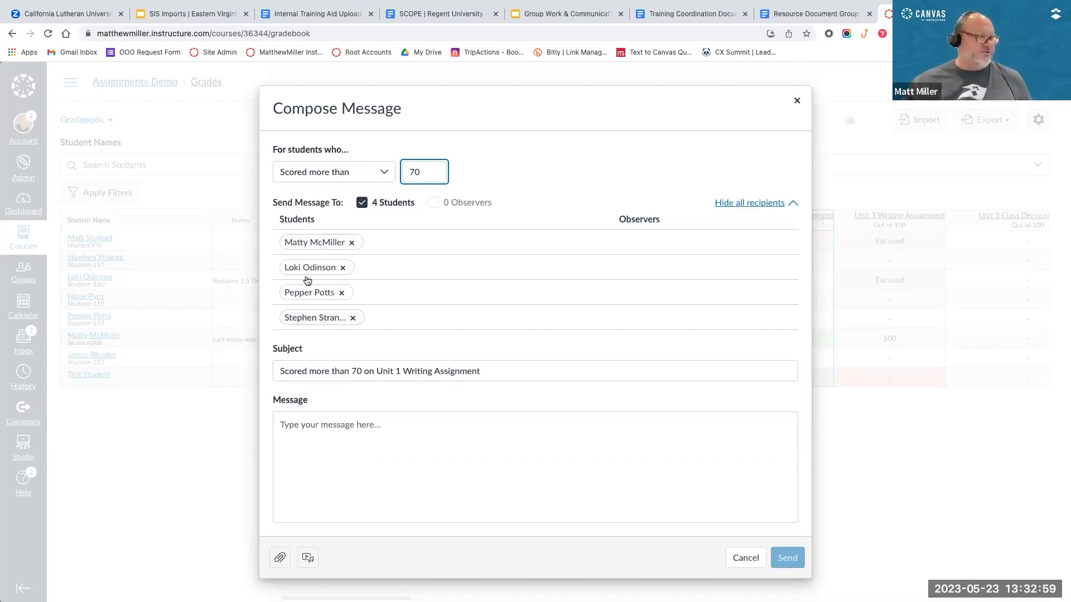
left_click(329, 427)
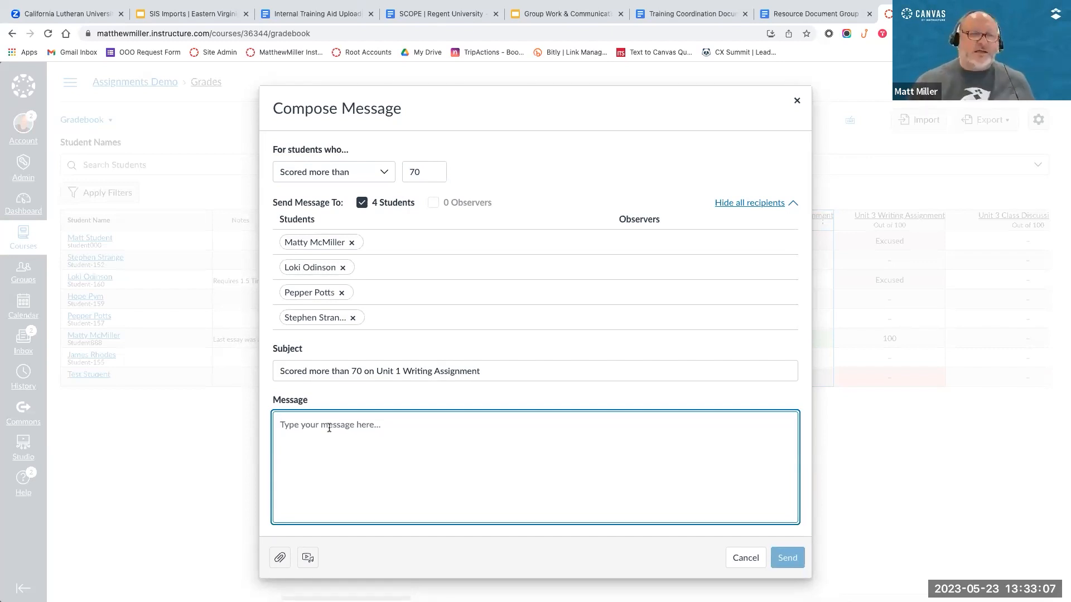
Step: Switch the recipient criterion to students who scored less than 70, check the recipients, and close the message without sending it
left_click(381, 172)
left_click(311, 254)
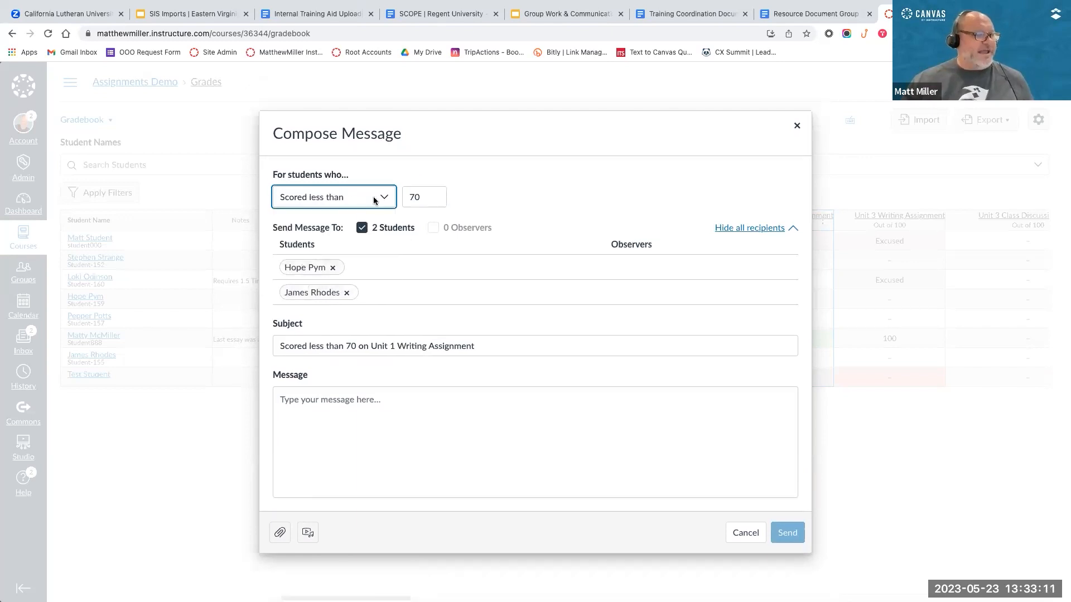
left_click(345, 406)
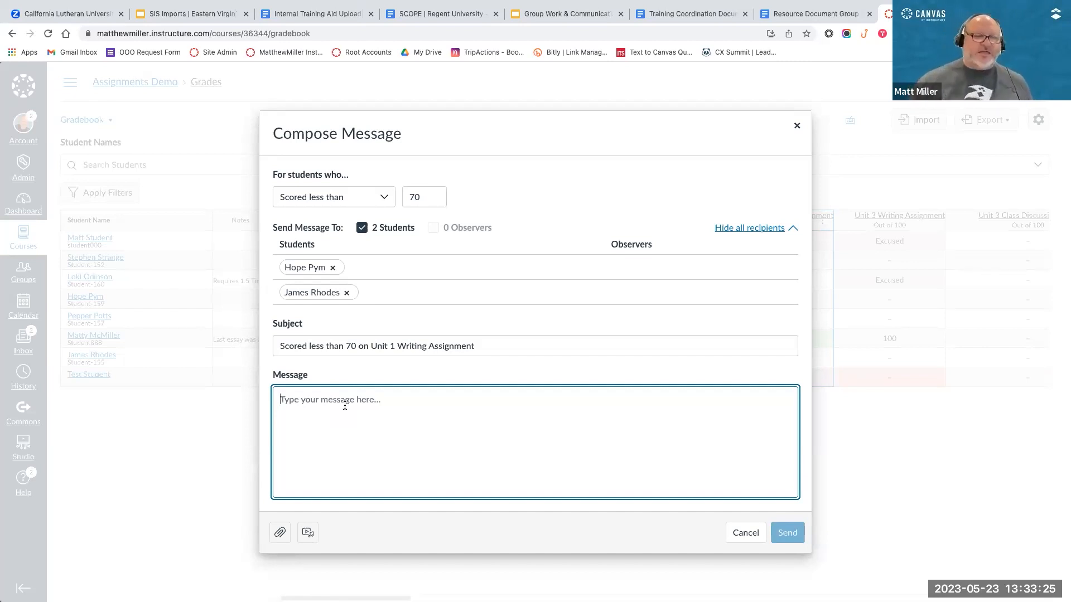
left_click(795, 125)
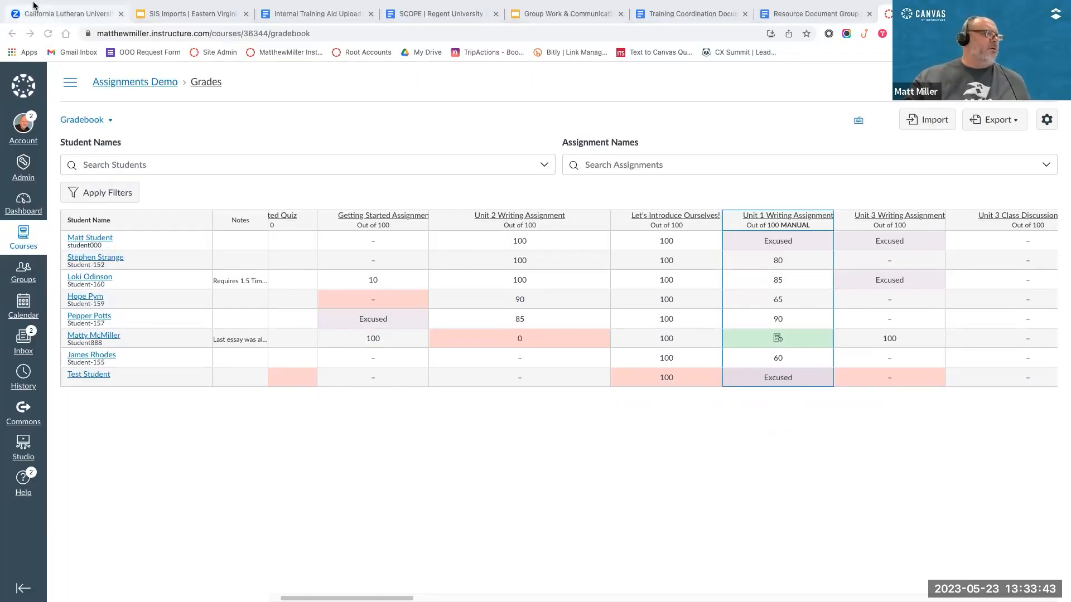
Step: Bring QuickTime Player's Movie Recording window with the mirrored iPad over the gradebook, open Canvas Teacher on the iPad, and reposition the window
mouse_move(32, 20)
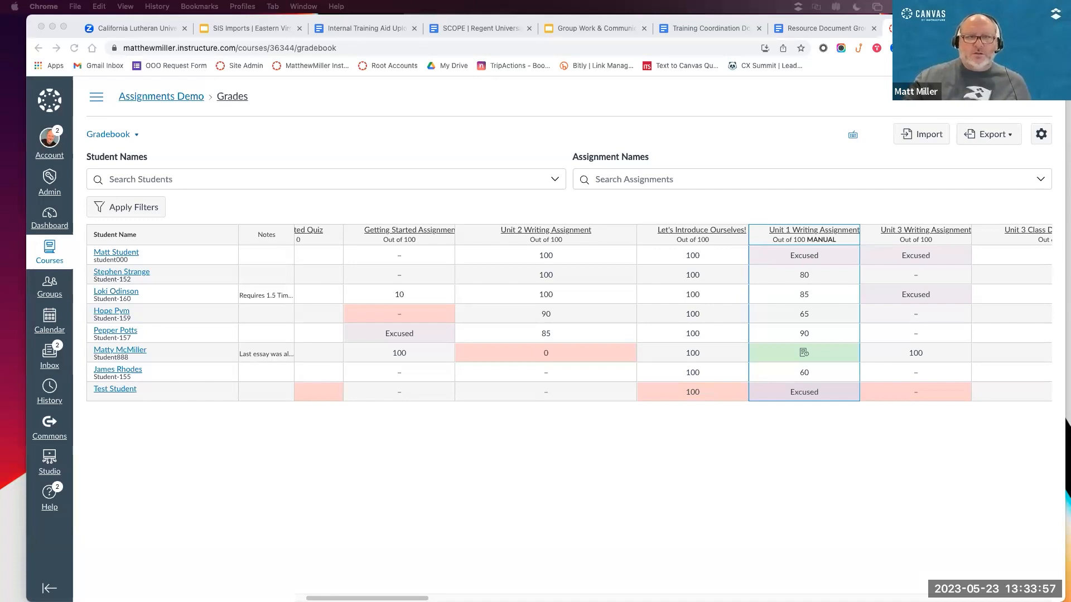
left_click_drag(1070, 262, 484, 258)
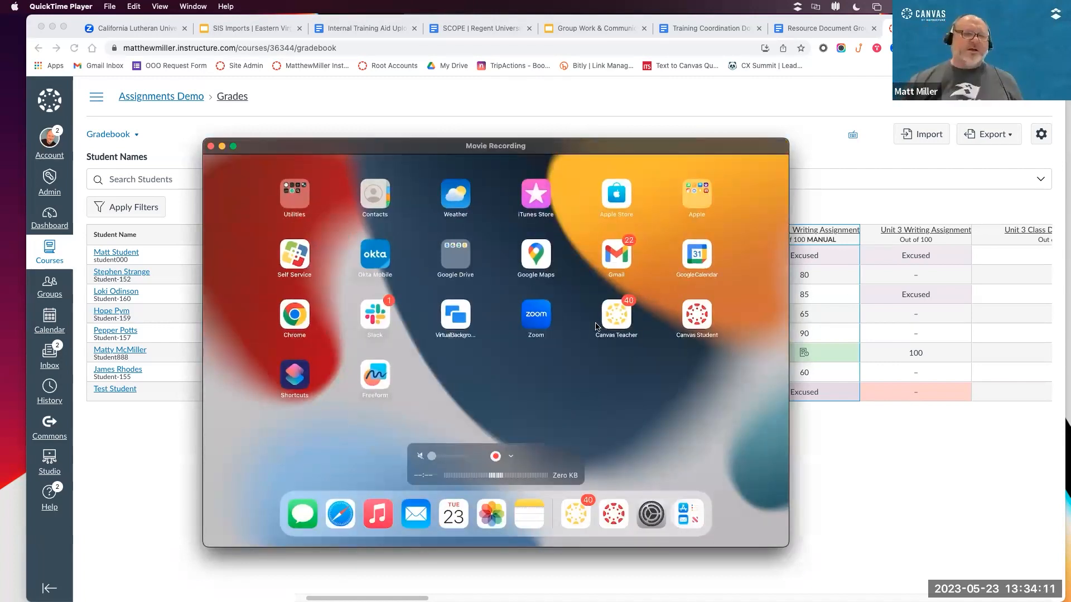
left_click(629, 324)
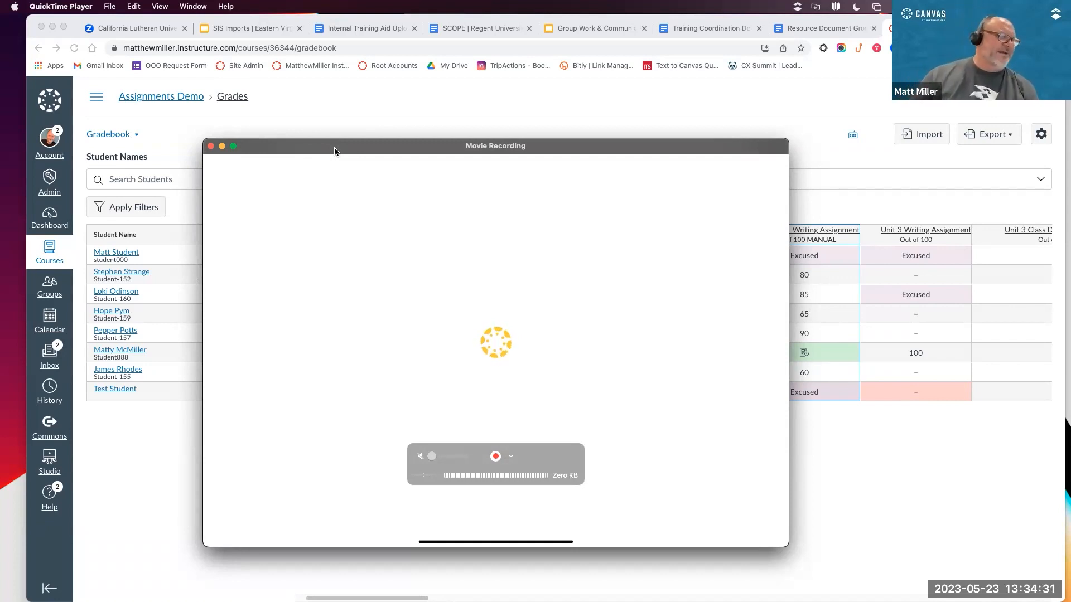
left_click_drag(344, 149, 346, 119)
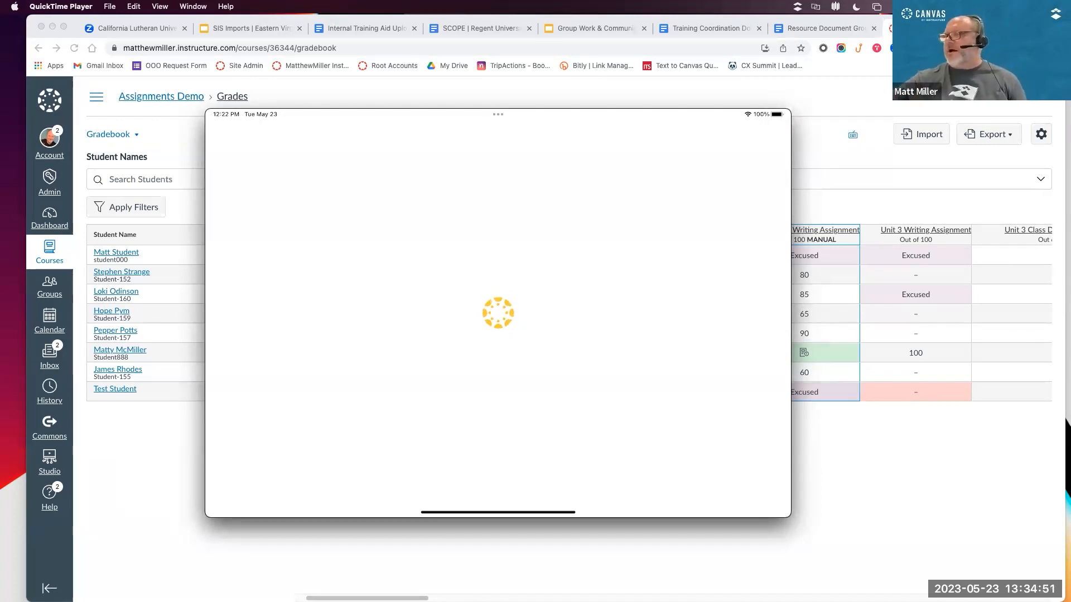
mouse_move(310, 210)
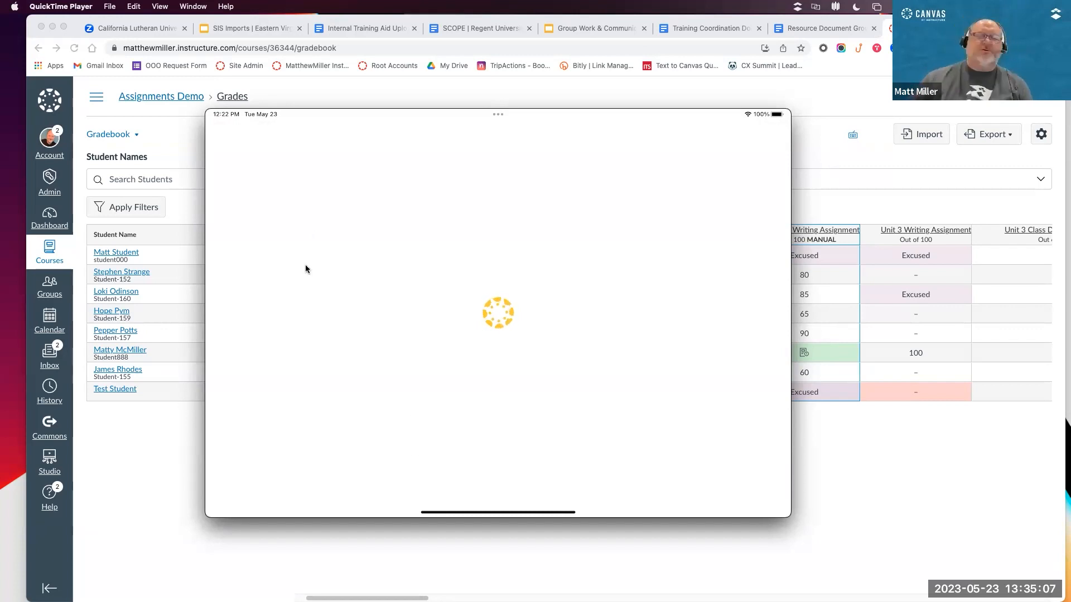
left_click_drag(331, 116, 369, 116)
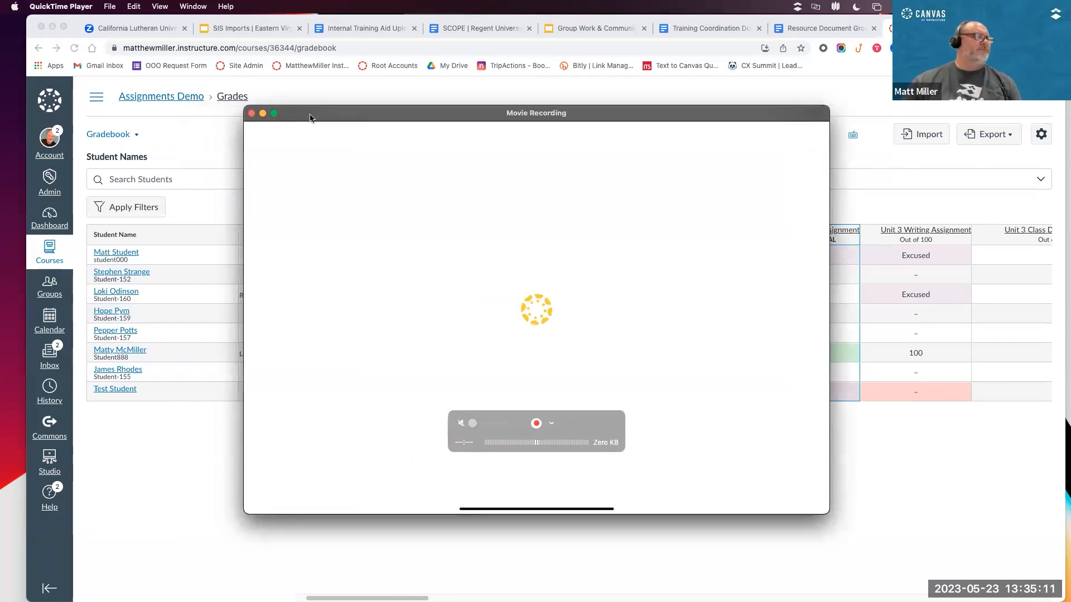
left_click_drag(310, 117, 334, 128)
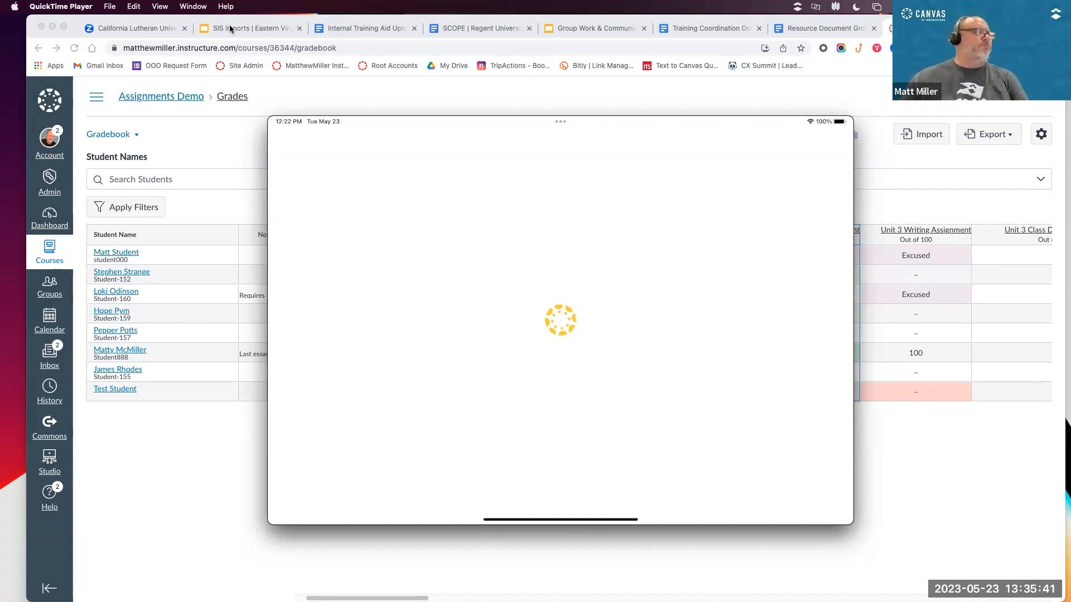
Step: Switch to the Group Work & Communication presentation in Google Slides
left_click(230, 29)
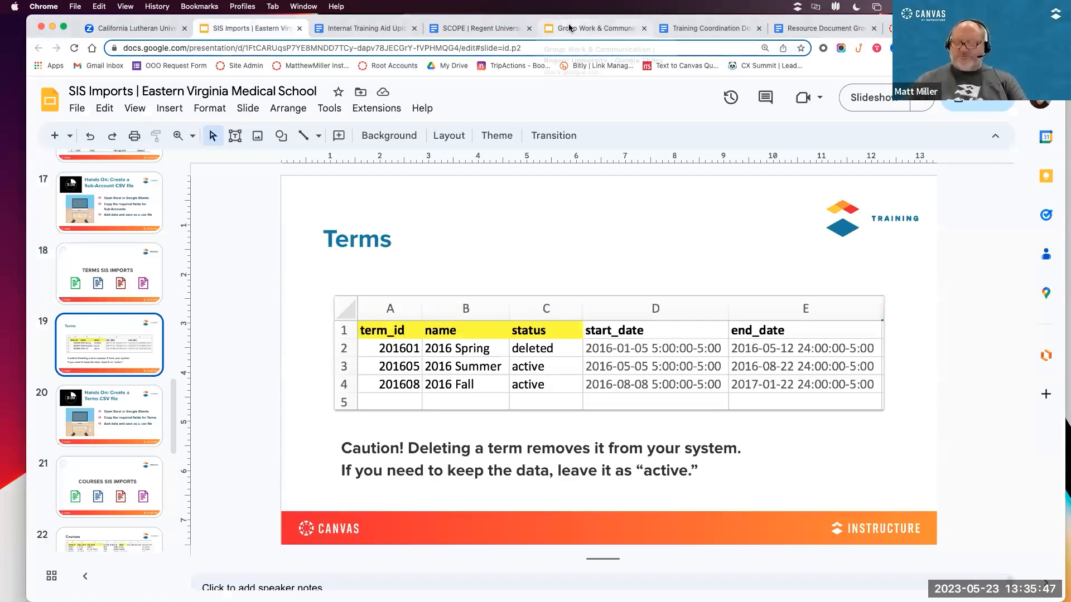
left_click(569, 28)
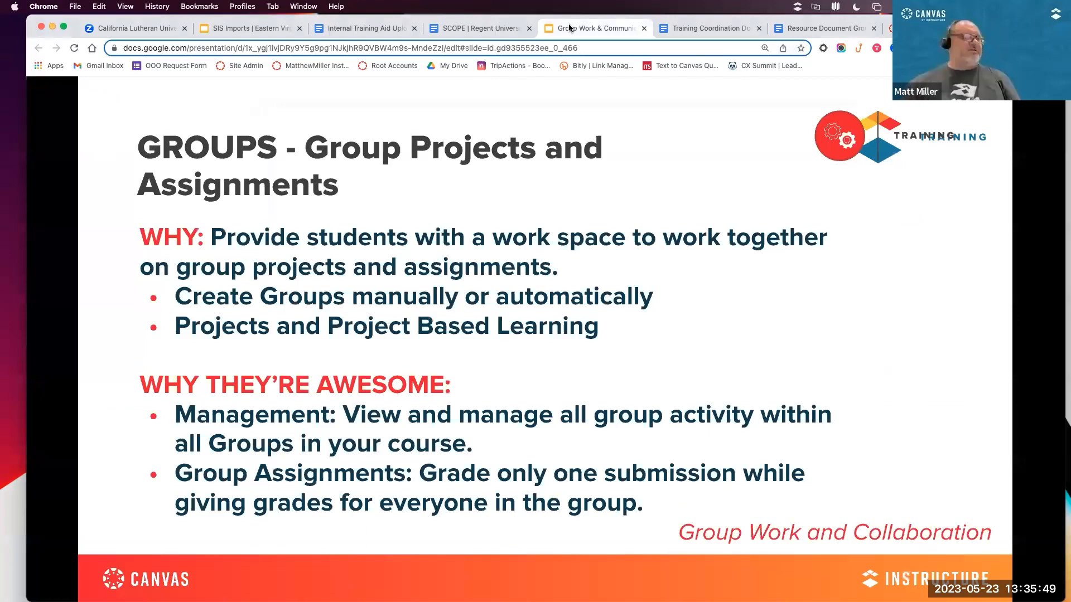